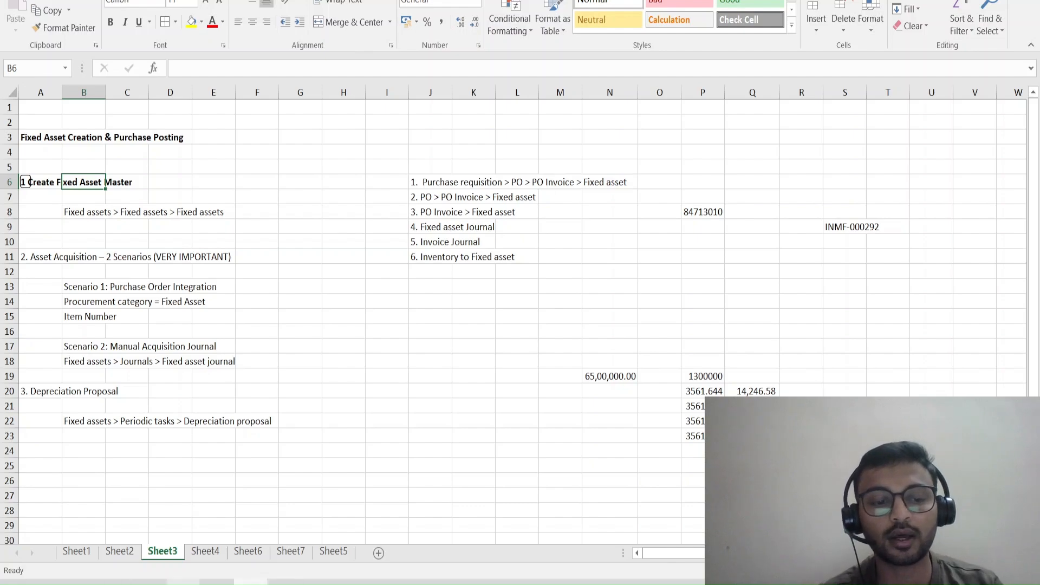
Switch to Finance and Operations and open the list of all purchase requisitions in Procurement and sourcing.
{"action": "left_click", "coordinate": [217, 583]}
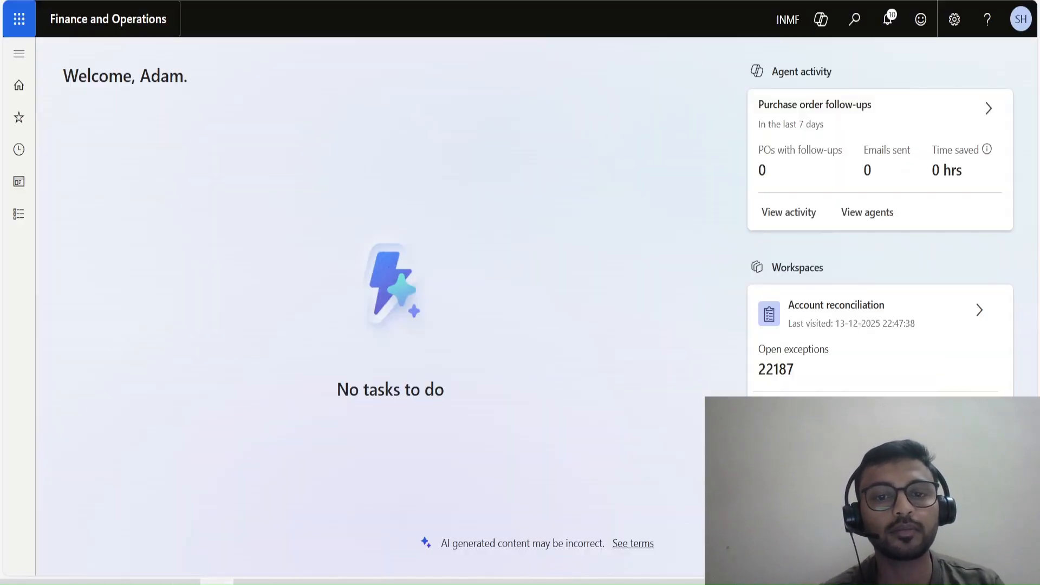
{"action": "left_click", "coordinate": [18, 214]}
{"action": "scroll", "coordinate": [87, 260], "scroll_direction": "down", "scroll_amount": 10}
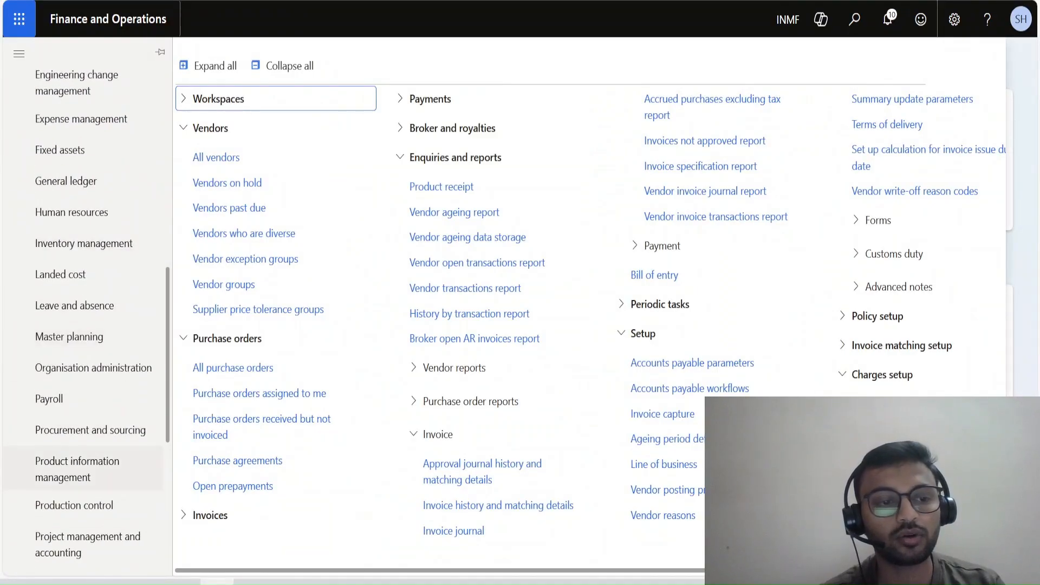
{"action": "left_click", "coordinate": [90, 430]}
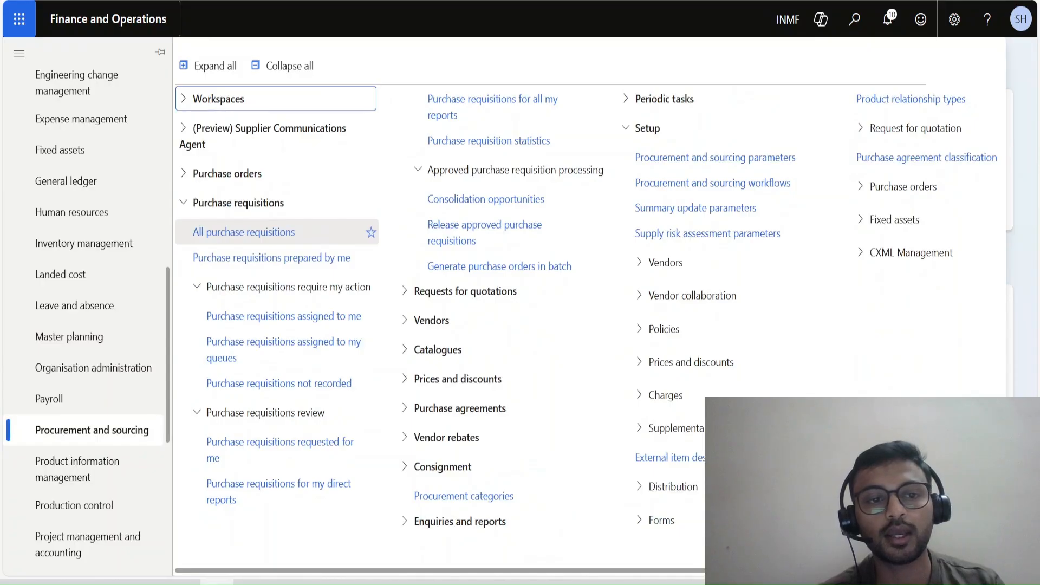
{"action": "left_click", "coordinate": [244, 232]}
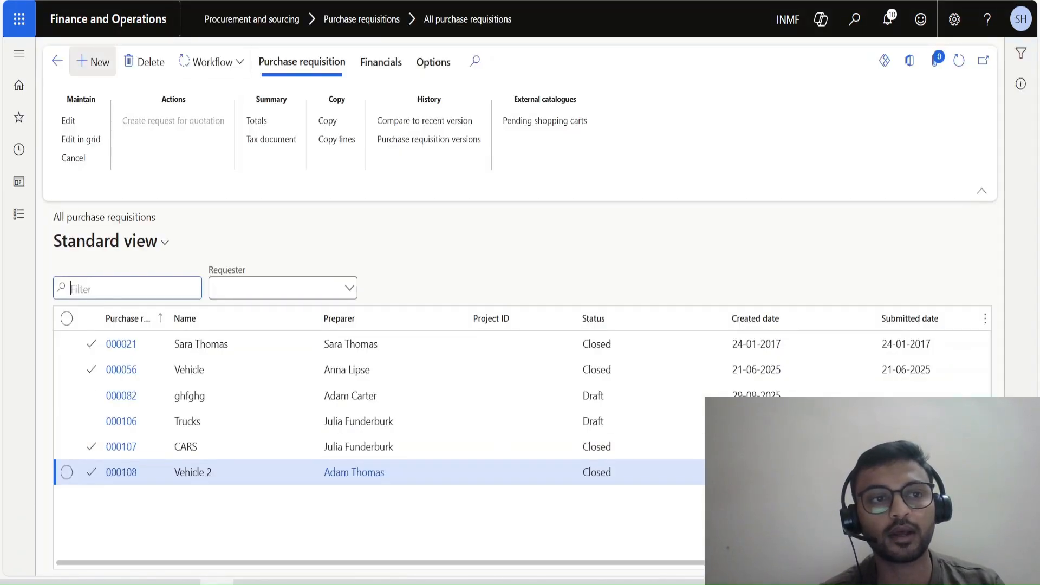
Create a new purchase requisition named "Test -01" with the default requested and accounting dates.
{"action": "key", "text": "alt+n"}
{"action": "type", "text": "Test -0"}
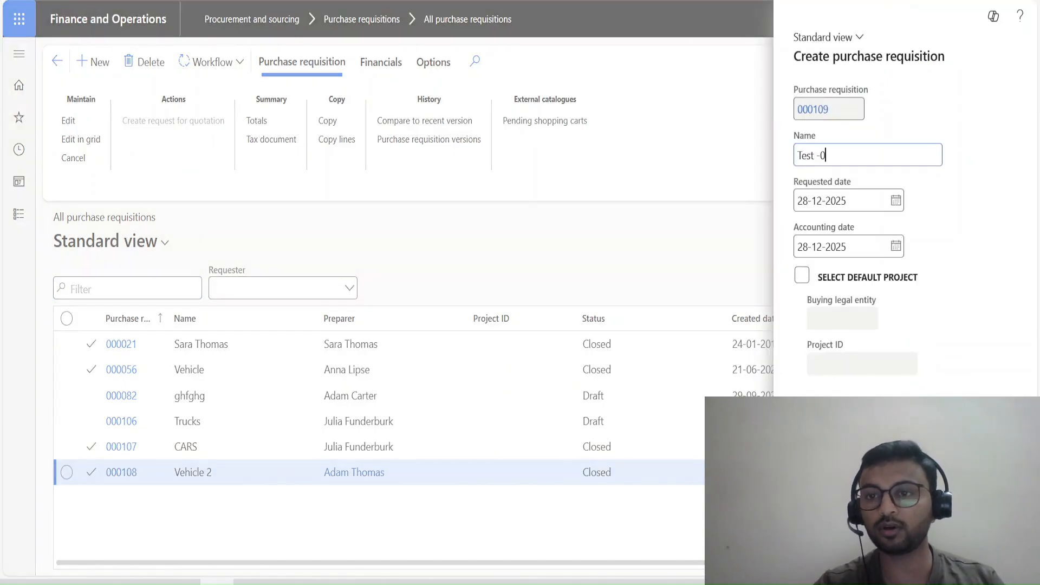
{"action": "type", "text": "1"}
{"action": "key", "text": "Tab"}
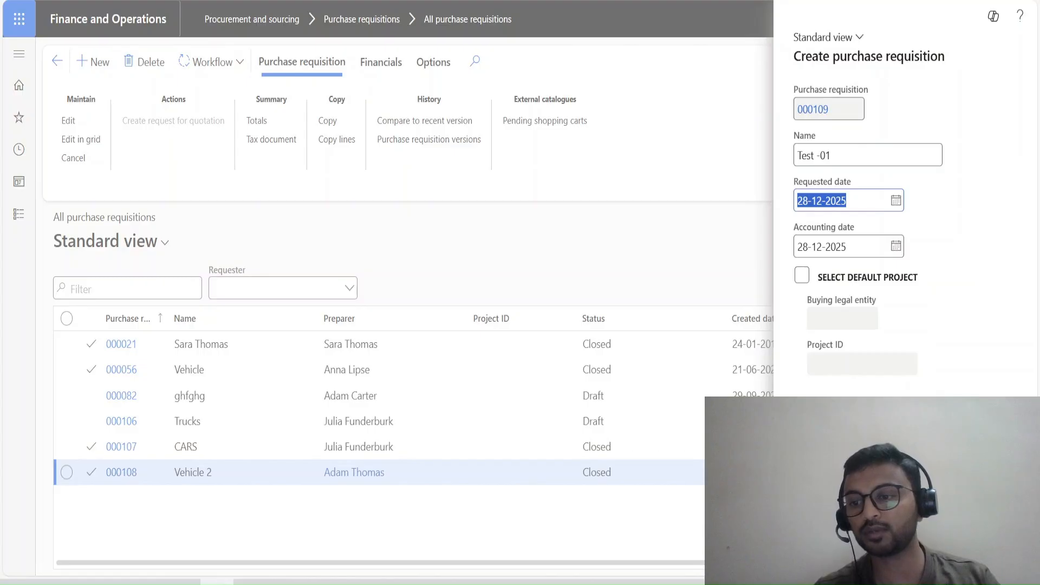
{"action": "left_click", "coordinate": [849, 201]}
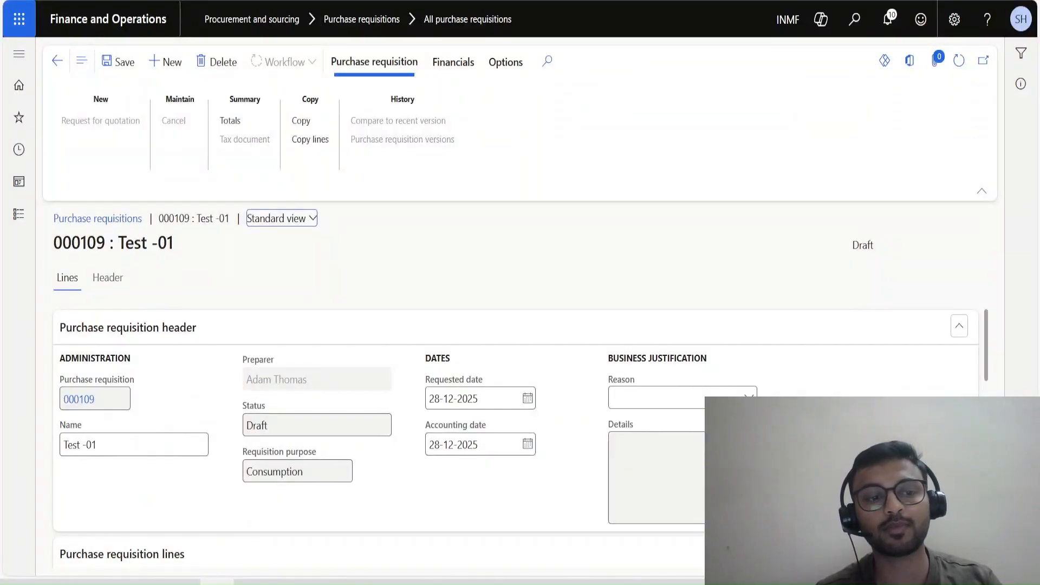
Add a line to the purchase requisition, keeping the default requester and buying legal entity INMF.
{"action": "scroll", "coordinate": [516, 434], "scroll_direction": "down", "scroll_amount": 6}
{"action": "scroll", "coordinate": [515, 434], "scroll_direction": "up", "scroll_amount": 2}
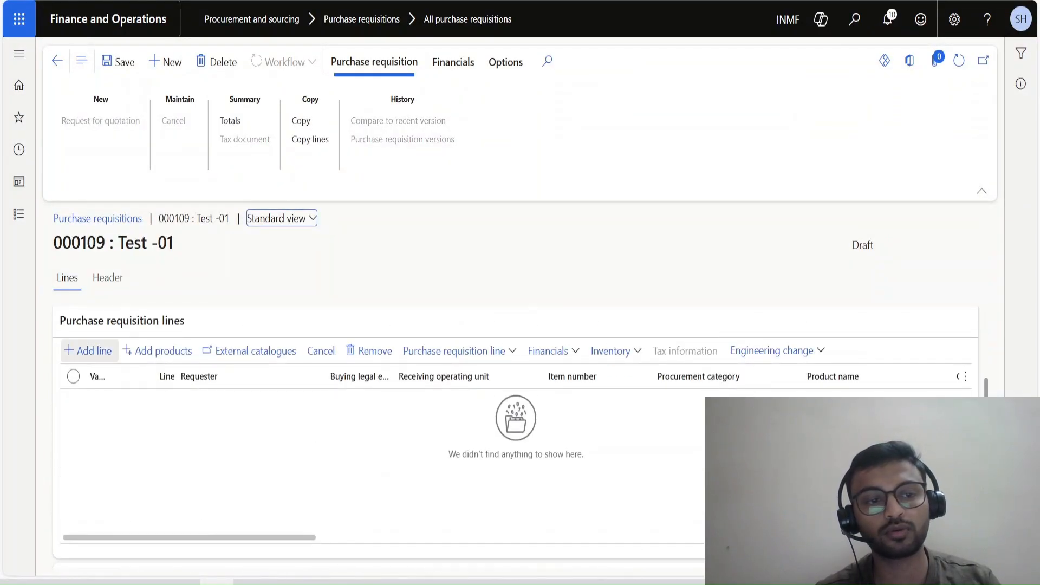
{"action": "left_click", "coordinate": [88, 351]}
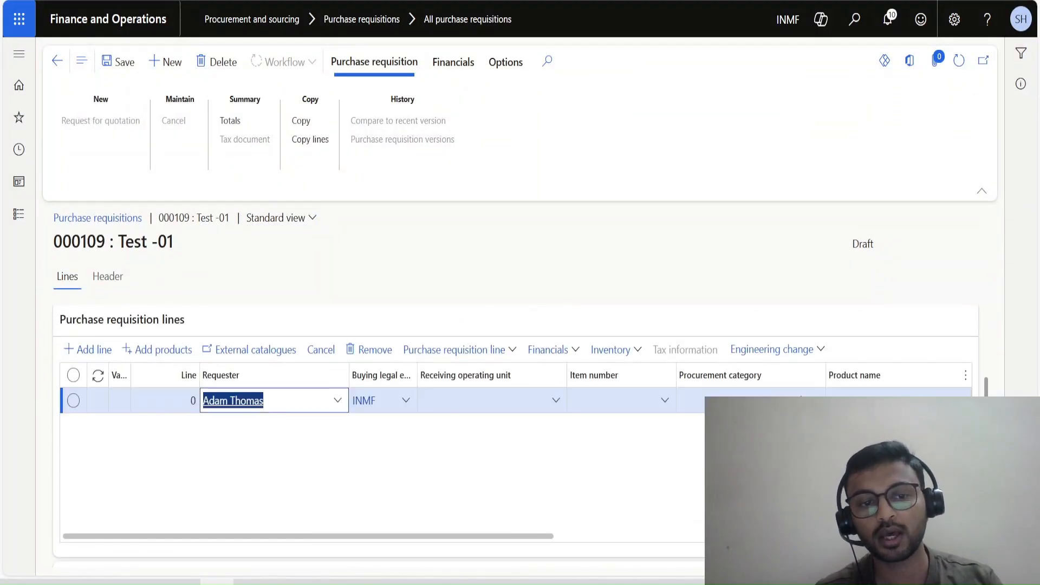
{"action": "key", "text": "Tab"}
{"action": "key", "text": "Tab"}
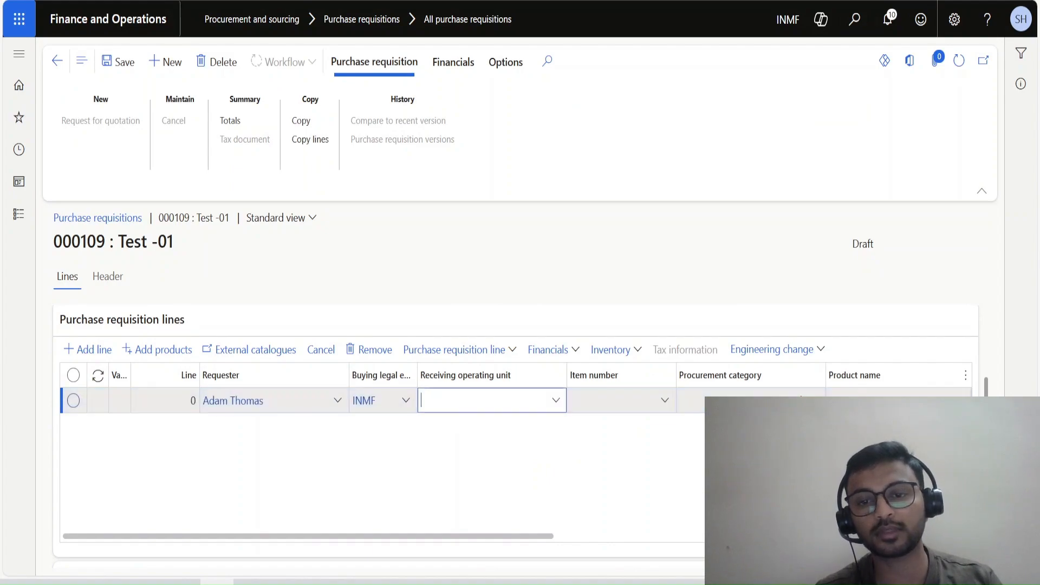
Set the line's procurement category to "Paper shredding machines or accessories" under OFFICE MACHINES.
{"action": "left_click", "coordinate": [814, 401]}
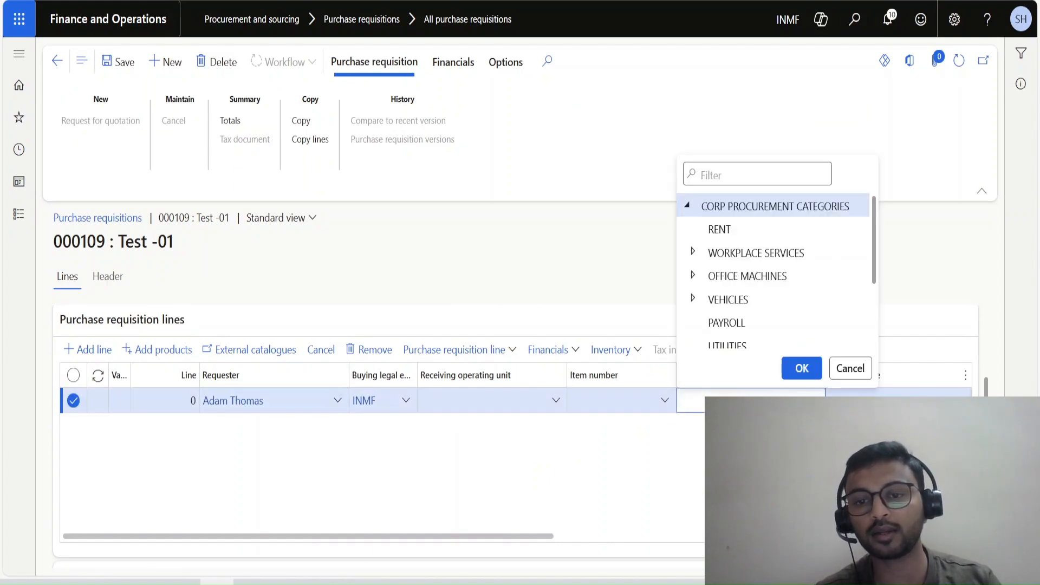
{"action": "scroll", "coordinate": [775, 316], "scroll_direction": "down", "scroll_amount": 3}
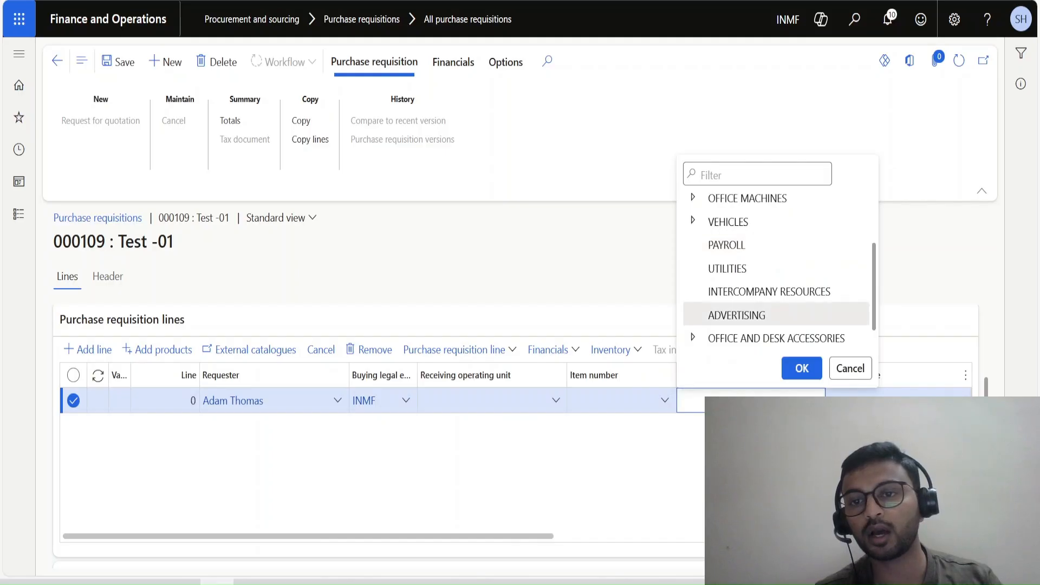
{"action": "left_click", "coordinate": [693, 198]}
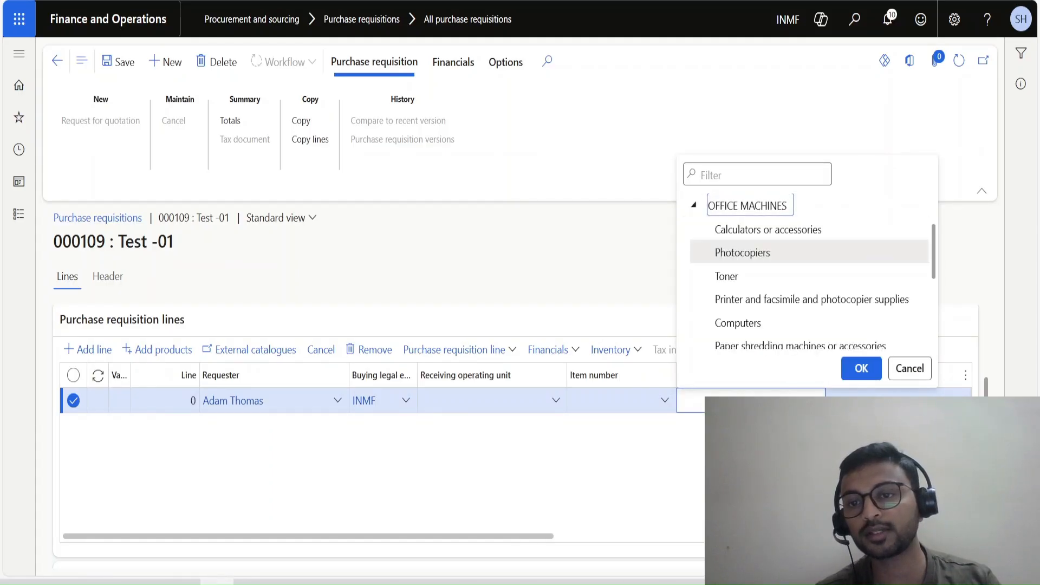
{"action": "left_click", "coordinate": [739, 323]}
{"action": "scroll", "coordinate": [802, 325], "scroll_direction": "down", "scroll_amount": 1}
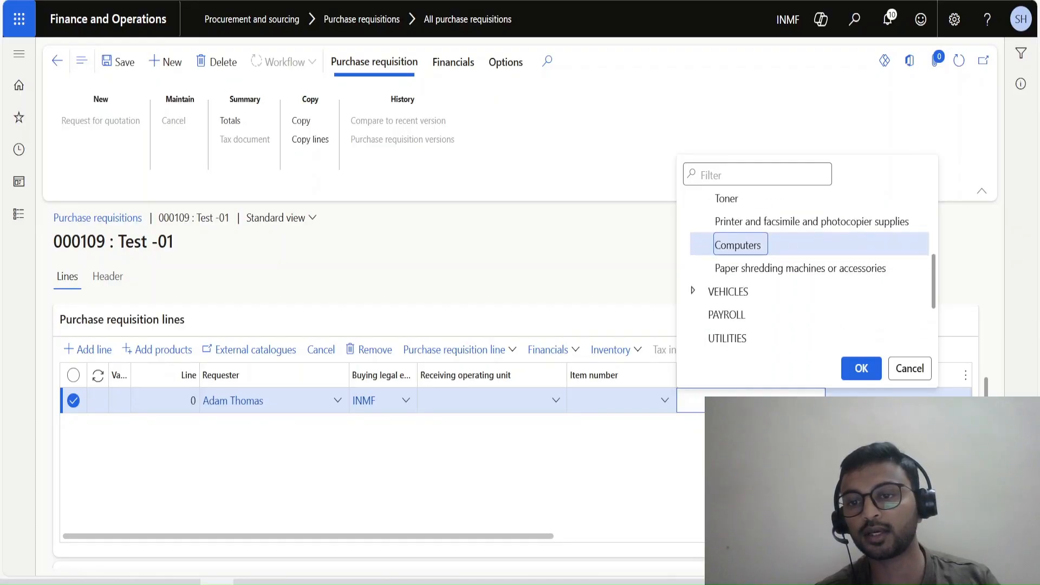
{"action": "left_click", "coordinate": [799, 268]}
{"action": "left_click", "coordinate": [862, 369]}
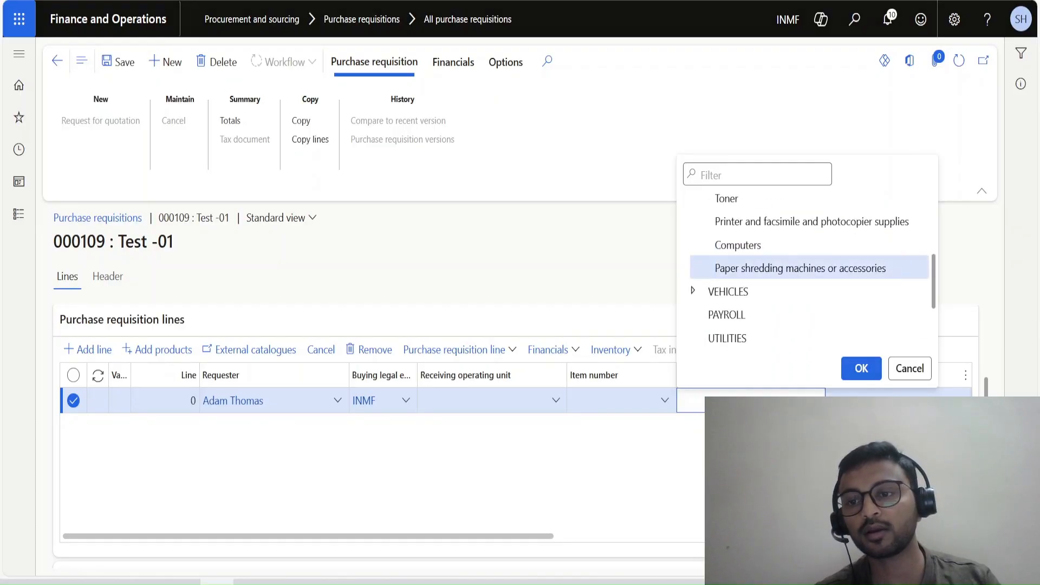
{"action": "key", "text": "Tab"}
Copy the text "Paper shredding machines" from the line's procurement category into its product name.
{"action": "left_click", "coordinate": [878, 400]}
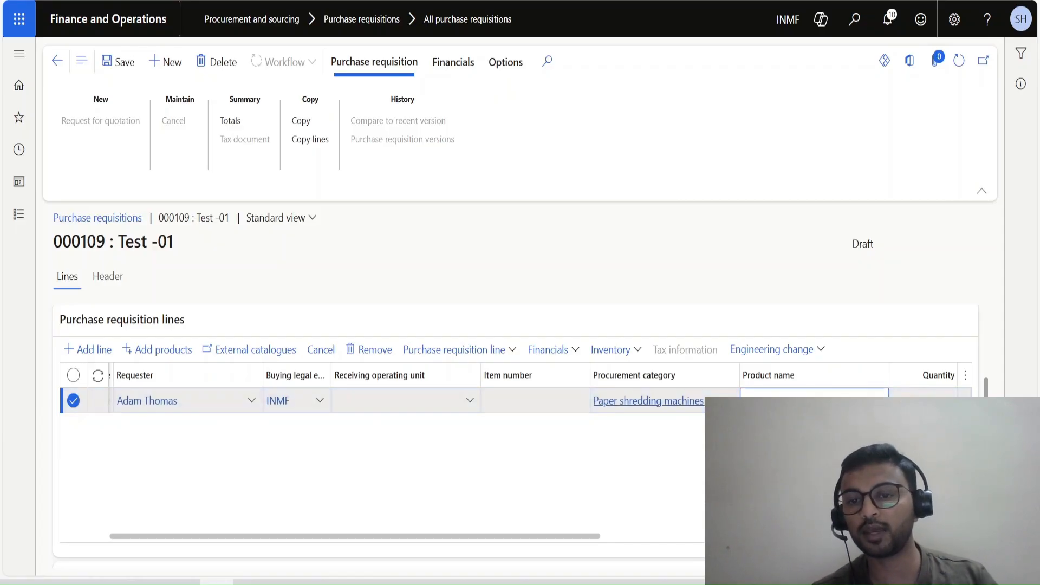
{"action": "left_click_drag", "start_coordinate": [664, 401], "coordinate": [594, 401]}
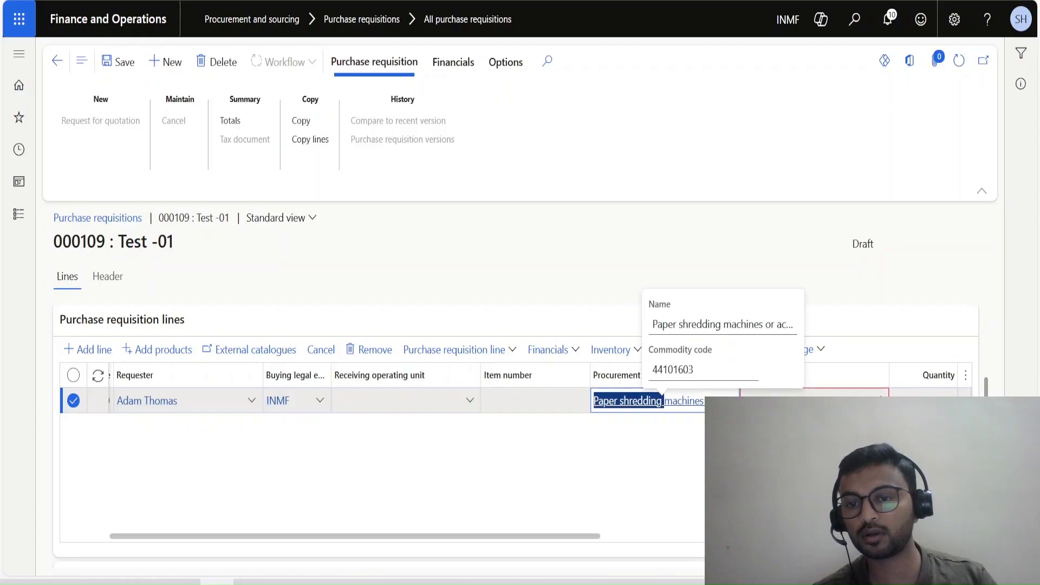
{"action": "left_click_drag", "start_coordinate": [704, 401], "coordinate": [594, 401]}
{"action": "key", "text": "ctrl+c"}
{"action": "key", "text": "Tab"}
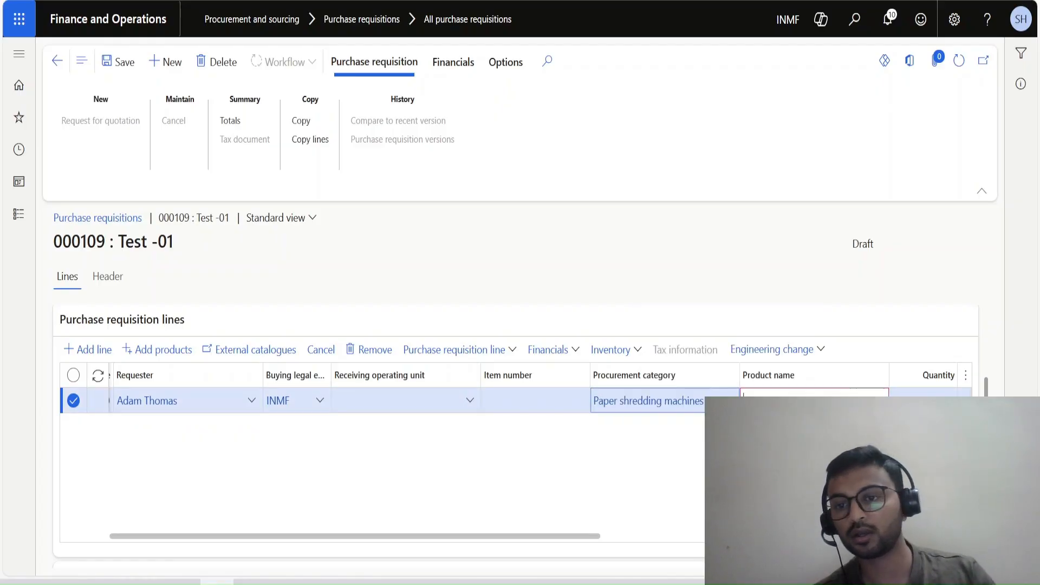
{"action": "key", "text": "ctrl+v"}
Set the requisition line's quantity to 2, unit to Box and unit price to 25000.
{"action": "key", "text": "Tab"}
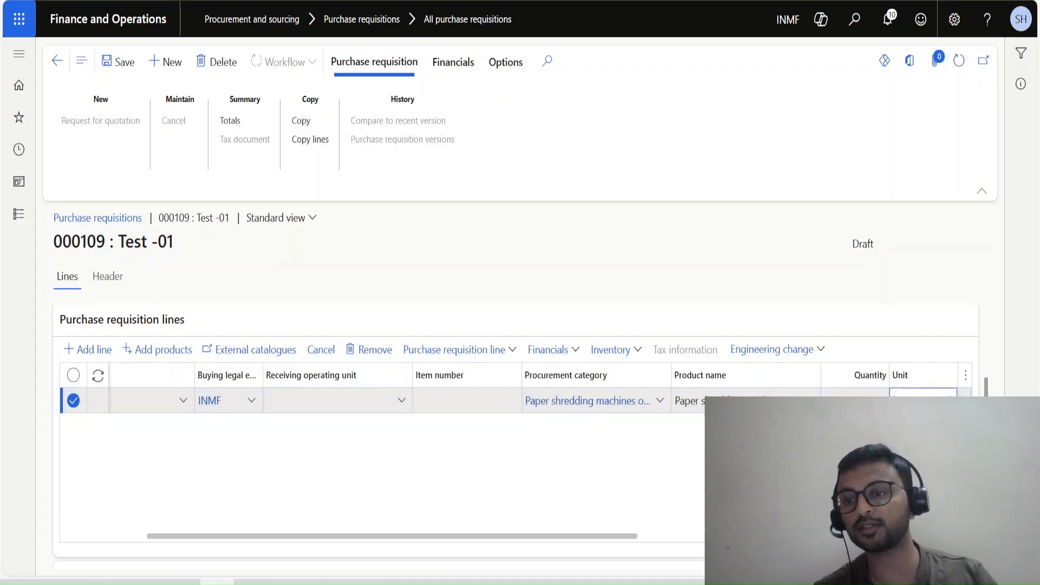
{"action": "key", "text": "Tab"}
{"action": "key", "text": "Tab"}
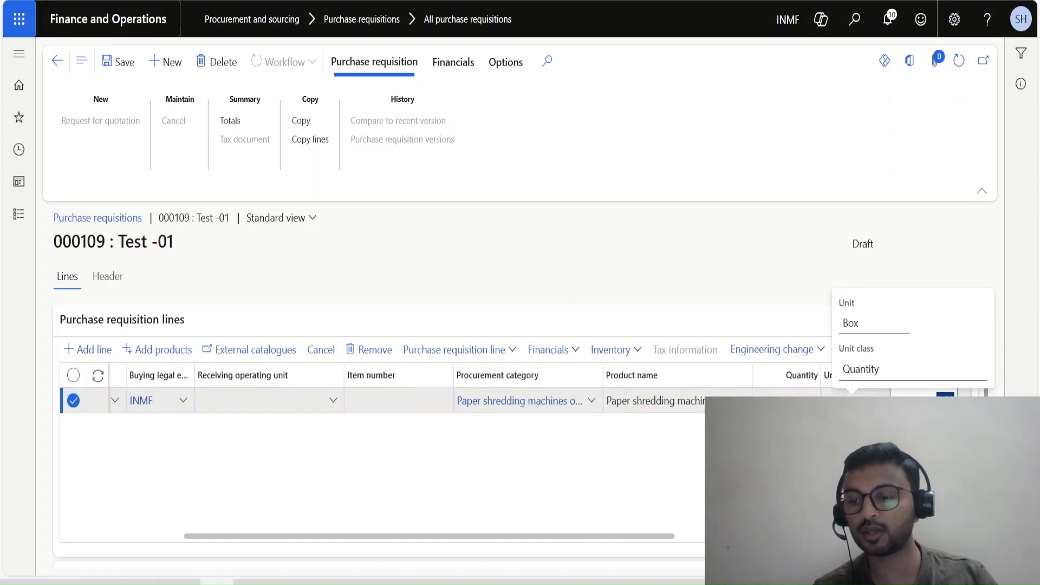
{"action": "type", "text": "25000"}
{"action": "key", "text": "Tab"}
{"action": "key", "text": "Tab"}
{"action": "key", "text": "Tab"}
{"action": "key", "text": "Tab"}
{"action": "key", "text": "Tab"}
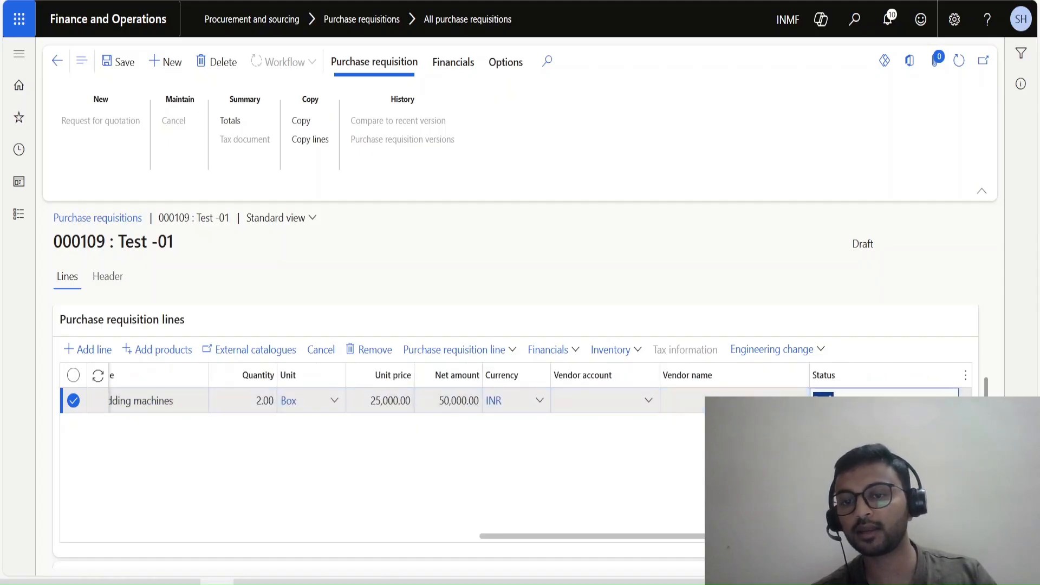
Choose Reliance Limited as the line's vendor and save the purchase requisition.
{"action": "left_click", "coordinate": [648, 401]}
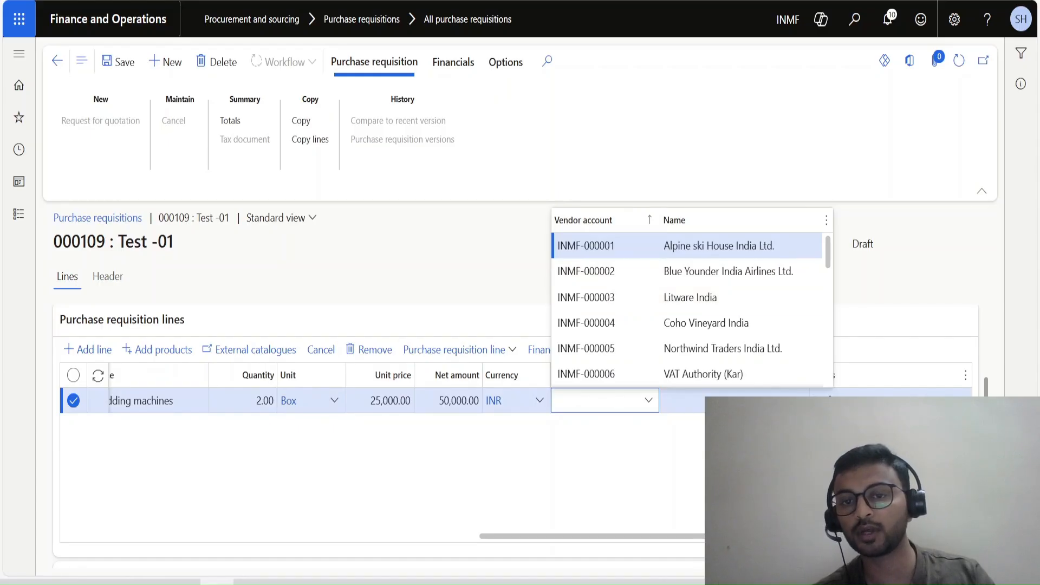
{"action": "scroll", "coordinate": [688, 347], "scroll_direction": "down", "scroll_amount": 6}
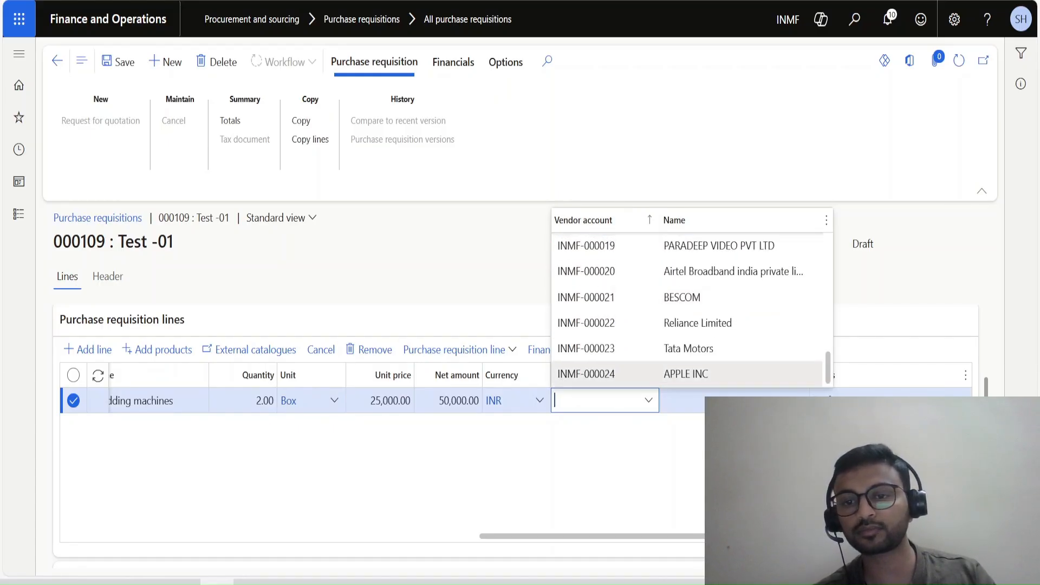
{"action": "left_click", "coordinate": [688, 323]}
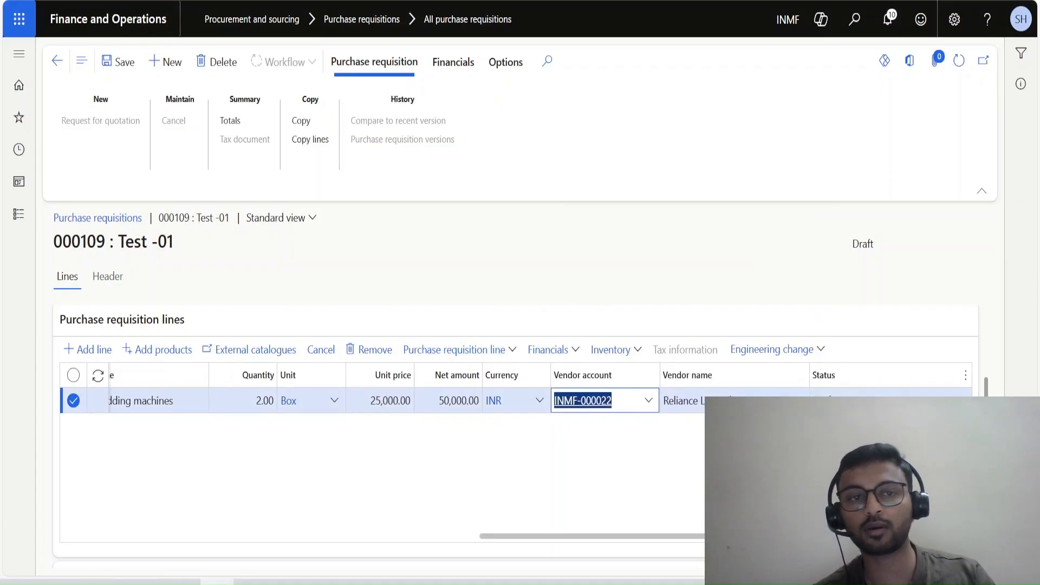
{"action": "left_click", "coordinate": [118, 62]}
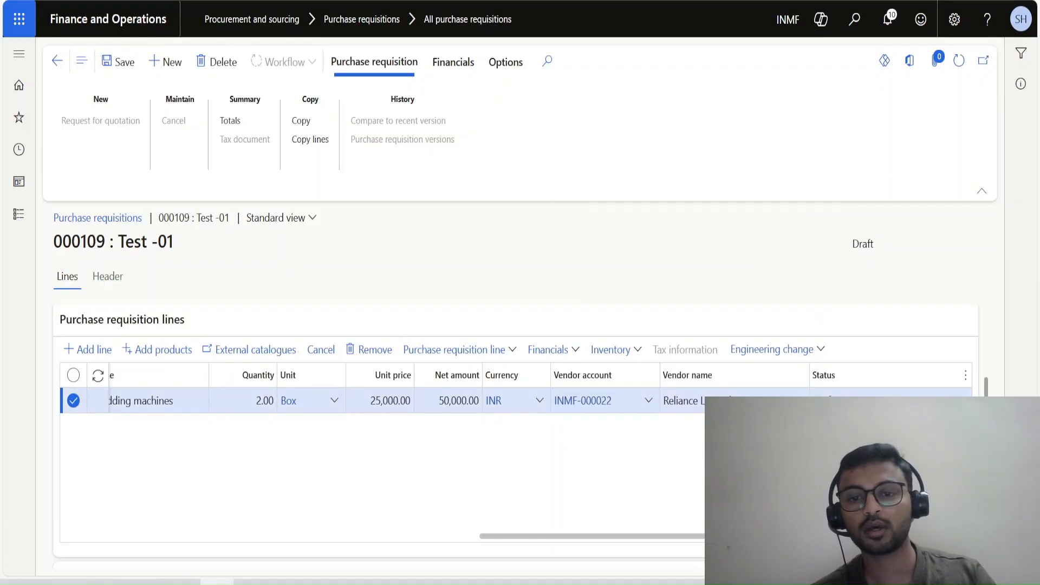
Examine the saved line's fixed asset, item, general and delivery details.
{"action": "scroll", "coordinate": [516, 436], "scroll_direction": "down", "scroll_amount": 4}
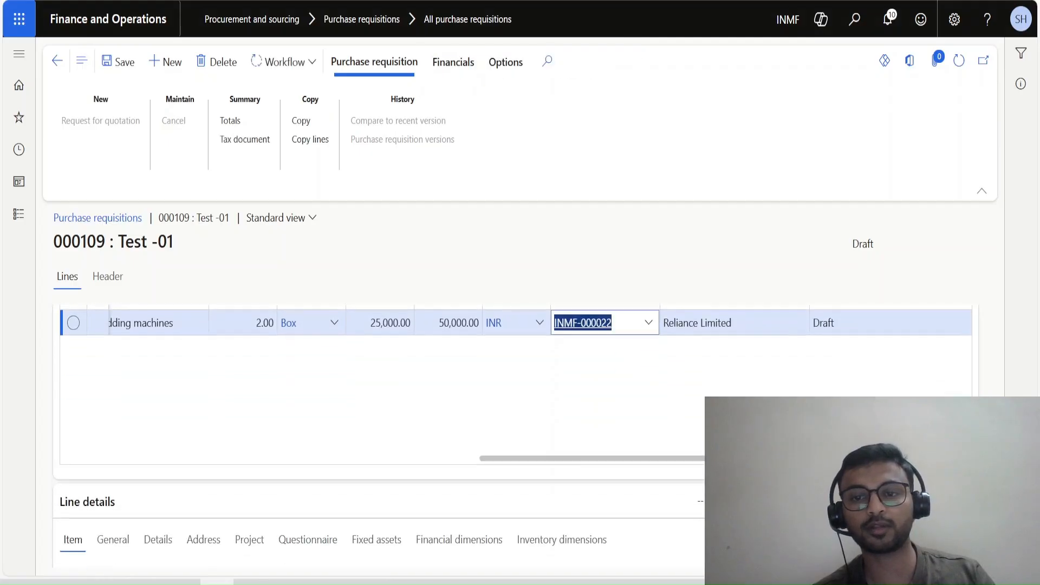
{"action": "scroll", "coordinate": [317, 496], "scroll_direction": "up", "scroll_amount": 1}
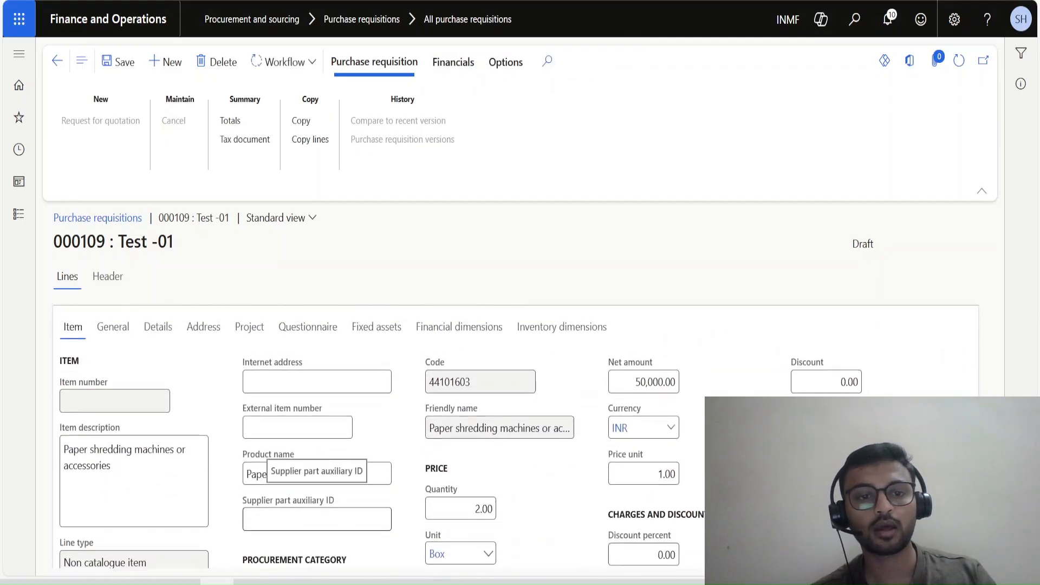
{"action": "left_click", "coordinate": [377, 385]}
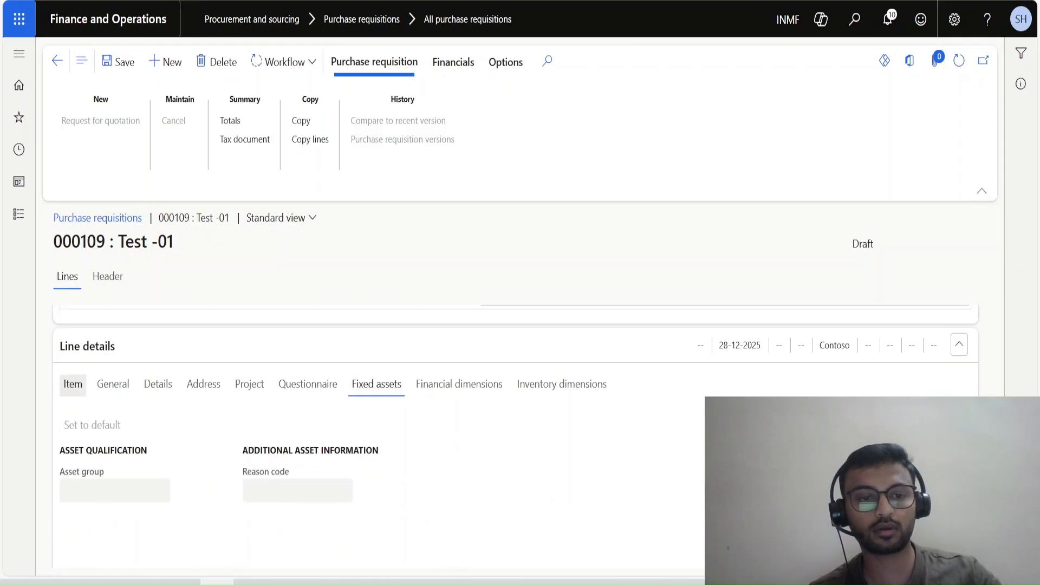
{"action": "left_click", "coordinate": [73, 385]}
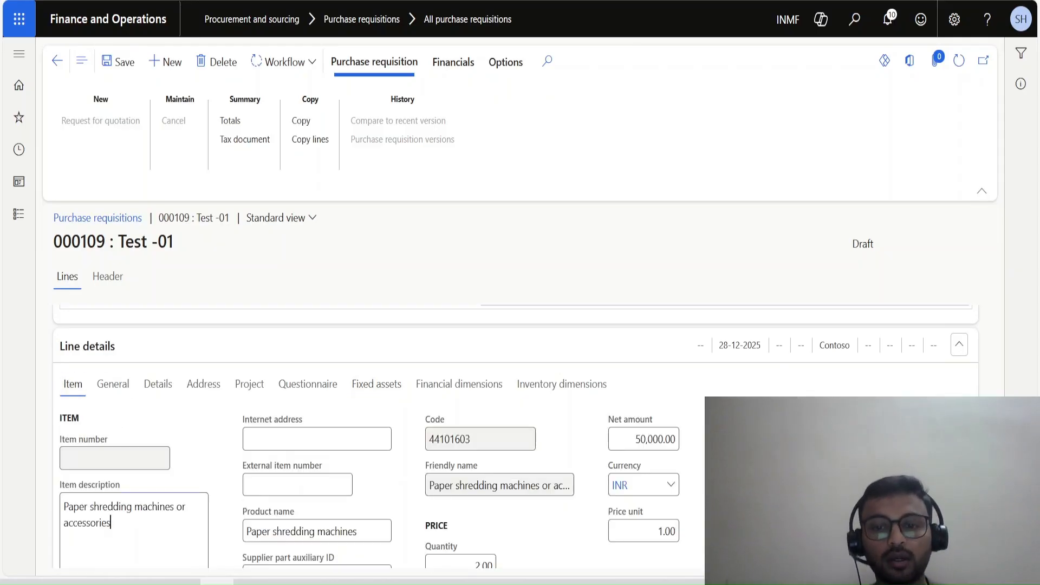
{"action": "left_click", "coordinate": [113, 385]}
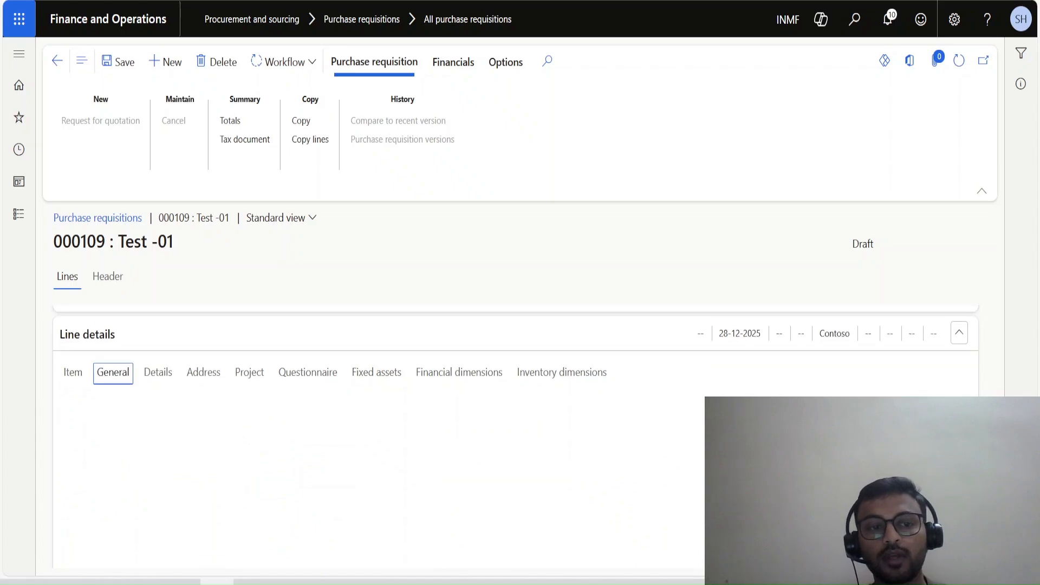
{"action": "scroll", "coordinate": [157, 380], "scroll_direction": "up", "scroll_amount": 1}
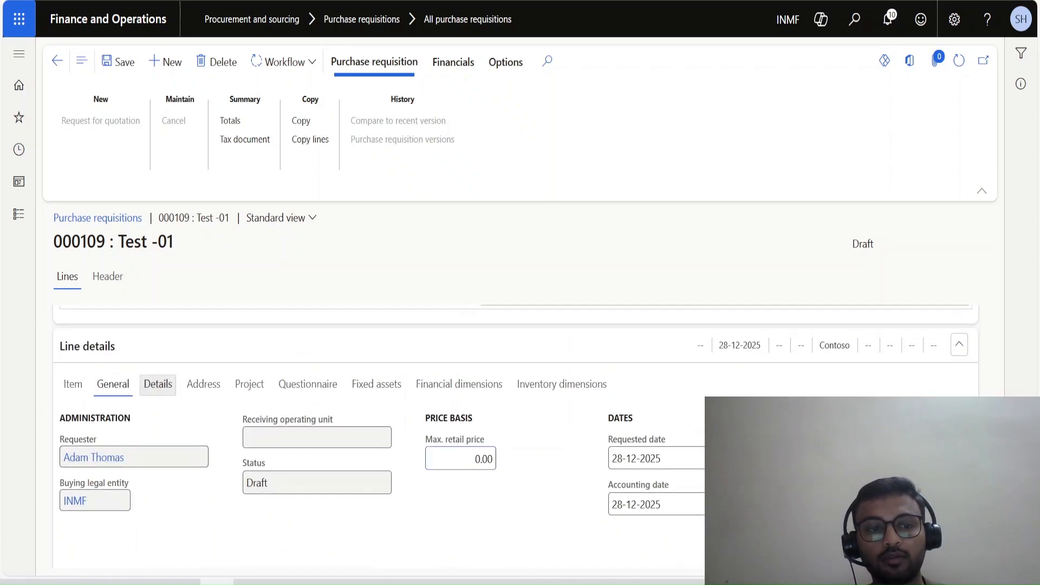
{"action": "left_click", "coordinate": [158, 385]}
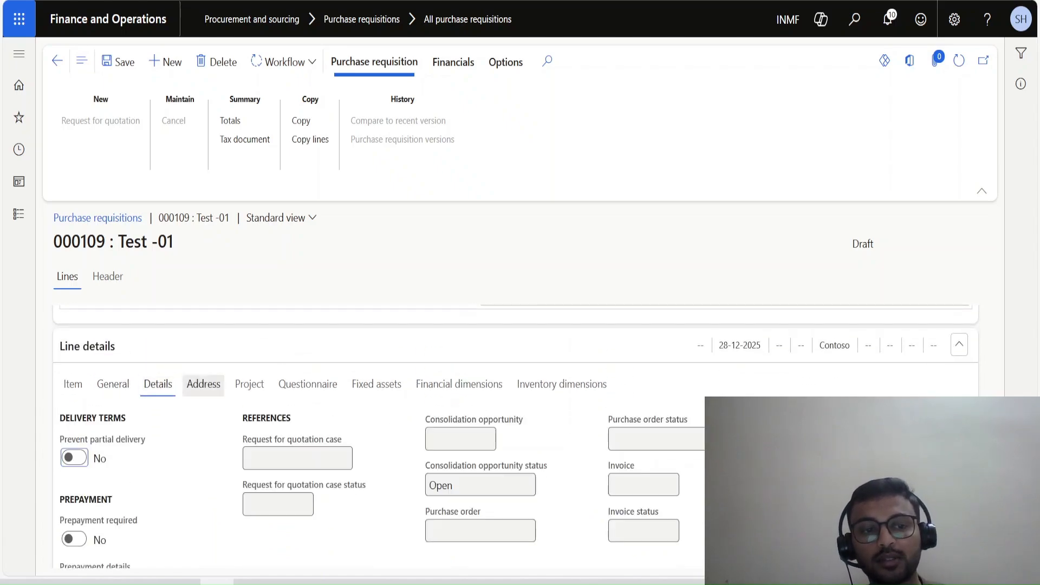
{"action": "scroll", "coordinate": [260, 433], "scroll_direction": "down", "scroll_amount": 1}
{"action": "scroll", "coordinate": [260, 434], "scroll_direction": "up", "scroll_amount": 1}
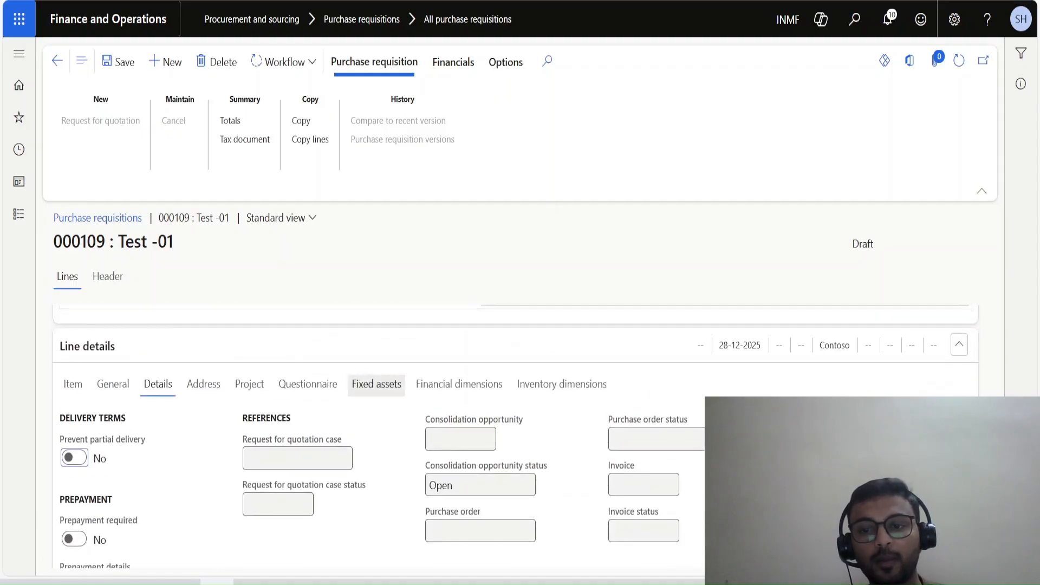
Set the requisition line's BusinessUnit financial dimension to 004, IT Consulting Practice.
{"action": "left_click", "coordinate": [459, 384]}
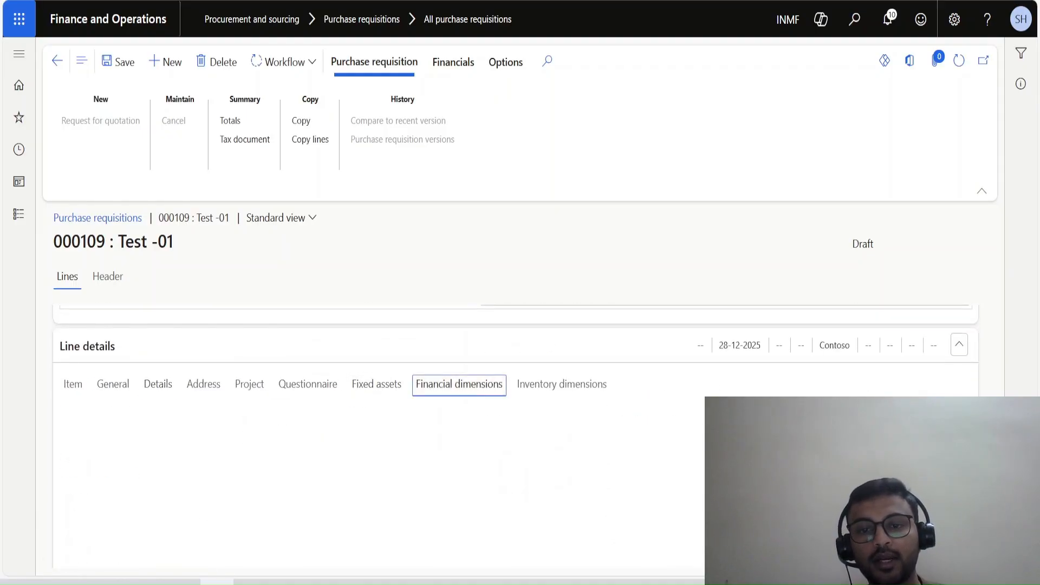
{"action": "scroll", "coordinate": [260, 434], "scroll_direction": "down", "scroll_amount": 1}
{"action": "left_click", "coordinate": [128, 479]}
{"action": "left_click", "coordinate": [200, 479]}
{"action": "left_click", "coordinate": [163, 376]}
{"action": "left_click", "coordinate": [200, 531]}
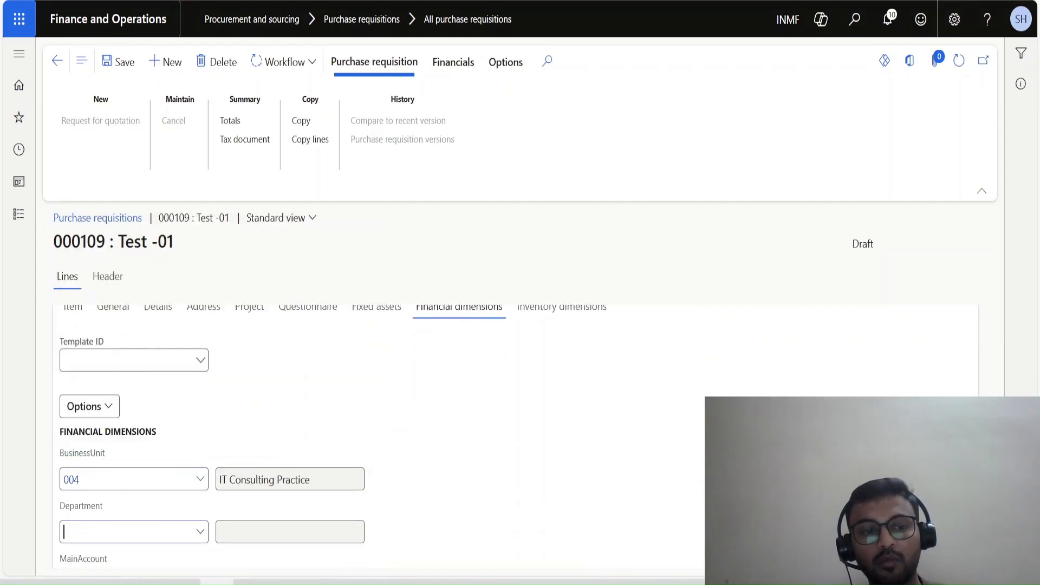
{"action": "left_click", "coordinate": [89, 406]}
Set the line's inventory site to Site 1 and save the purchase requisition.
{"action": "left_click", "coordinate": [562, 309]}
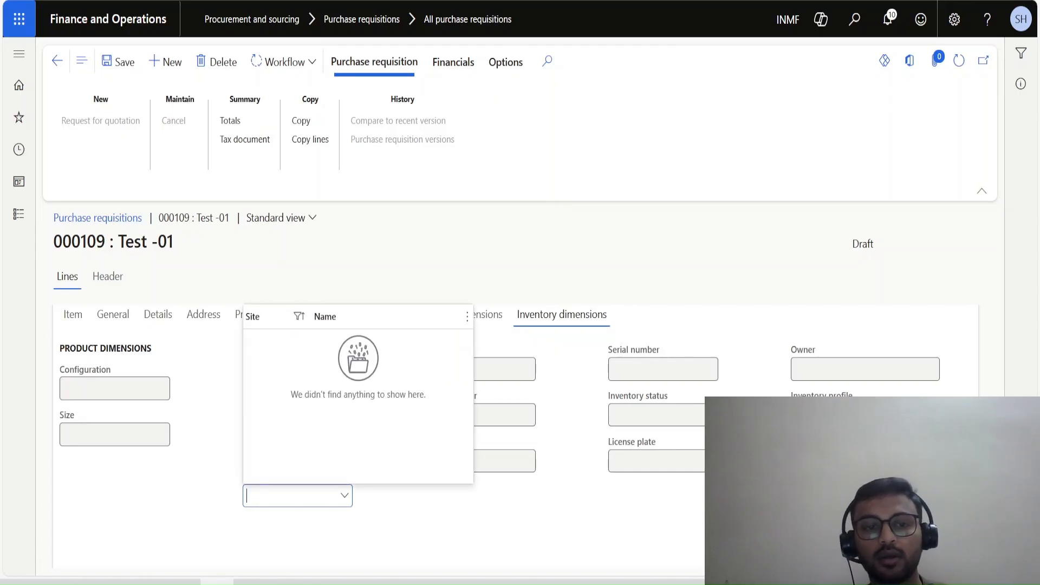
{"action": "key", "text": "Down"}
{"action": "key", "text": "Return"}
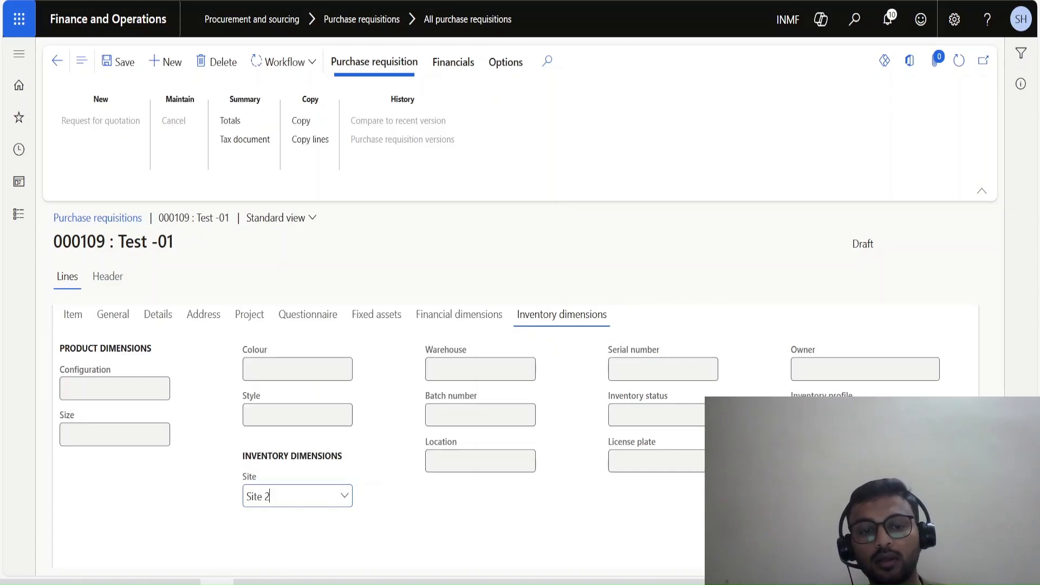
{"action": "left_click", "coordinate": [480, 370]}
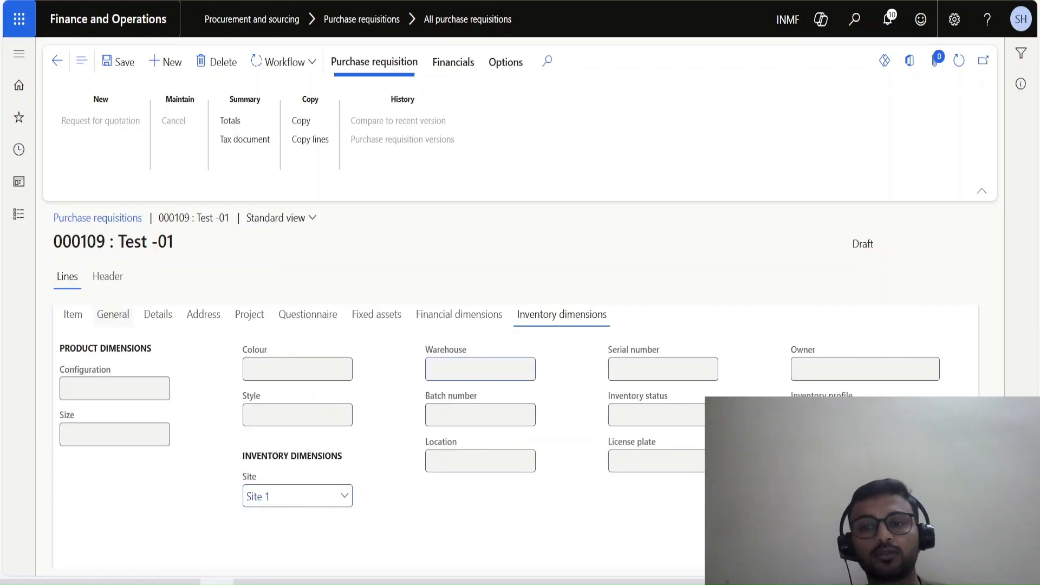
{"action": "key", "text": "alt+s"}
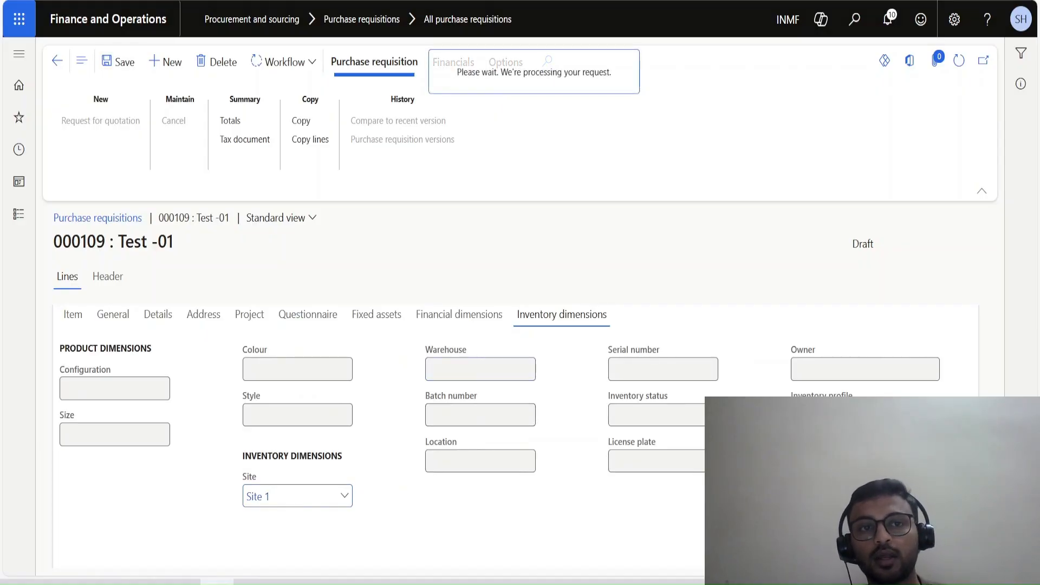
Submit the purchase requisition for approval with the comment "Pl Approve".
{"action": "left_click", "coordinate": [282, 61]}
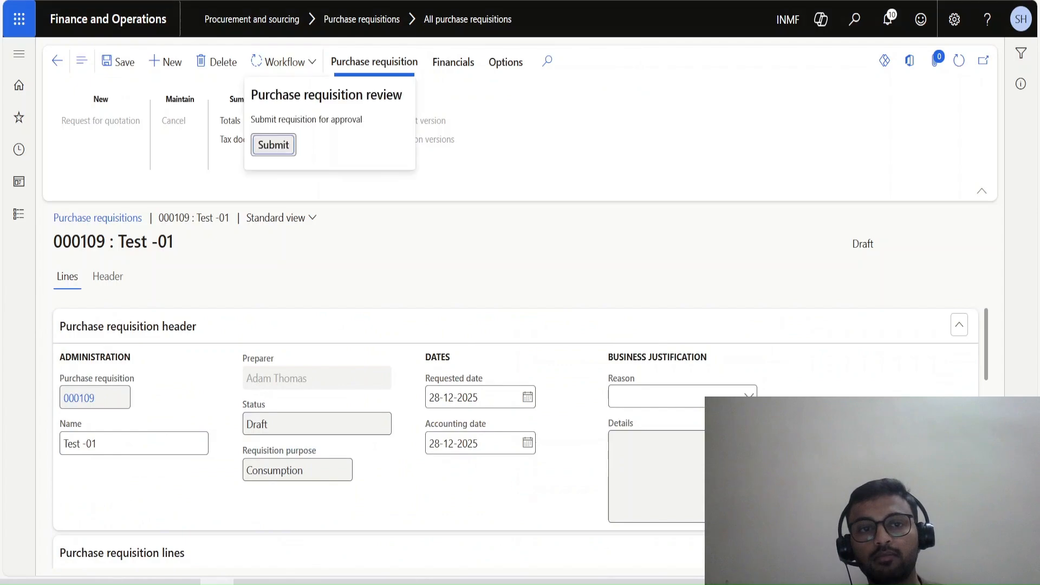
{"action": "left_click", "coordinate": [274, 145]}
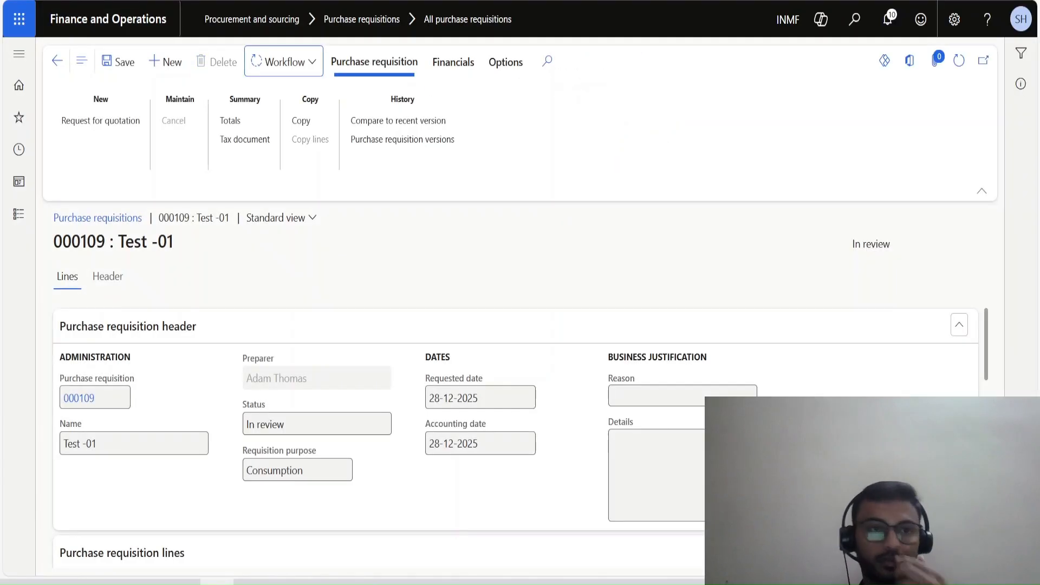
{"action": "scroll", "coordinate": [515, 433], "scroll_direction": "down", "scroll_amount": 10}
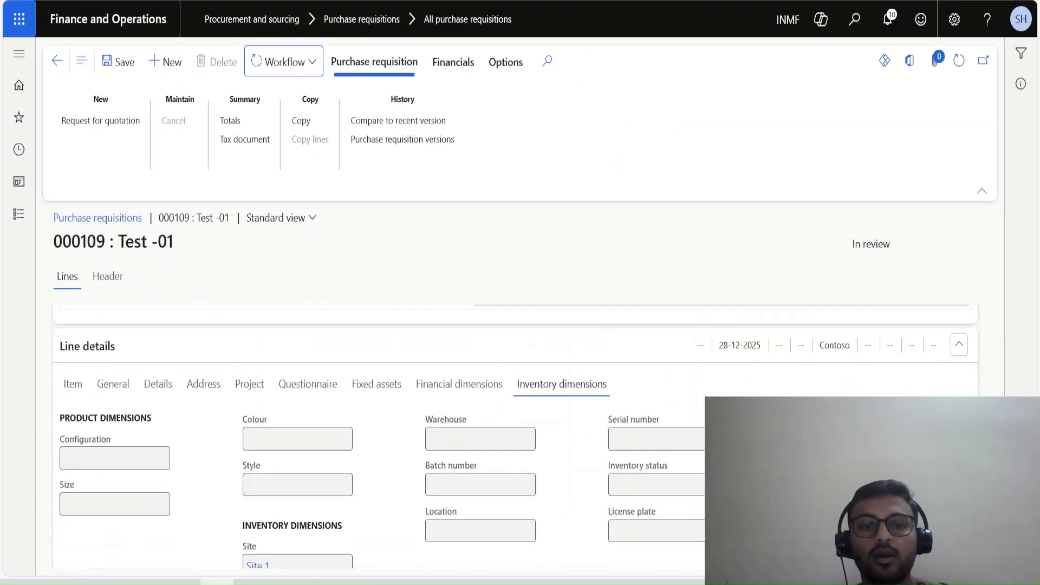
{"action": "scroll", "coordinate": [515, 379], "scroll_direction": "up", "scroll_amount": 3}
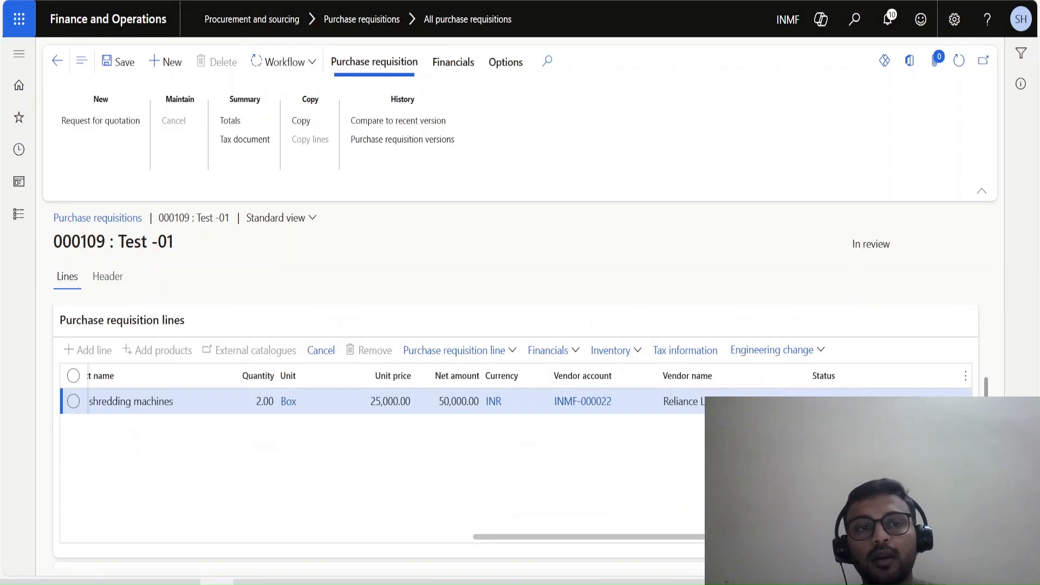
Examine the requisition's workflow history, refreshing it to check the tracking details and work items.
{"action": "left_click", "coordinate": [282, 62]}
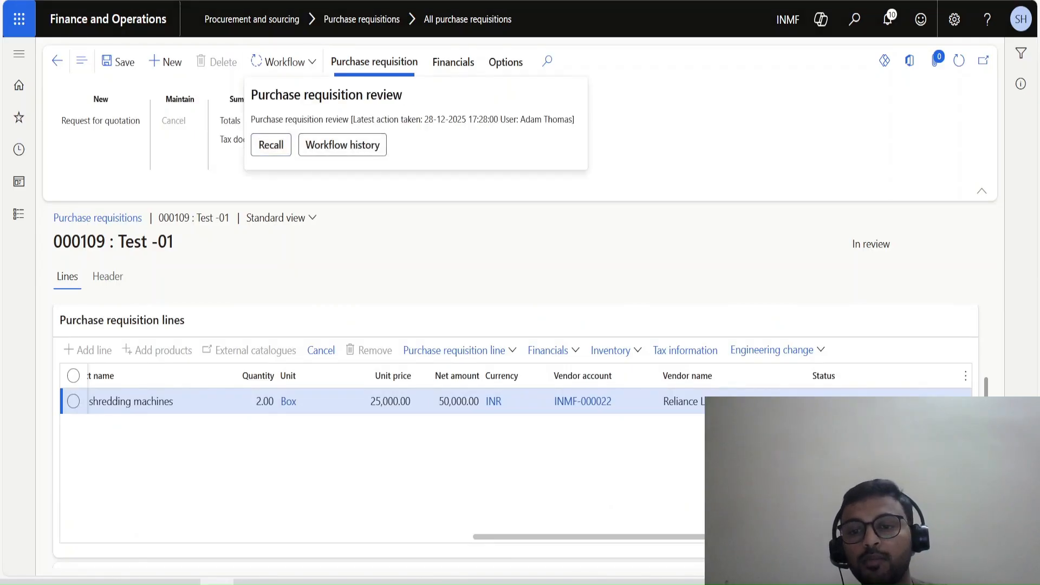
{"action": "left_click", "coordinate": [342, 145]}
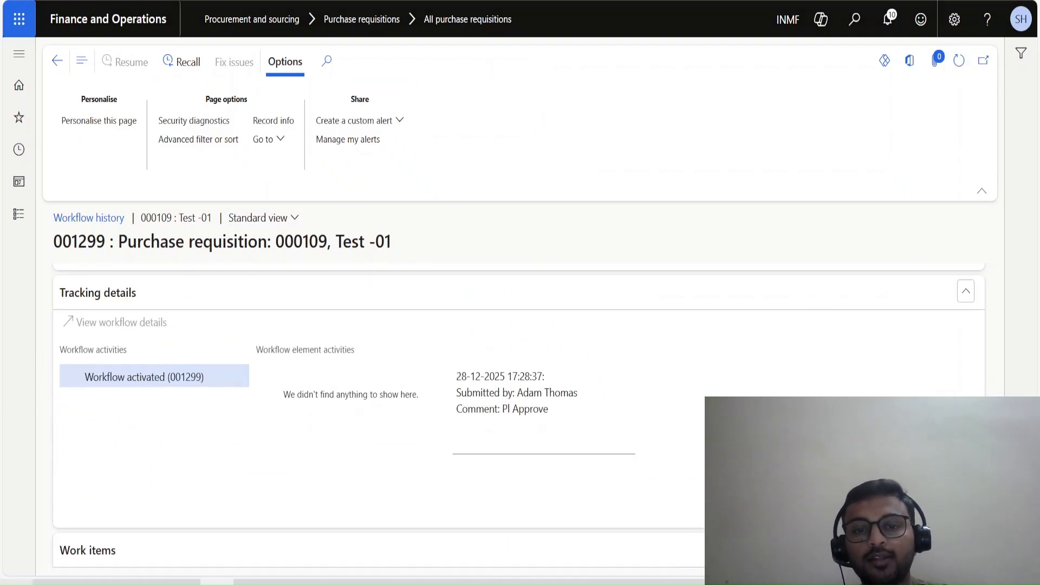
{"action": "scroll", "coordinate": [519, 418], "scroll_direction": "down", "scroll_amount": 4}
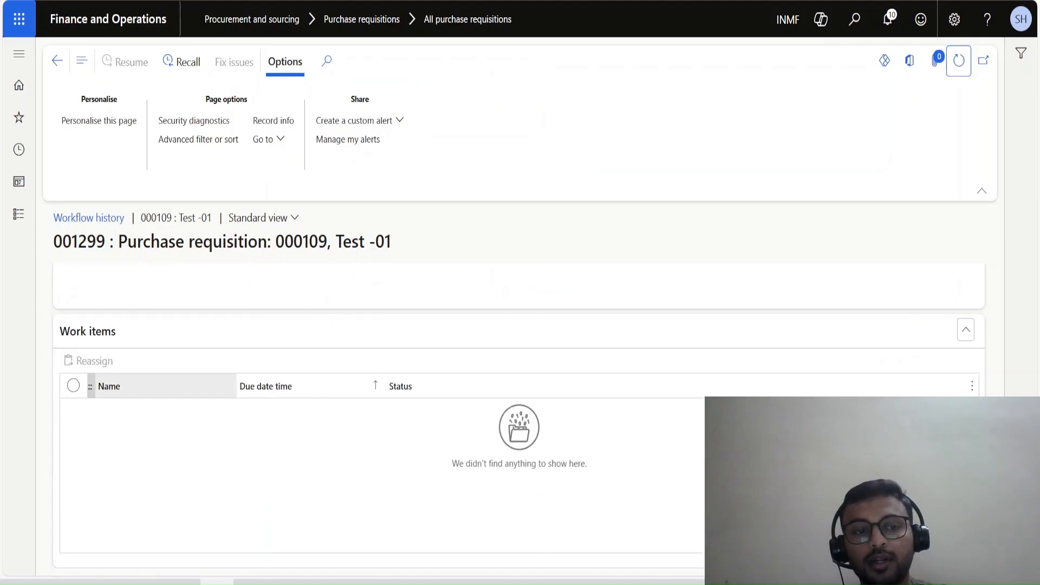
{"action": "left_click", "coordinate": [960, 61]}
{"action": "left_click", "coordinate": [959, 61]}
{"action": "scroll", "coordinate": [519, 417], "scroll_direction": "down", "scroll_amount": 2}
{"action": "scroll", "coordinate": [520, 417], "scroll_direction": "up", "scroll_amount": 10}
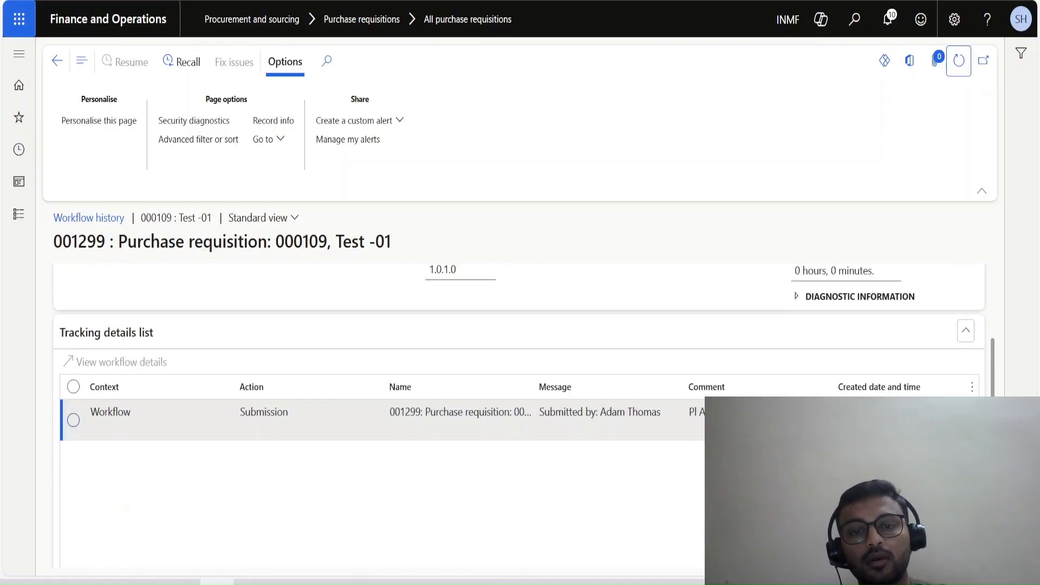
{"action": "left_click", "coordinate": [959, 61]}
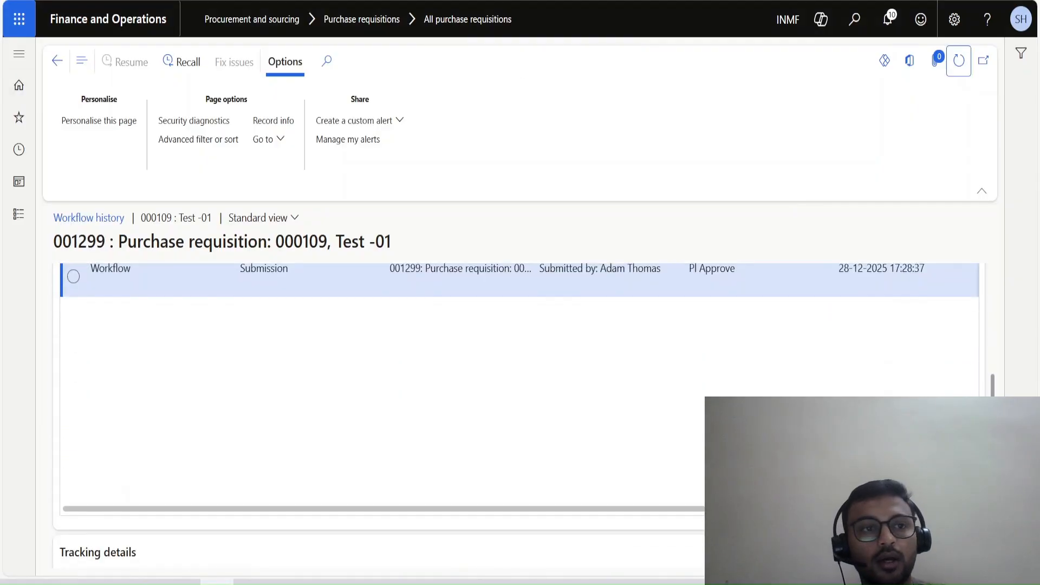
{"action": "key", "text": "Escape"}
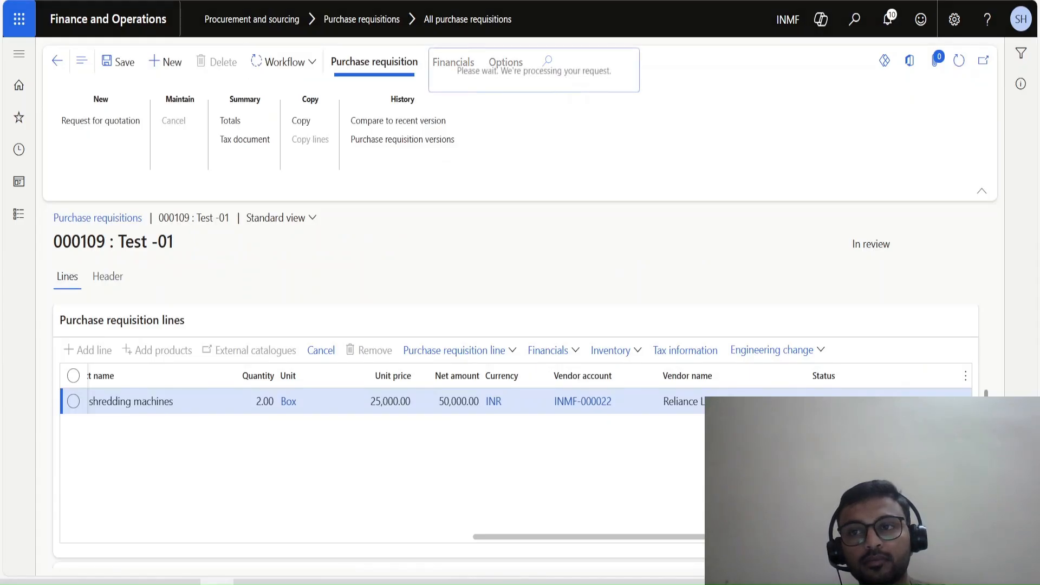
Reopen the requisition's workflow history and refresh it to find the pending approval work items.
{"action": "left_click", "coordinate": [284, 62]}
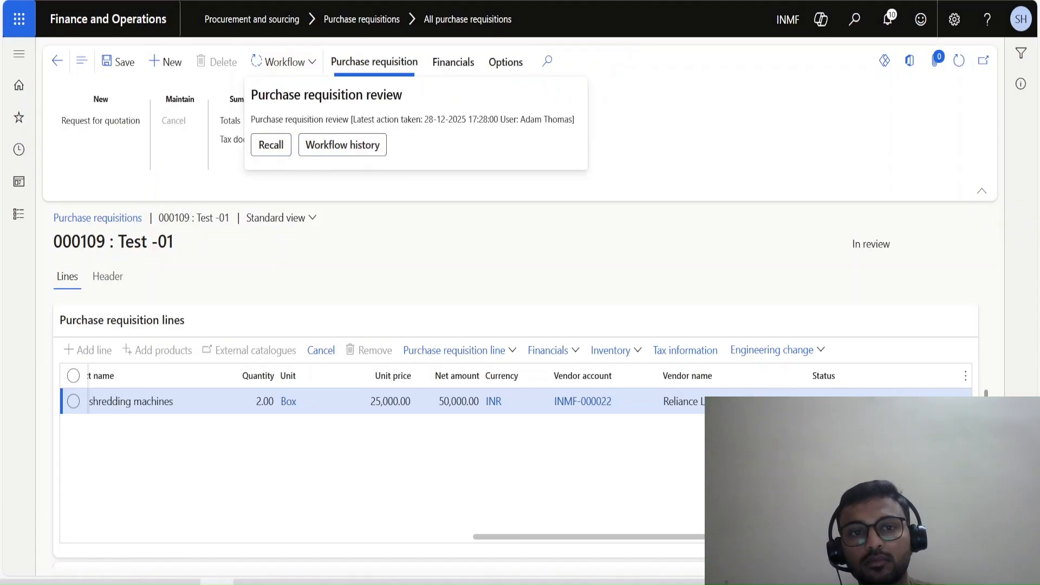
{"action": "left_click", "coordinate": [344, 144]}
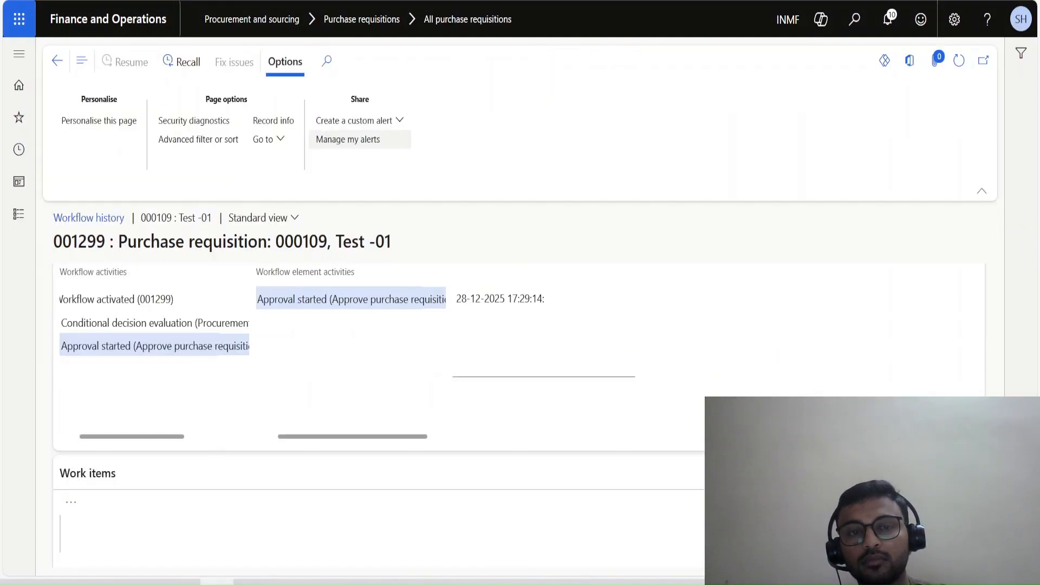
{"action": "scroll", "coordinate": [379, 315], "scroll_direction": "up", "scroll_amount": 4}
{"action": "scroll", "coordinate": [379, 347], "scroll_direction": "up", "scroll_amount": 3}
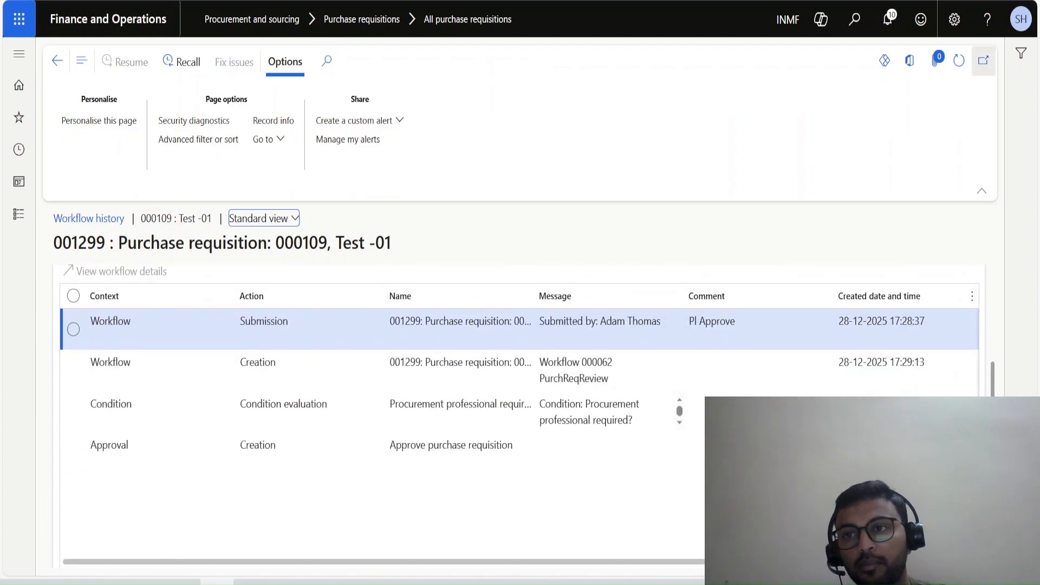
{"action": "left_click", "coordinate": [959, 61]}
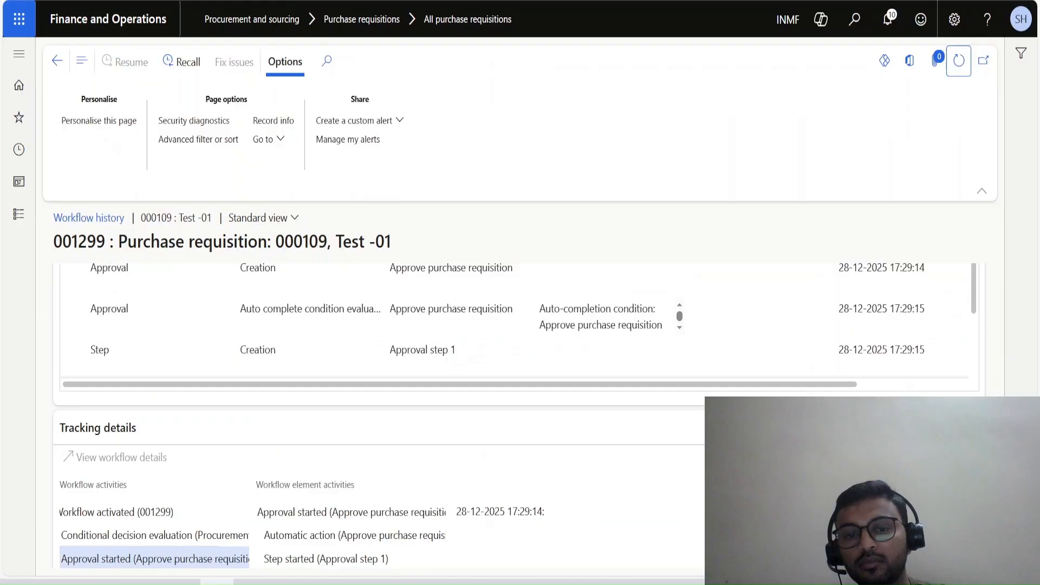
{"action": "scroll", "coordinate": [162, 386], "scroll_direction": "down", "scroll_amount": 6}
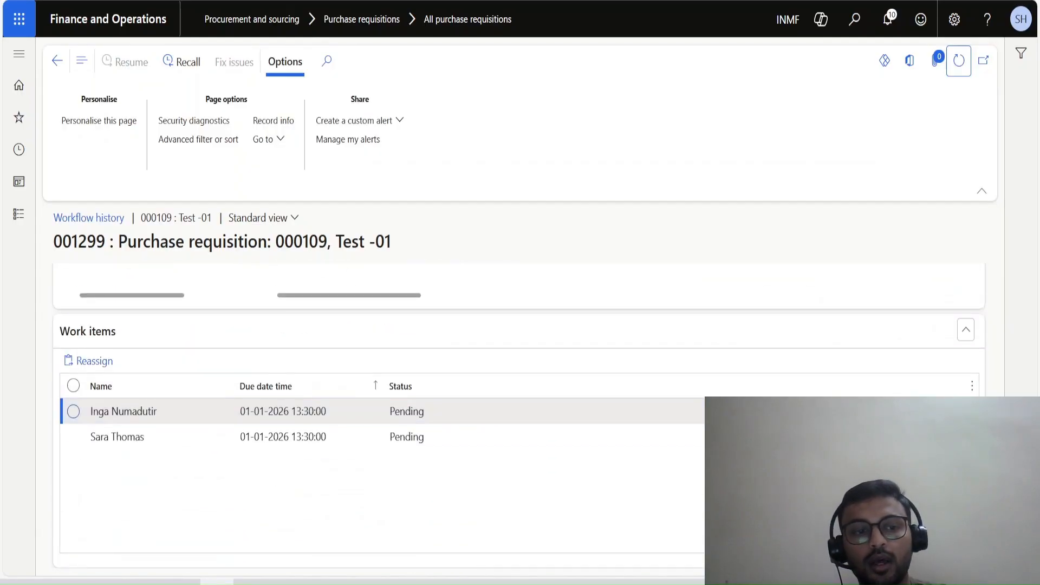
Reassign the first pending approval work item to the signed-in user's own account.
{"action": "left_click", "coordinate": [94, 361]}
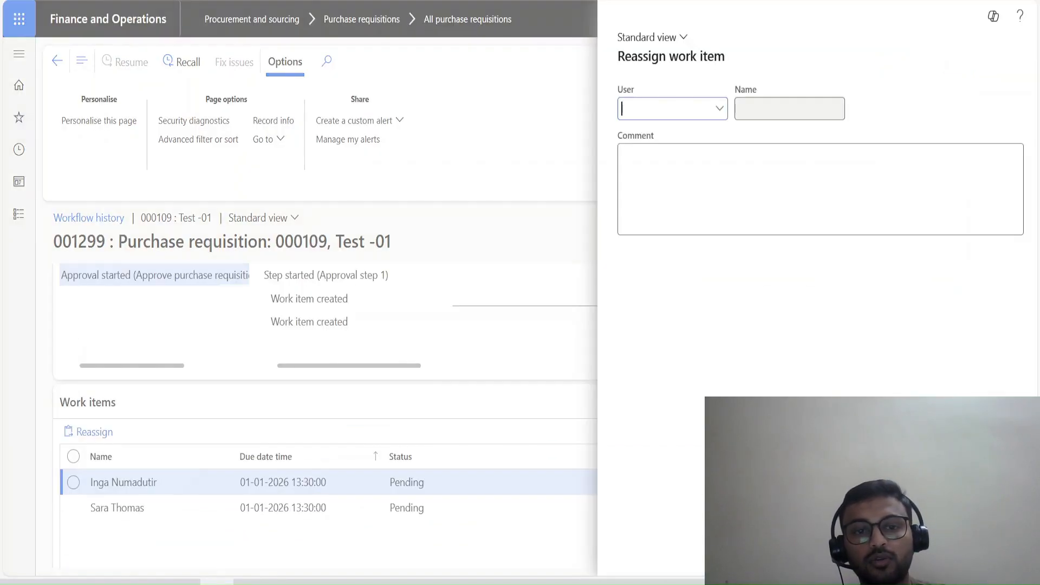
{"action": "type", "text": "shahg"}
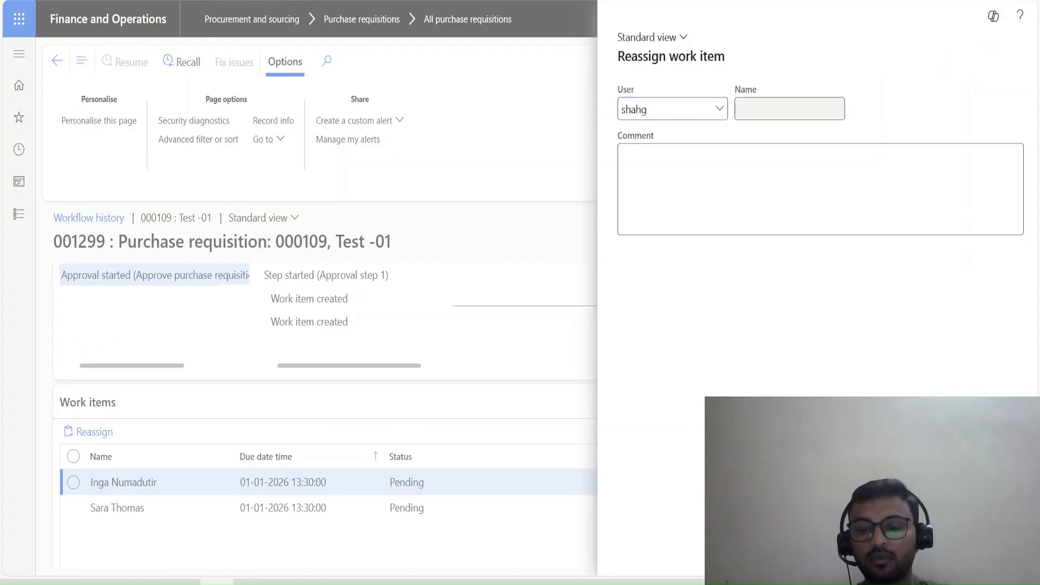
{"action": "left_click", "coordinate": [581, 158]}
{"action": "left_click", "coordinate": [934, 557]}
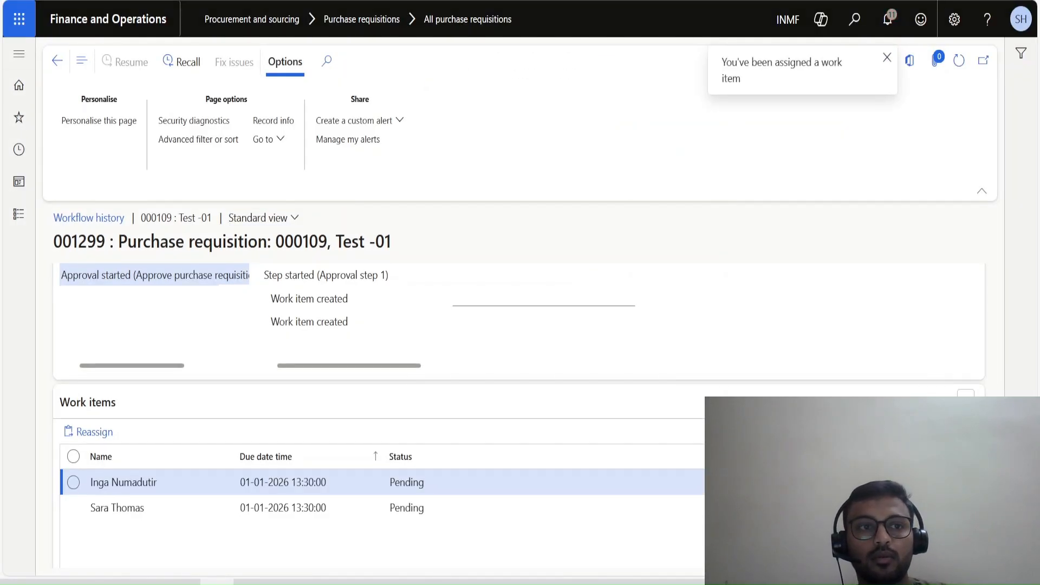
Return to the purchase requisition, approve it through its workflow and refresh the page.
{"action": "left_click", "coordinate": [57, 60]}
{"action": "left_click", "coordinate": [284, 62]}
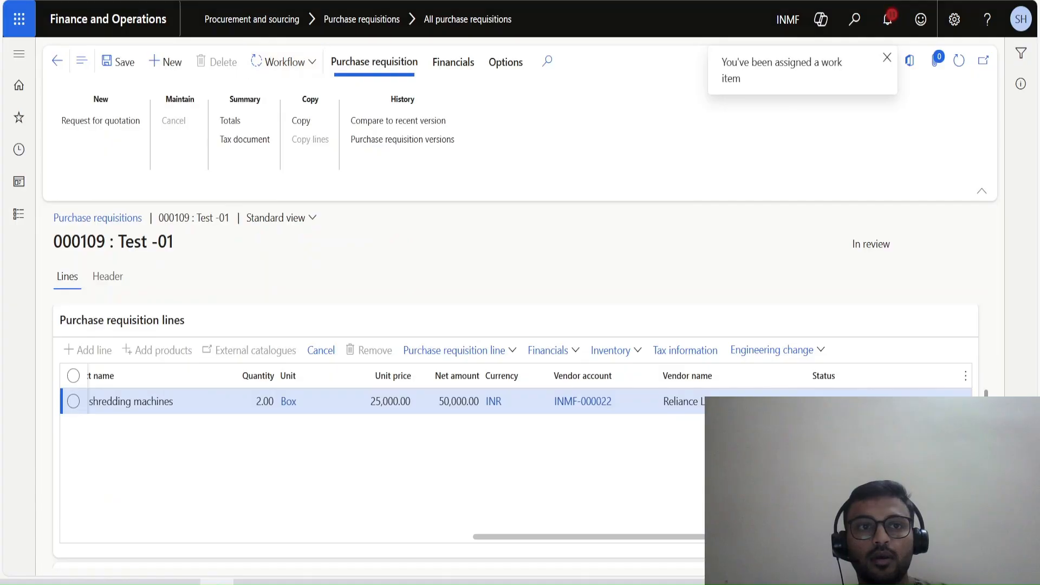
{"action": "left_click", "coordinate": [276, 145]}
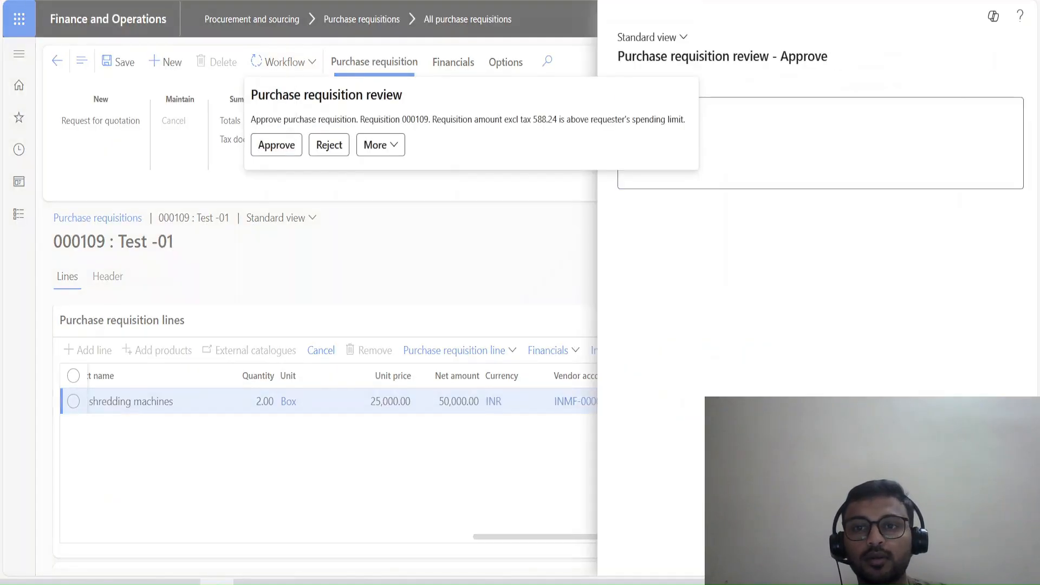
{"action": "key", "text": "Escape"}
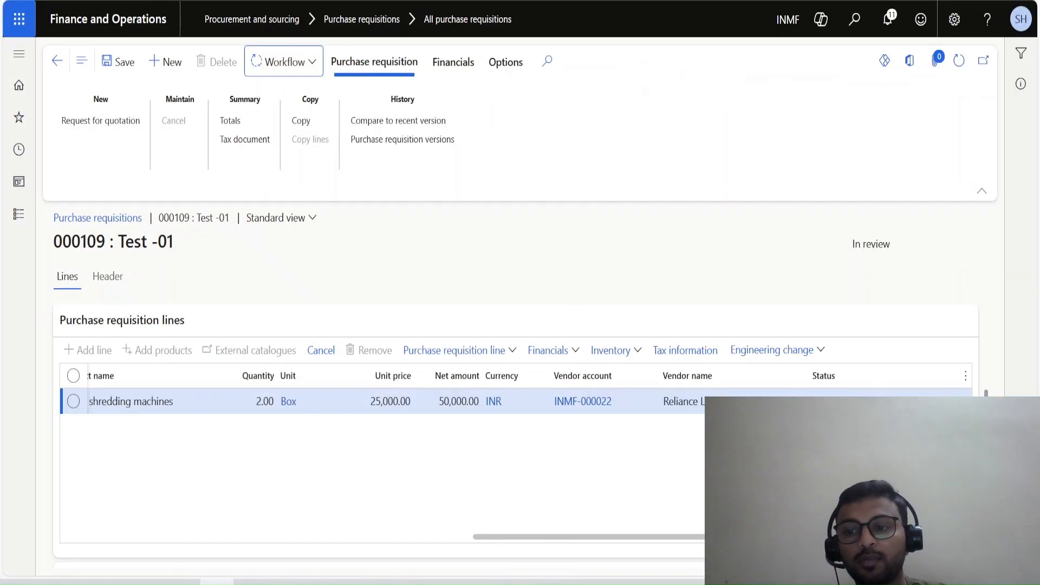
{"action": "left_click", "coordinate": [959, 61]}
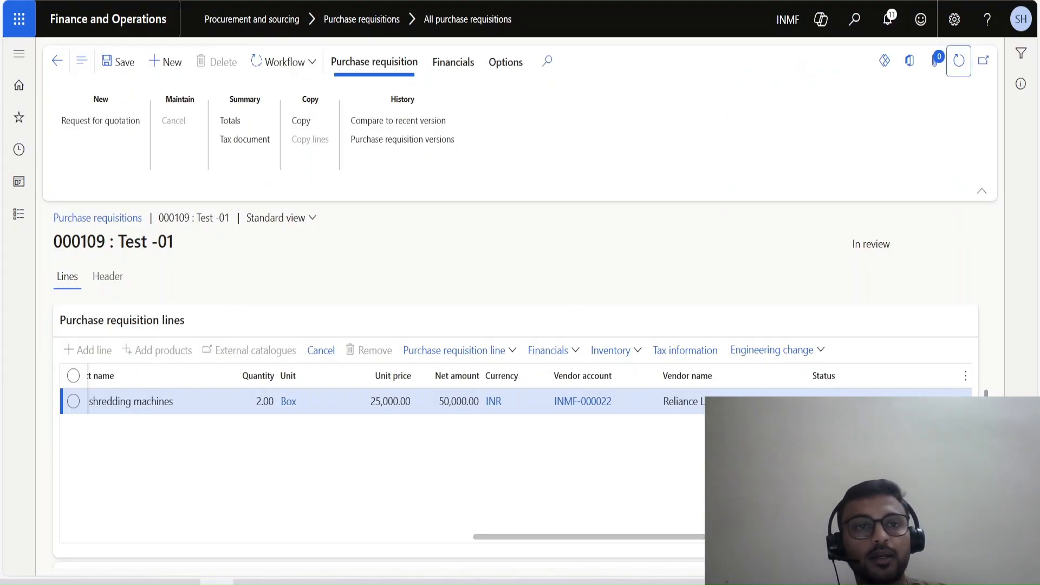
Go to the home page in the other tab and list the Procurement and sourcing module's pages.
{"action": "left_click", "coordinate": [109, 19]}
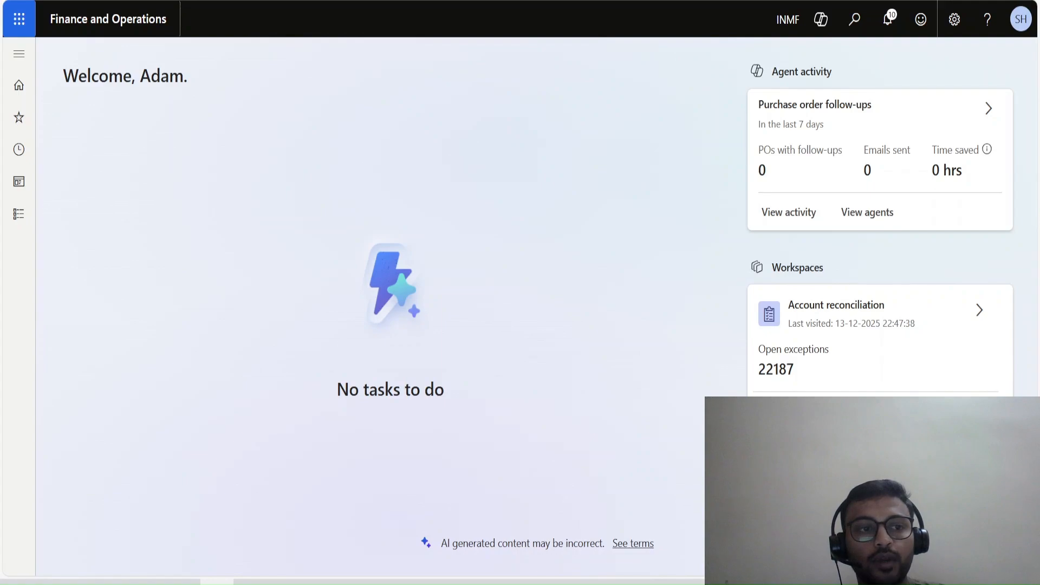
{"action": "left_click", "coordinate": [19, 214]}
{"action": "scroll", "coordinate": [82, 271], "scroll_direction": "down", "scroll_amount": 8}
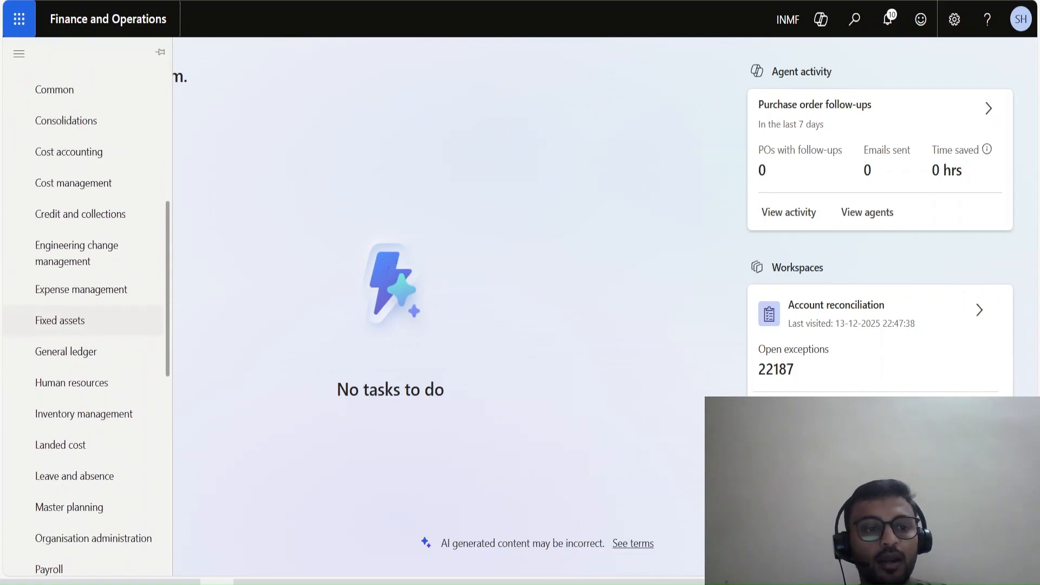
{"action": "scroll", "coordinate": [92, 442], "scroll_direction": "down", "scroll_amount": 3}
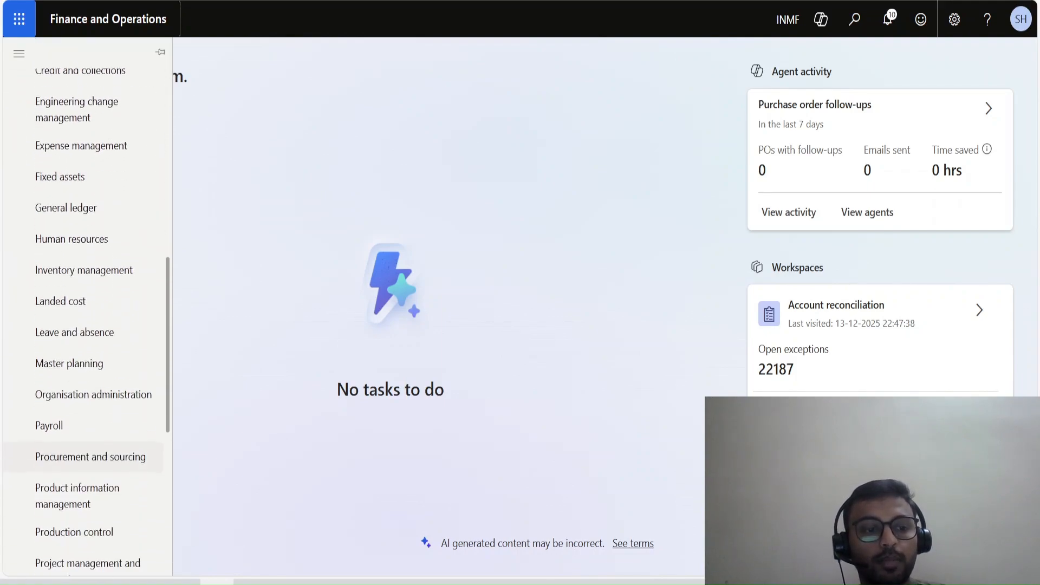
{"action": "left_click", "coordinate": [91, 430]}
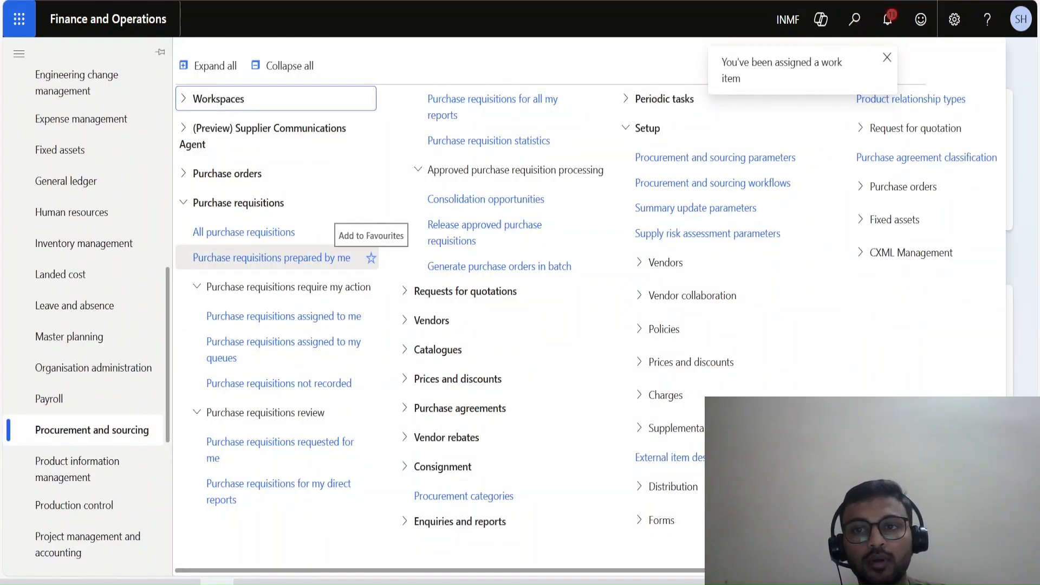
Switch back to the purchase requisition and refresh it to check its workflow approval status.
{"action": "key", "text": "ctrl+Tab"}
{"action": "left_click", "coordinate": [959, 60]}
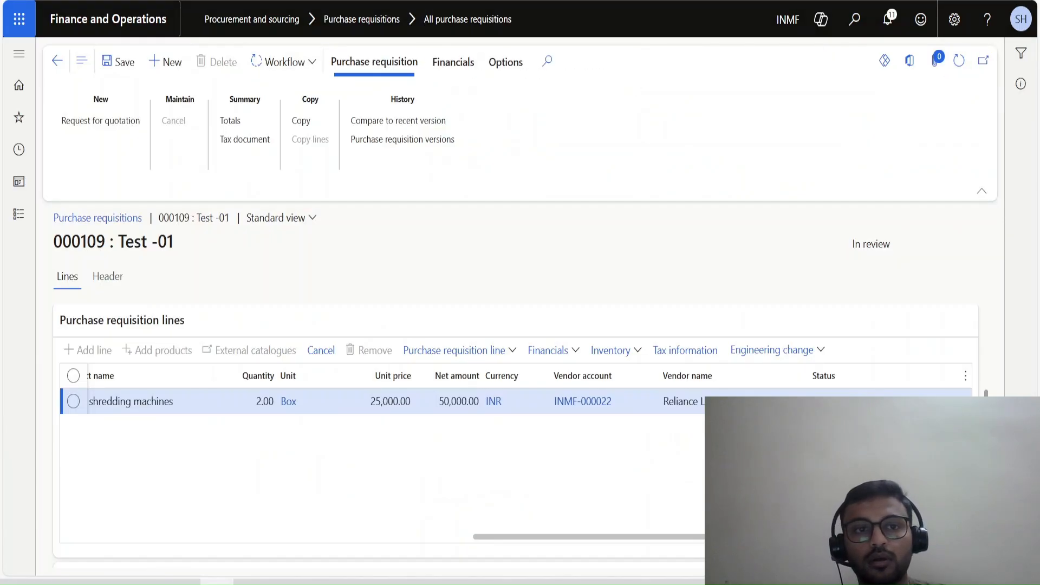
{"action": "left_click", "coordinate": [284, 62]}
{"action": "left_click", "coordinate": [960, 60]}
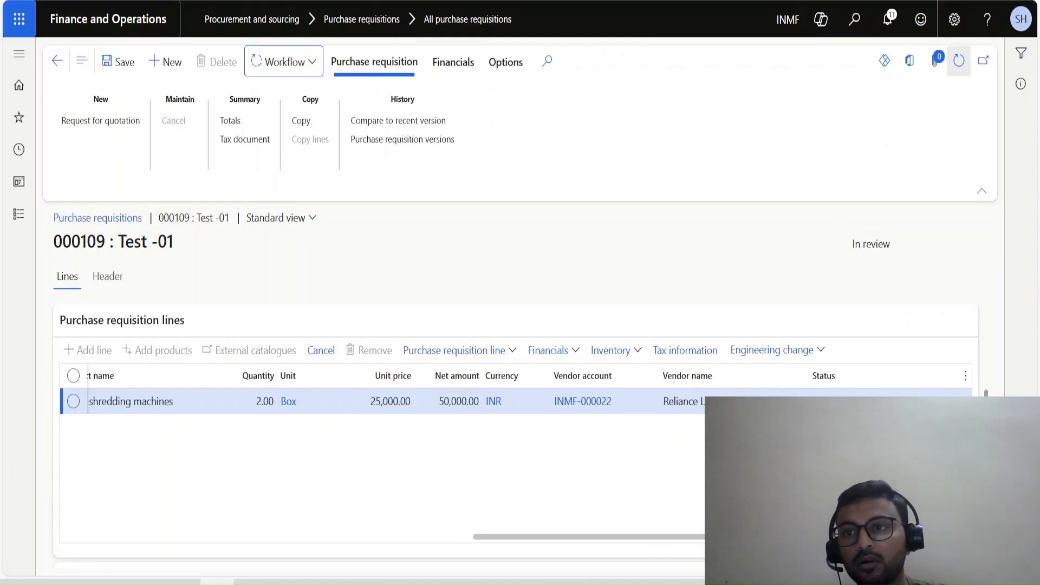
{"action": "left_click", "coordinate": [959, 60]}
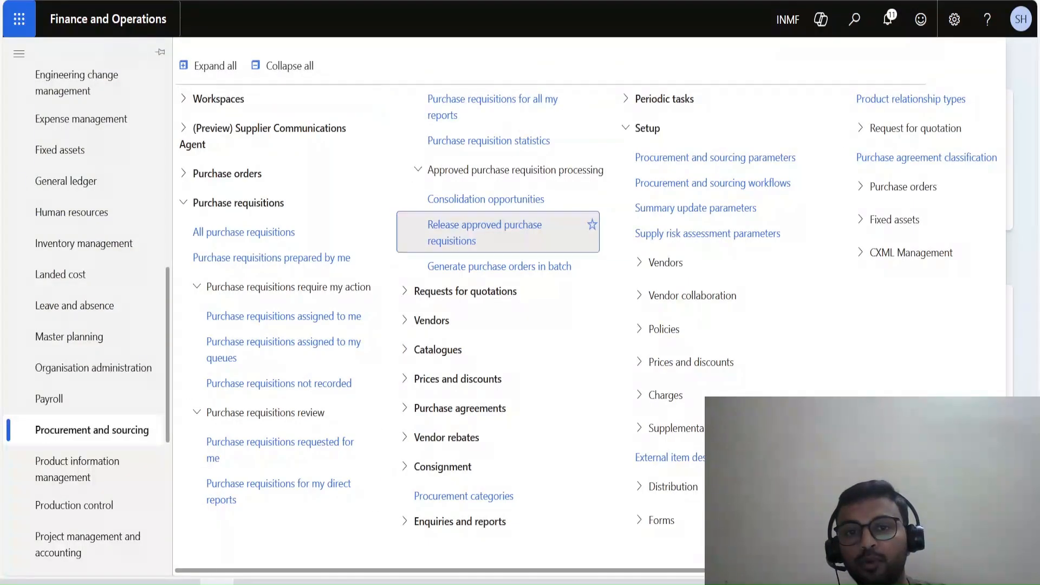
Open the approved purchase requisitions for release and try to create a purchase order from the paper shredding machines line.
{"action": "left_click", "coordinate": [485, 232]}
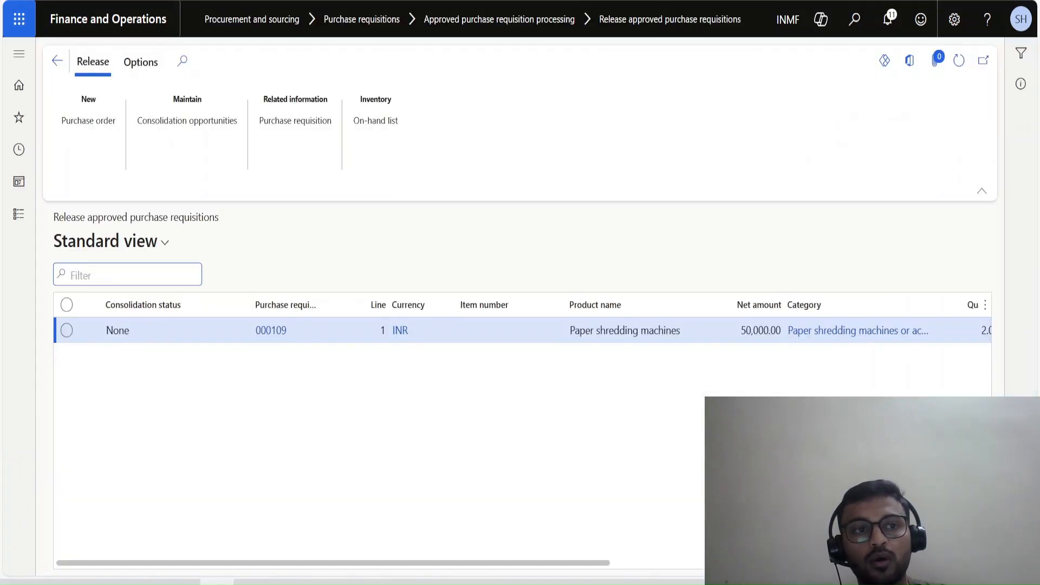
{"action": "left_click", "coordinate": [89, 121]}
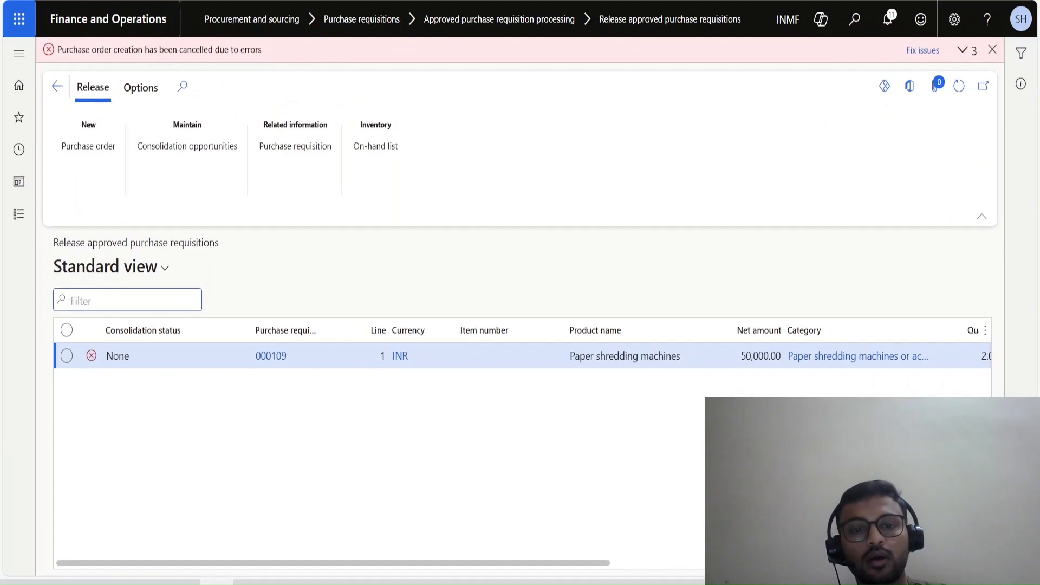
{"action": "scroll", "coordinate": [520, 358], "scroll_direction": "right", "scroll_amount": 10}
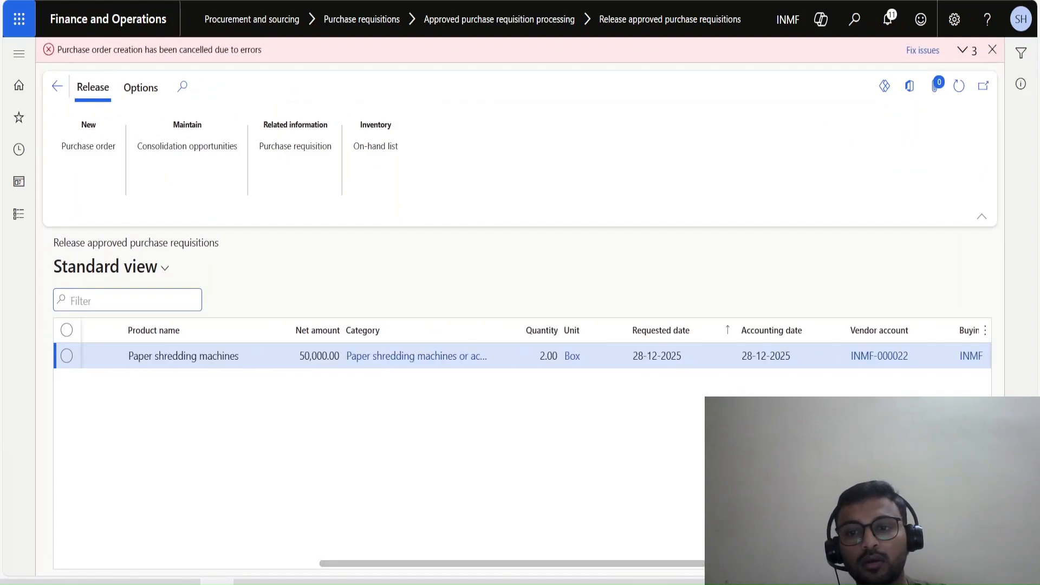
{"action": "scroll", "coordinate": [520, 358], "scroll_direction": "right", "scroll_amount": 2}
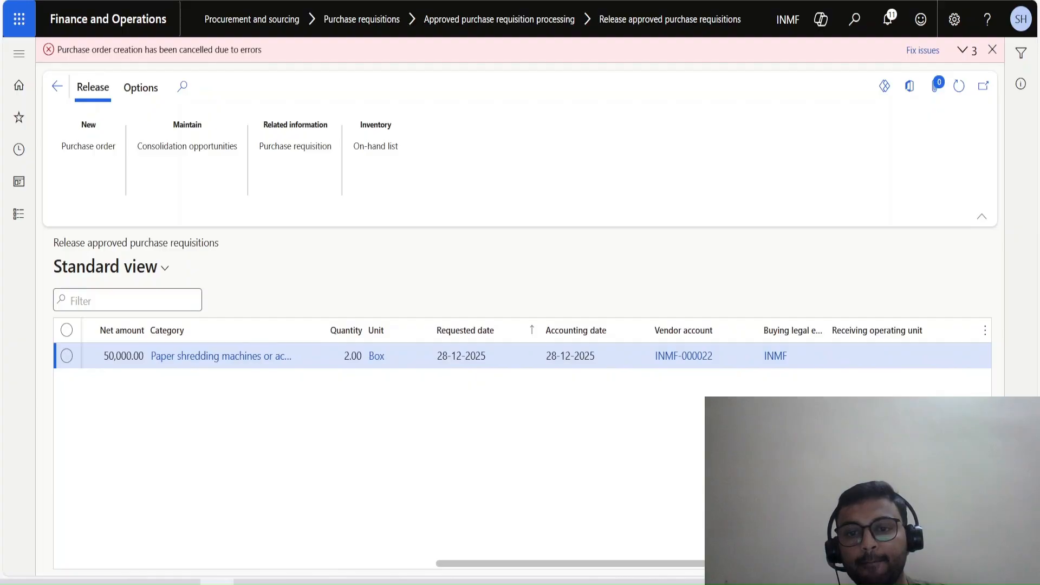
Examine the release error details and check the purchase requisition in the other tab before returning to the release list.
{"action": "left_click", "coordinate": [968, 50]}
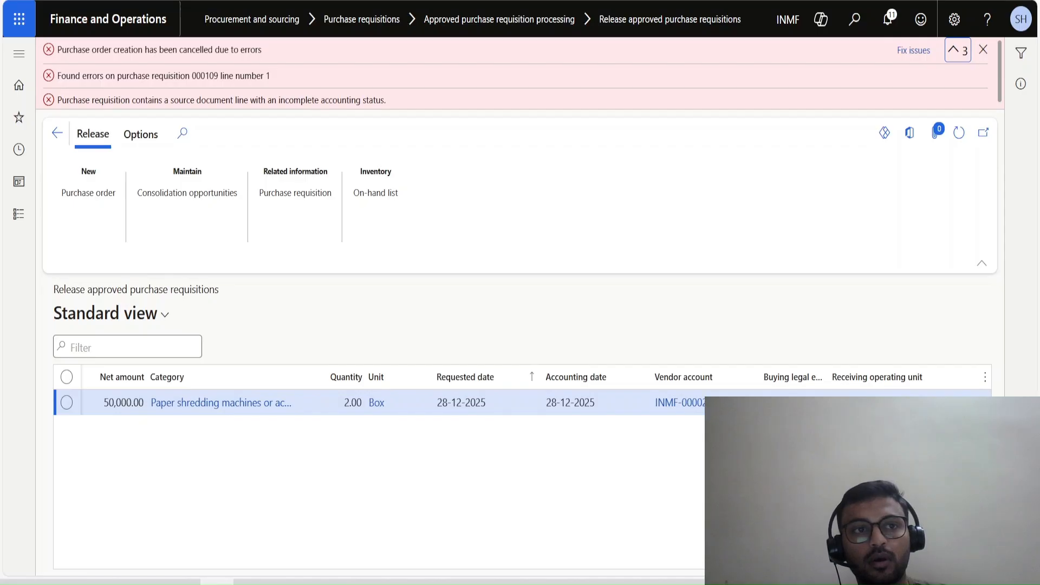
{"action": "key", "text": "ctrl+Tab"}
{"action": "scroll", "coordinate": [515, 437], "scroll_direction": "down", "scroll_amount": 3}
{"action": "scroll", "coordinate": [515, 437], "scroll_direction": "up", "scroll_amount": 2}
{"action": "key", "text": "ctrl+shift+Tab"}
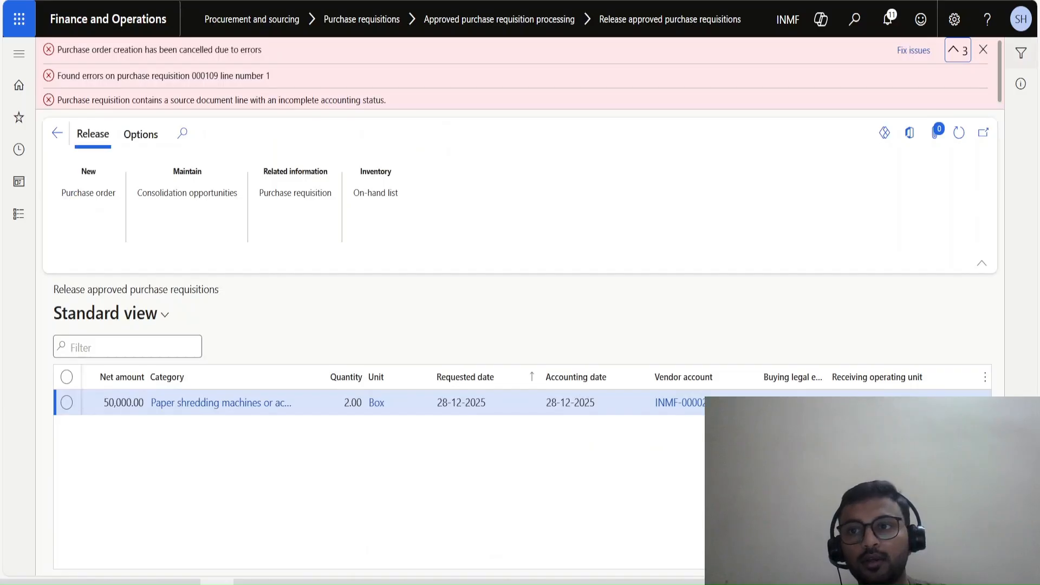
Dismiss the errors, release the paper shredding machines line to a purchase order and copy the new order's number.
{"action": "left_click", "coordinate": [984, 49]}
{"action": "left_click", "coordinate": [959, 61]}
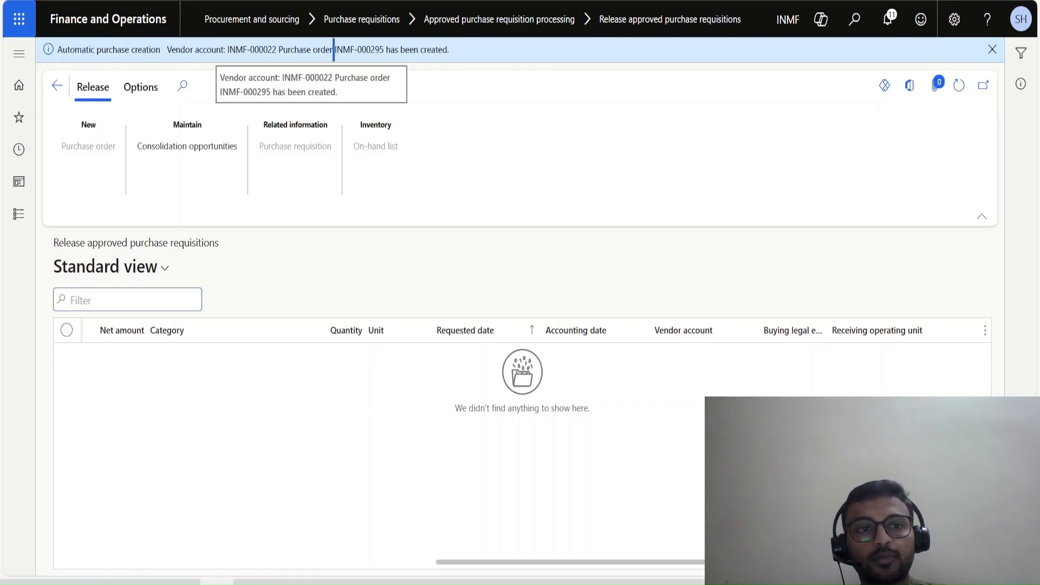
{"action": "left_click_drag", "start_coordinate": [333, 49], "coordinate": [384, 49]}
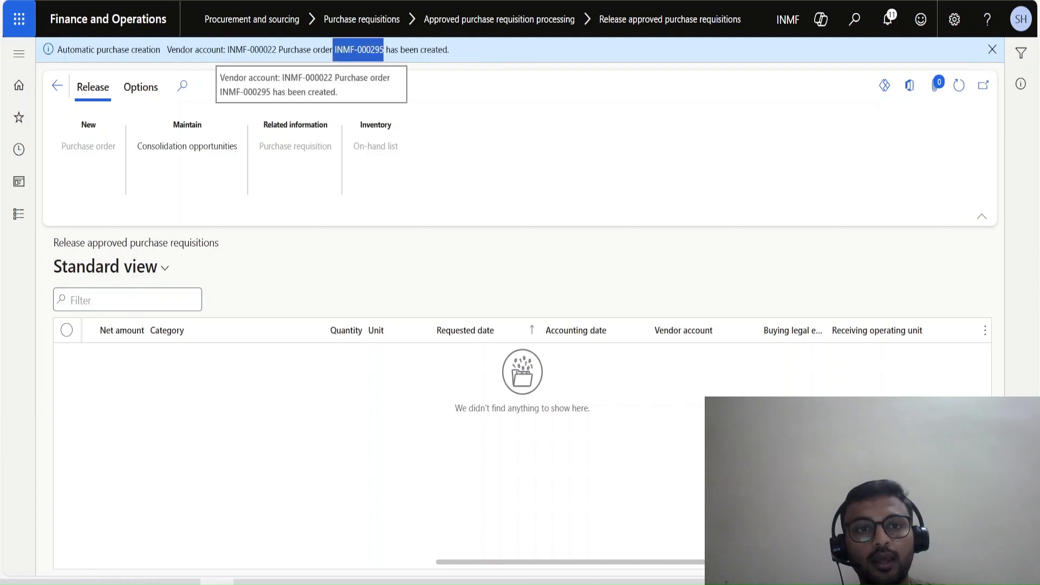
{"action": "key", "text": "ctrl+c"}
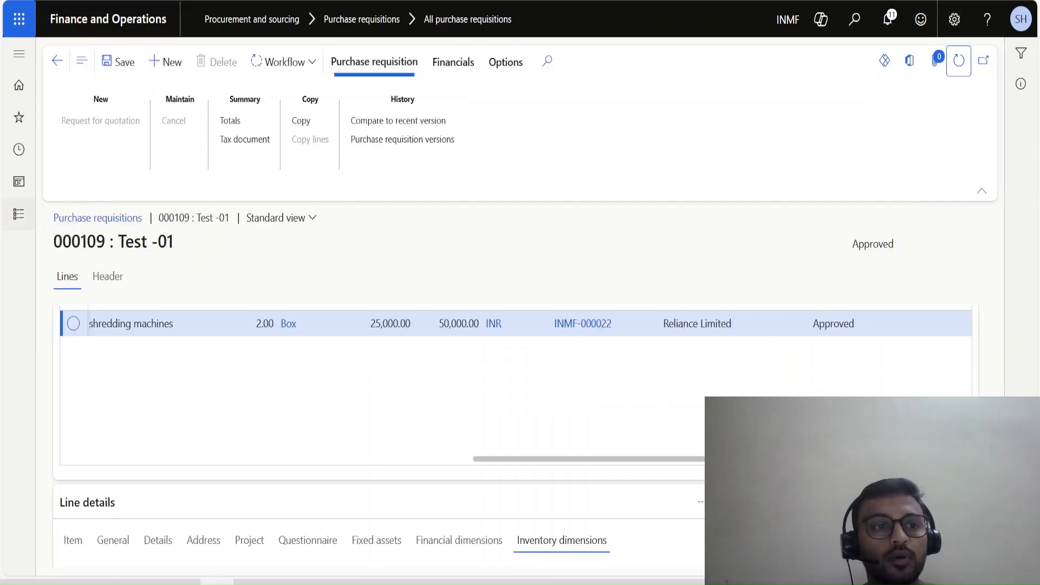
List all purchase orders in Accounts payable and open the newly created order for the paper shredding machines.
{"action": "left_click", "coordinate": [19, 214]}
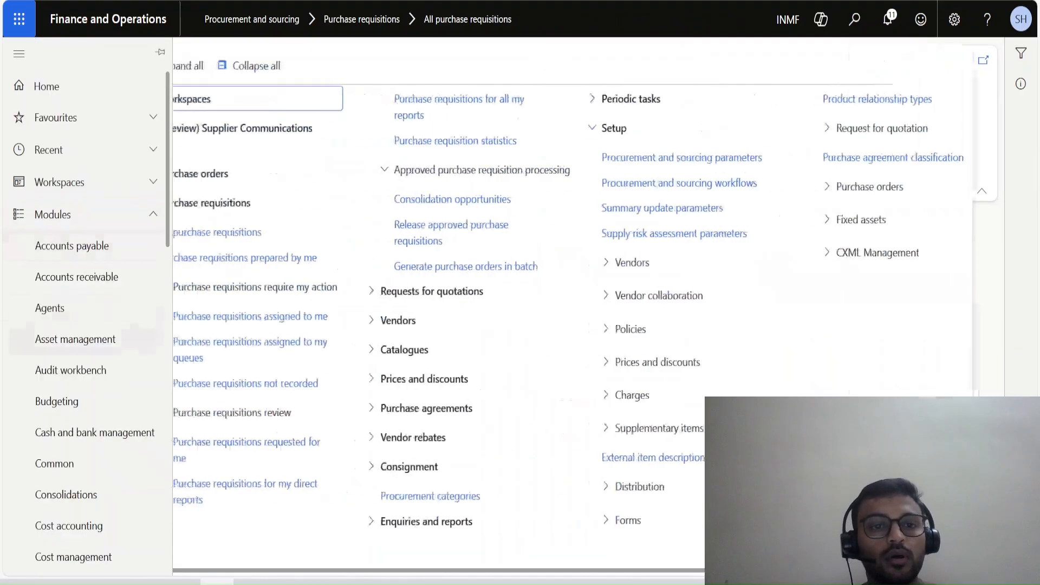
{"action": "left_click", "coordinate": [72, 246]}
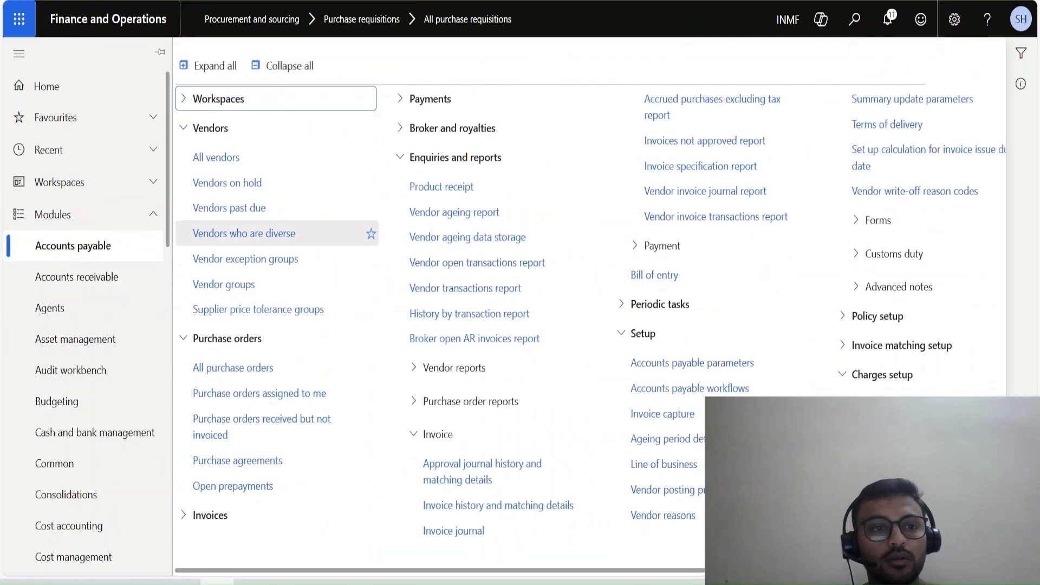
{"action": "left_click", "coordinate": [232, 367]}
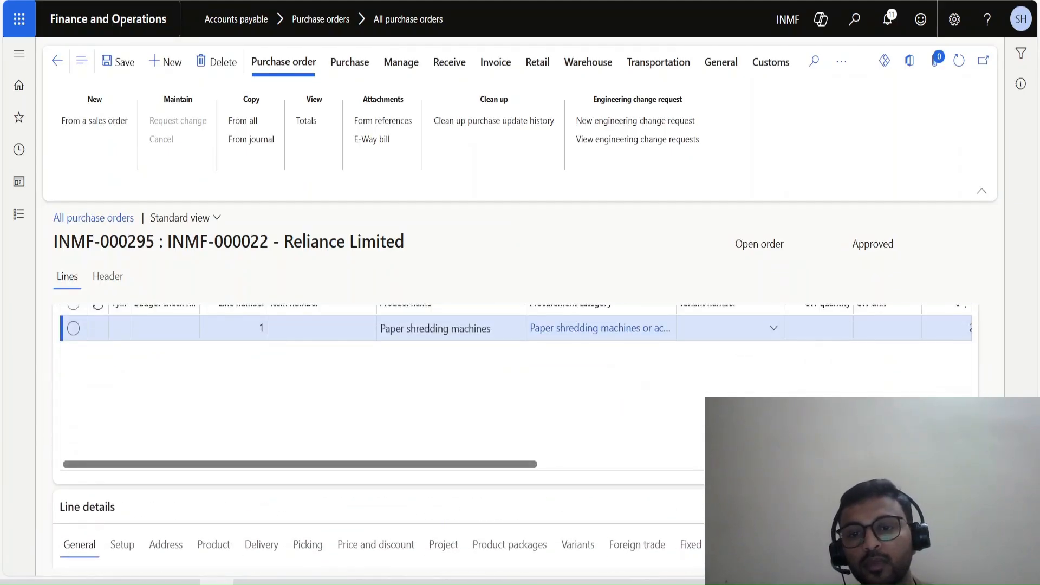
Set the warehouse to 11 in the product storage dimensions of the paper shredding machines line.
{"action": "left_click_drag", "start_coordinate": [300, 464], "coordinate": [528, 465]}
{"action": "scroll", "coordinate": [528, 433], "scroll_direction": "up", "scroll_amount": 6}
{"action": "scroll", "coordinate": [515, 433], "scroll_direction": "up", "scroll_amount": 3}
{"action": "scroll", "coordinate": [515, 433], "scroll_direction": "down", "scroll_amount": 10}
{"action": "scroll", "coordinate": [515, 434], "scroll_direction": "up", "scroll_amount": 3}
{"action": "left_click", "coordinate": [122, 395]}
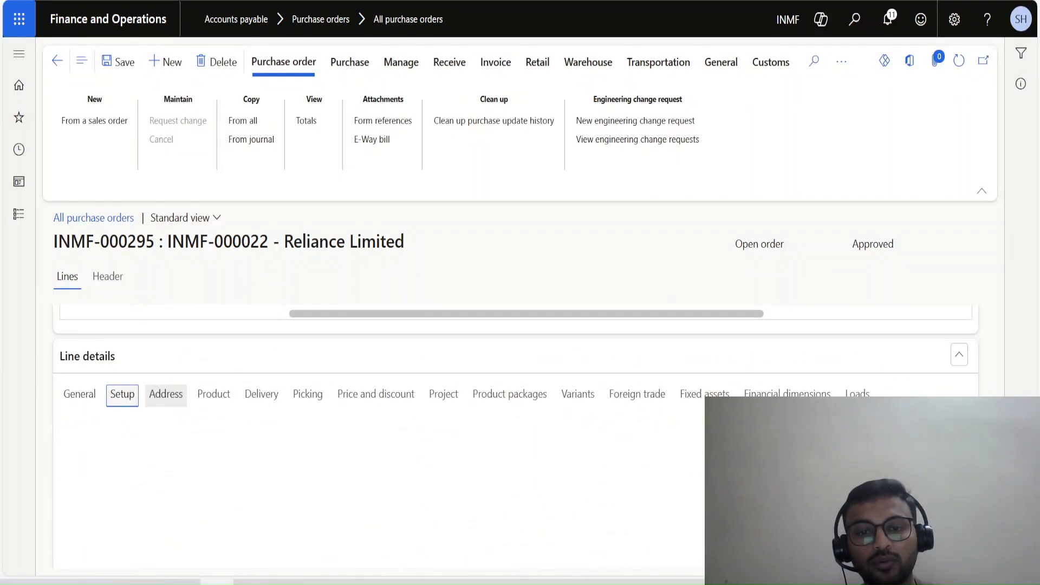
{"action": "scroll", "coordinate": [515, 433], "scroll_direction": "up", "scroll_amount": 1}
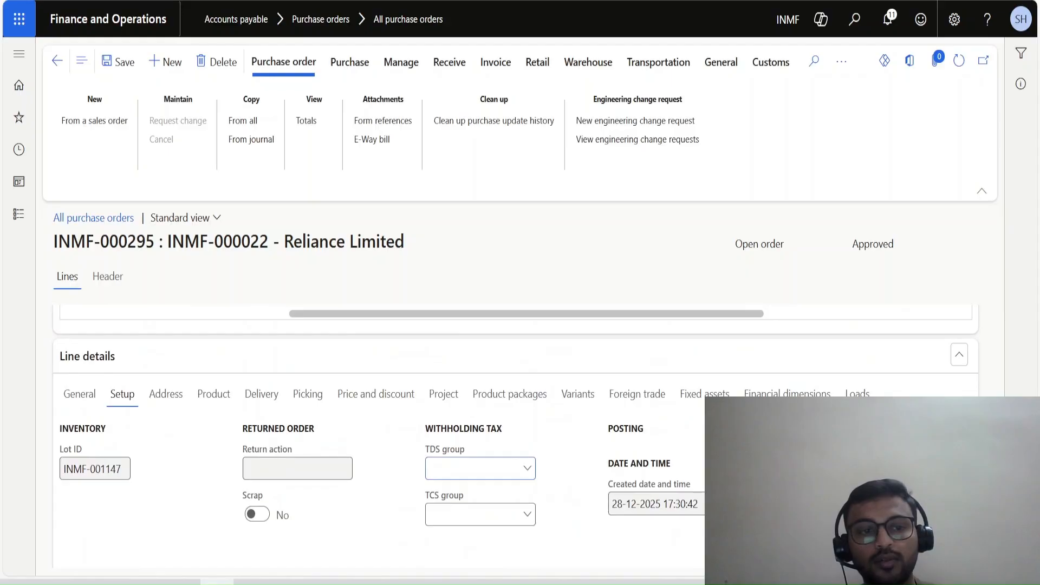
{"action": "left_click", "coordinate": [214, 394]}
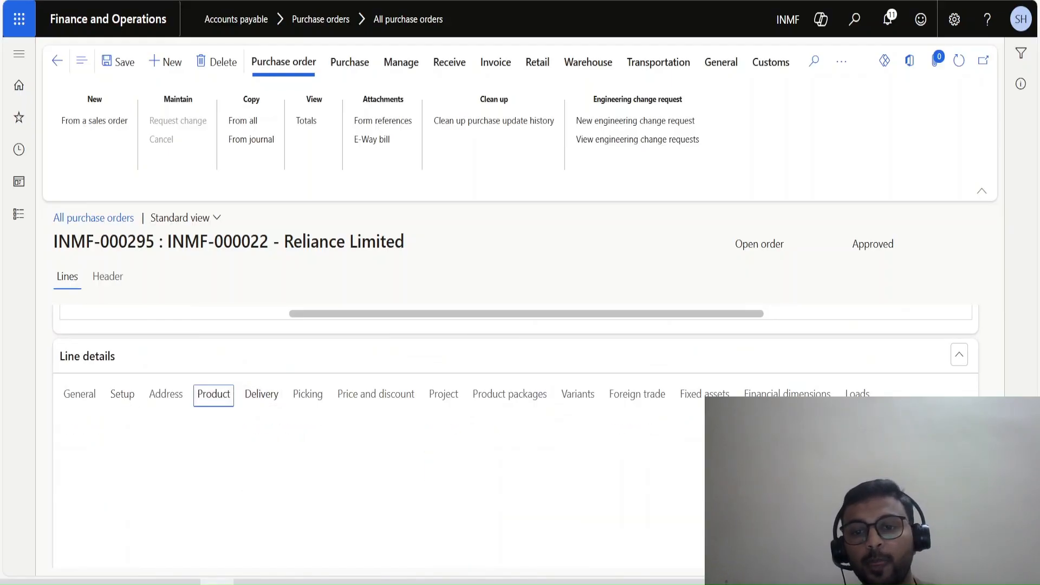
{"action": "key", "text": "Tab"}
{"action": "type", "text": "11"}
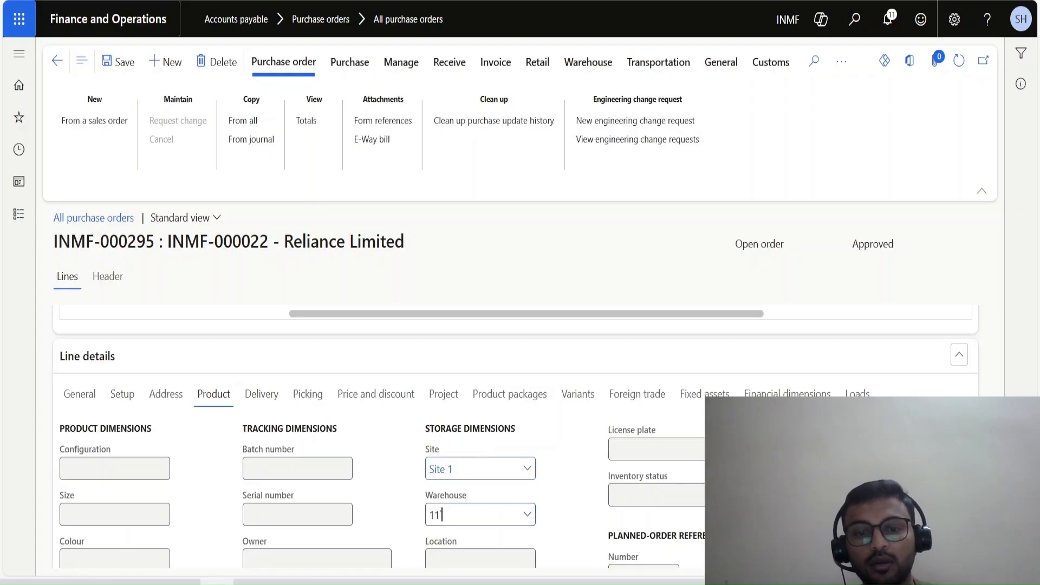
Select the purchase order line and review its category, quantity, pricing and product storage dimensions.
{"action": "scroll", "coordinate": [515, 434], "scroll_direction": "up", "scroll_amount": 5}
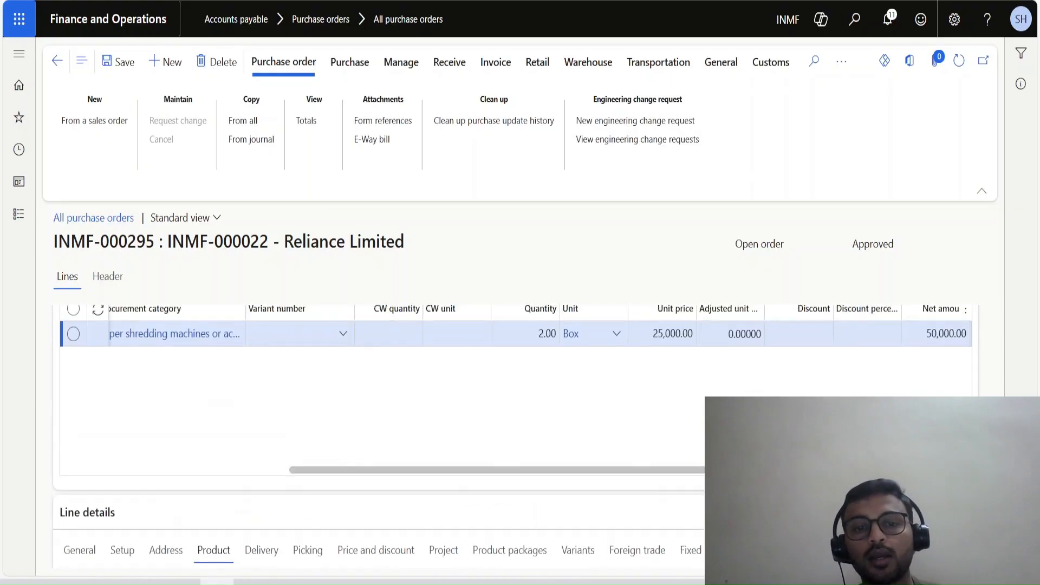
{"action": "left_click_drag", "start_coordinate": [499, 543], "coordinate": [349, 544]}
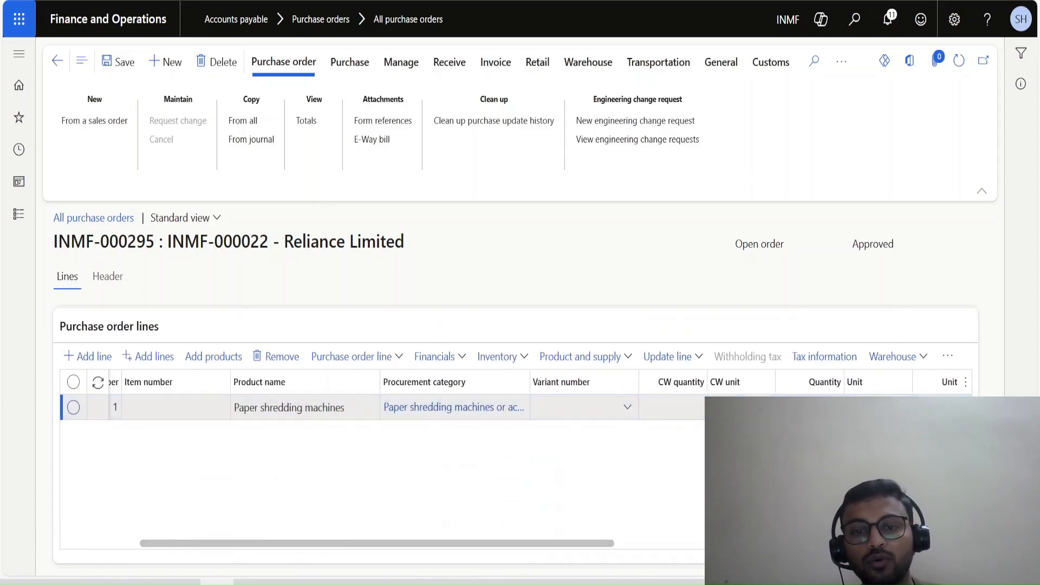
{"action": "left_click", "coordinate": [175, 407]}
{"action": "left_click_drag", "start_coordinate": [217, 543], "coordinate": [140, 543]}
{"action": "scroll", "coordinate": [515, 433], "scroll_direction": "down", "scroll_amount": 5}
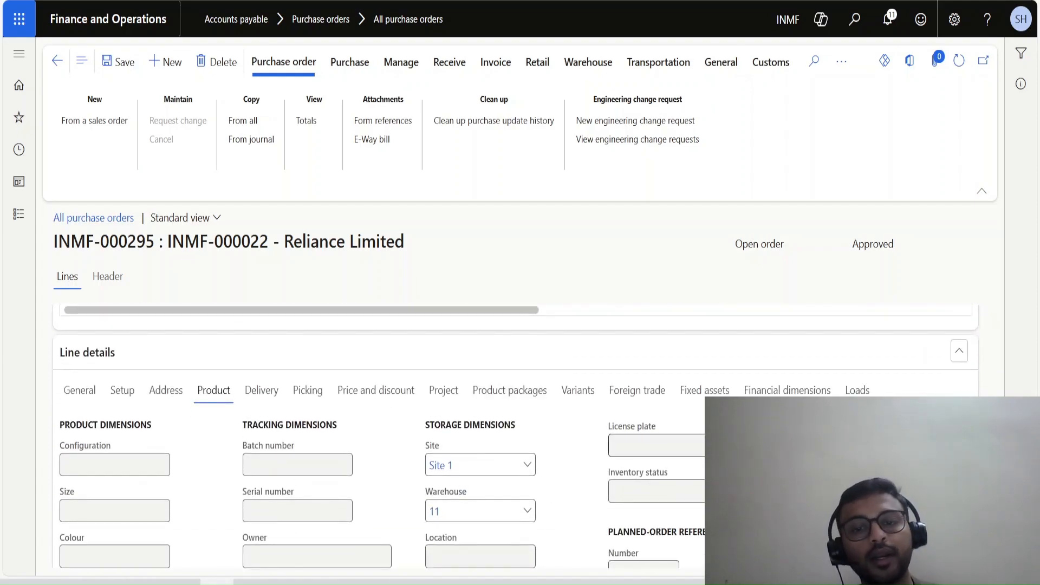
{"action": "scroll", "coordinate": [515, 433], "scroll_direction": "up", "scroll_amount": 5}
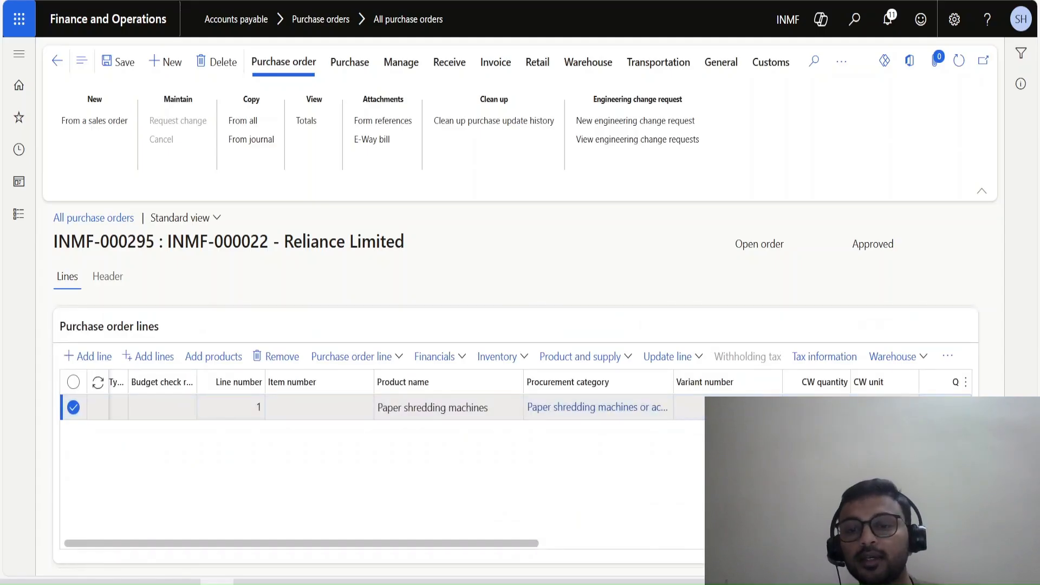
{"action": "left_click_drag", "start_coordinate": [301, 544], "coordinate": [618, 543]}
{"action": "scroll", "coordinate": [379, 471], "scroll_direction": "right", "scroll_amount": 4}
{"action": "scroll", "coordinate": [379, 471], "scroll_direction": "down", "scroll_amount": 5}
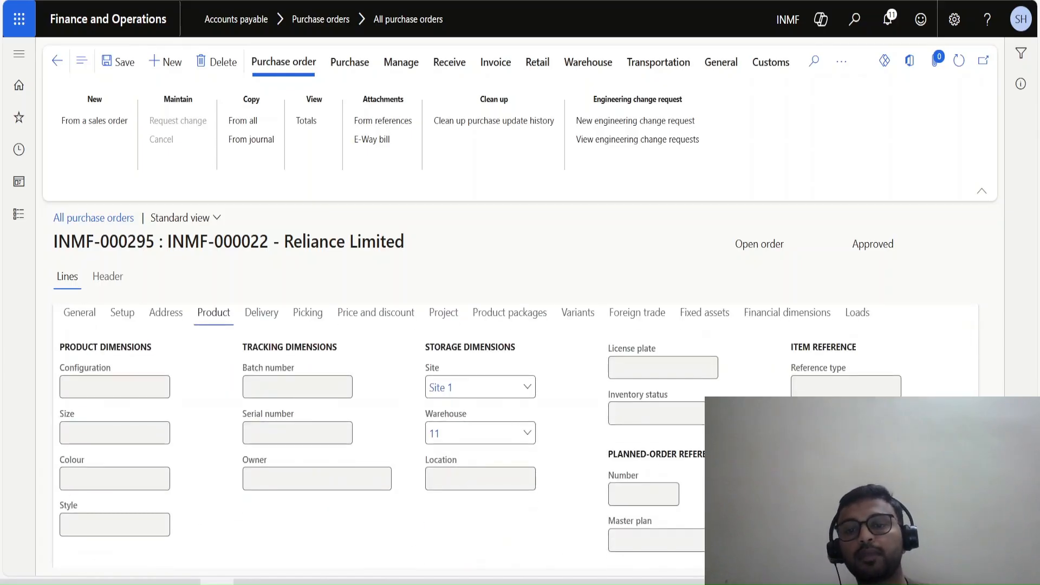
{"action": "scroll", "coordinate": [379, 434], "scroll_direction": "up", "scroll_amount": 3}
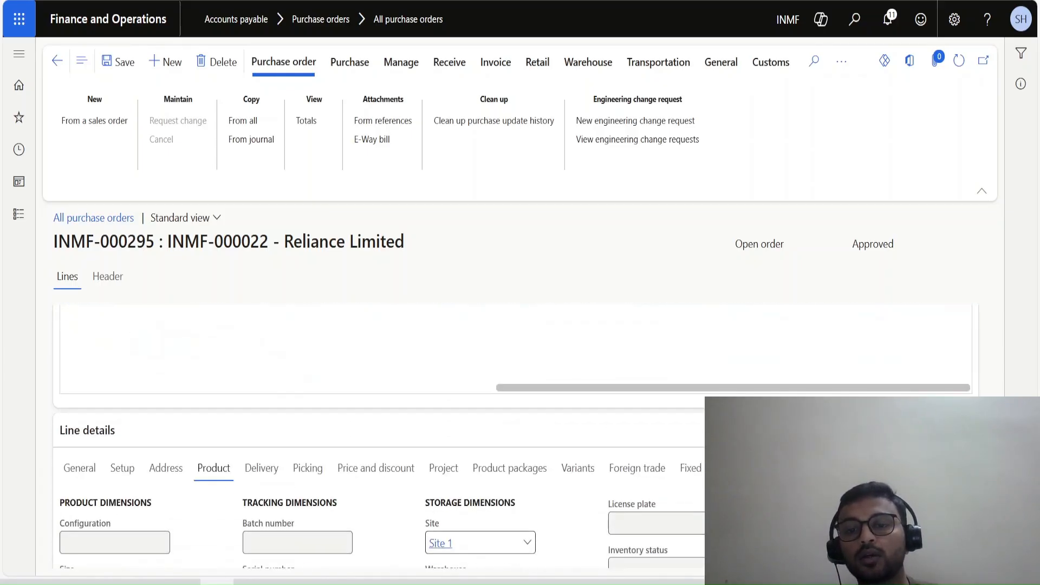
Mark the purchase order line as a new fixed asset and assign it to the fixed asset group Test.
{"action": "left_click", "coordinate": [695, 468]}
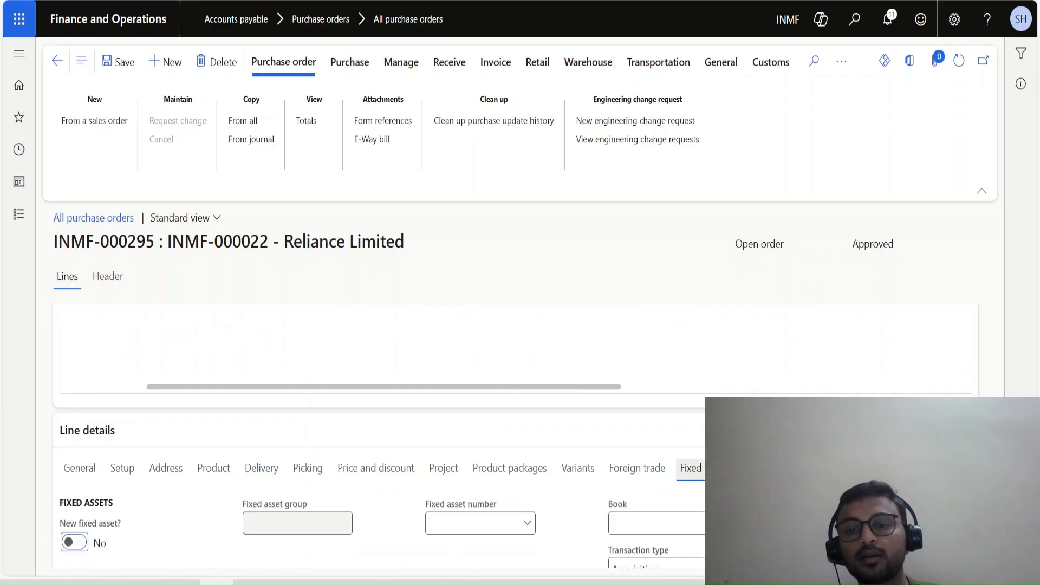
{"action": "scroll", "coordinate": [516, 437], "scroll_direction": "down", "scroll_amount": 3}
{"action": "left_click", "coordinate": [74, 387]}
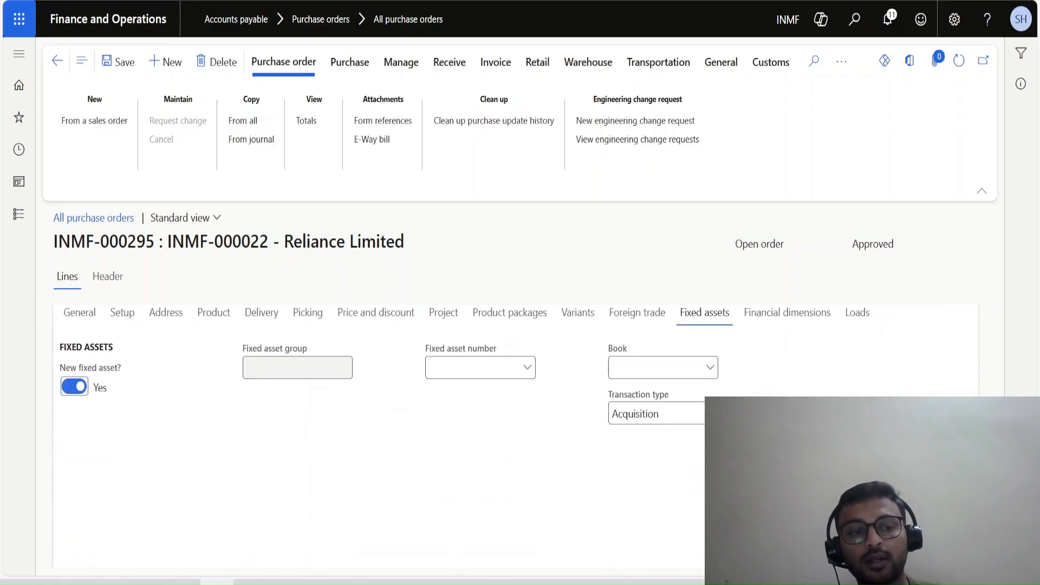
{"action": "left_click", "coordinate": [344, 367]}
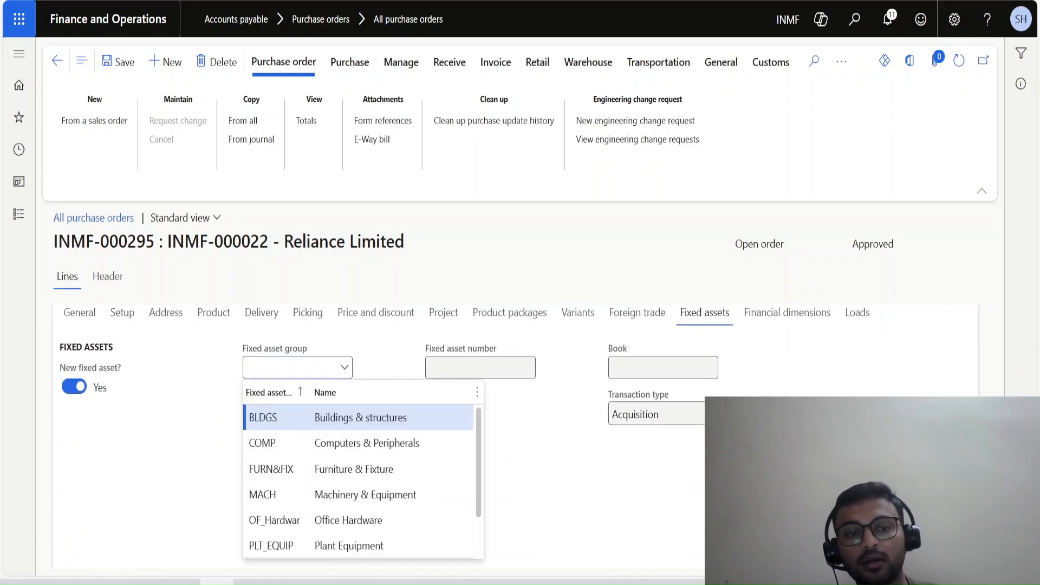
{"action": "scroll", "coordinate": [347, 519], "scroll_direction": "down", "scroll_amount": 1}
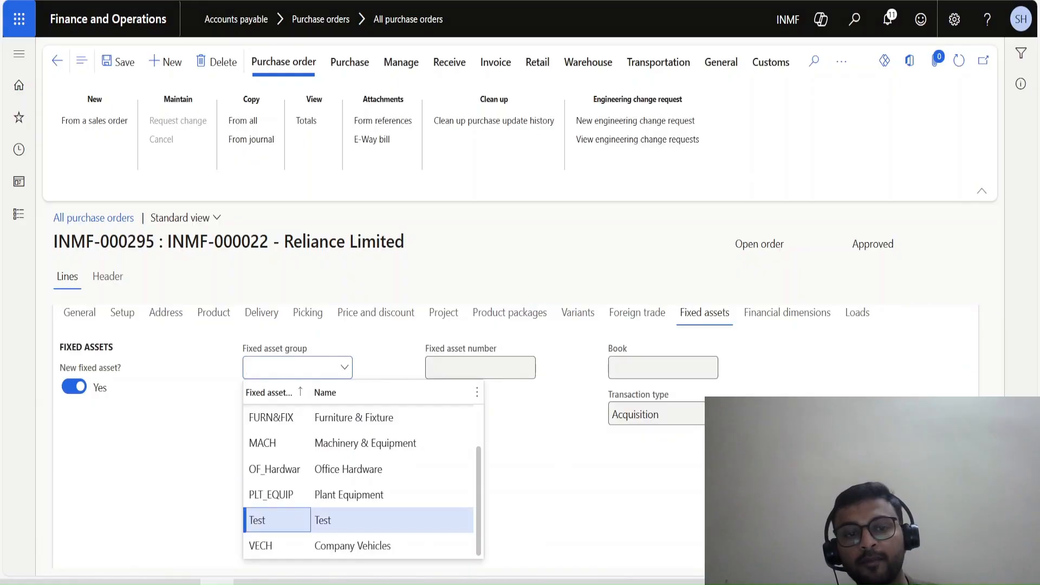
{"action": "left_click", "coordinate": [347, 520]}
Open the tax information of the purchase order line and try to paste the copied order number as its HSN code.
{"action": "scroll", "coordinate": [515, 433], "scroll_direction": "up", "scroll_amount": 5}
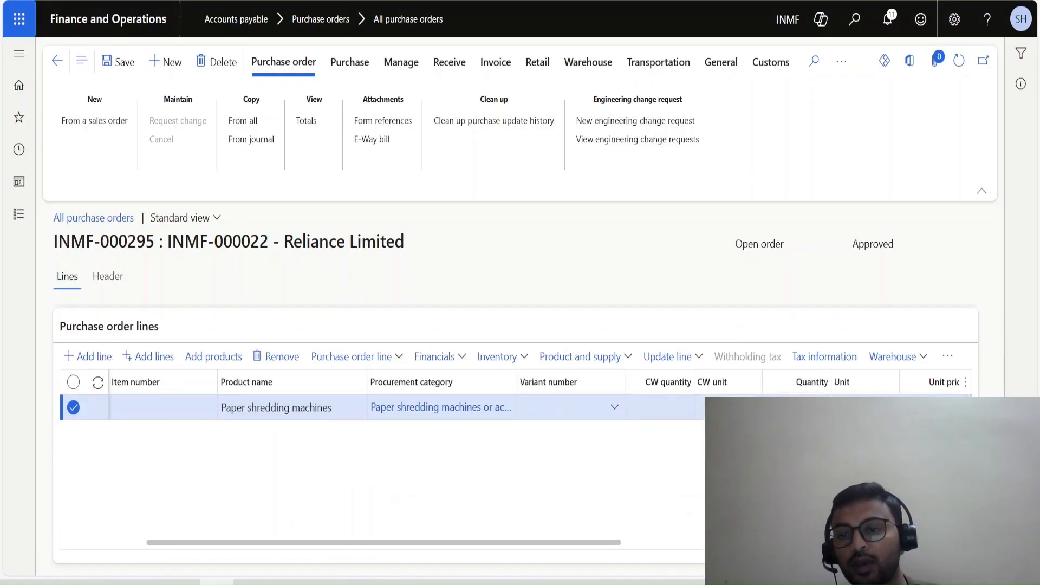
{"action": "scroll", "coordinate": [514, 434], "scroll_direction": "down", "scroll_amount": 4}
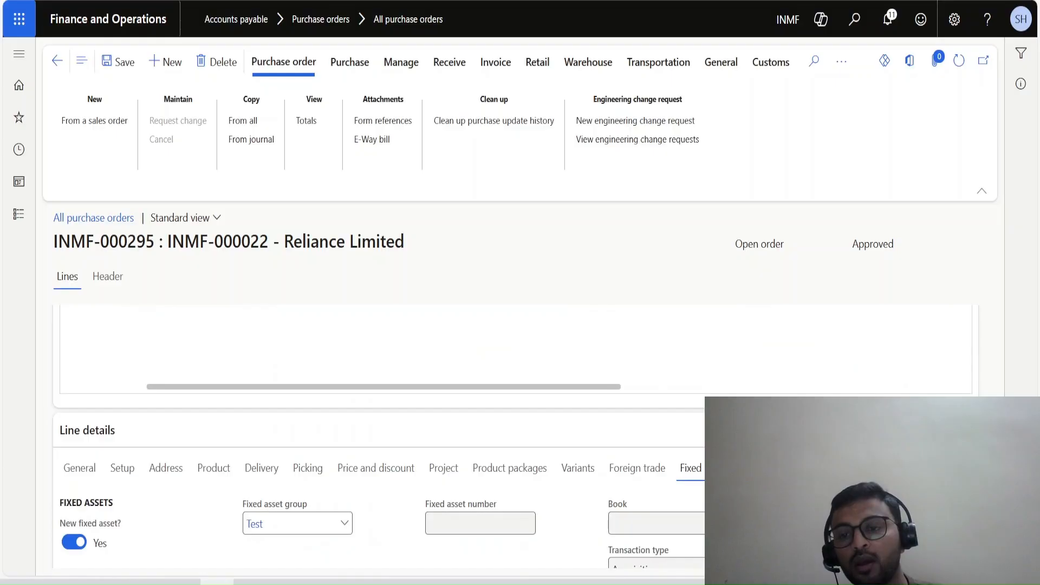
{"action": "scroll", "coordinate": [515, 434], "scroll_direction": "down", "scroll_amount": 4}
{"action": "scroll", "coordinate": [515, 434], "scroll_direction": "up", "scroll_amount": 4}
{"action": "scroll", "coordinate": [515, 434], "scroll_direction": "up", "scroll_amount": 3}
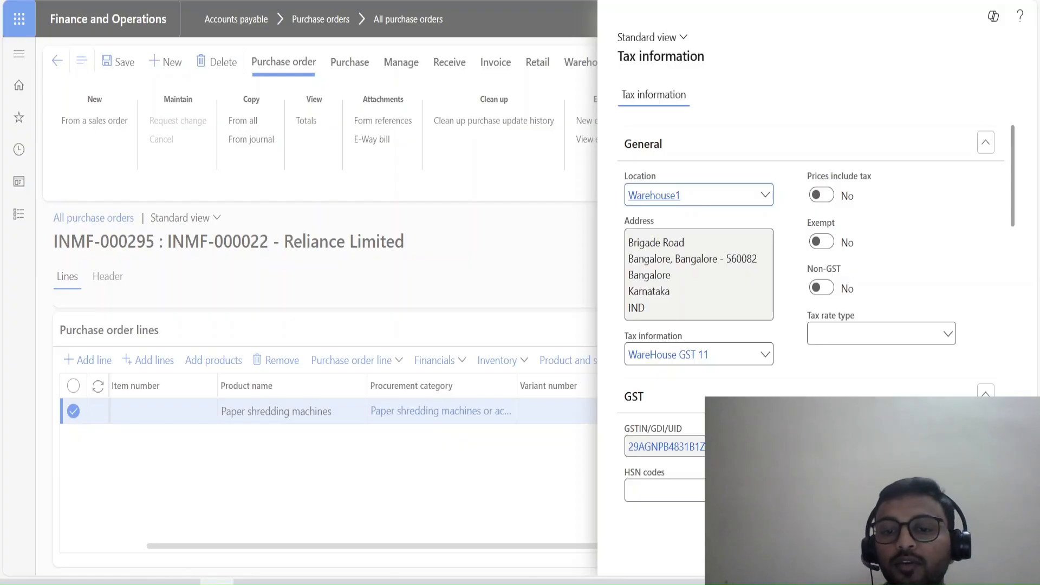
{"action": "left_click", "coordinate": [666, 490]}
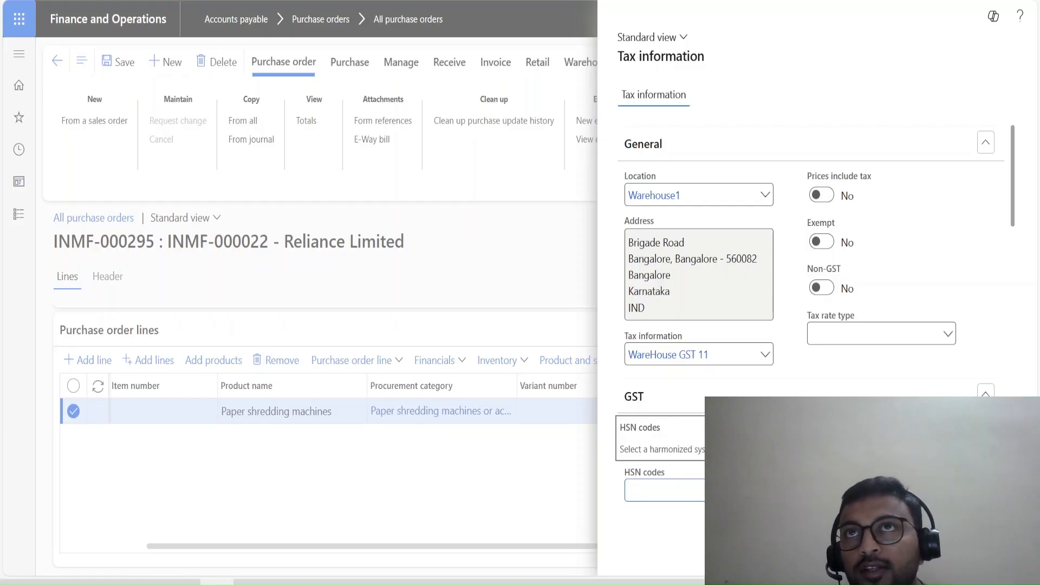
{"action": "key", "text": "ctrl+v"}
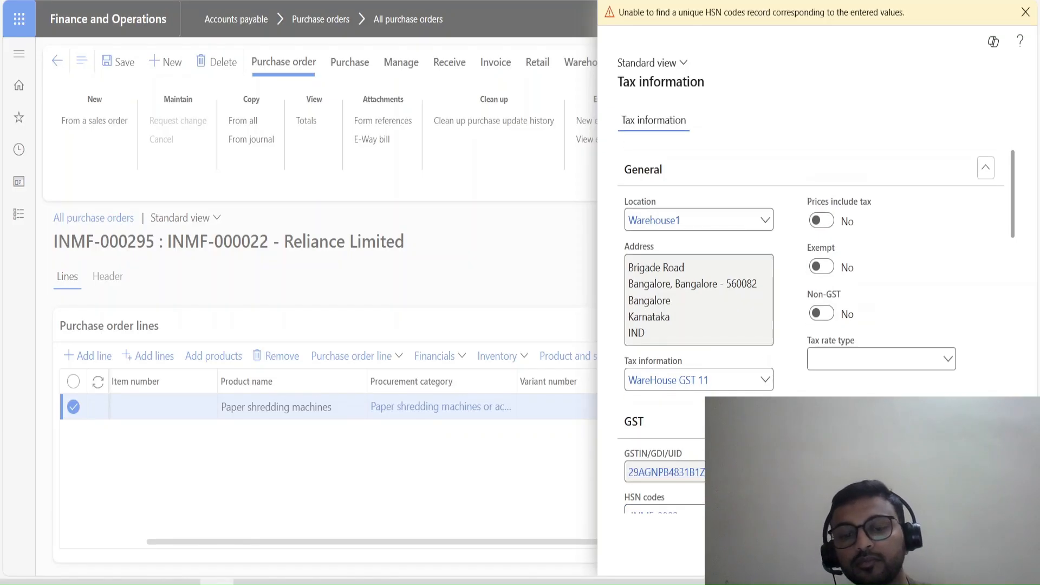
Switch to Excel, copy the HSN code 84713010 from cell P8 of Sheet3 and return to the line's tax information.
{"action": "left_click", "coordinate": [251, 582]}
{"action": "left_click", "coordinate": [83, 182]}
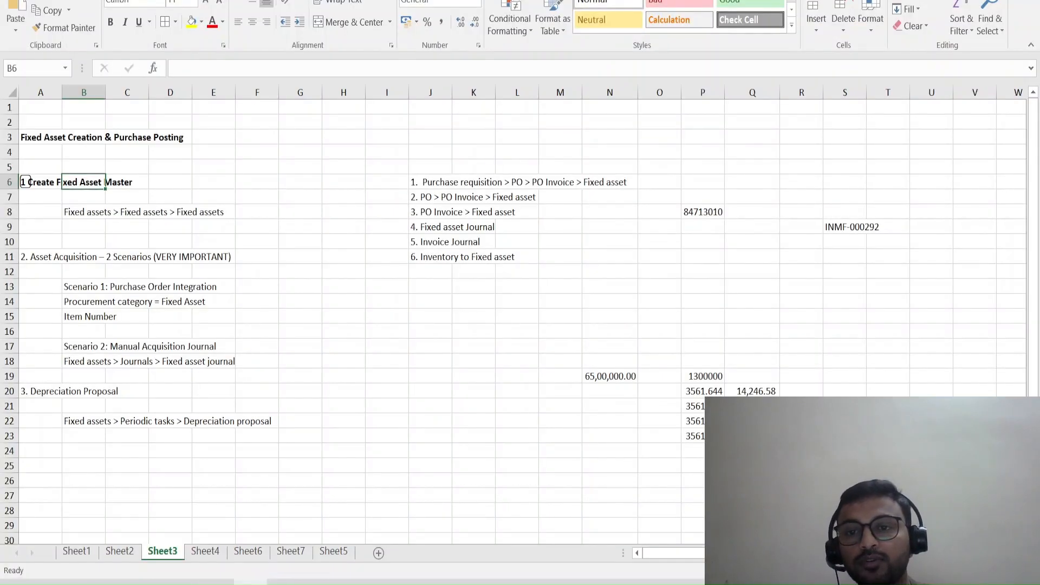
{"action": "left_click", "coordinate": [702, 212]}
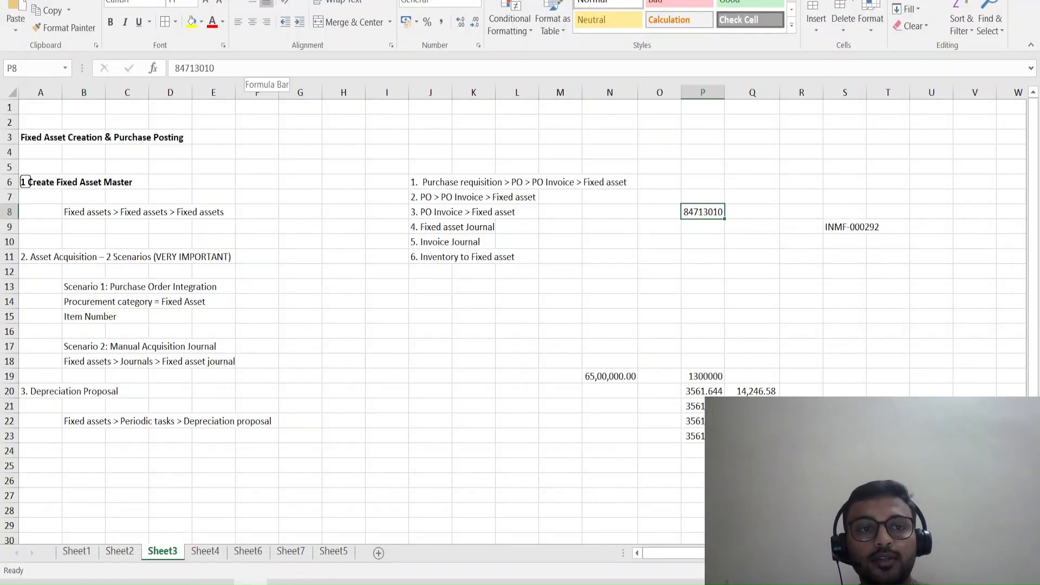
{"action": "double_click", "coordinate": [194, 68]}
{"action": "key", "text": "ctrl+c"}
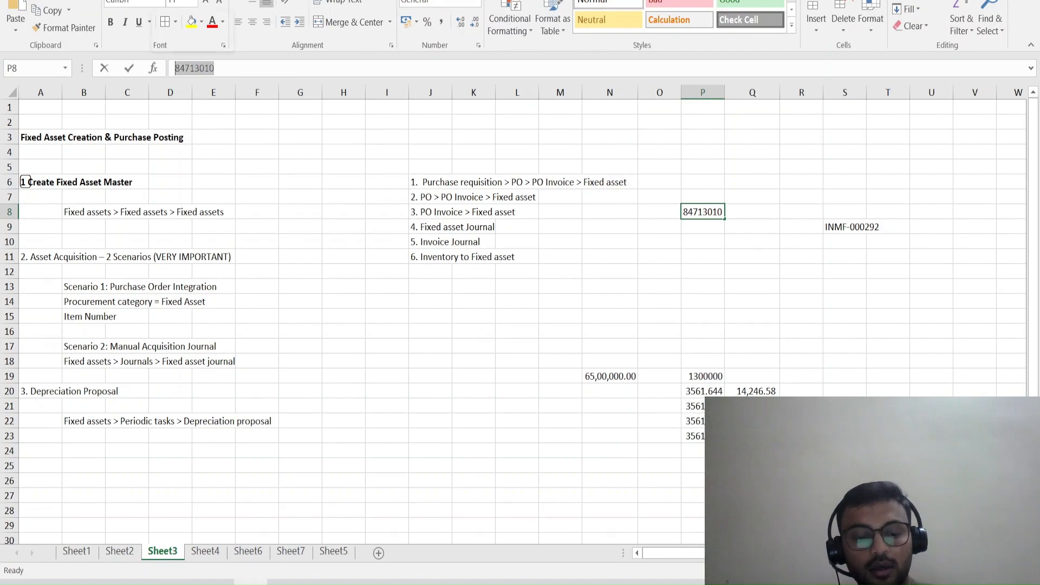
{"action": "key", "text": "alt+Tab"}
{"action": "scroll", "coordinate": [672, 472], "scroll_direction": "down", "scroll_amount": 1}
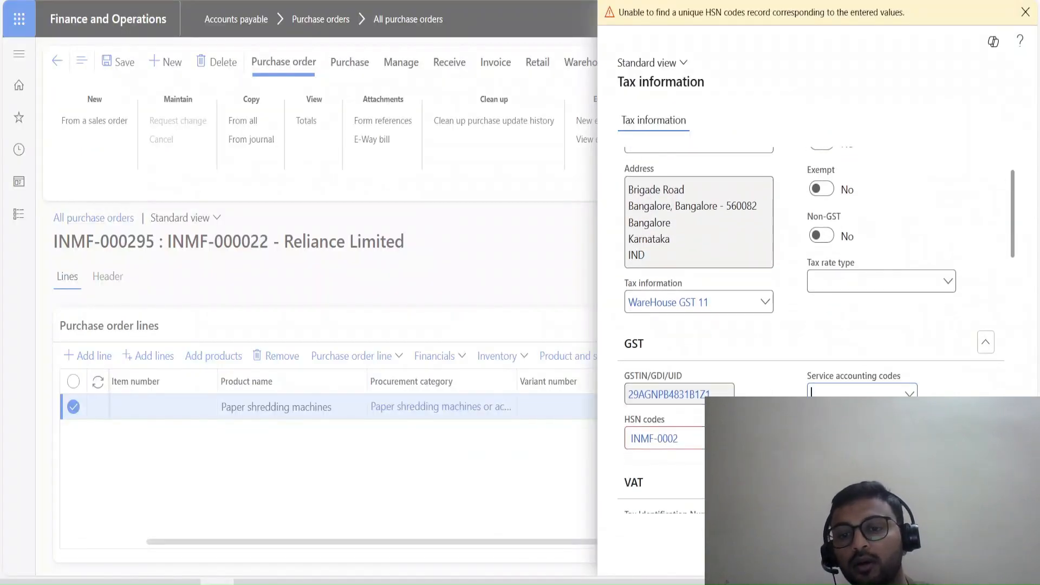
Replace the HSN code in the line's tax information with the copied code 84713010.
{"action": "left_click_drag", "start_coordinate": [680, 439], "coordinate": [628, 439]}
{"action": "key", "text": "ctrl+v"}
{"action": "scroll", "coordinate": [813, 315], "scroll_direction": "down", "scroll_amount": 10}
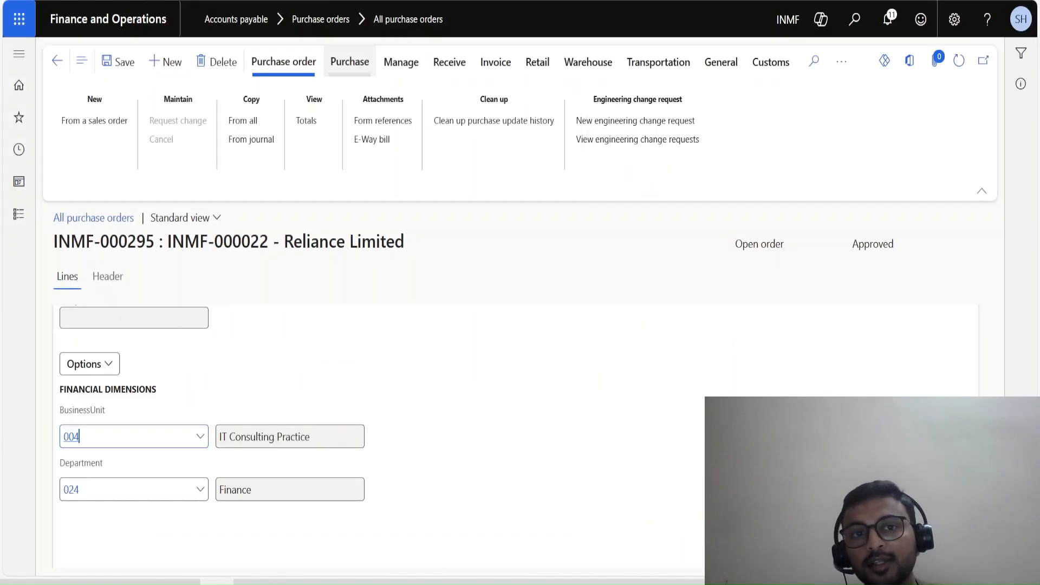
Open the purchase order's tax document and review the tax total and the IGST component.
{"action": "left_click", "coordinate": [350, 62]}
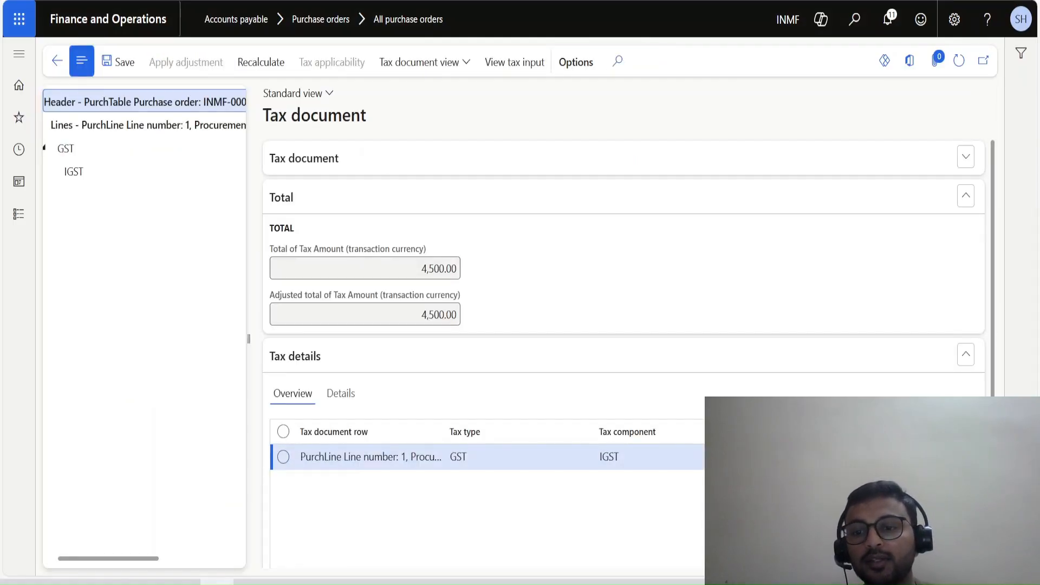
{"action": "scroll", "coordinate": [624, 352], "scroll_direction": "down", "scroll_amount": 1}
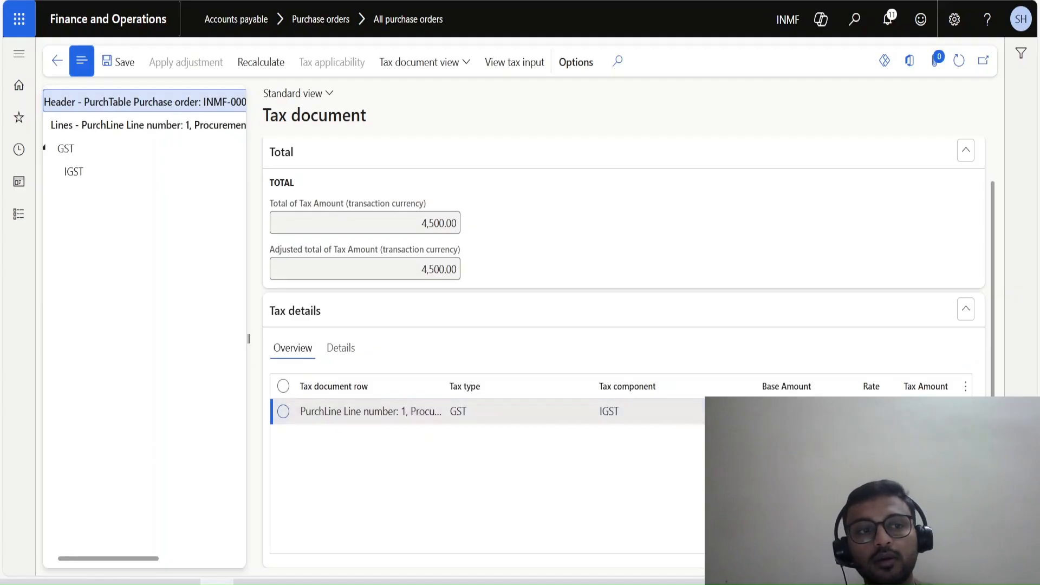
{"action": "left_click", "coordinate": [74, 172]}
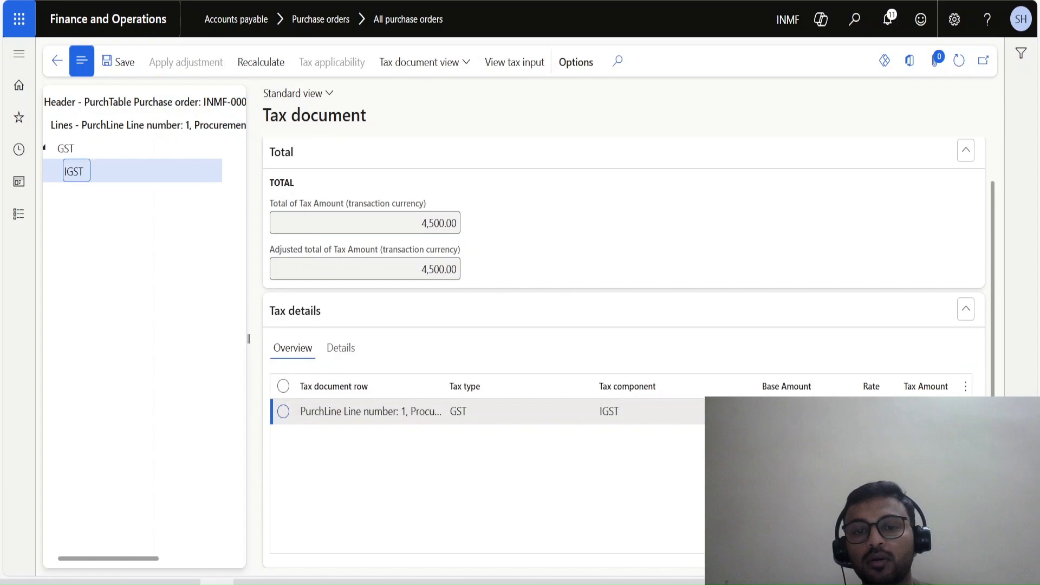
{"action": "left_click_drag", "start_coordinate": [467, 412], "coordinate": [408, 412]}
{"action": "left_click", "coordinate": [407, 460]}
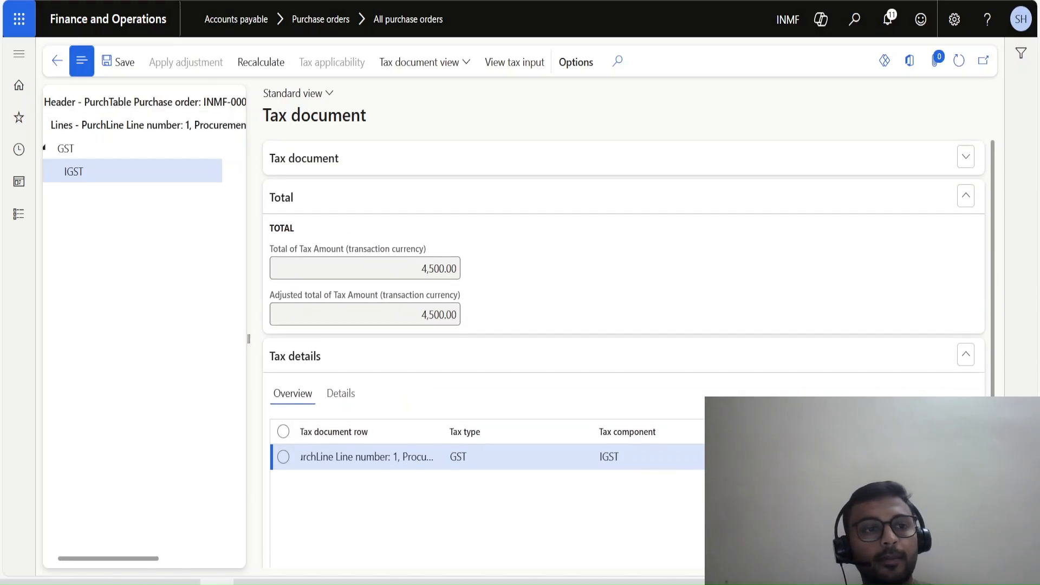
{"action": "key", "text": "Escape"}
Return to the purchase order and confirm it.
{"action": "scroll", "coordinate": [597, 347], "scroll_direction": "up", "scroll_amount": 7}
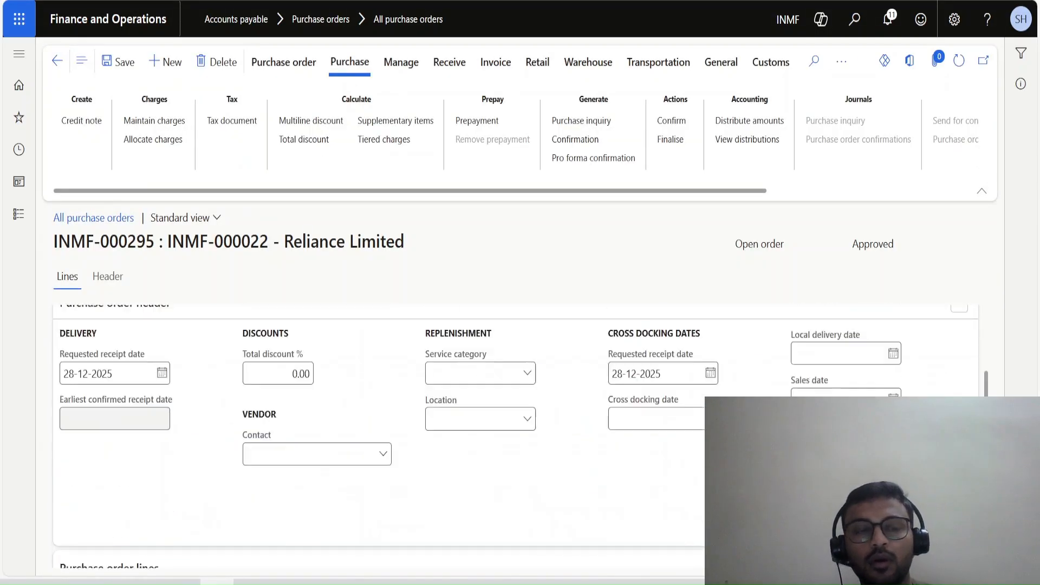
{"action": "scroll", "coordinate": [521, 438], "scroll_direction": "up", "scroll_amount": 4}
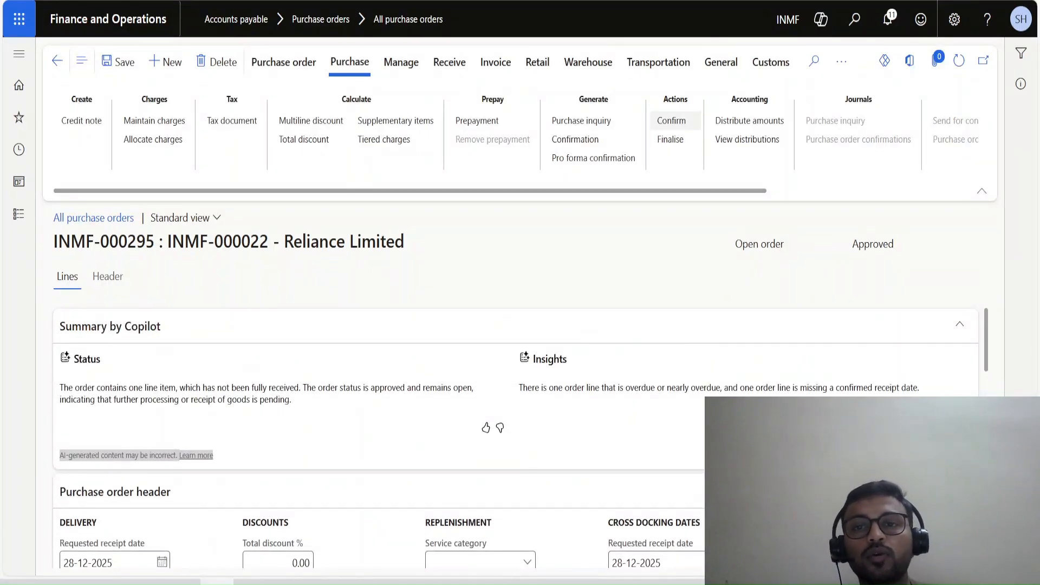
{"action": "left_click", "coordinate": [672, 120]}
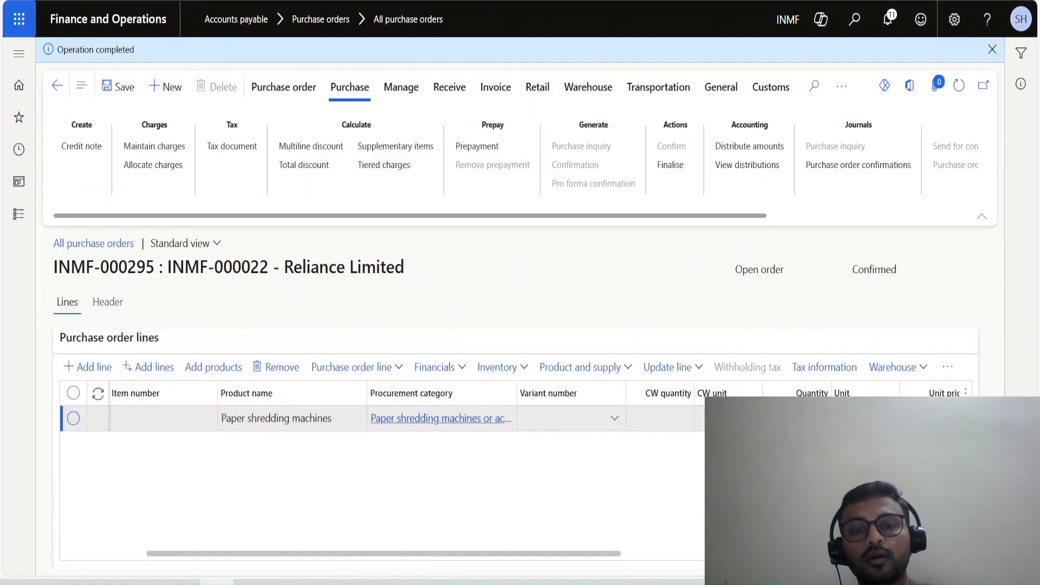
Review the confirmed line's full procurement category, its general details and its fixed asset settings.
{"action": "left_click_drag", "start_coordinate": [517, 394], "coordinate": [591, 394]}
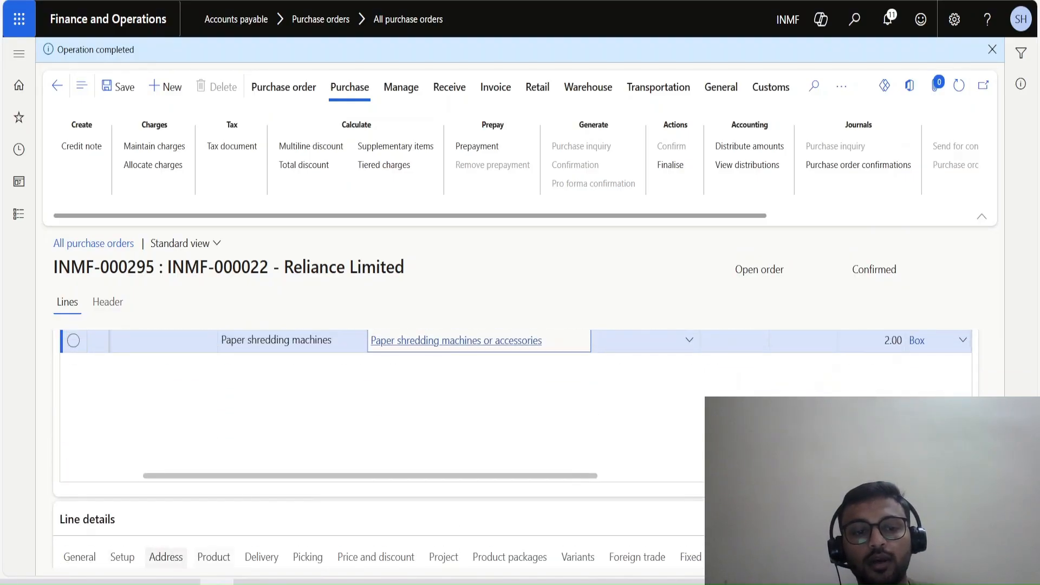
{"action": "left_click", "coordinate": [80, 558]}
{"action": "scroll", "coordinate": [515, 449], "scroll_direction": "down", "scroll_amount": 6}
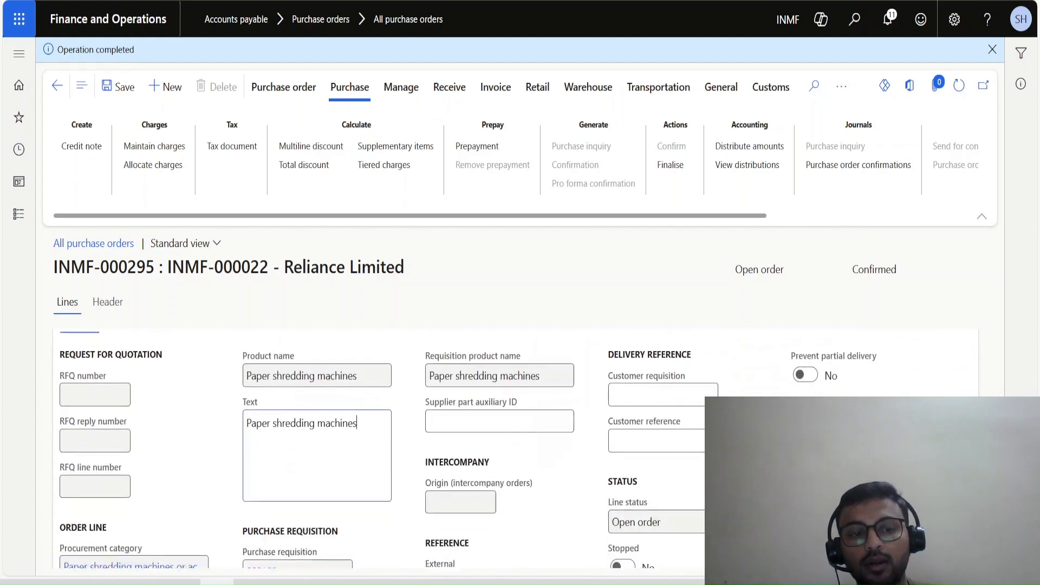
{"action": "key", "text": "ctrl+a"}
{"action": "scroll", "coordinate": [336, 353], "scroll_direction": "up", "scroll_amount": 1}
{"action": "scroll", "coordinate": [516, 449], "scroll_direction": "up", "scroll_amount": 1}
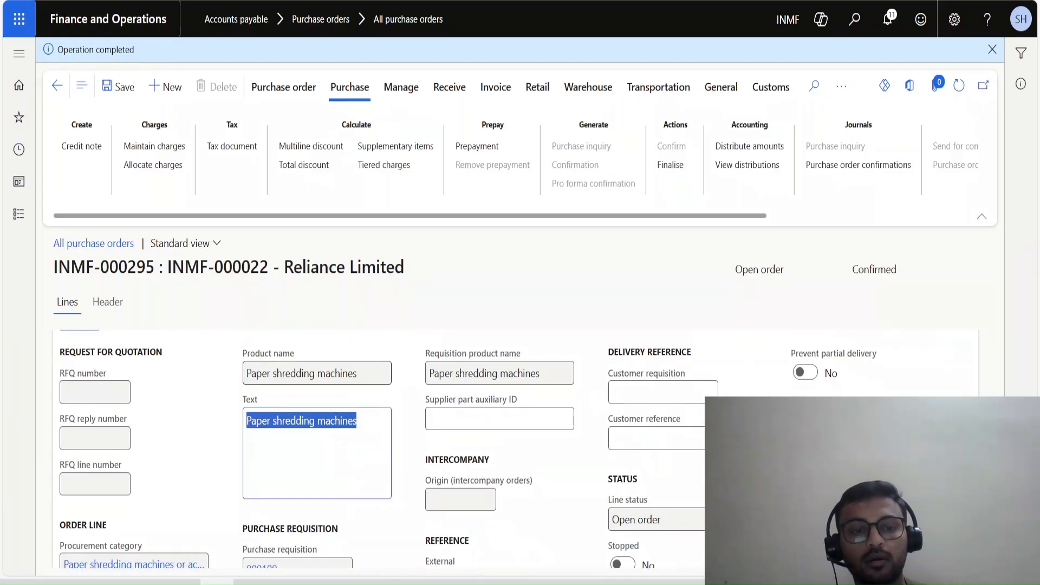
{"action": "scroll", "coordinate": [515, 449], "scroll_direction": "up", "scroll_amount": 3}
{"action": "scroll", "coordinate": [637, 473], "scroll_direction": "down", "scroll_amount": 2}
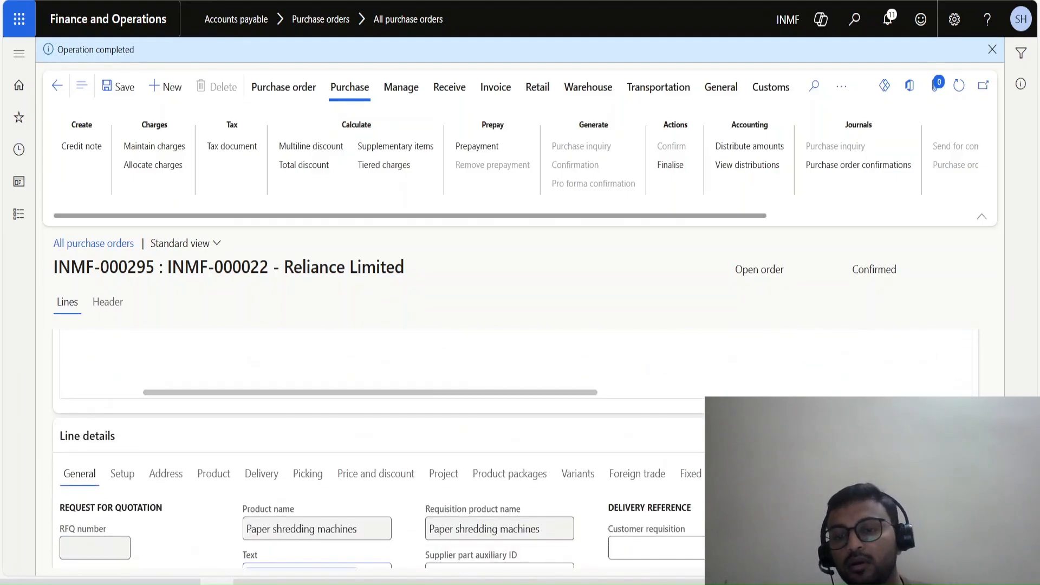
{"action": "left_click", "coordinate": [691, 474]}
{"action": "scroll", "coordinate": [691, 474], "scroll_direction": "down", "scroll_amount": 1}
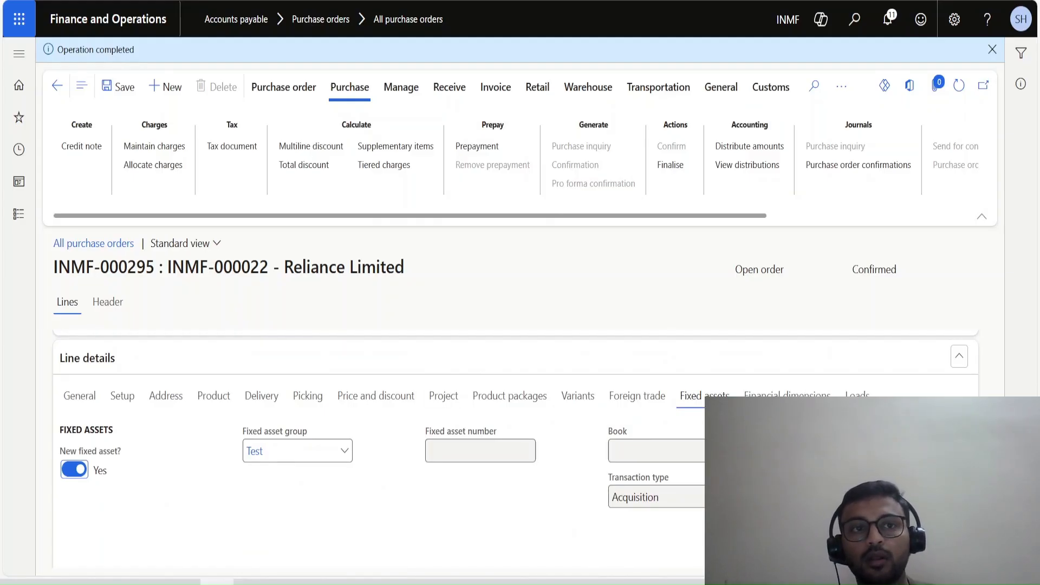
Post the product receipt for the purchase order with receipt number PR-002.
{"action": "left_click", "coordinate": [449, 87]}
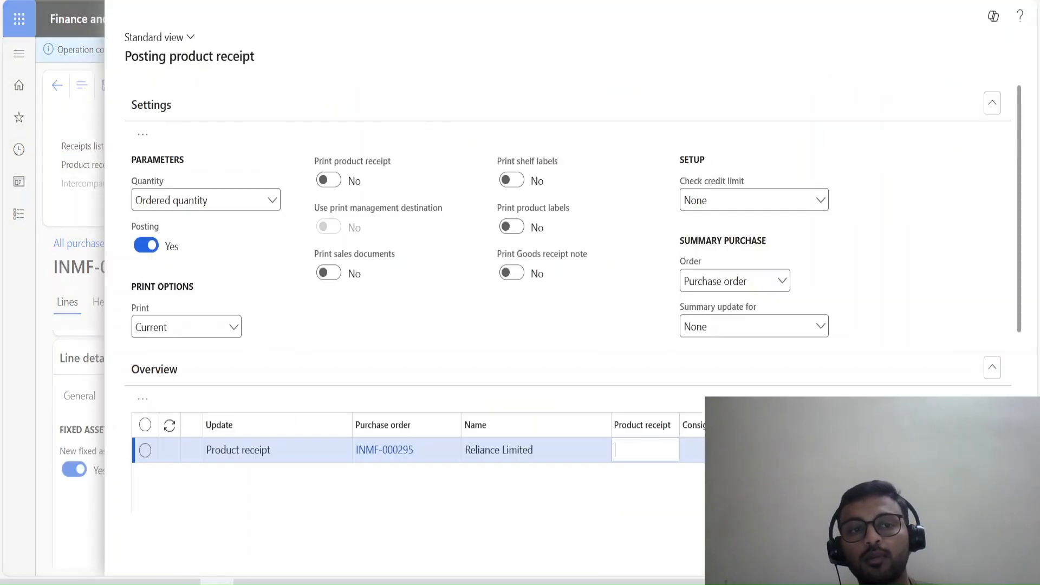
{"action": "type", "text": "PR-002"}
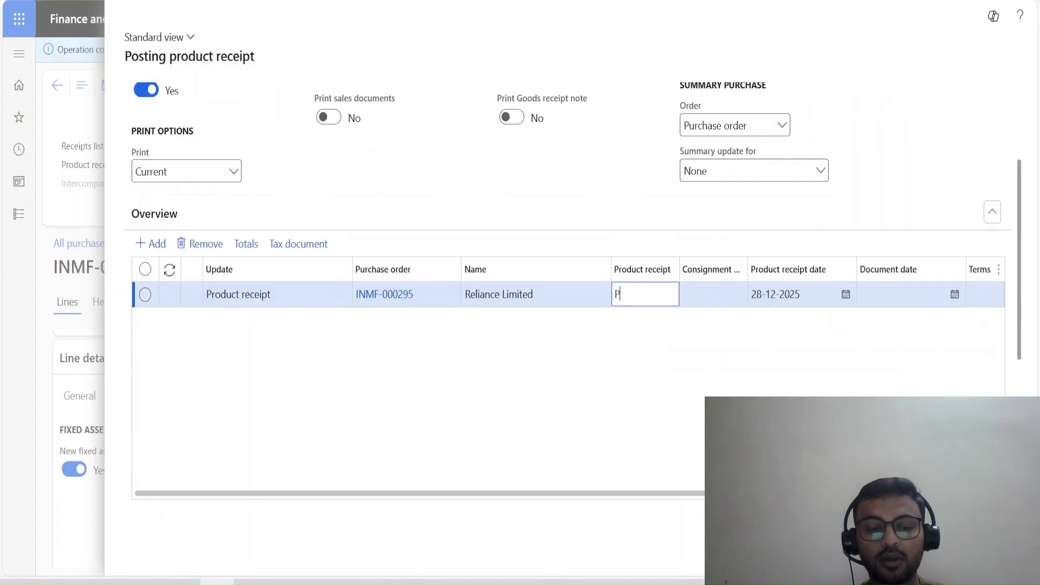
{"action": "key", "text": "Tab"}
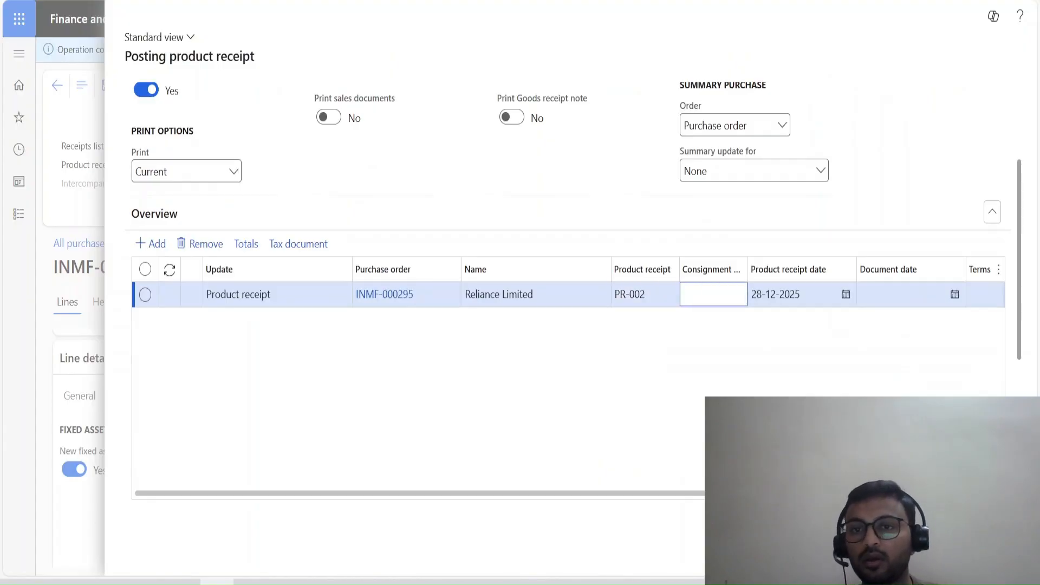
{"action": "left_click", "coordinate": [944, 555]}
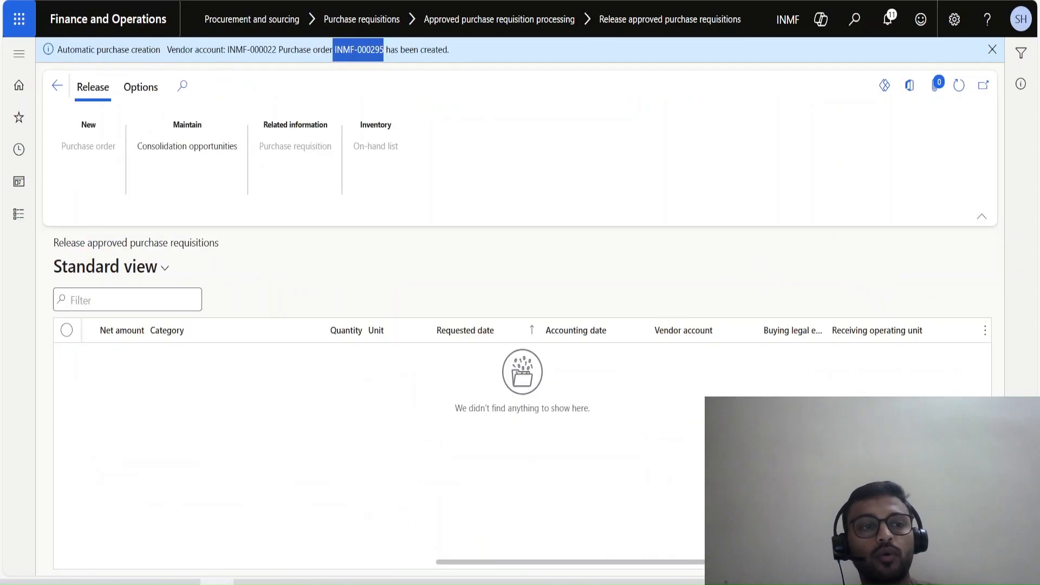
Open the list of all fixed assets in the Fixed assets module.
{"action": "left_click", "coordinate": [18, 214]}
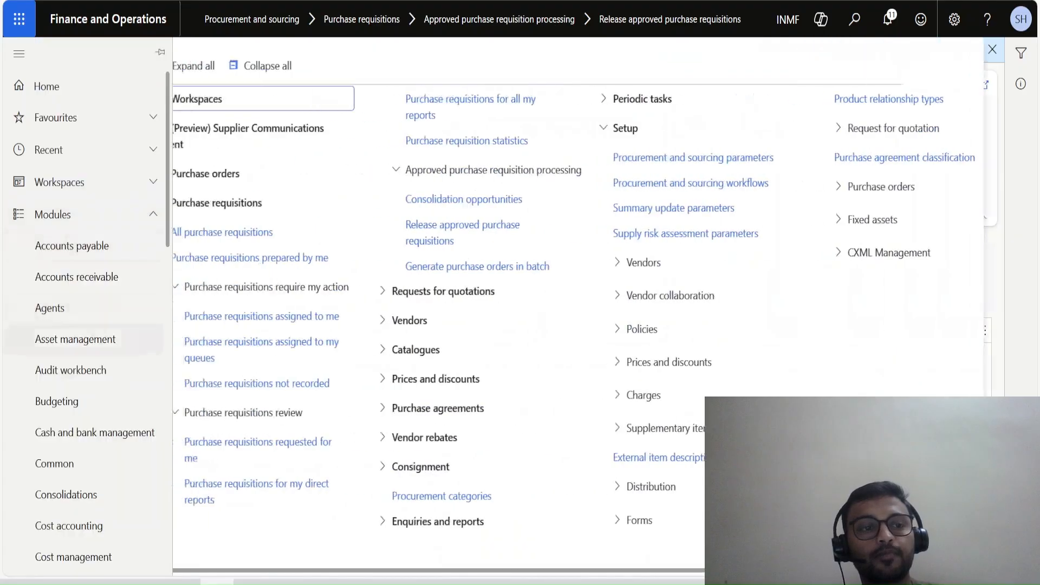
{"action": "scroll", "coordinate": [81, 325], "scroll_direction": "down", "scroll_amount": 5}
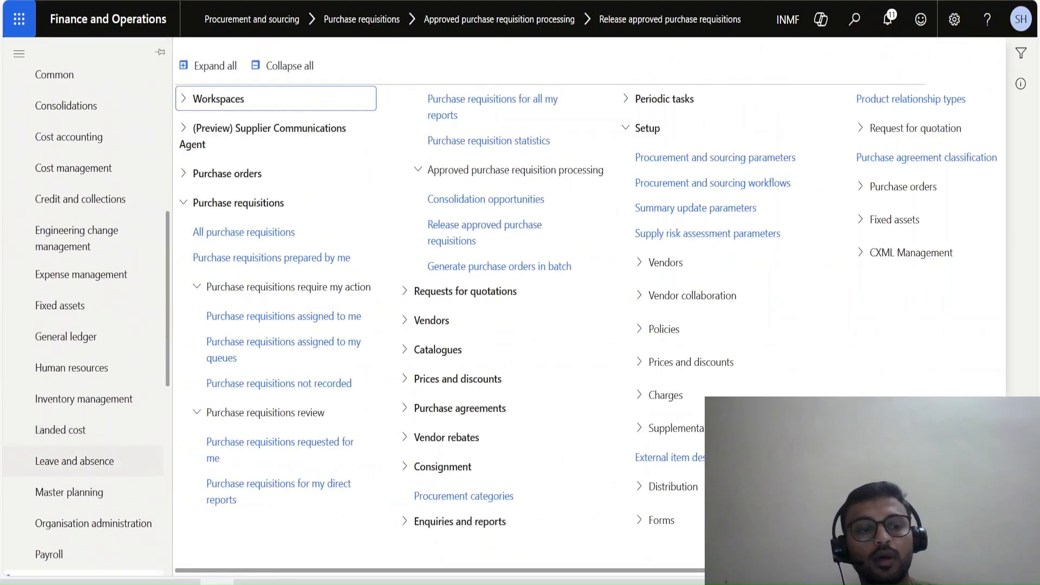
{"action": "left_click", "coordinate": [60, 305]}
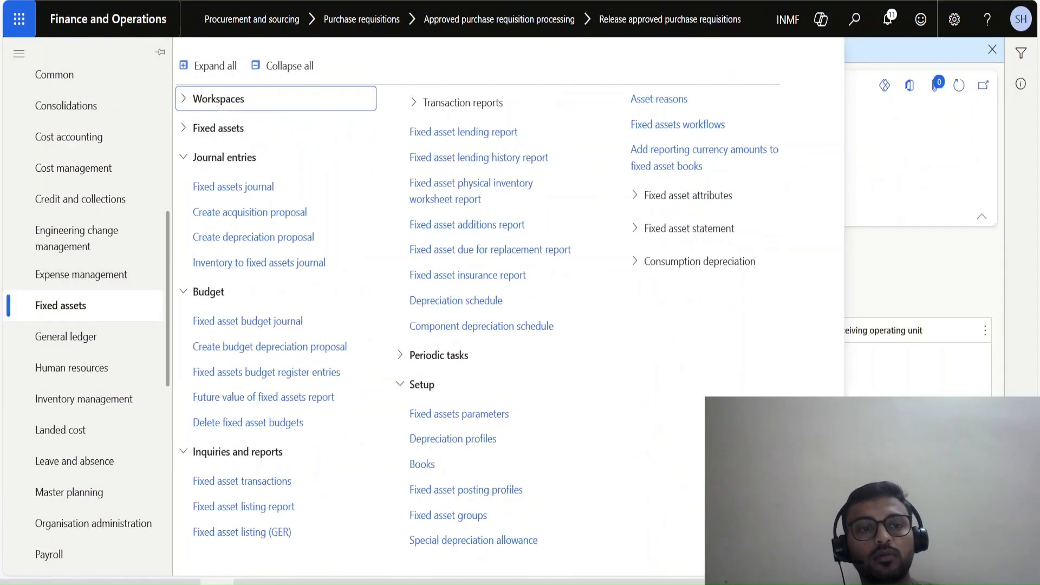
{"action": "left_click", "coordinate": [218, 128]}
{"action": "left_click", "coordinate": [223, 181]}
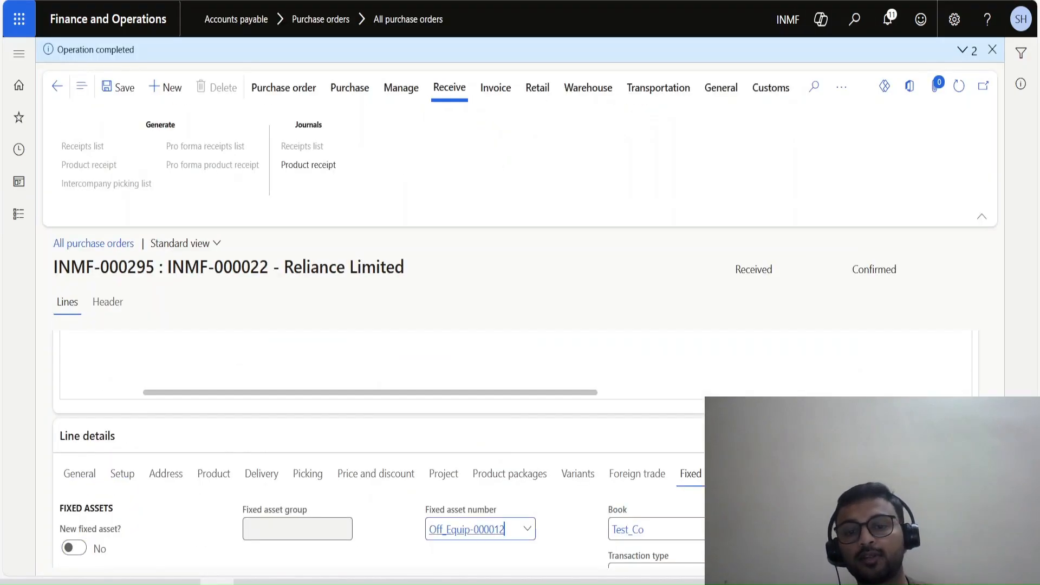
Filter the fixed assets by asset number Off_Equip-000012 and view the balances of the asset's books.
{"action": "key", "text": "ctrl+a"}
{"action": "key", "text": "ctrl+c"}
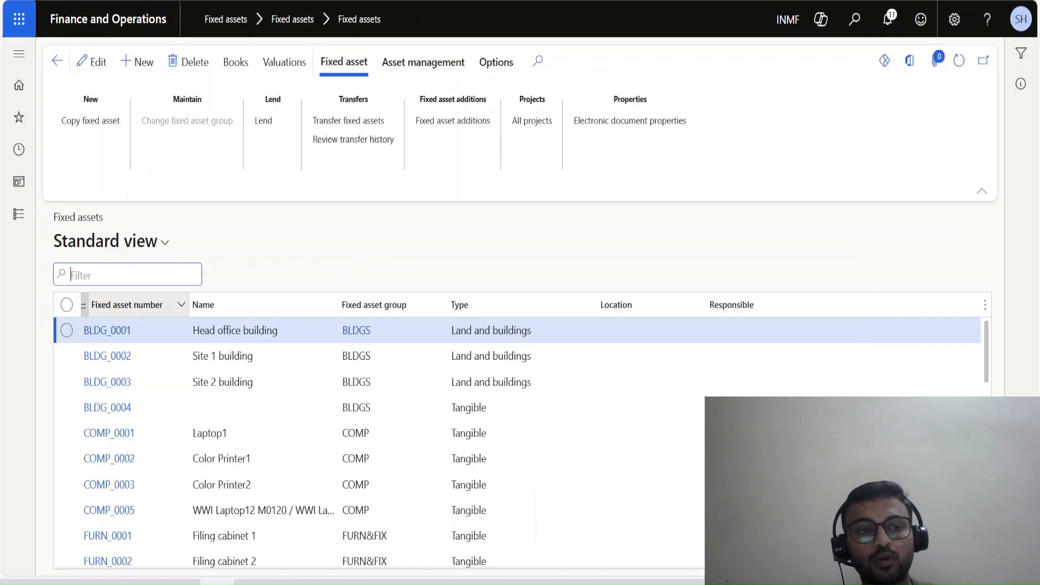
{"action": "left_click", "coordinate": [119, 305]}
{"action": "key", "text": "ctrl+v"}
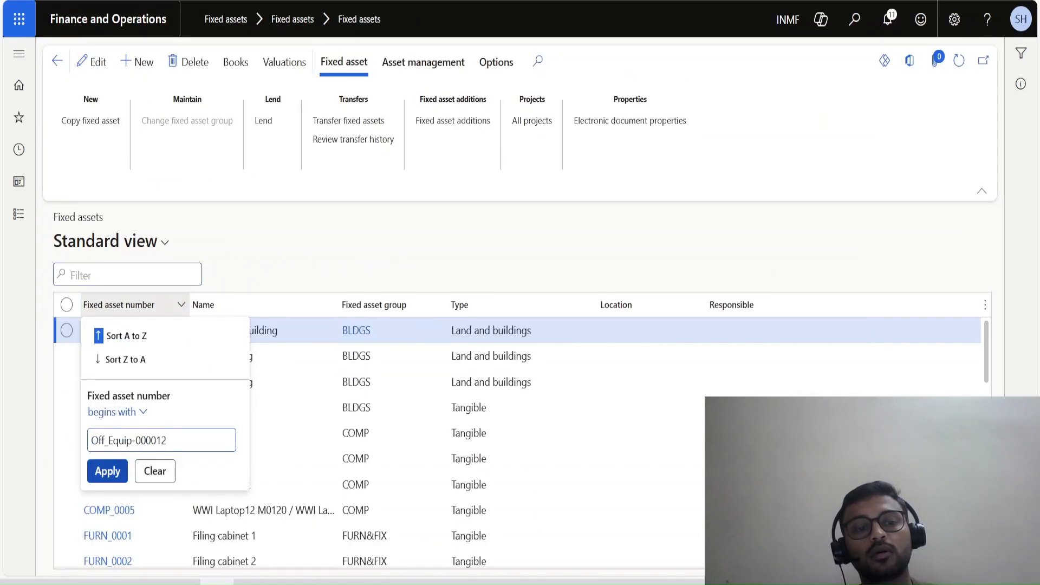
{"action": "key", "text": "Return"}
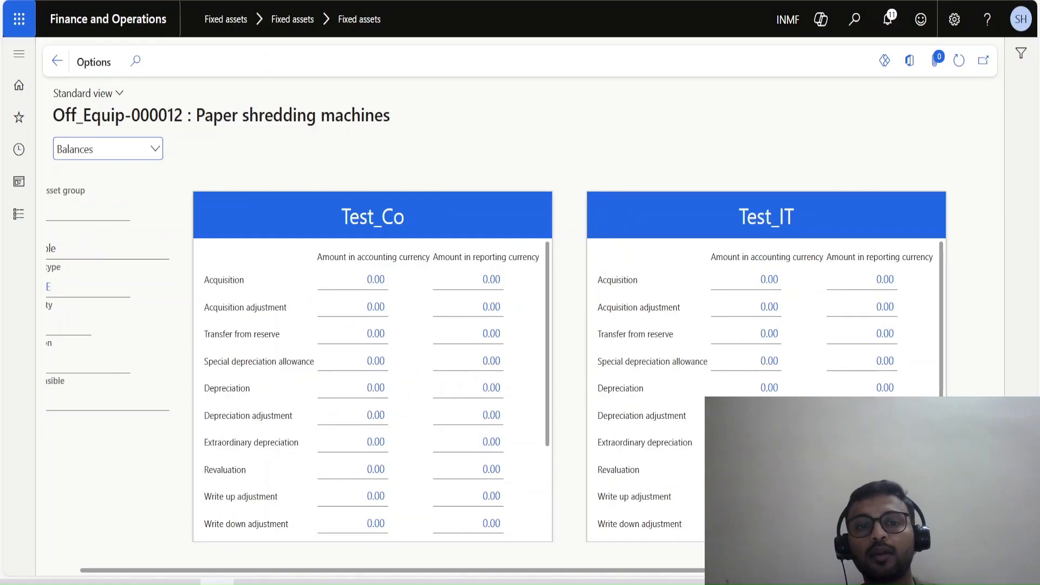
{"action": "key", "text": "Escape"}
Open the asset's books and check the acquisition status of Test_Co and Test_IT and the purchase details.
{"action": "left_click", "coordinate": [236, 61]}
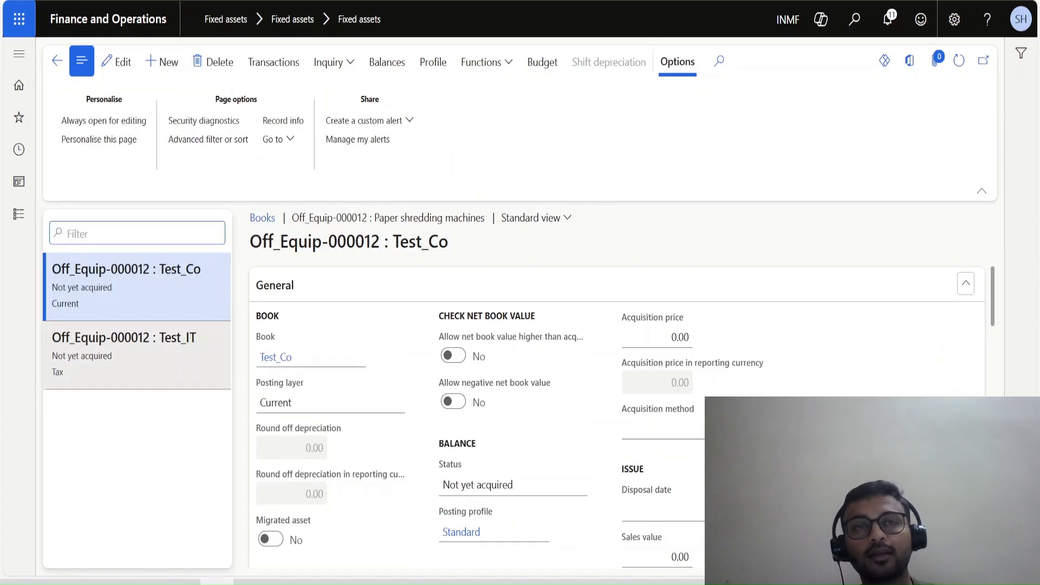
{"action": "scroll", "coordinate": [542, 417], "scroll_direction": "down", "scroll_amount": 4}
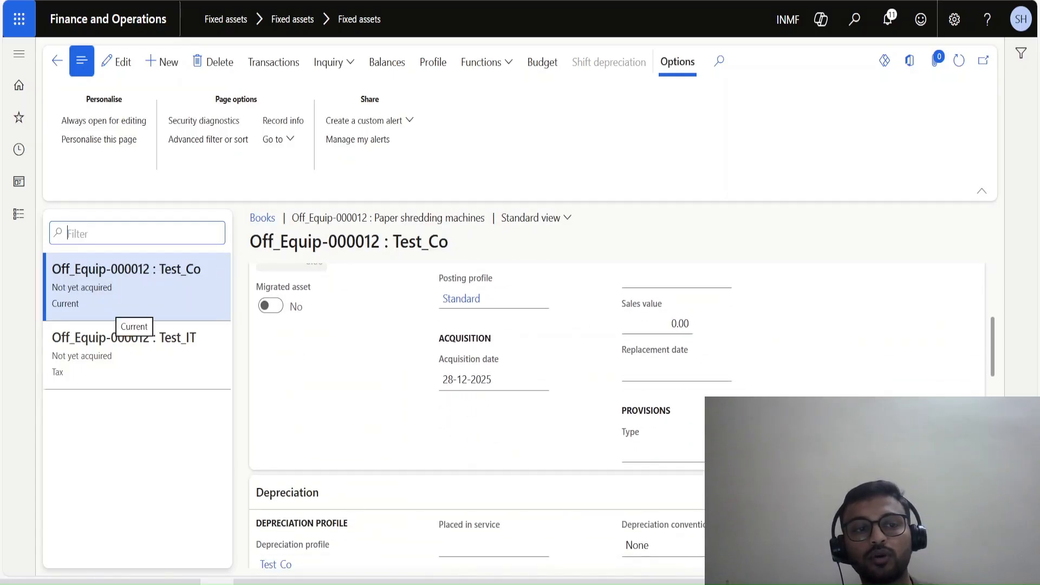
{"action": "left_click_drag", "start_coordinate": [112, 288], "coordinate": [52, 287]}
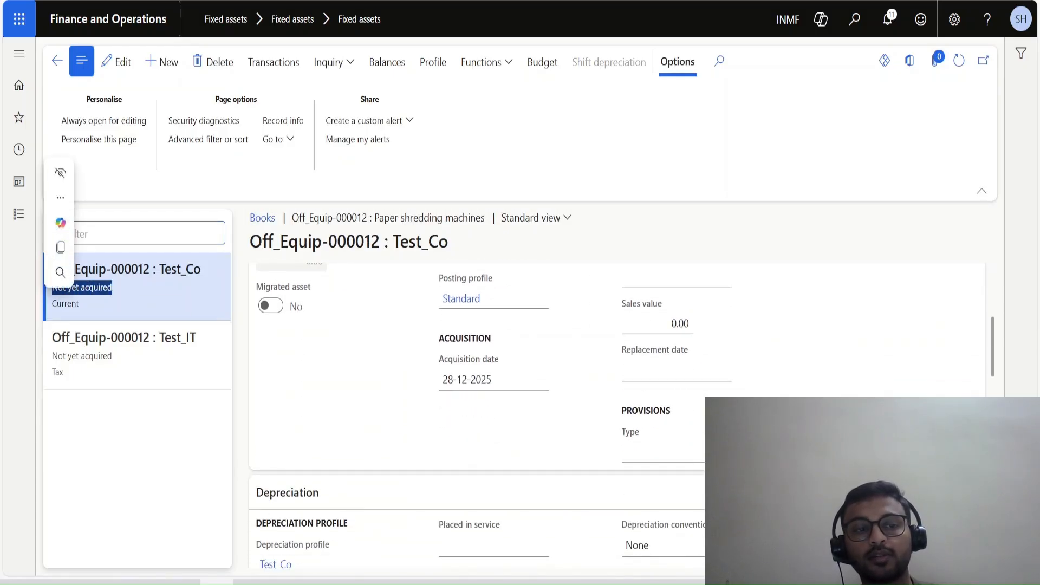
{"action": "left_click_drag", "start_coordinate": [113, 356], "coordinate": [51, 356]}
{"action": "scroll", "coordinate": [617, 417], "scroll_direction": "down", "scroll_amount": 10}
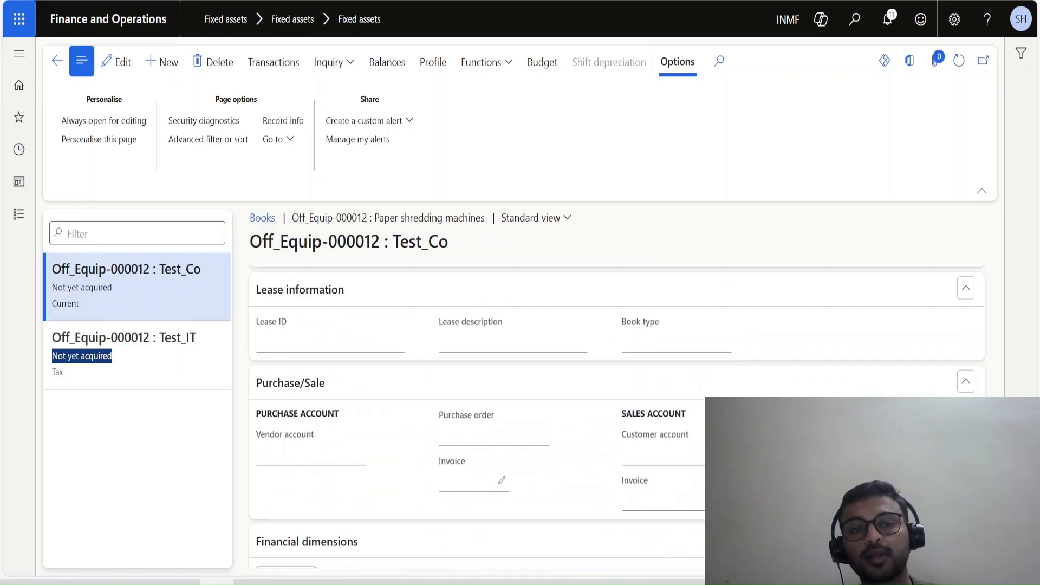
{"action": "scroll", "coordinate": [618, 417], "scroll_direction": "up", "scroll_amount": 10}
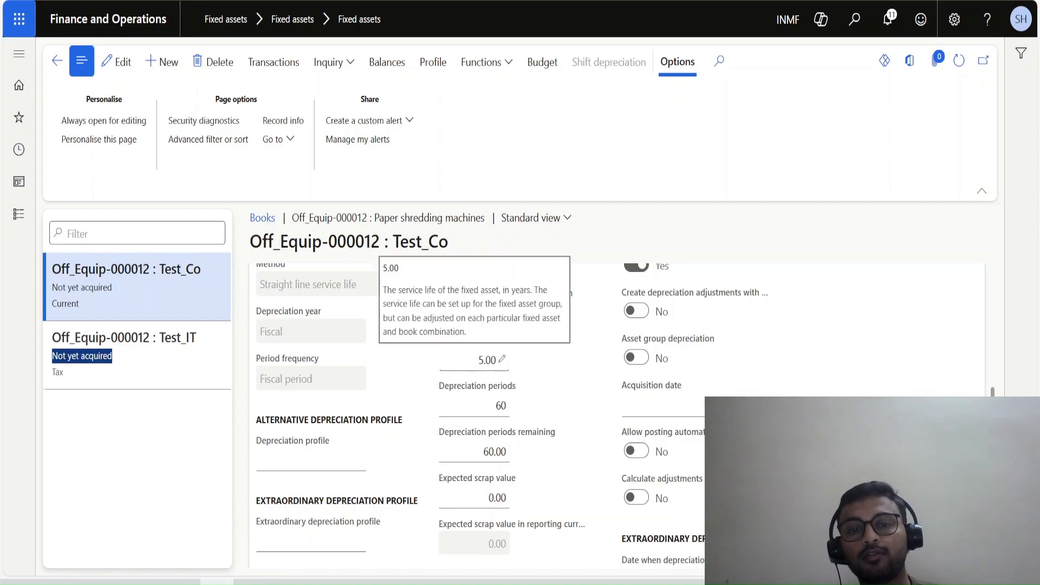
Examine the service life, depreciation settings and acquisition details of the asset's Test_Co book.
{"action": "left_click", "coordinate": [496, 360]}
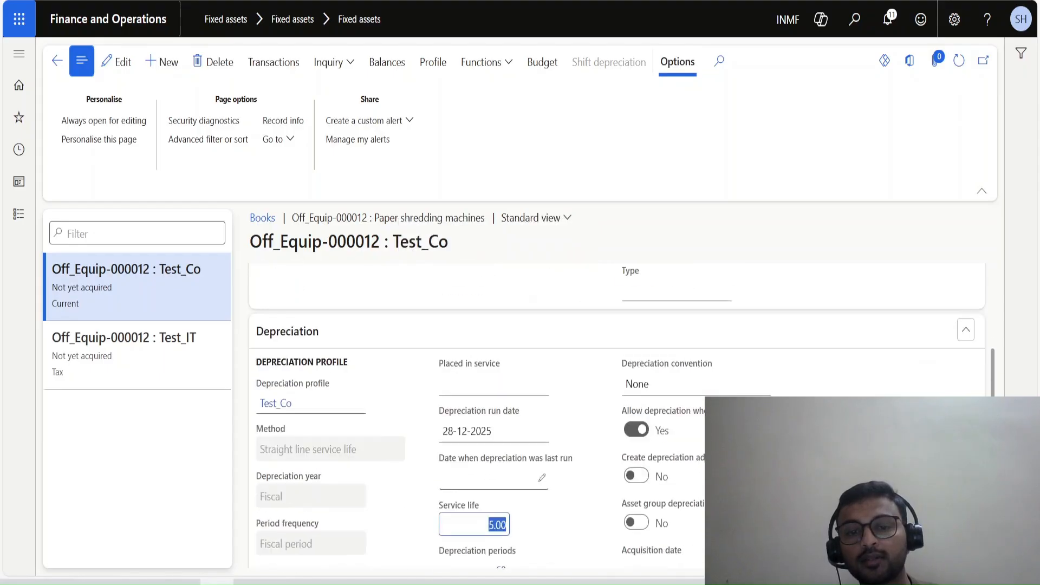
{"action": "scroll", "coordinate": [616, 421], "scroll_direction": "down", "scroll_amount": 4}
{"action": "scroll", "coordinate": [616, 422], "scroll_direction": "down", "scroll_amount": 4}
{"action": "scroll", "coordinate": [617, 422], "scroll_direction": "up", "scroll_amount": 11}
{"action": "scroll", "coordinate": [617, 415], "scroll_direction": "up", "scroll_amount": 1}
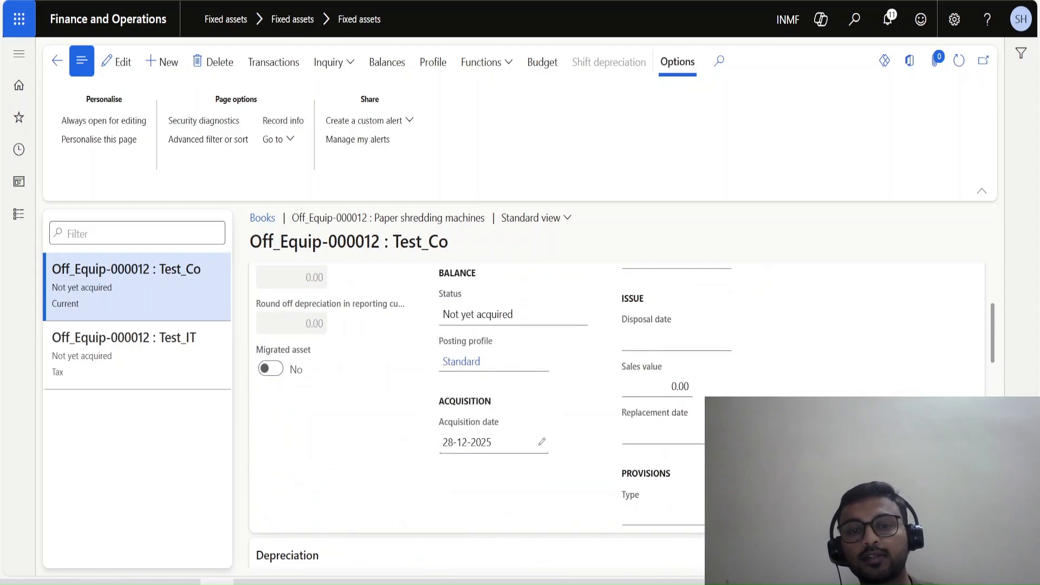
{"action": "scroll", "coordinate": [617, 416], "scroll_direction": "up", "scroll_amount": 3}
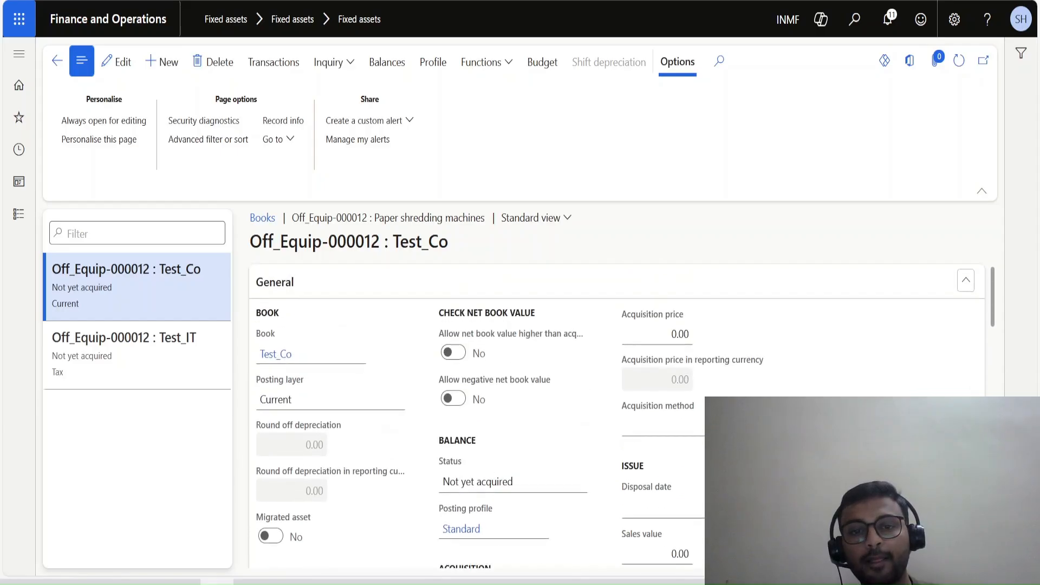
Create a vendor invoice from the received purchase order with number Test-01 and invoice date 28-12-2025.
{"action": "key", "text": "ctrl+Tab"}
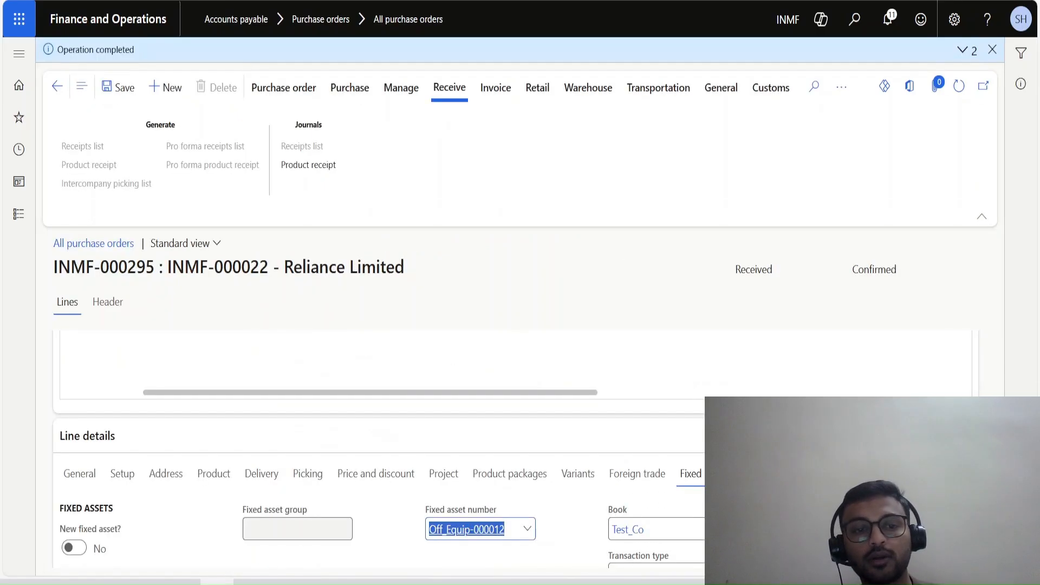
{"action": "left_click", "coordinate": [496, 87]}
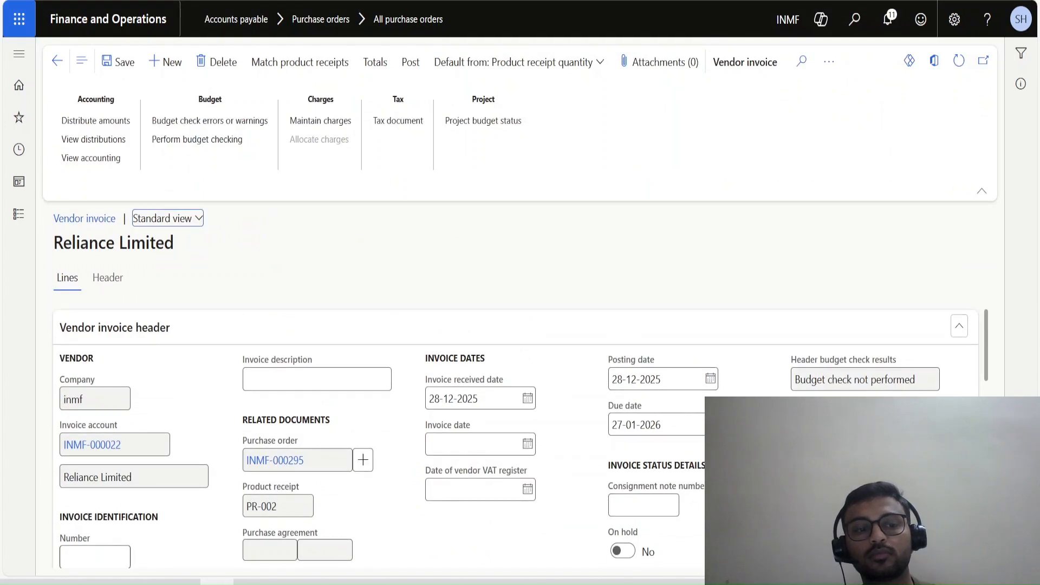
{"action": "left_click", "coordinate": [95, 557]}
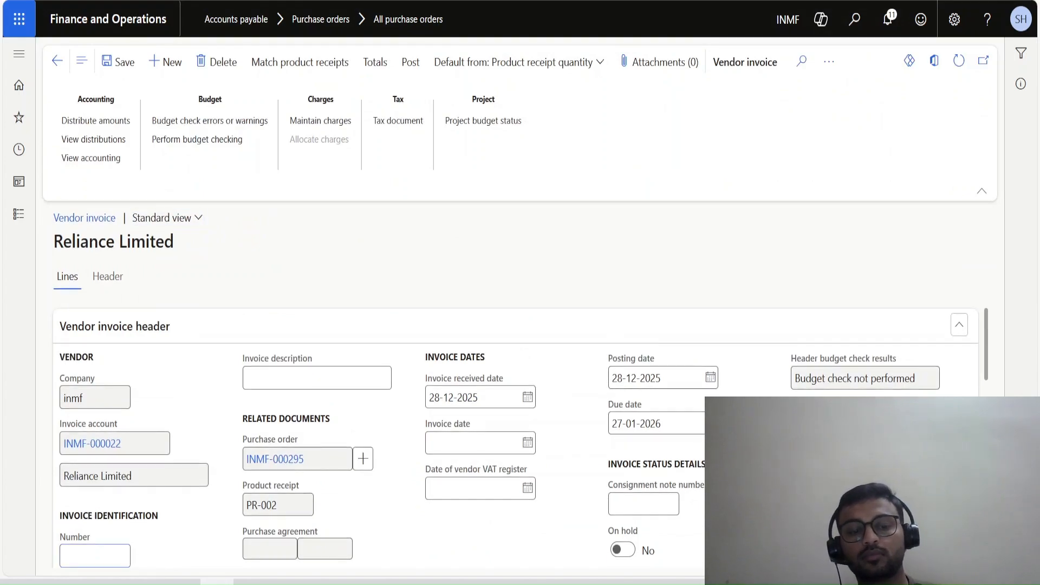
{"action": "type", "text": "Test-"}
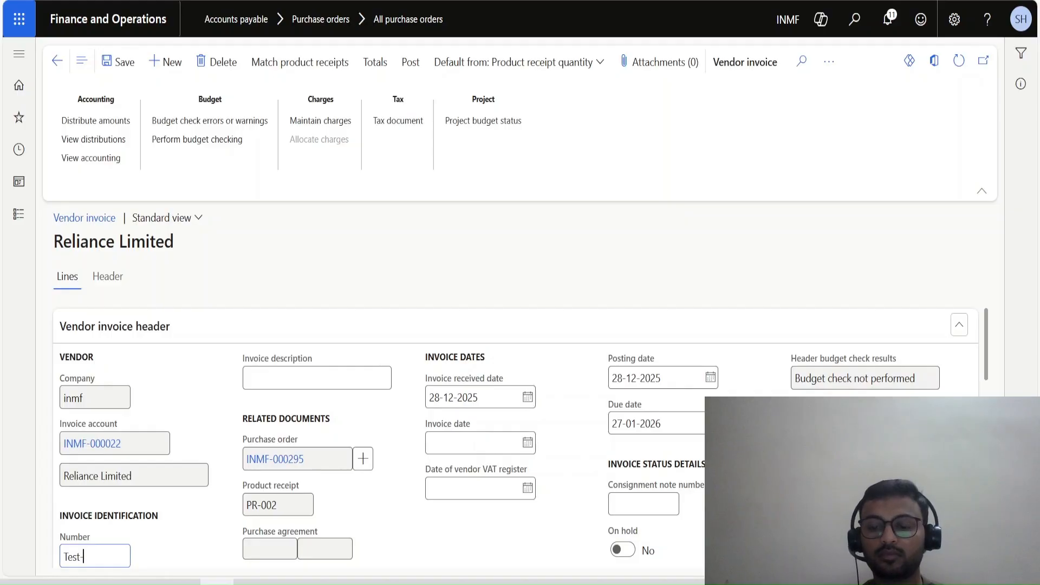
{"action": "type", "text": "01"}
{"action": "key", "text": "Tab"}
{"action": "left_click", "coordinate": [474, 443]}
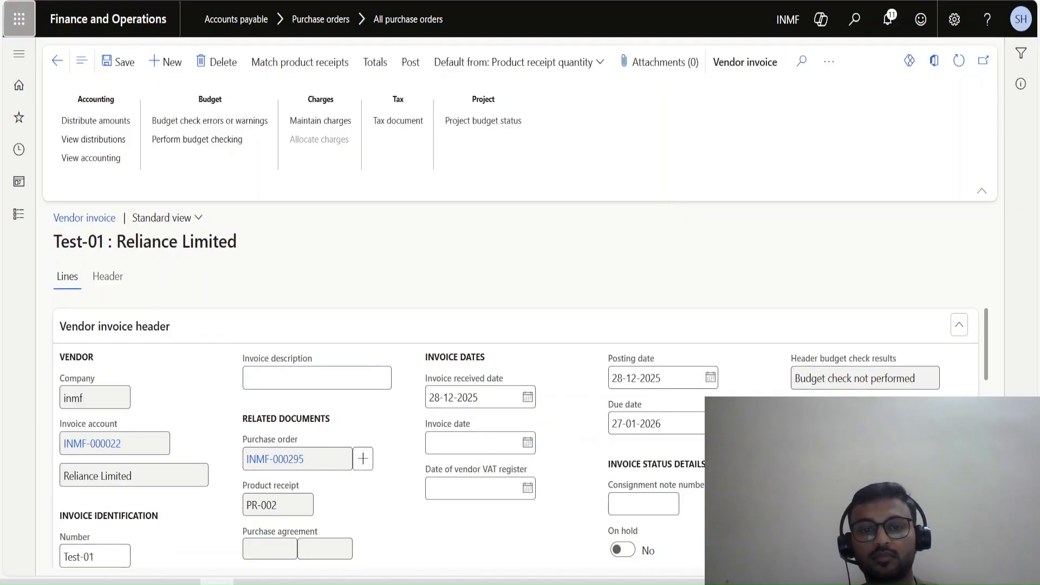
{"action": "type", "text": "28-12-2025"}
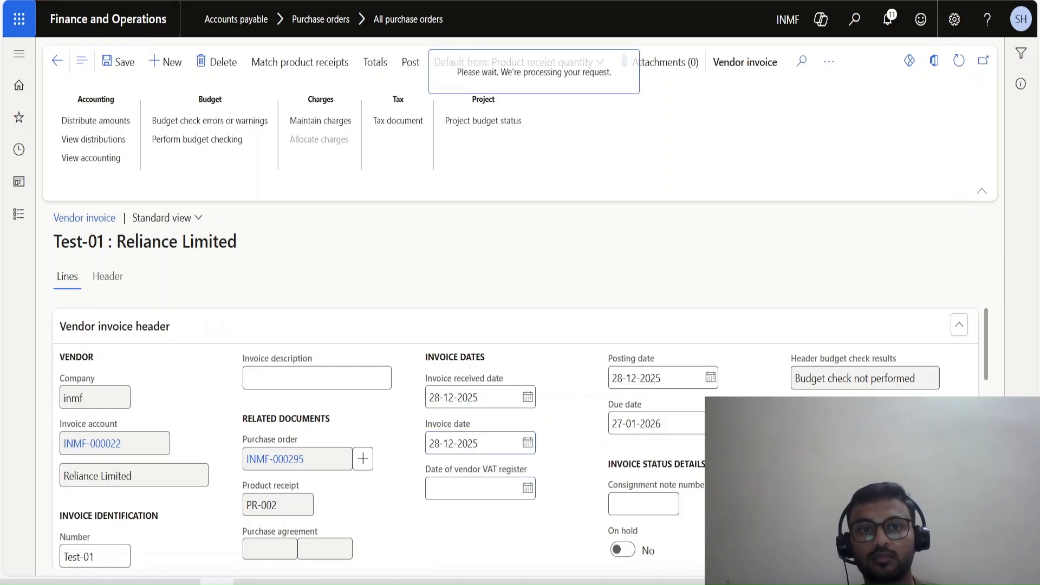
Accept the match with product receipt PR-002, post the vendor invoice and refresh the purchase order.
{"action": "left_click", "coordinate": [916, 554]}
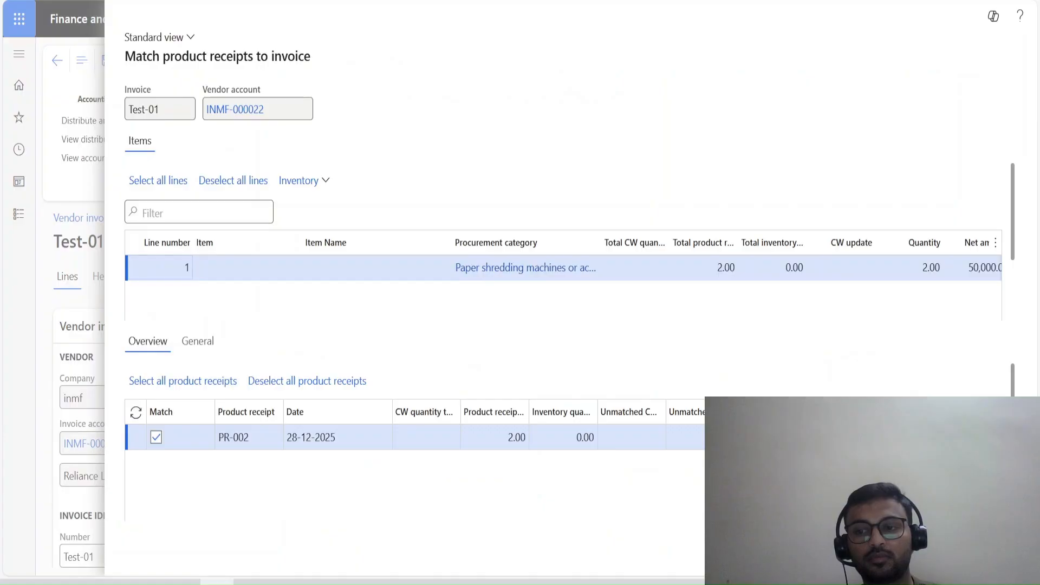
{"action": "left_click", "coordinate": [410, 62]}
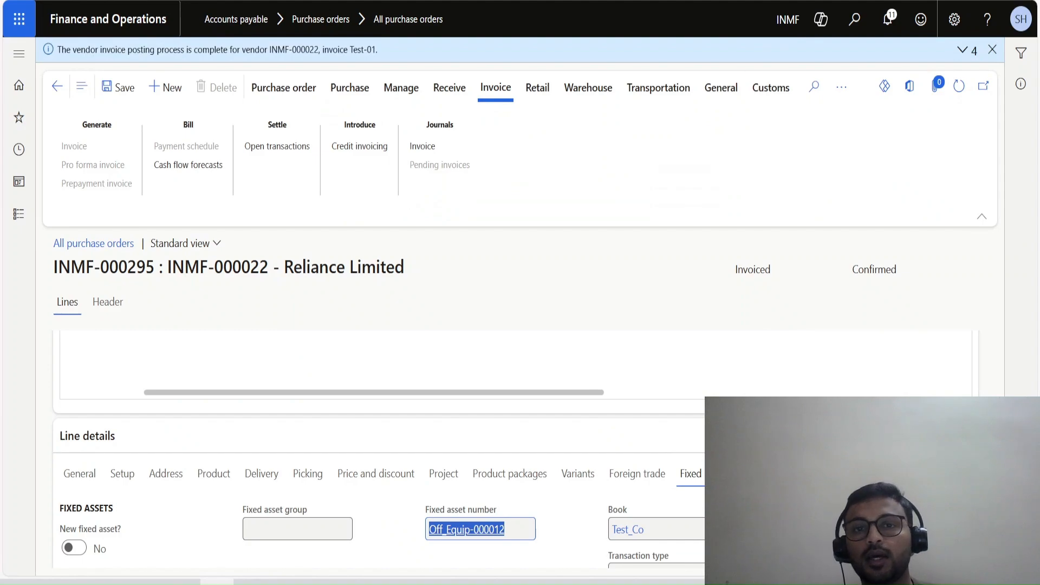
{"action": "left_click", "coordinate": [993, 49]}
{"action": "left_click", "coordinate": [959, 61]}
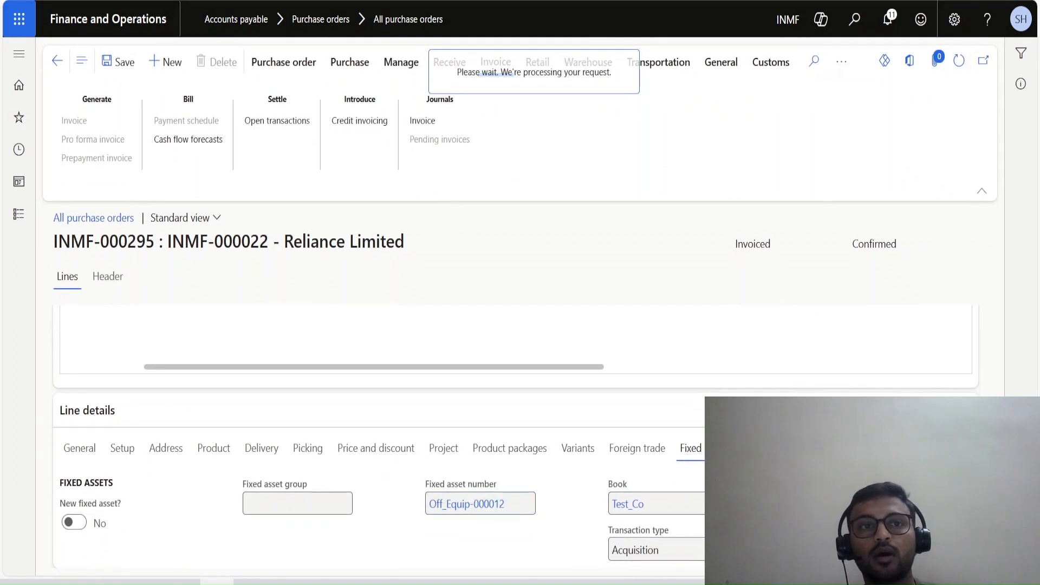
Refresh the asset's books and check the acquisition balance of the Test_Co book.
{"action": "left_click", "coordinate": [959, 60]}
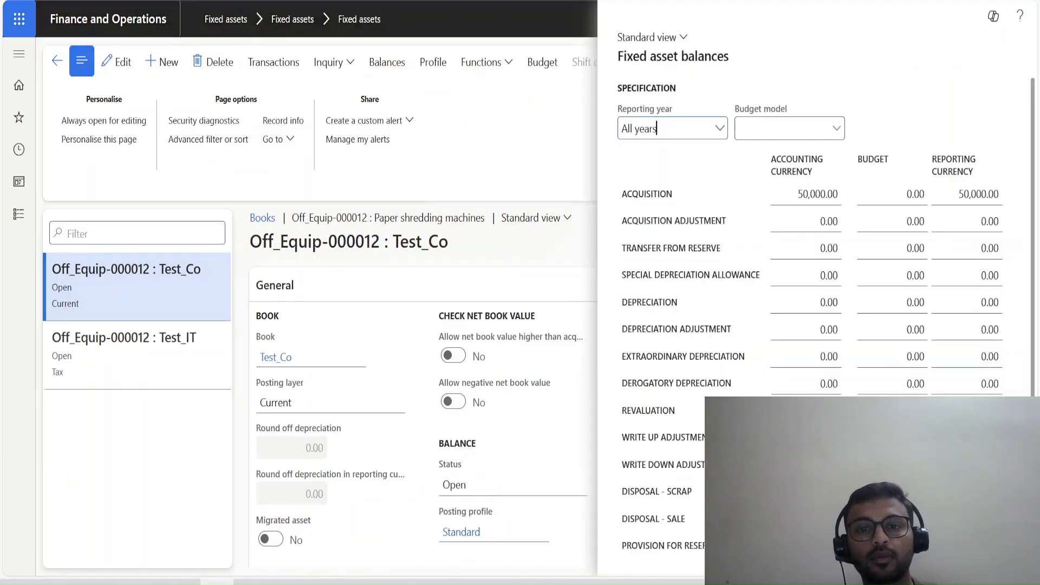
{"action": "left_click", "coordinate": [810, 194]}
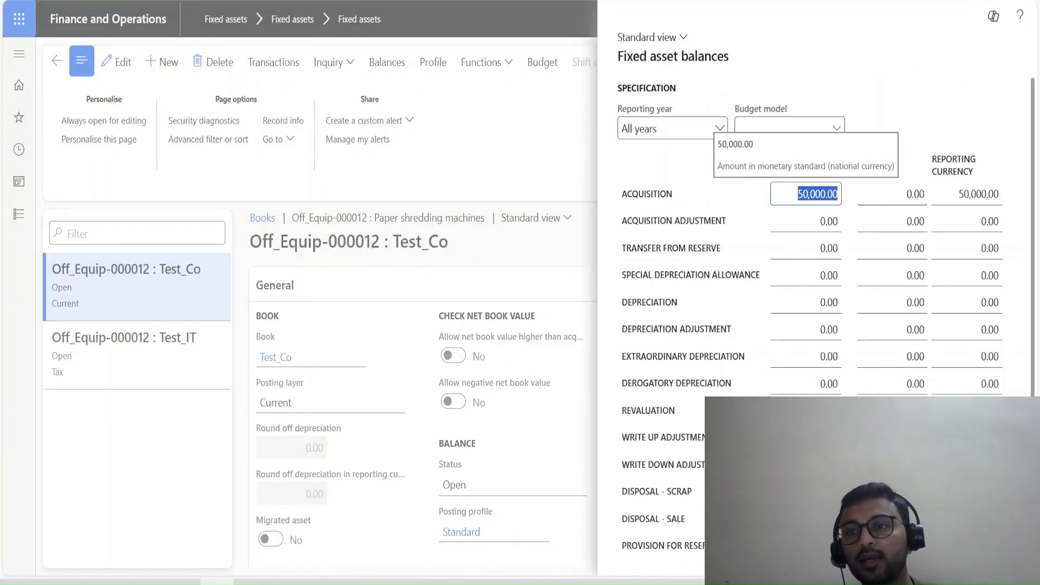
{"action": "scroll", "coordinate": [813, 271], "scroll_direction": "down", "scroll_amount": 2}
{"action": "key", "text": "Escape"}
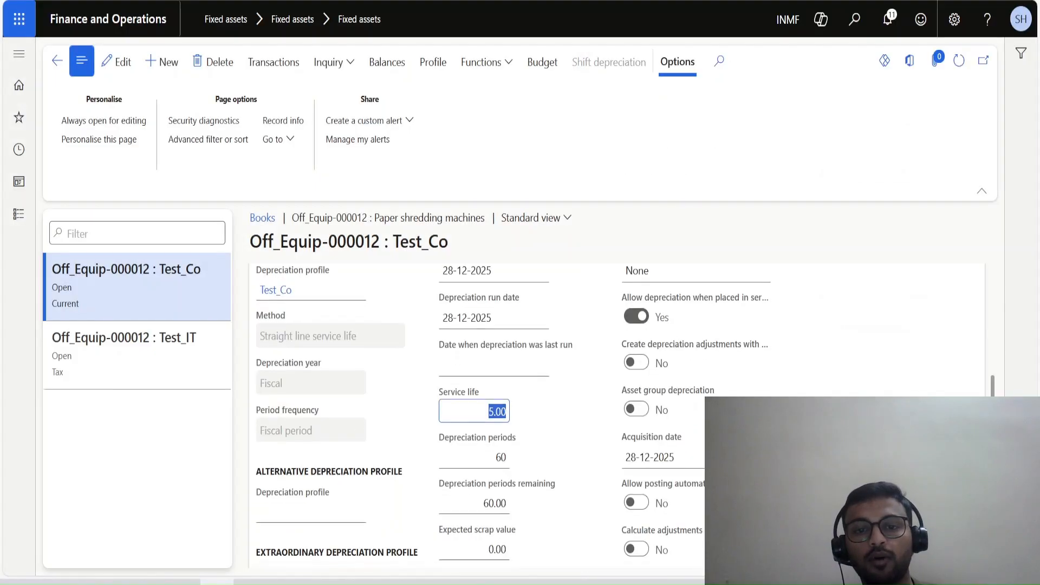
Check the Test_Co book's depreciation and purchase details, and view the asset's valuations for both books.
{"action": "scroll", "coordinate": [618, 417], "scroll_direction": "down", "scroll_amount": 3}
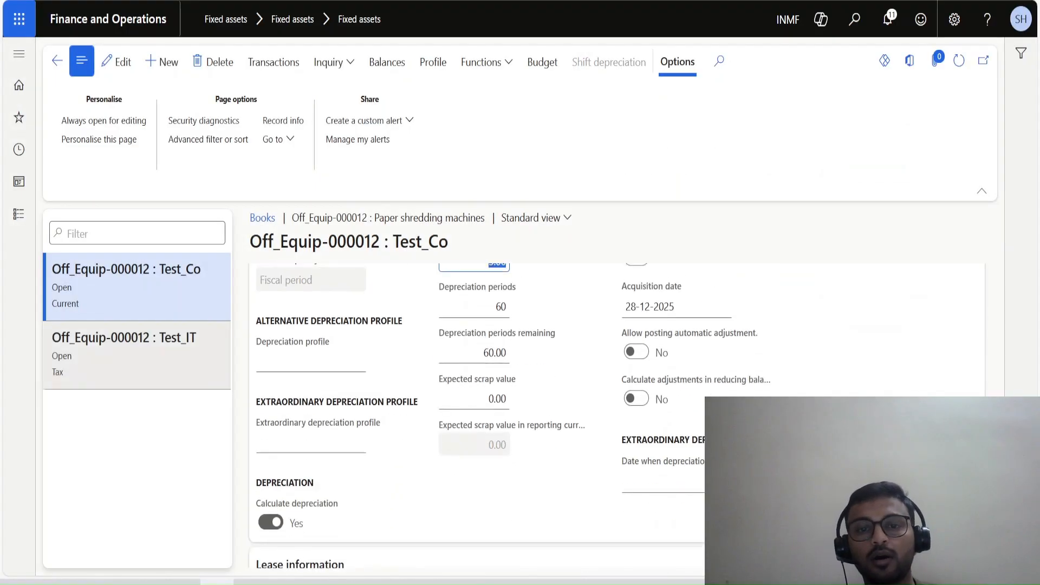
{"action": "scroll", "coordinate": [618, 417], "scroll_direction": "down", "scroll_amount": 8}
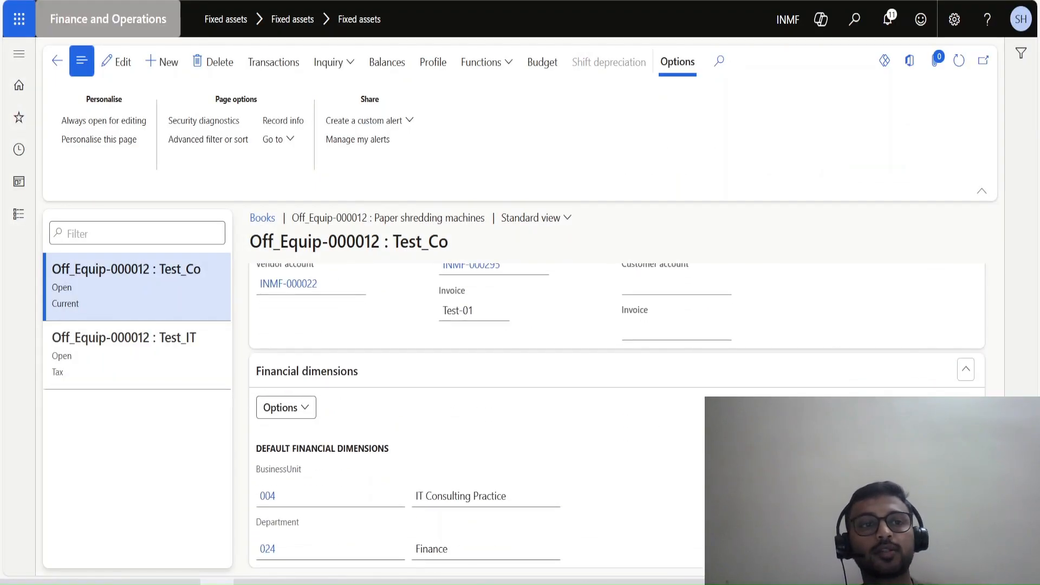
{"action": "key", "text": "Escape"}
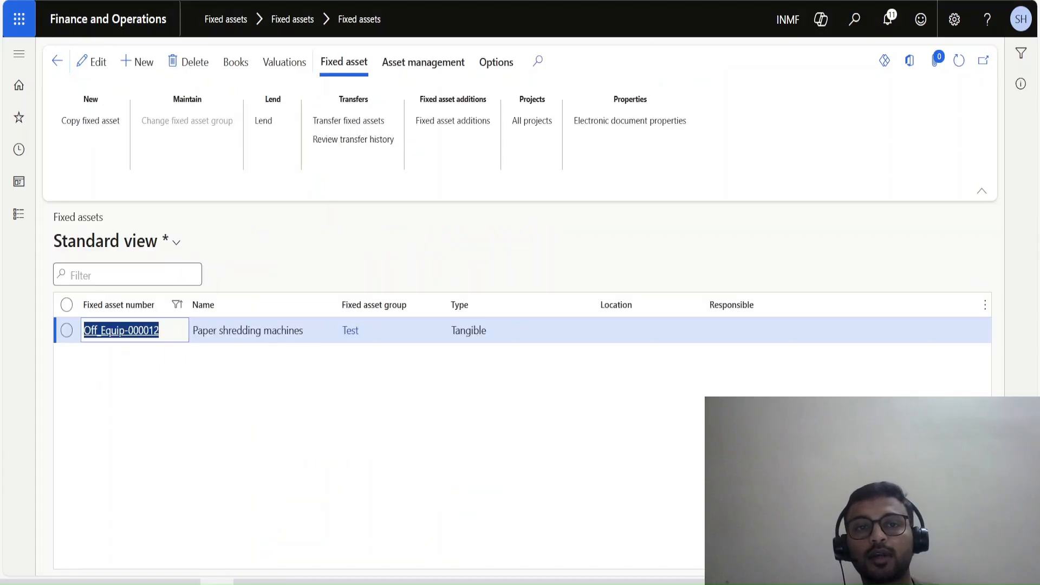
{"action": "left_click", "coordinate": [284, 62]}
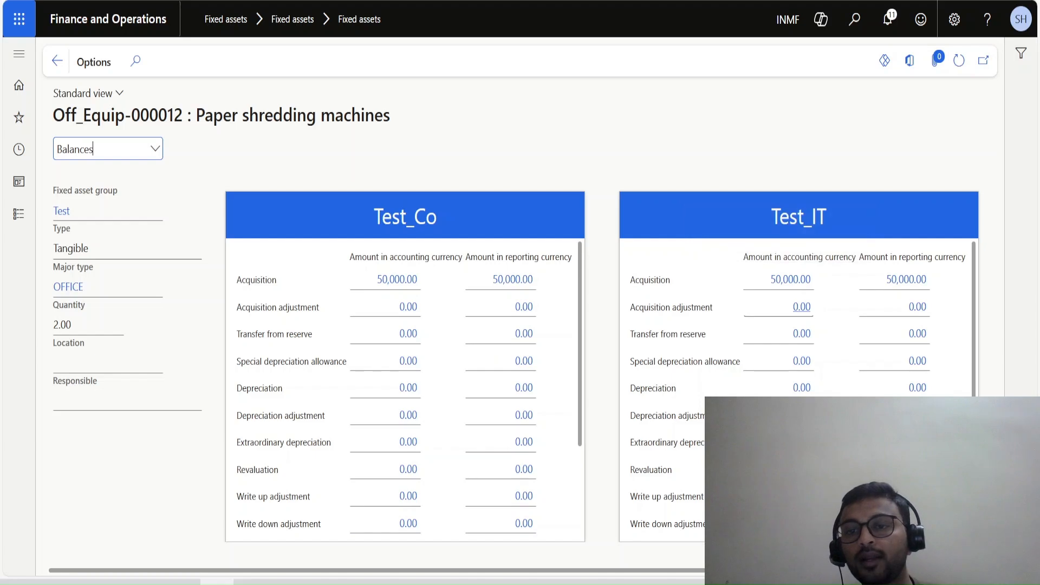
Open the purchase order's posted invoice journal and duplicate the fixed assets browser tab.
{"action": "key", "text": "ctrl+shift+Tab"}
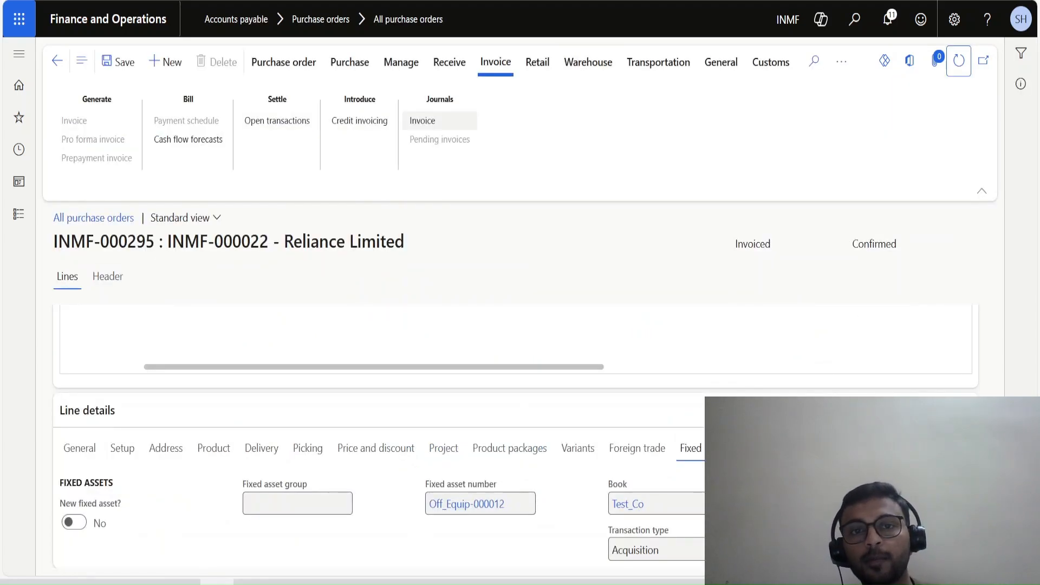
{"action": "left_click", "coordinate": [422, 120]}
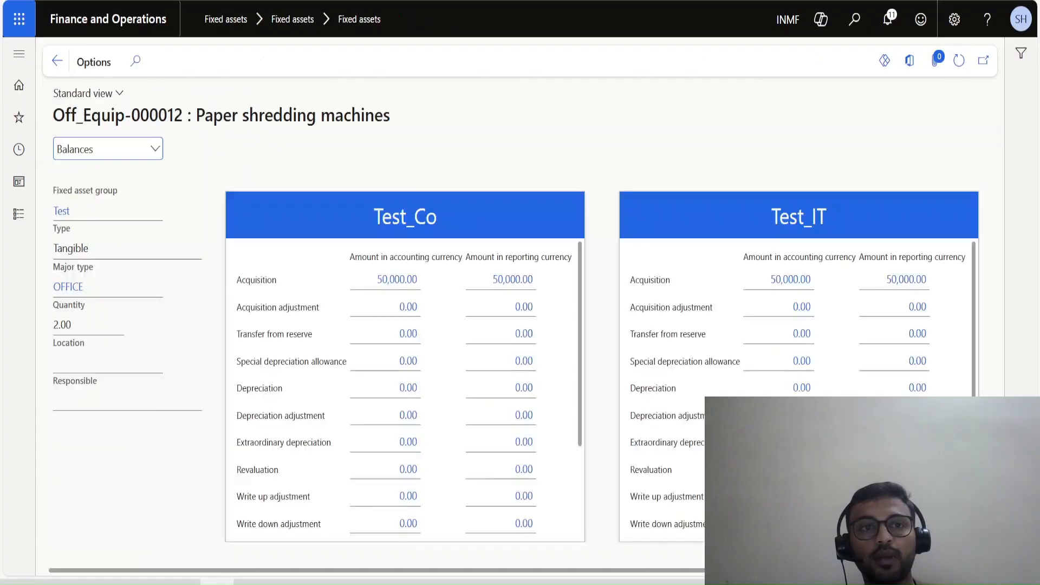
{"action": "right_click", "coordinate": [242, 1]}
{"action": "left_click", "coordinate": [287, 54]}
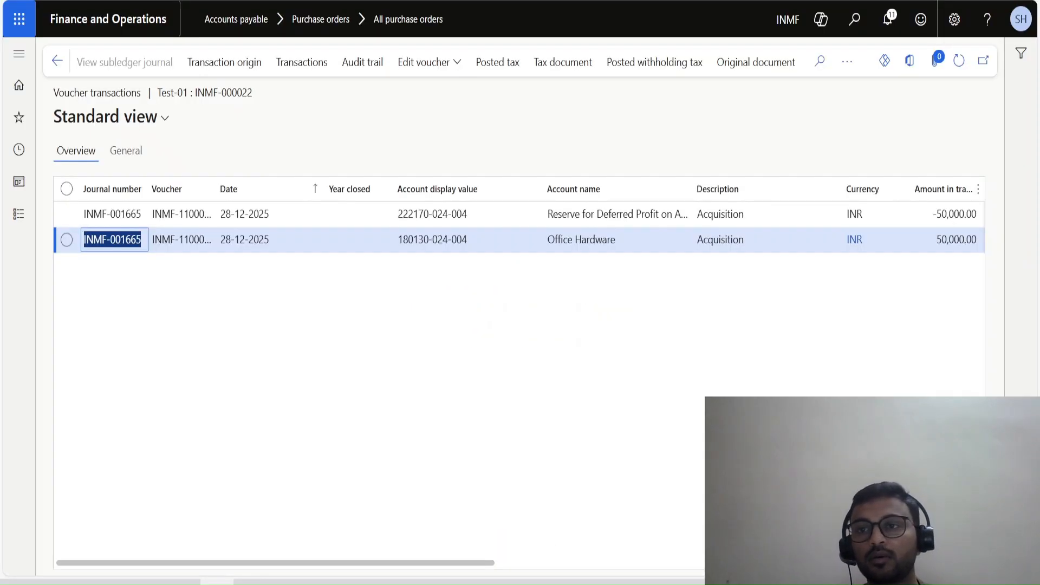
Search for the subledger page in the duplicated tab and refresh the voucher transactions of invoice Test-01.
{"action": "left_click", "coordinate": [959, 60]}
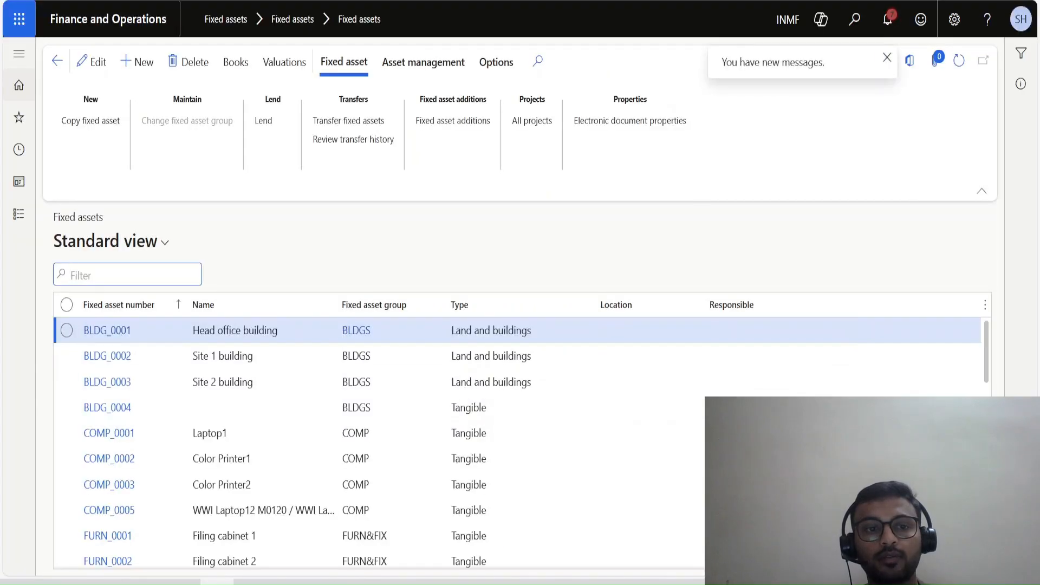
{"action": "left_click", "coordinate": [854, 20]}
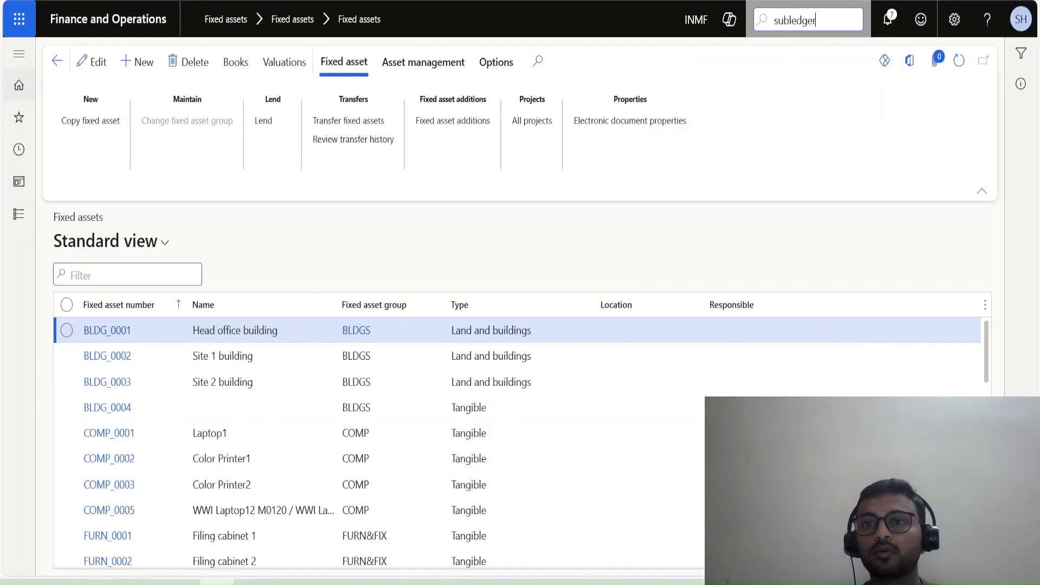
{"action": "key", "text": "Return"}
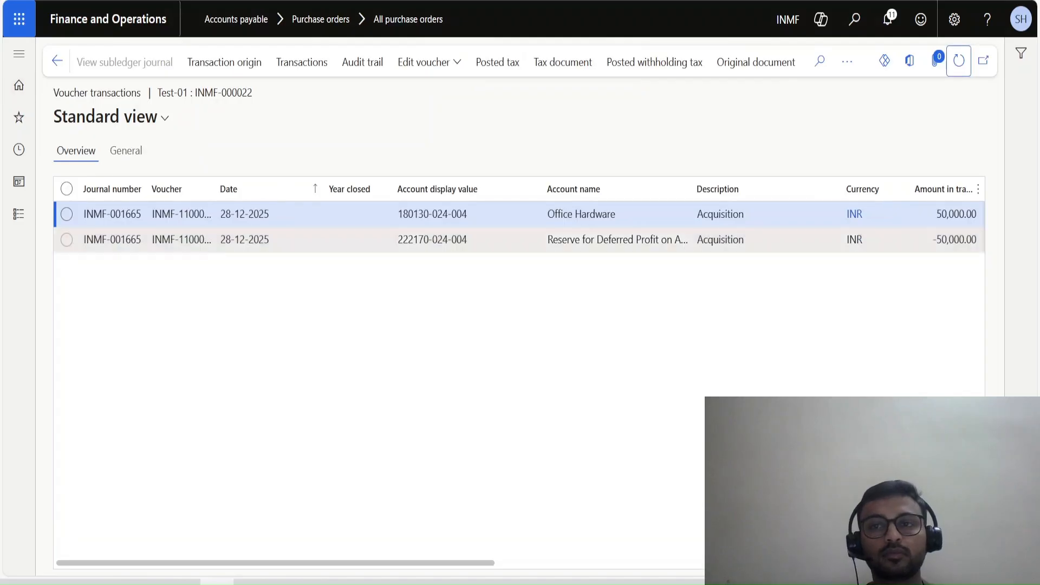
{"action": "left_click", "coordinate": [959, 61]}
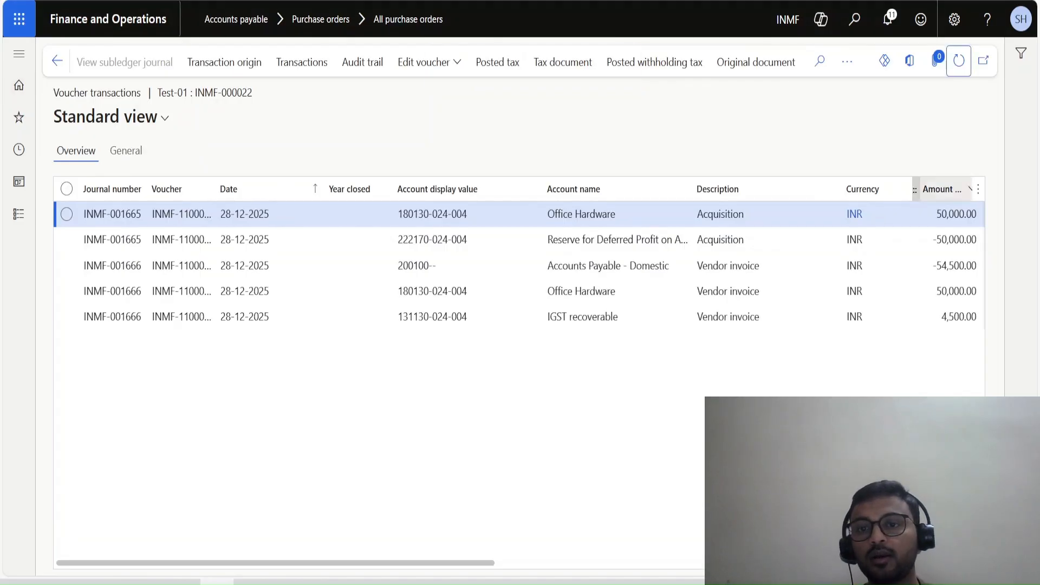
Examine the amounts and posting types of the vendor invoice lines for Accounts Payable - Domestic, Office Hardware and IGST recoverable.
{"action": "left_click", "coordinate": [770, 266]}
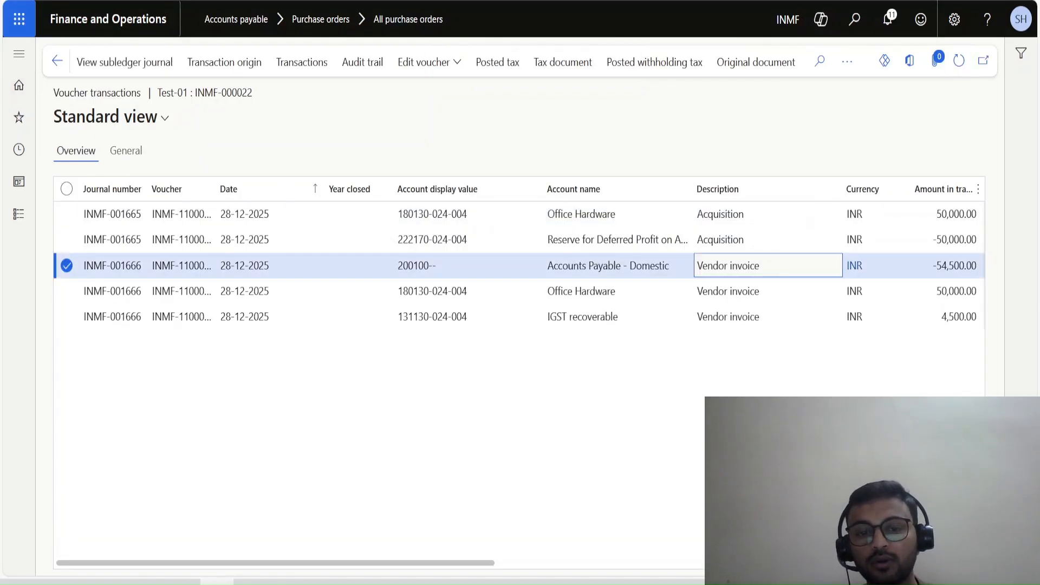
{"action": "left_click_drag", "start_coordinate": [347, 563], "coordinate": [435, 564]}
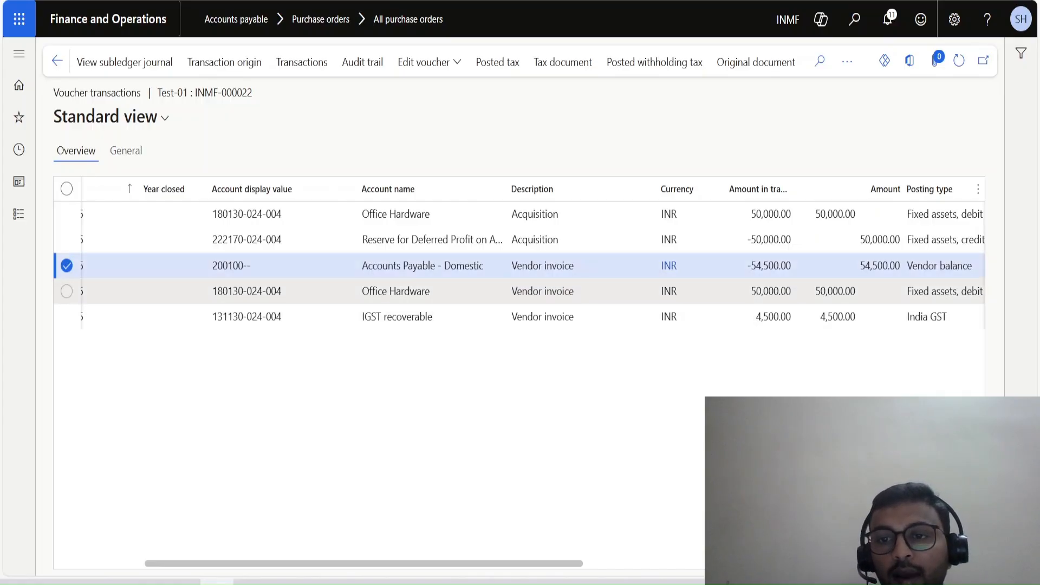
{"action": "double_click", "coordinate": [771, 266]}
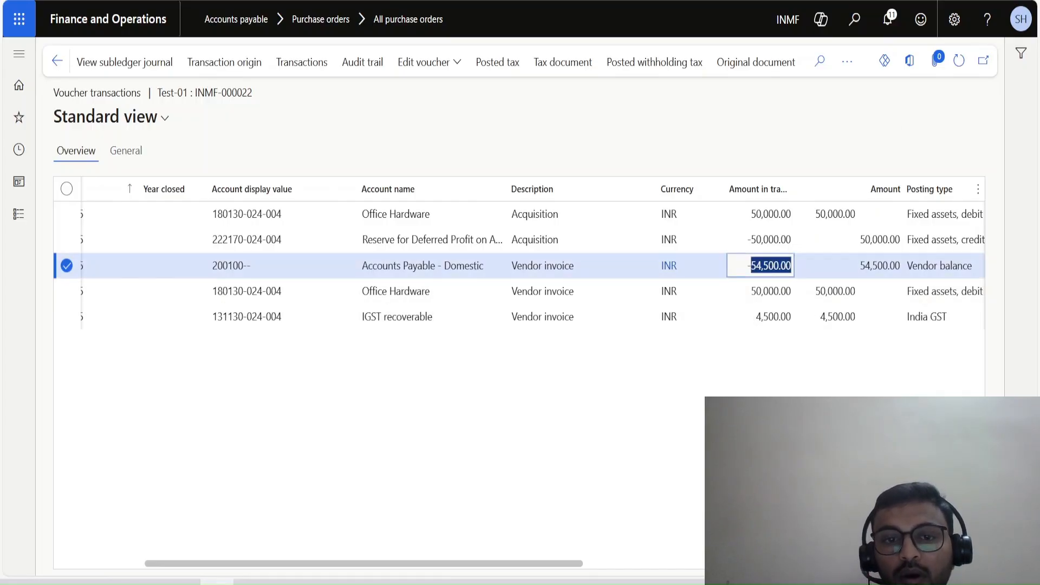
{"action": "left_click", "coordinate": [769, 362]}
{"action": "left_click_drag", "start_coordinate": [750, 291], "coordinate": [794, 293]}
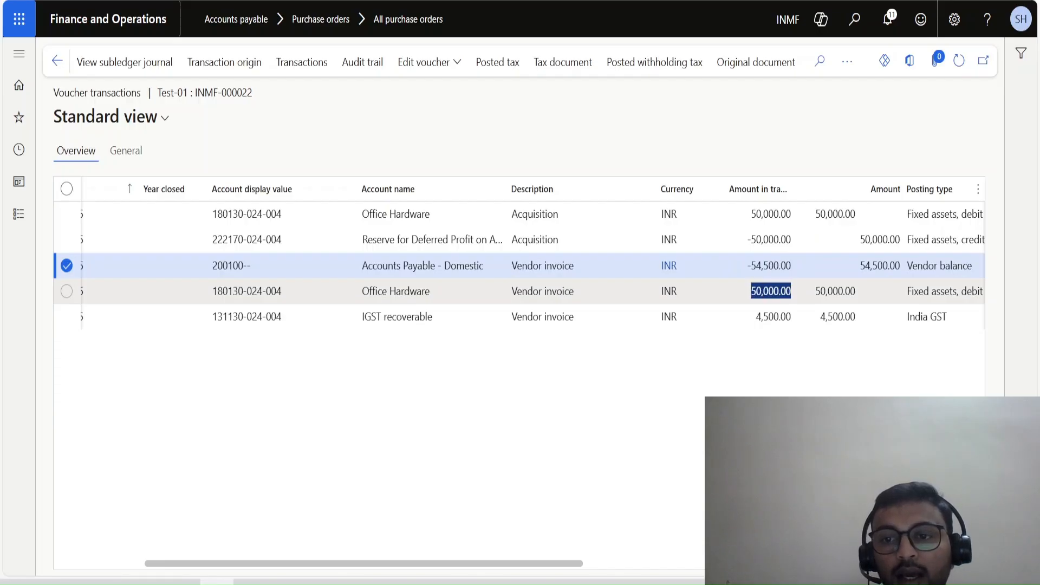
{"action": "left_click", "coordinate": [773, 318]}
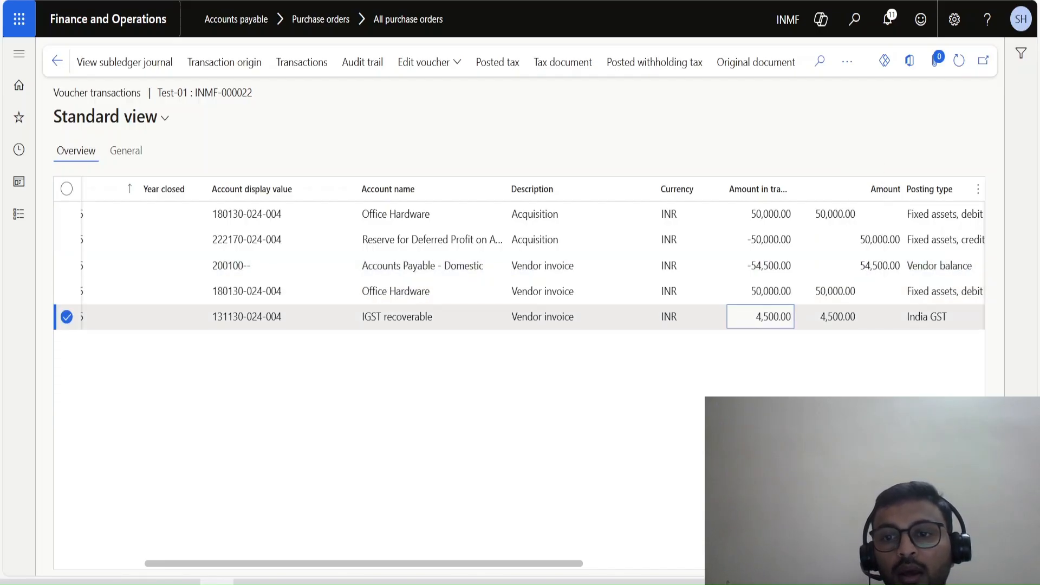
{"action": "double_click", "coordinate": [773, 317]}
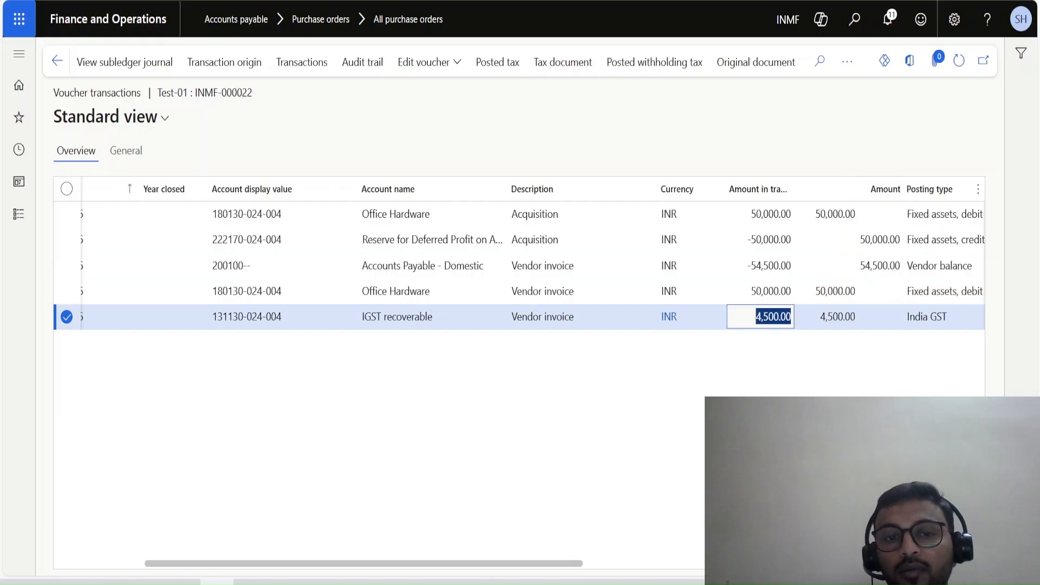
{"action": "left_click_drag", "start_coordinate": [432, 317], "coordinate": [362, 317]}
{"action": "left_click", "coordinate": [696, 317]}
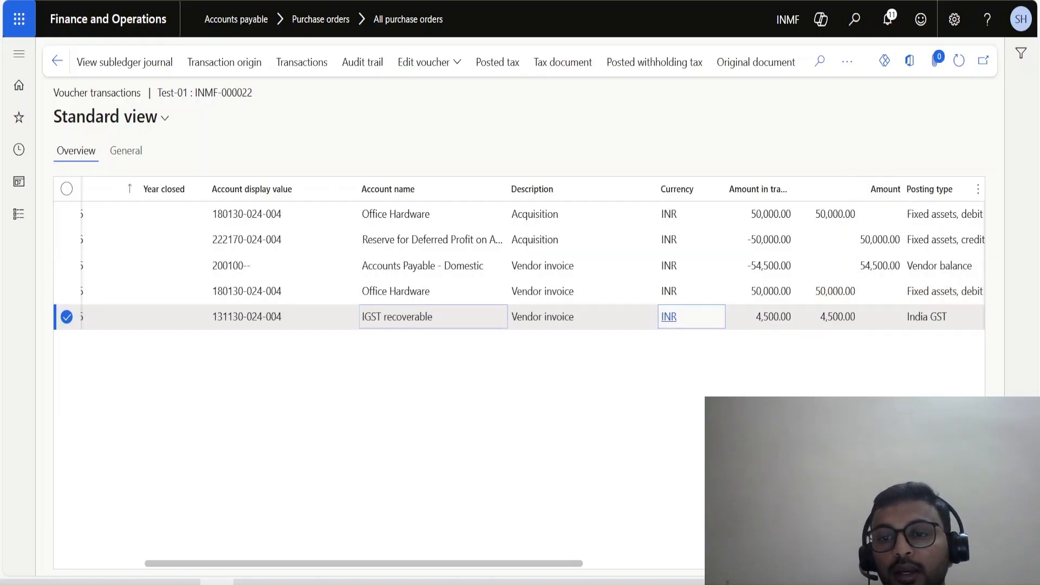
{"action": "left_click", "coordinate": [761, 317]}
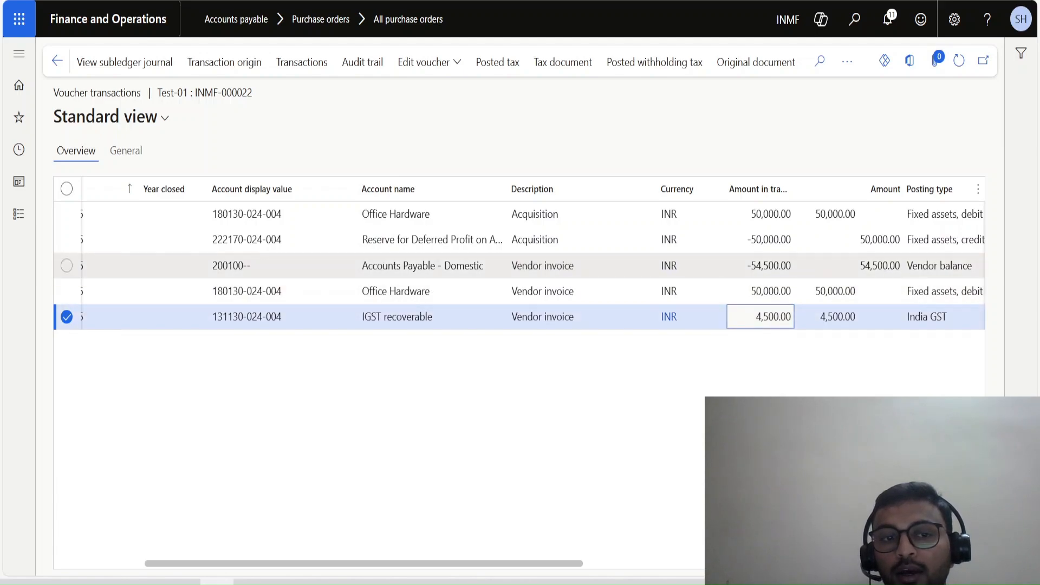
Compare the Accounts Payable - Domestic amount with the Office Hardware lines of the vendor invoice and the acquisition.
{"action": "double_click", "coordinate": [760, 264]}
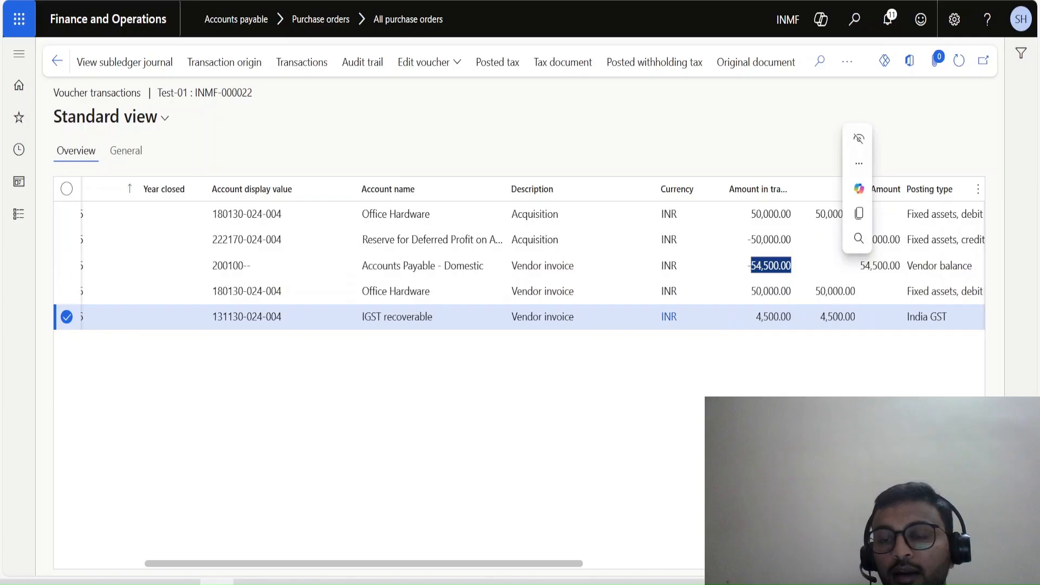
{"action": "left_click", "coordinate": [761, 265]}
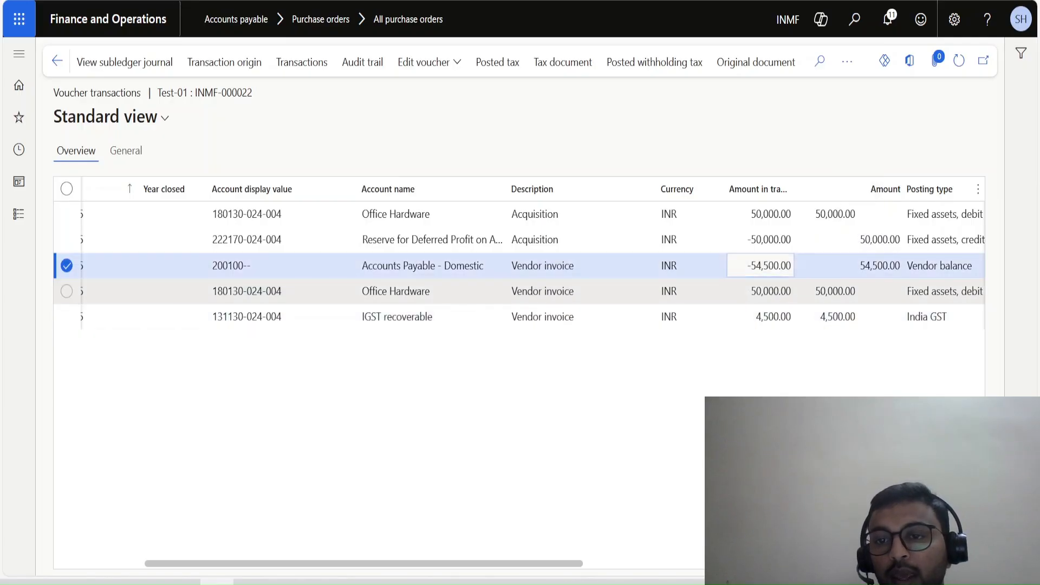
{"action": "left_click", "coordinate": [761, 291]}
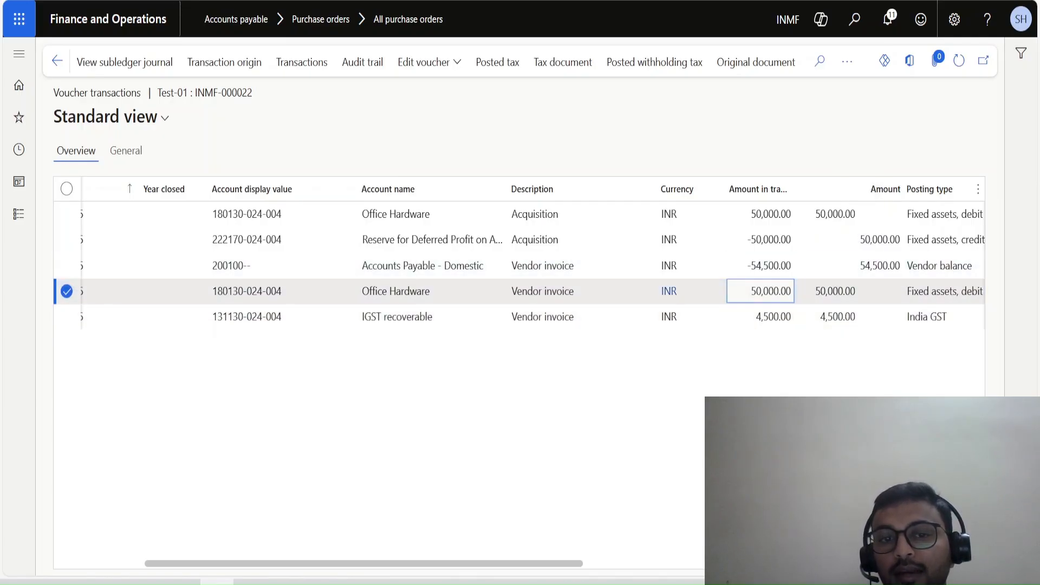
{"action": "double_click", "coordinate": [766, 291]}
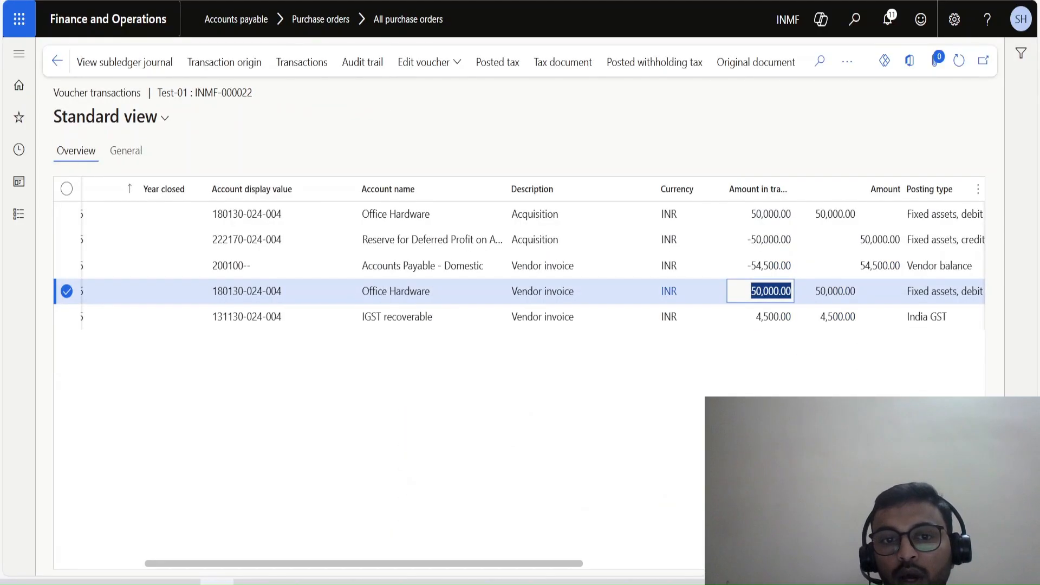
{"action": "left_click", "coordinate": [395, 214]}
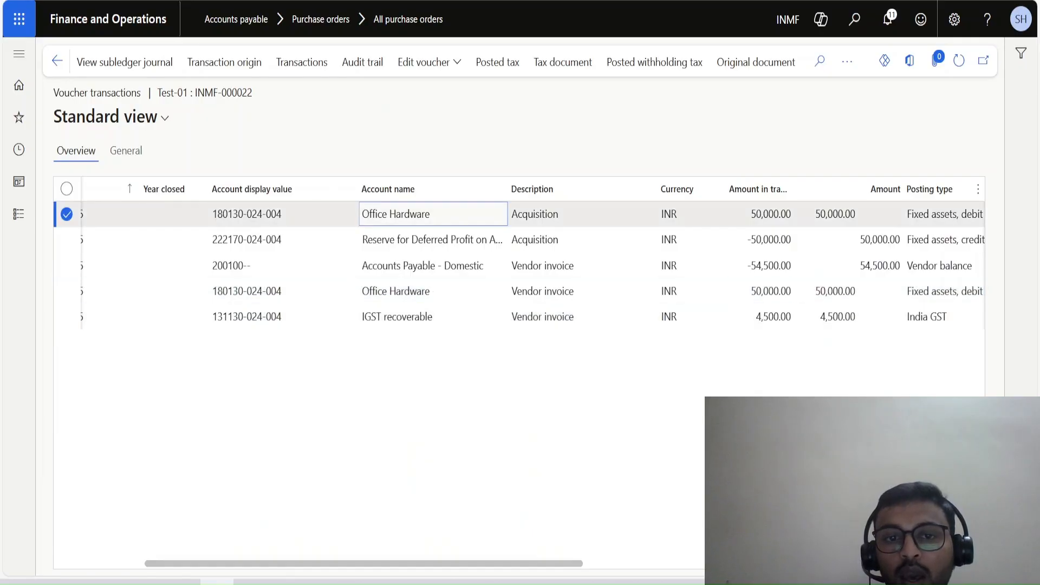
Examine the acquisition line for Reserve for Deferred Profit on Assets and the posting layers of the voucher lines.
{"action": "left_click", "coordinate": [433, 240]}
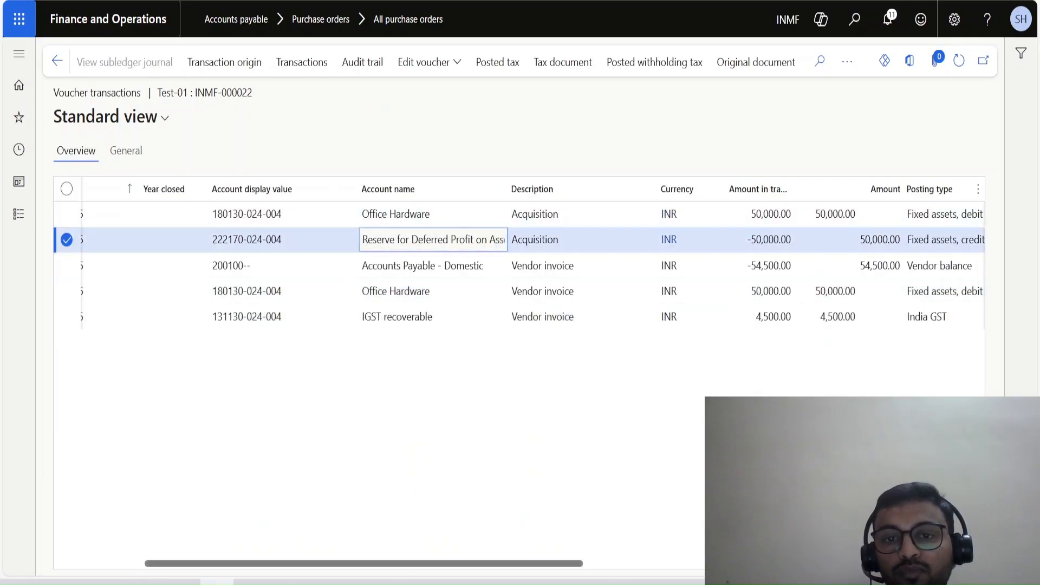
{"action": "scroll", "coordinate": [519, 266], "scroll_direction": "right", "scroll_amount": 5}
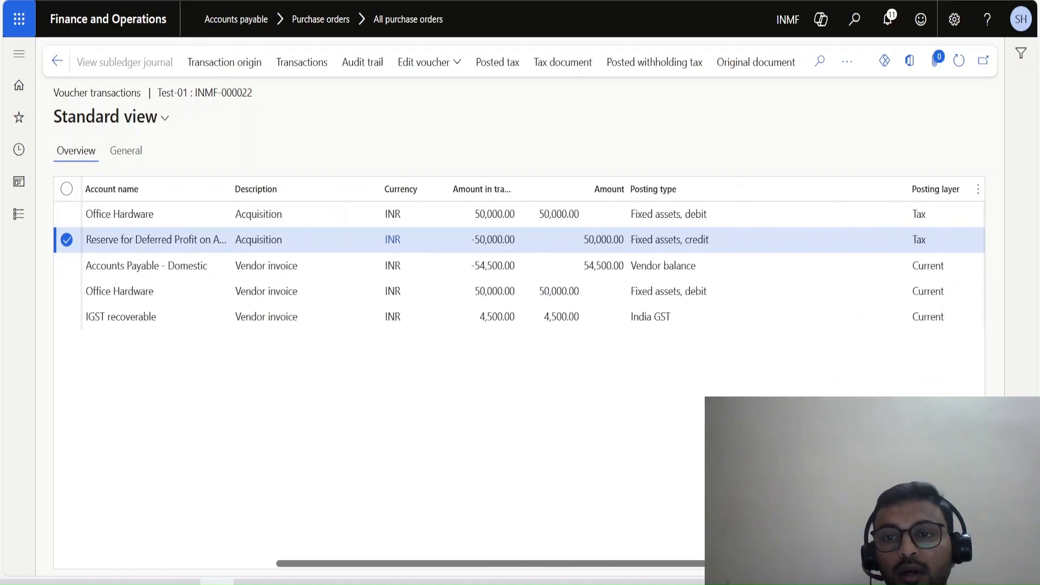
{"action": "scroll", "coordinate": [519, 265], "scroll_direction": "left", "scroll_amount": 5}
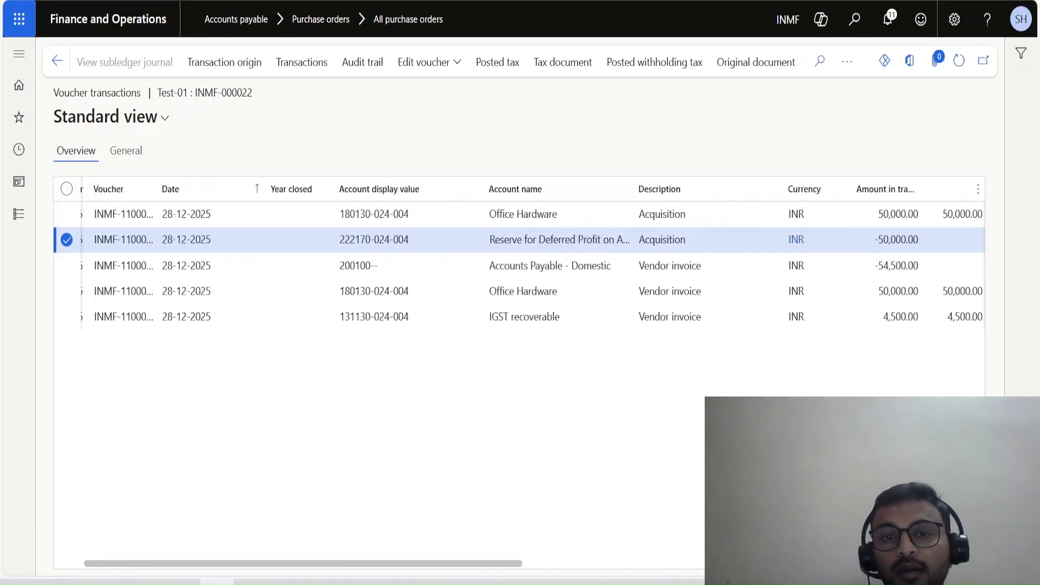
{"action": "scroll", "coordinate": [519, 265], "scroll_direction": "right", "scroll_amount": 8}
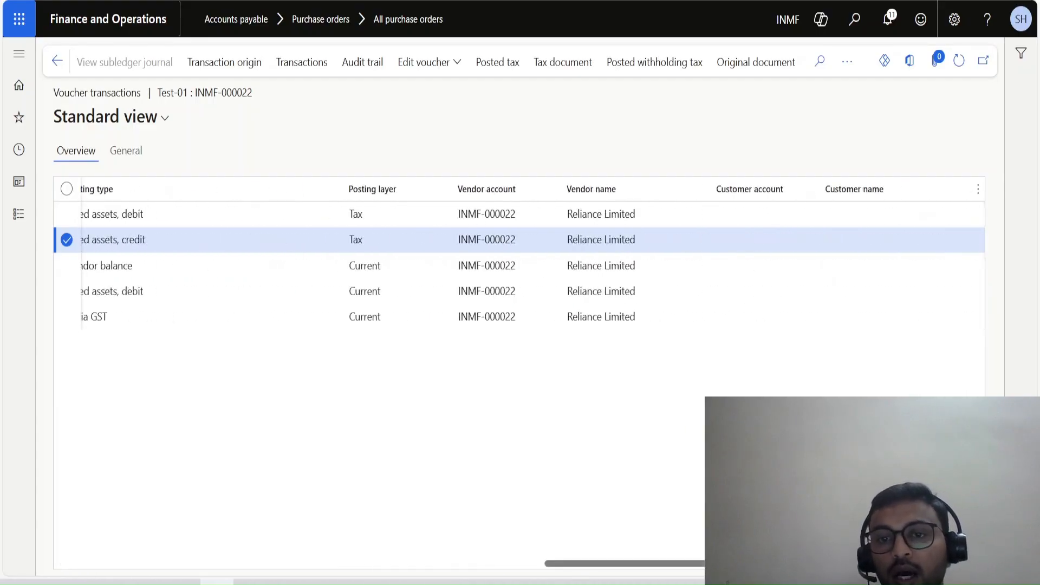
{"action": "scroll", "coordinate": [519, 265], "scroll_direction": "left", "scroll_amount": 8}
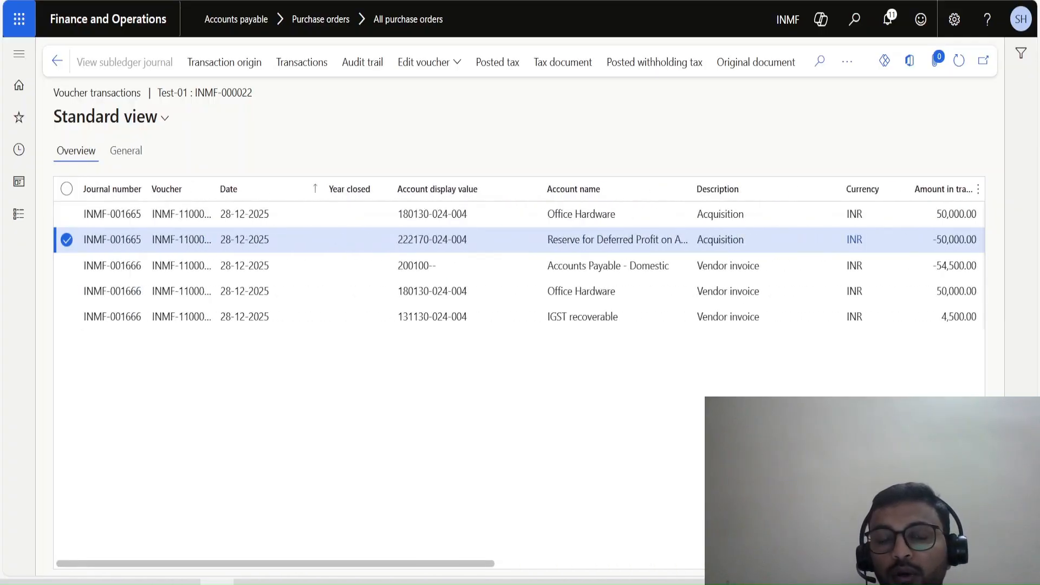
{"action": "scroll", "coordinate": [520, 265], "scroll_direction": "right", "scroll_amount": 8}
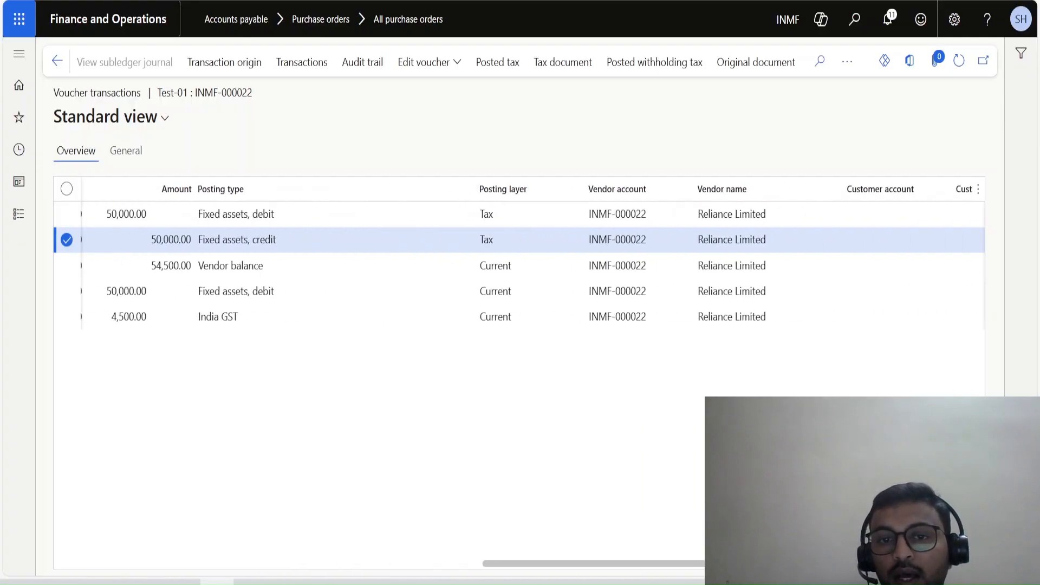
{"action": "left_click", "coordinate": [520, 215]}
{"action": "left_click", "coordinate": [520, 240]}
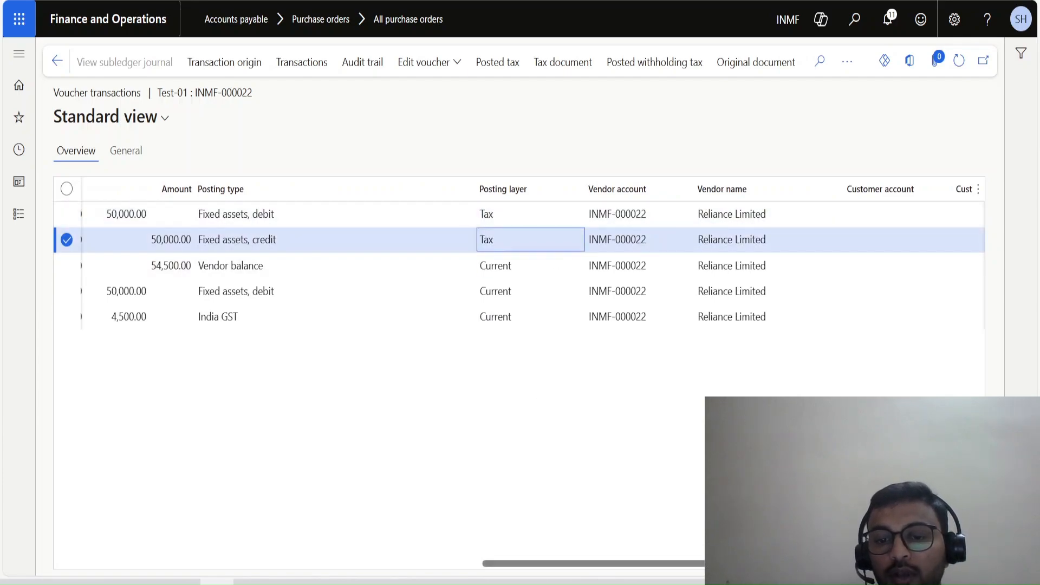
{"action": "scroll", "coordinate": [519, 266], "scroll_direction": "left", "scroll_amount": 8}
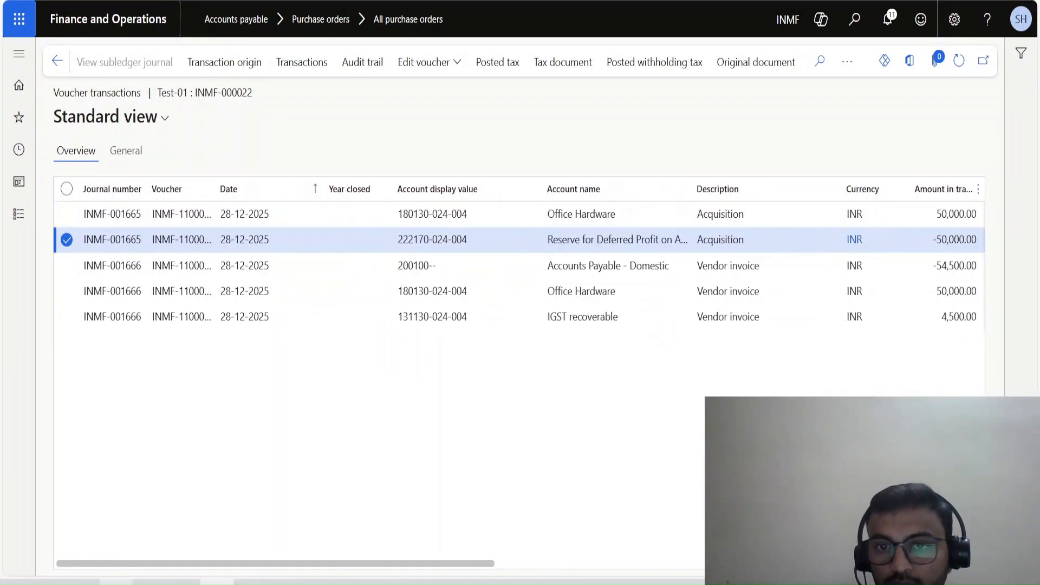
Compare the account names of the two acquisition lines, Office Hardware and Reserve for Deferred Profit on Assets.
{"action": "left_click", "coordinate": [469, 214]}
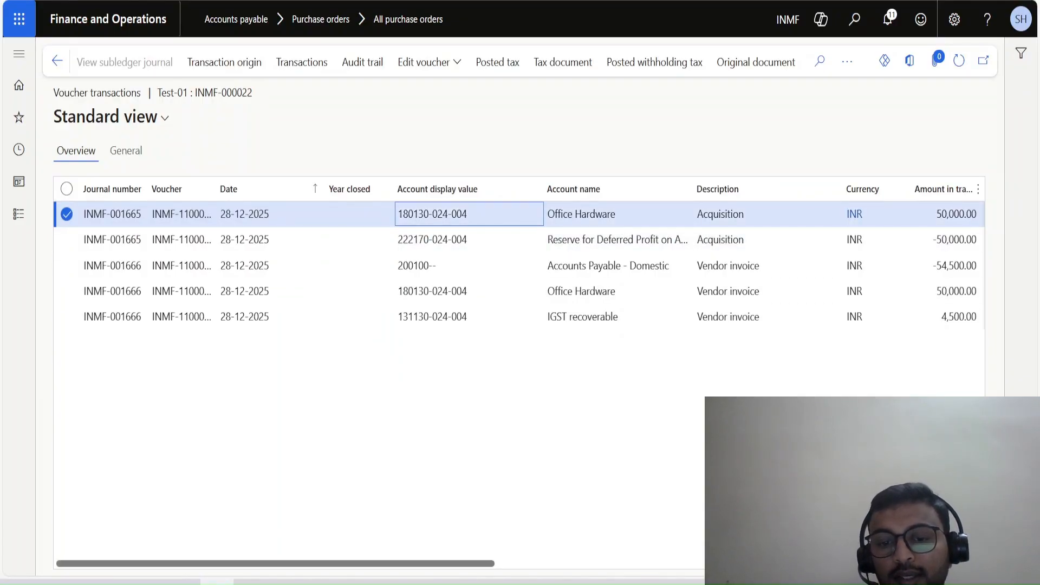
{"action": "scroll", "coordinate": [519, 266], "scroll_direction": "right", "scroll_amount": 5}
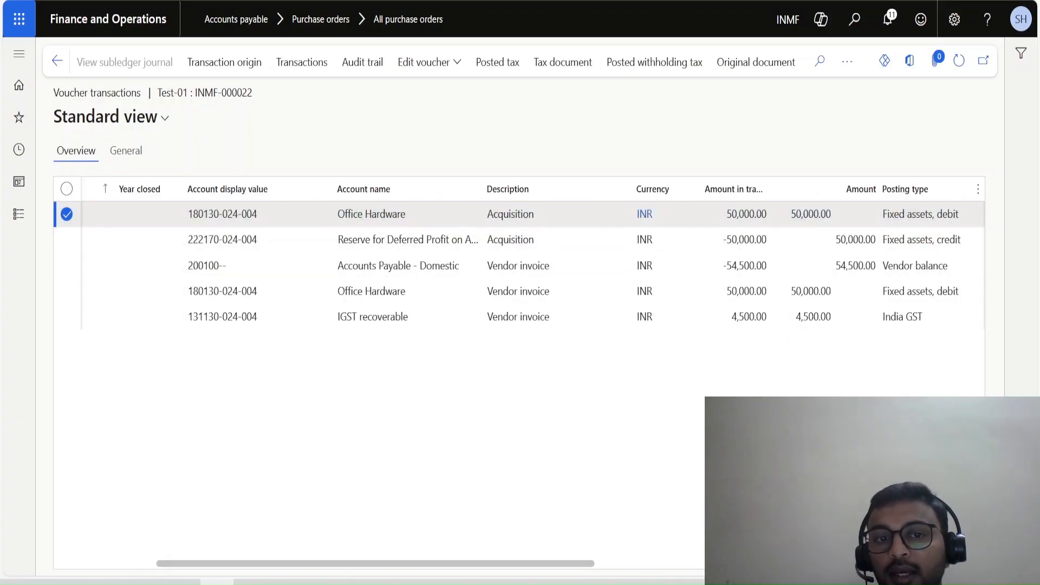
{"action": "left_click_drag", "start_coordinate": [409, 214], "coordinate": [481, 239]}
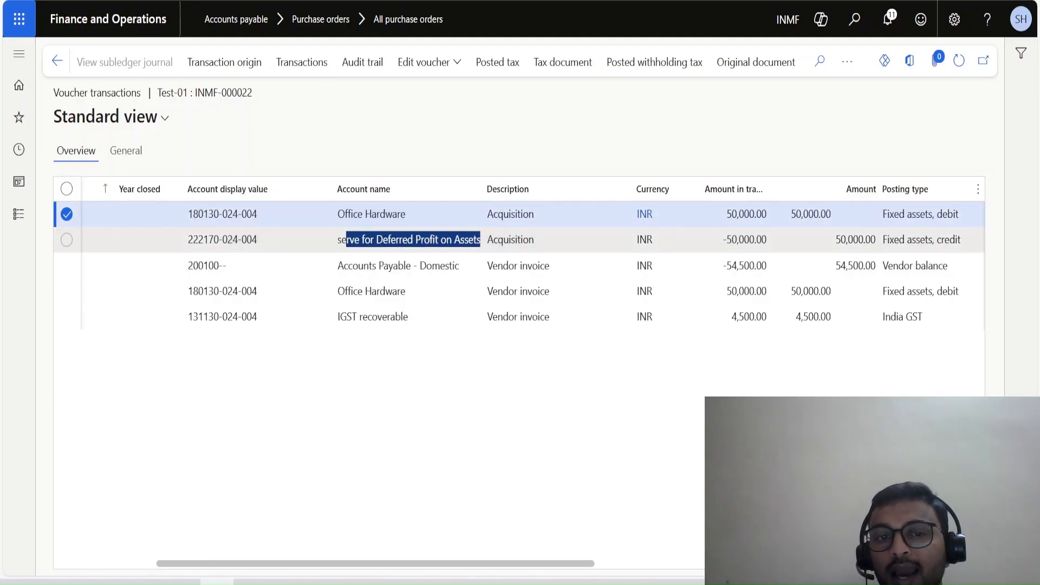
{"action": "double_click", "coordinate": [369, 240]}
{"action": "left_click_drag", "start_coordinate": [368, 239], "coordinate": [480, 240]}
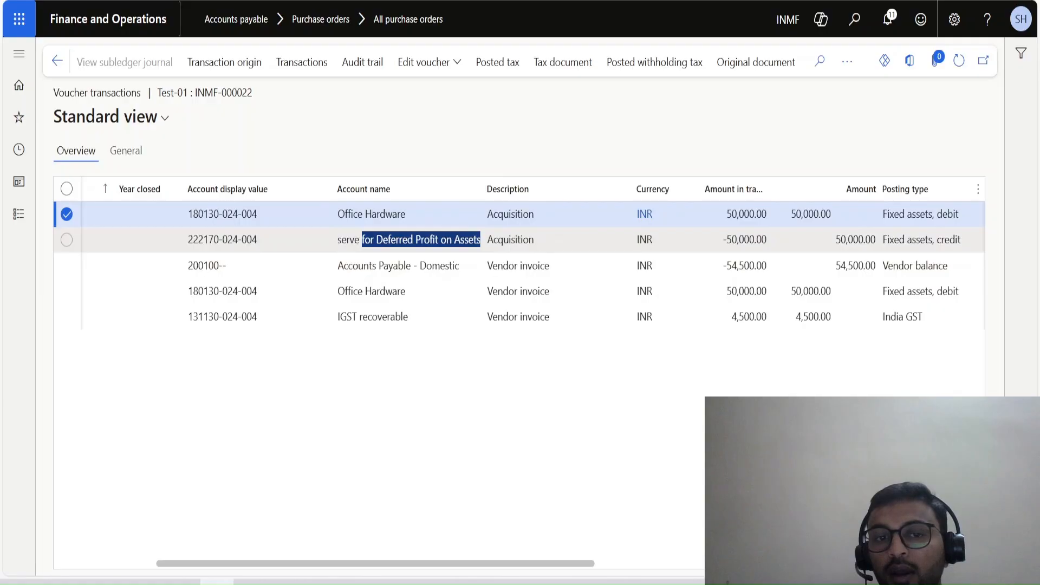
{"action": "left_click", "coordinate": [346, 239]}
{"action": "left_click_drag", "start_coordinate": [341, 240], "coordinate": [480, 240]}
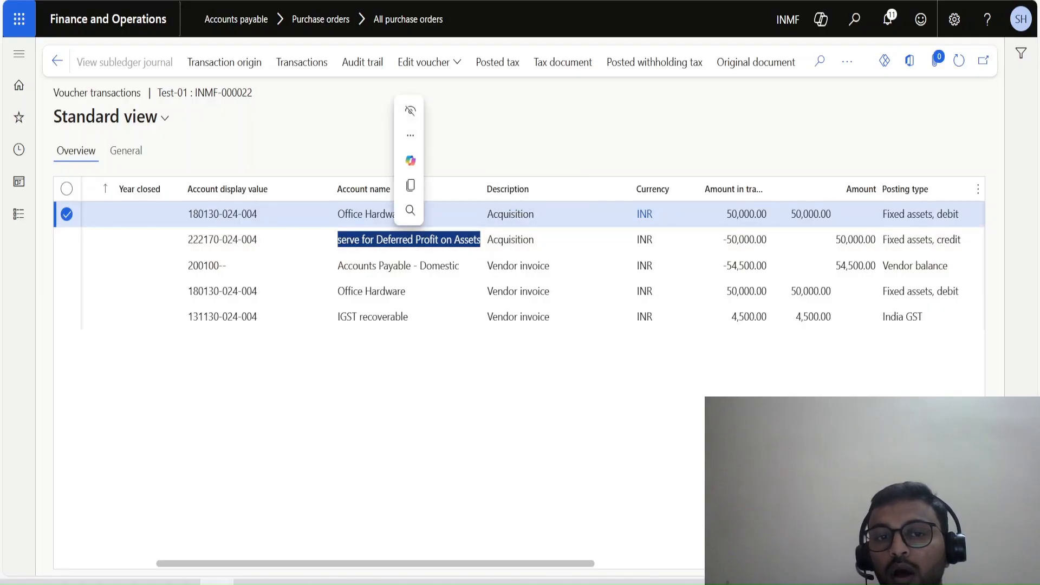
{"action": "left_click", "coordinate": [438, 239]}
{"action": "left_click_drag", "start_coordinate": [437, 240], "coordinate": [345, 239]}
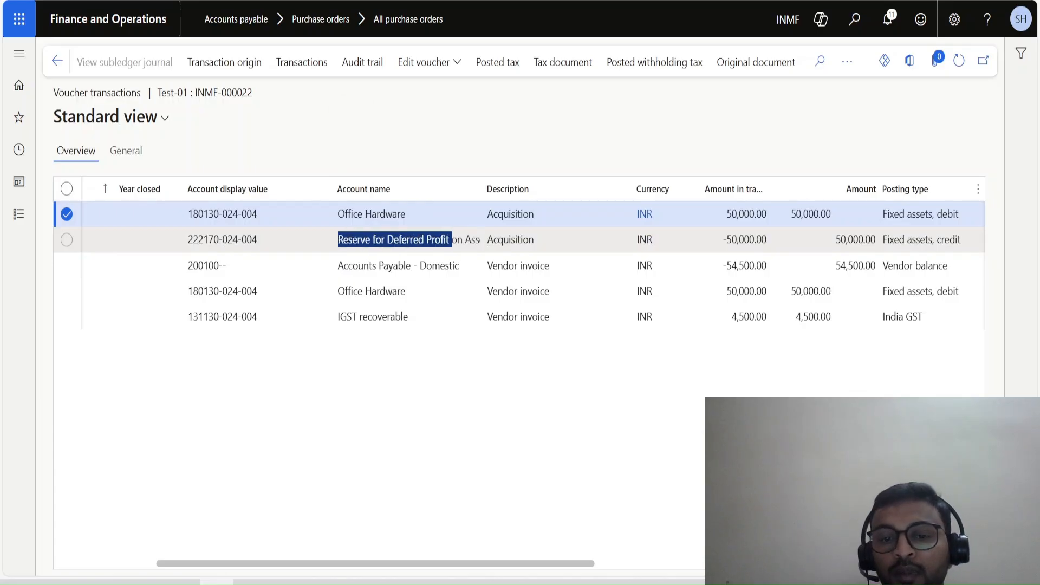
Check the posting layer of both acquisition lines and leave the voucher transactions.
{"action": "left_click_drag", "start_coordinate": [412, 564], "coordinate": [587, 564]}
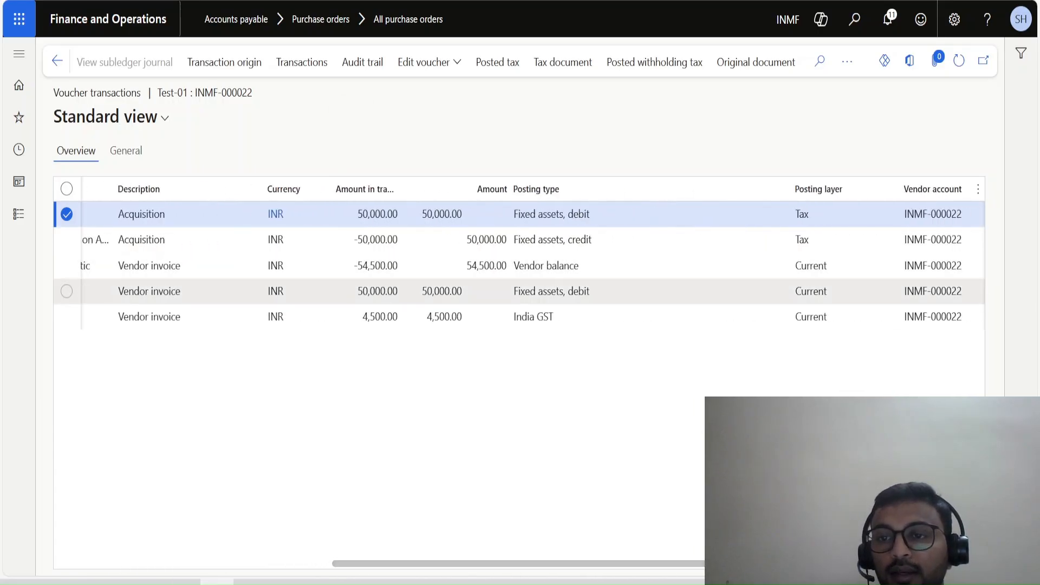
{"action": "left_click_drag", "start_coordinate": [812, 240], "coordinate": [763, 240]}
{"action": "left_click_drag", "start_coordinate": [813, 215], "coordinate": [789, 241]}
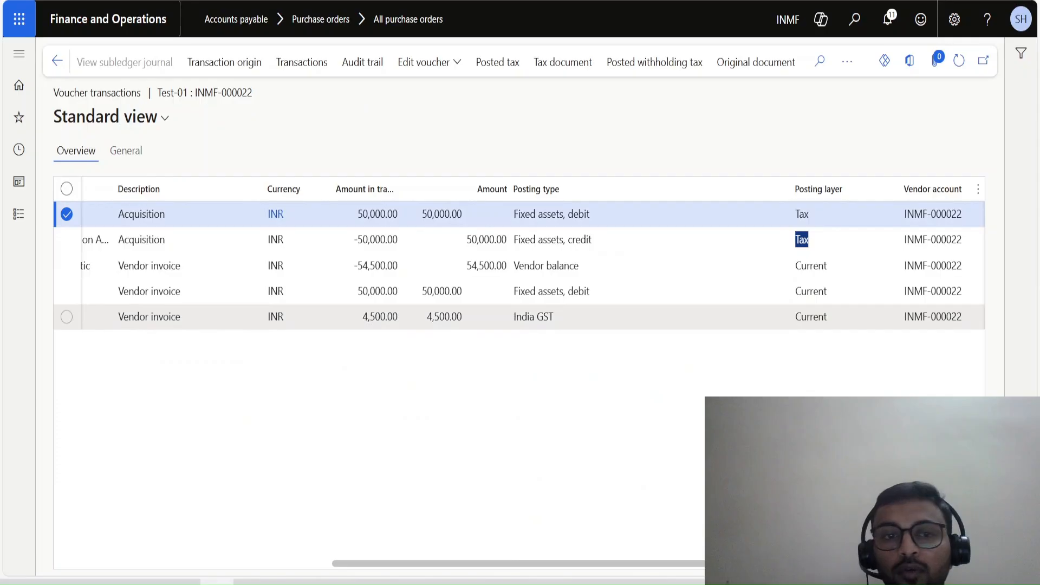
{"action": "left_click", "coordinate": [57, 60]}
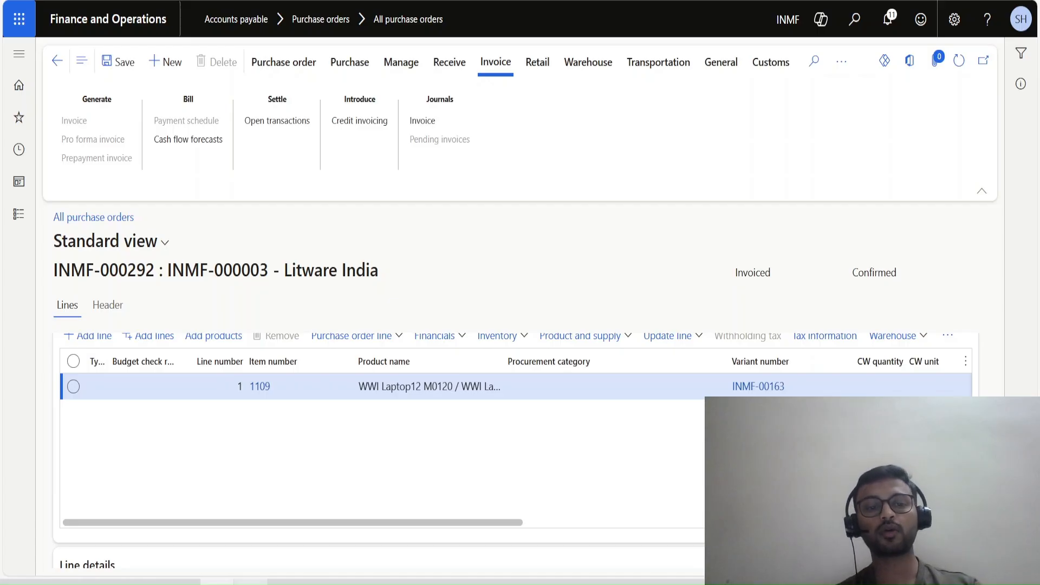
Switch to the Excel workbook, look up the purchase order number in cell S9 of Sheet3, and return to Finance and Operations.
{"action": "left_click", "coordinate": [250, 582]}
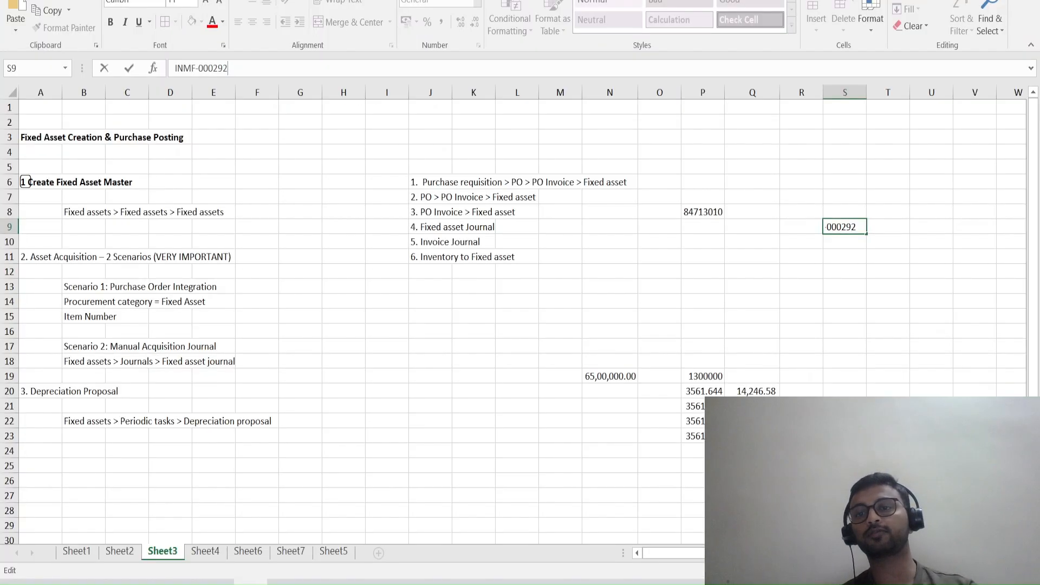
{"action": "key", "text": "Escape"}
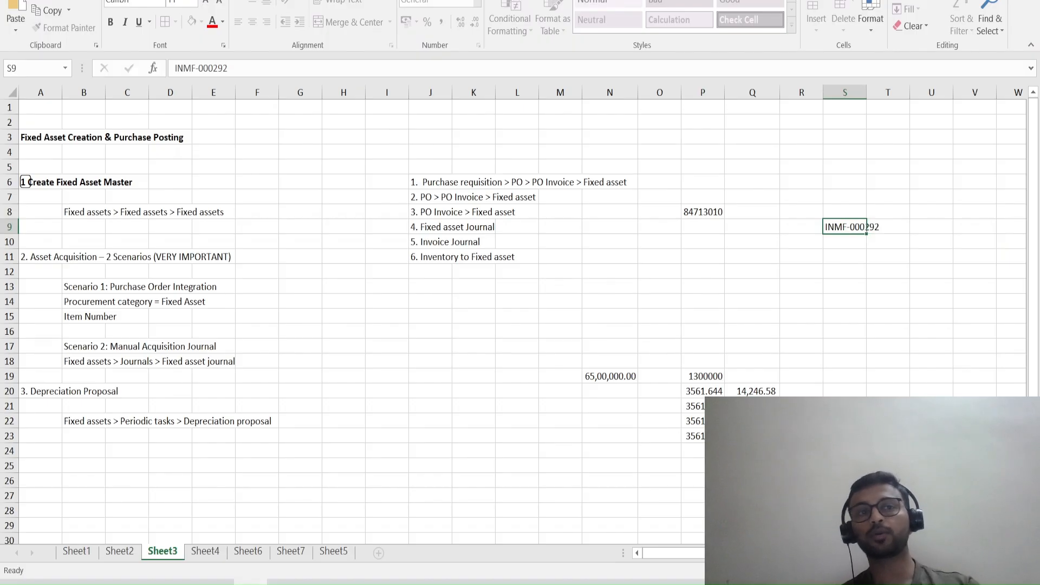
{"action": "left_click_drag", "start_coordinate": [230, 68], "coordinate": [175, 68]}
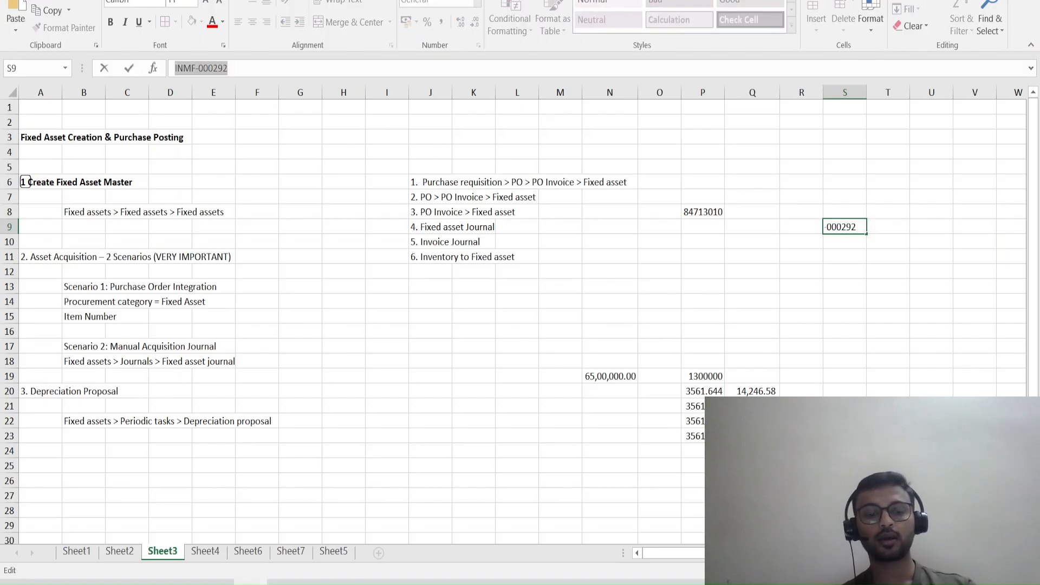
{"action": "key", "text": "alt+Tab"}
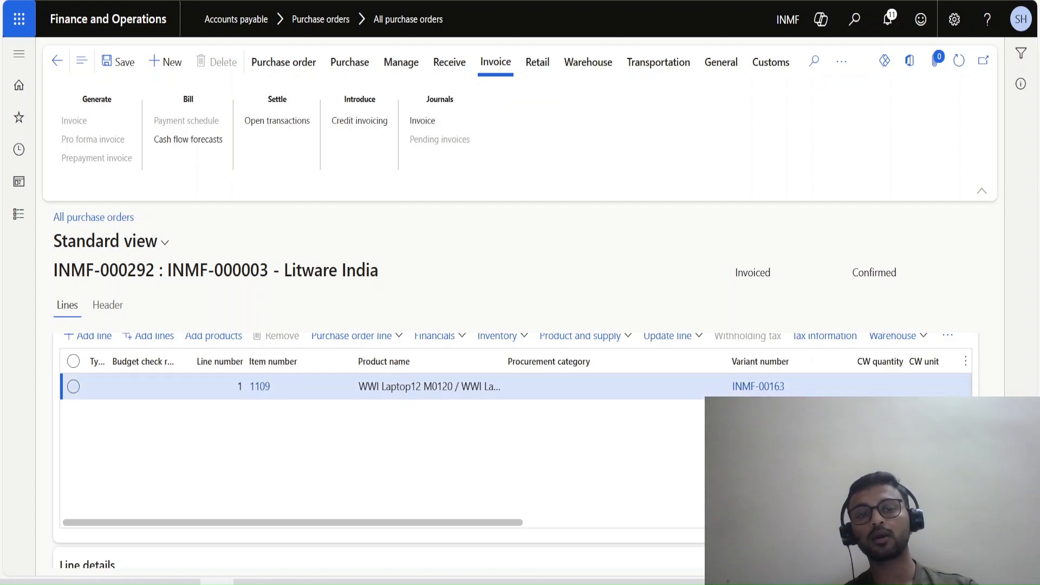
Open the voucher transactions of the posted invoice for the WWI Laptop12 M0120 purchase order.
{"action": "scroll", "coordinate": [515, 451], "scroll_direction": "down", "scroll_amount": 1}
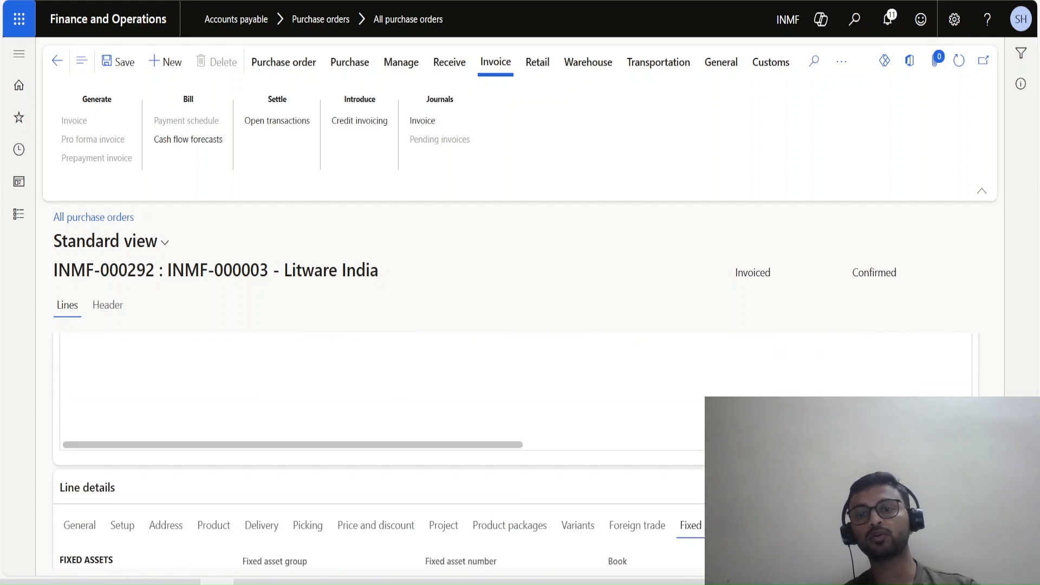
{"action": "scroll", "coordinate": [516, 451], "scroll_direction": "up", "scroll_amount": 2}
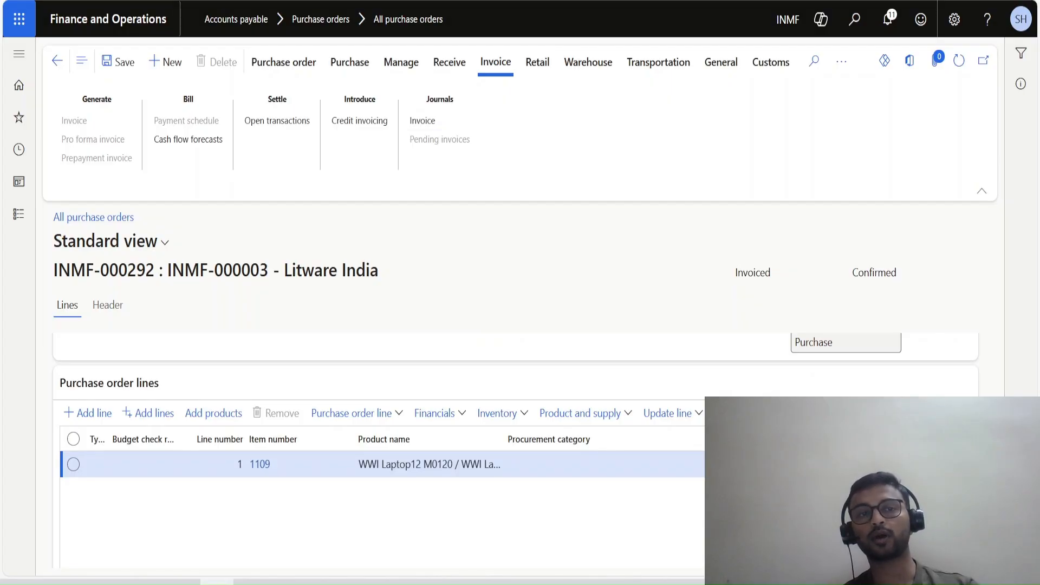
{"action": "left_click", "coordinate": [422, 121]}
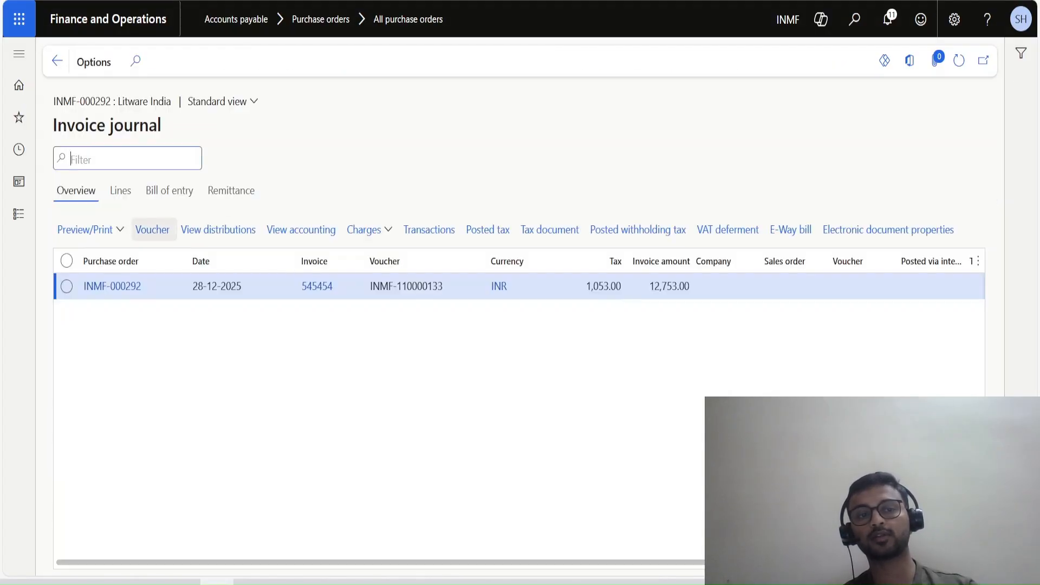
{"action": "left_click", "coordinate": [153, 229]}
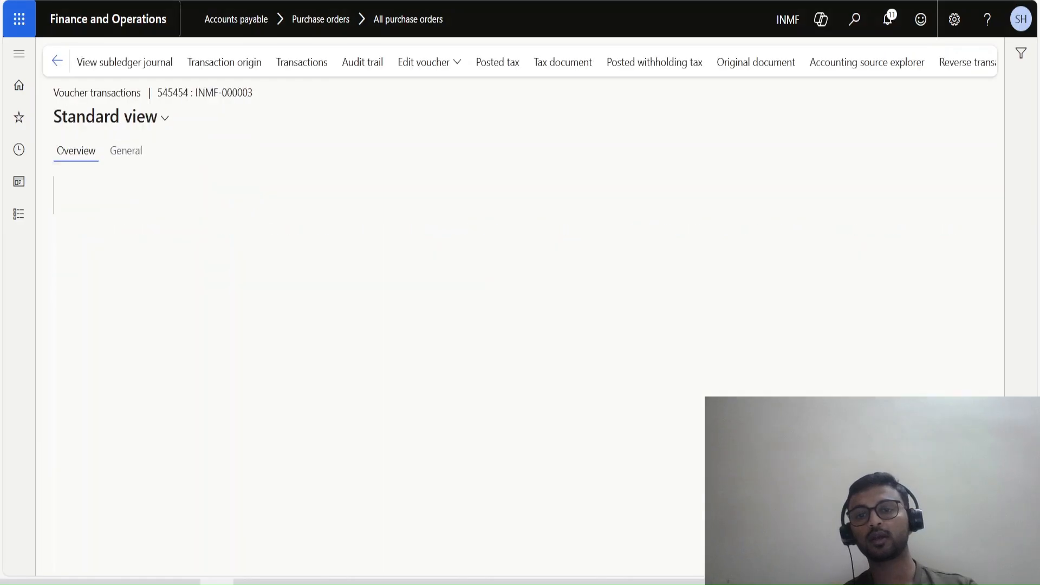
Examine the laptop voucher's acquisition lines for Reserve for Deferred Profit on Assets and Office Hardware, including amounts and posting types.
{"action": "left_click", "coordinate": [749, 369]}
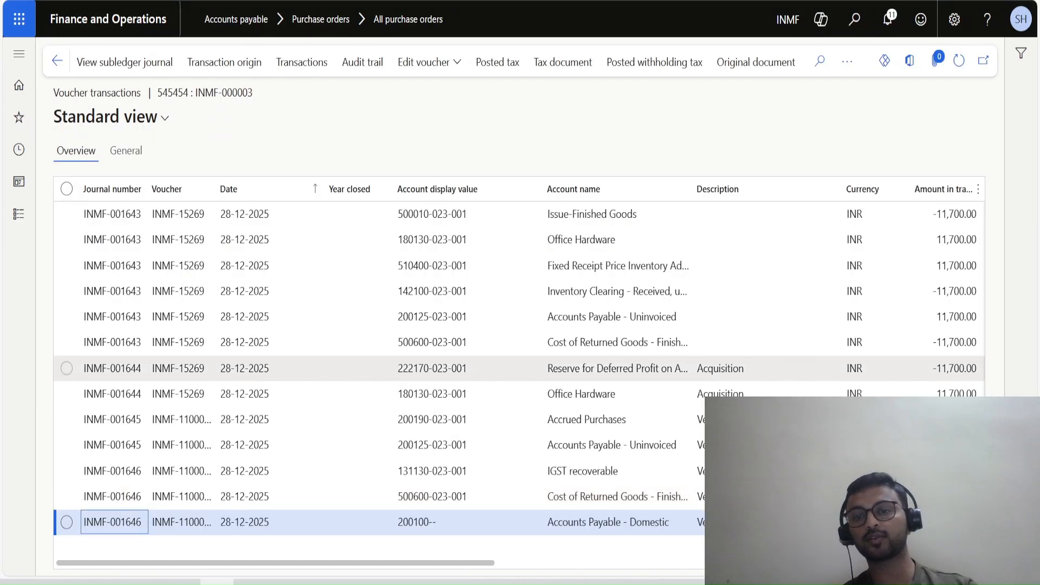
{"action": "left_click", "coordinate": [748, 394]}
{"action": "left_click_drag", "start_coordinate": [423, 564], "coordinate": [642, 564]}
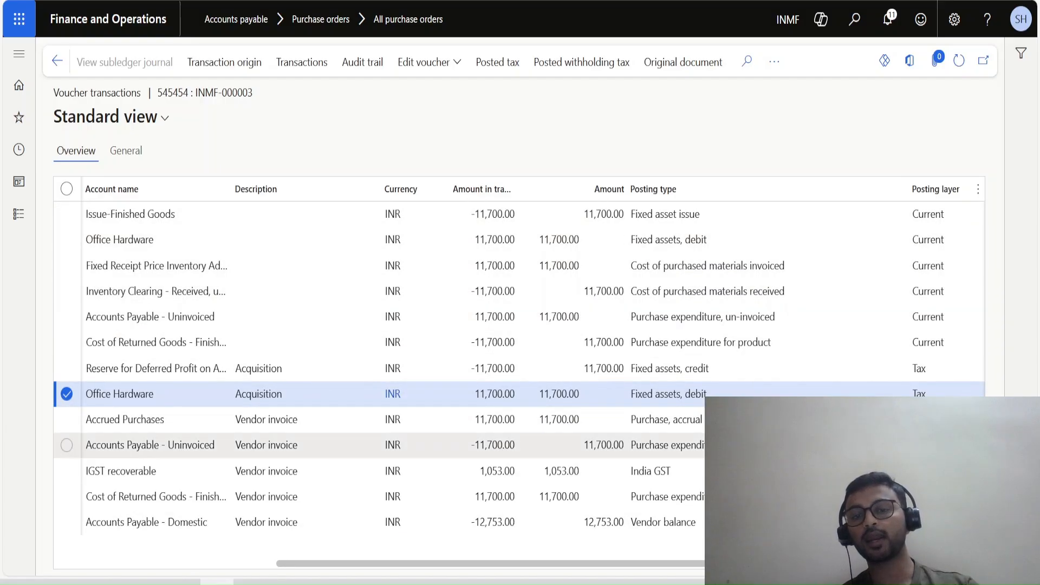
{"action": "left_click_drag", "start_coordinate": [491, 564], "coordinate": [572, 564]}
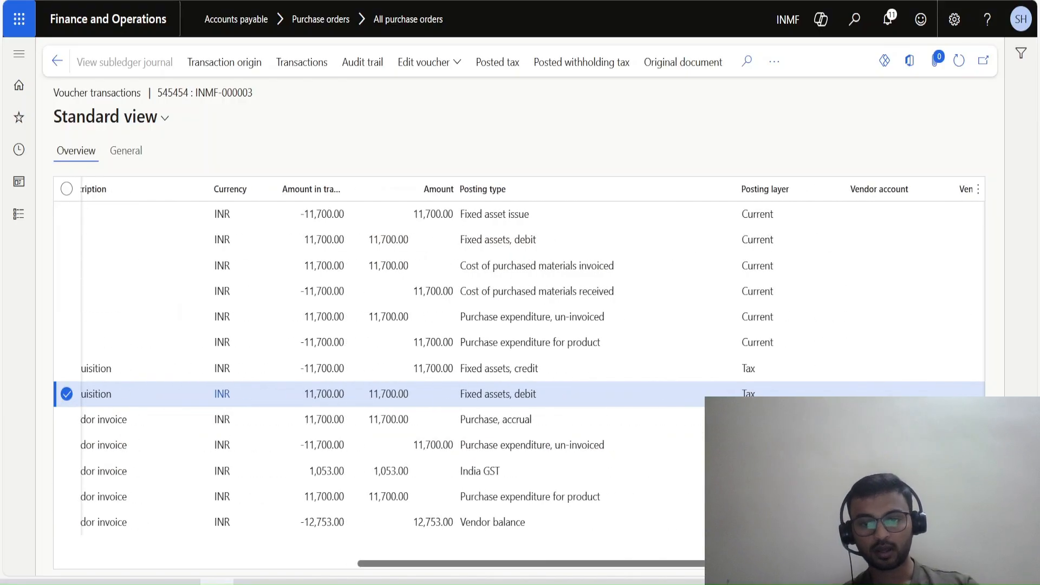
{"action": "left_click_drag", "start_coordinate": [404, 394], "coordinate": [429, 395]}
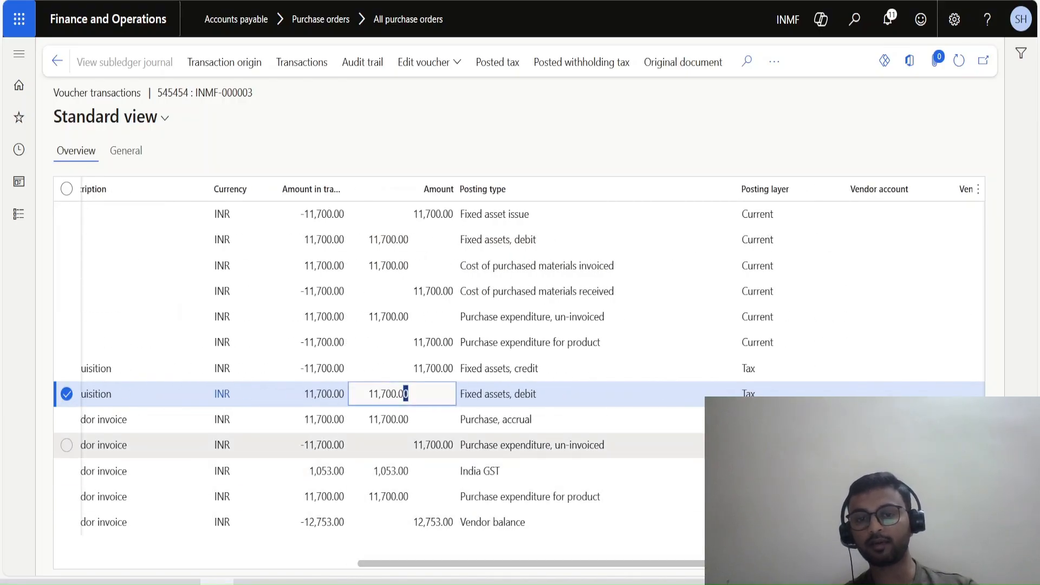
{"action": "left_click", "coordinate": [431, 446]}
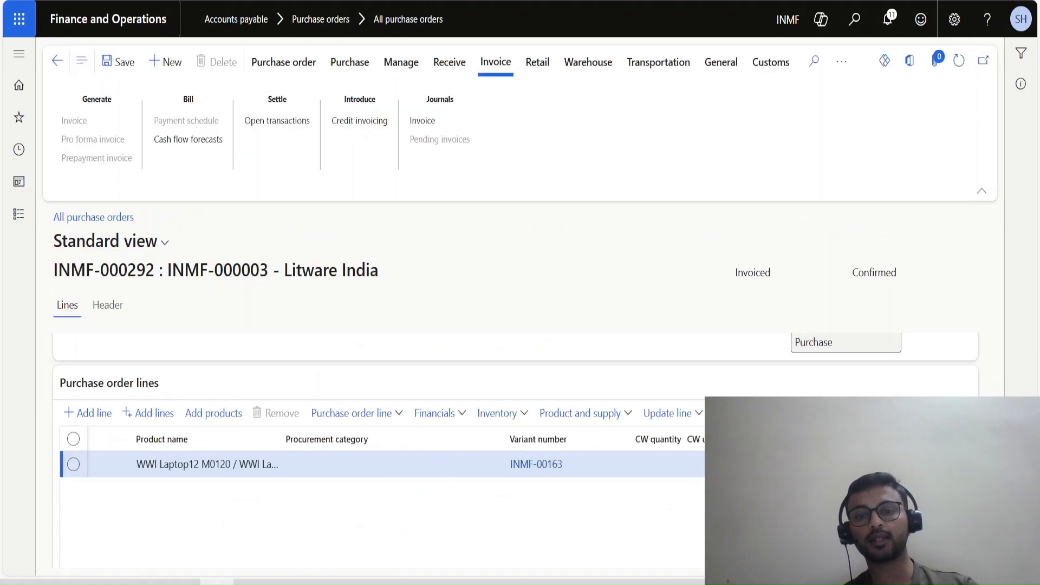
Leave the balances of fixed asset Off_Equip-000007, open its books and review the depreciation settings of the Test_Co book.
{"action": "scroll", "coordinate": [380, 477], "scroll_direction": "down", "scroll_amount": 5}
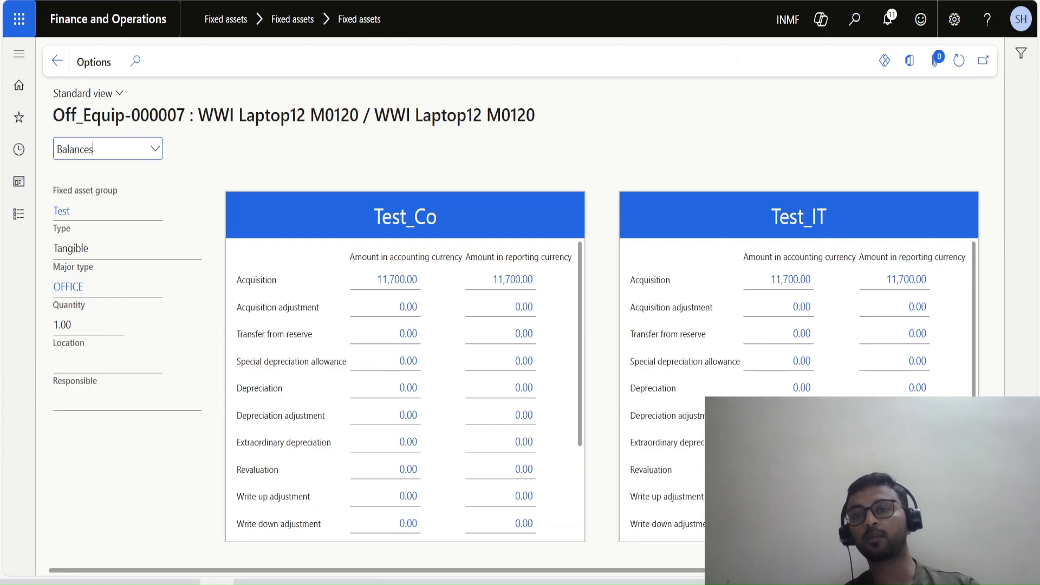
{"action": "left_click", "coordinate": [57, 60]}
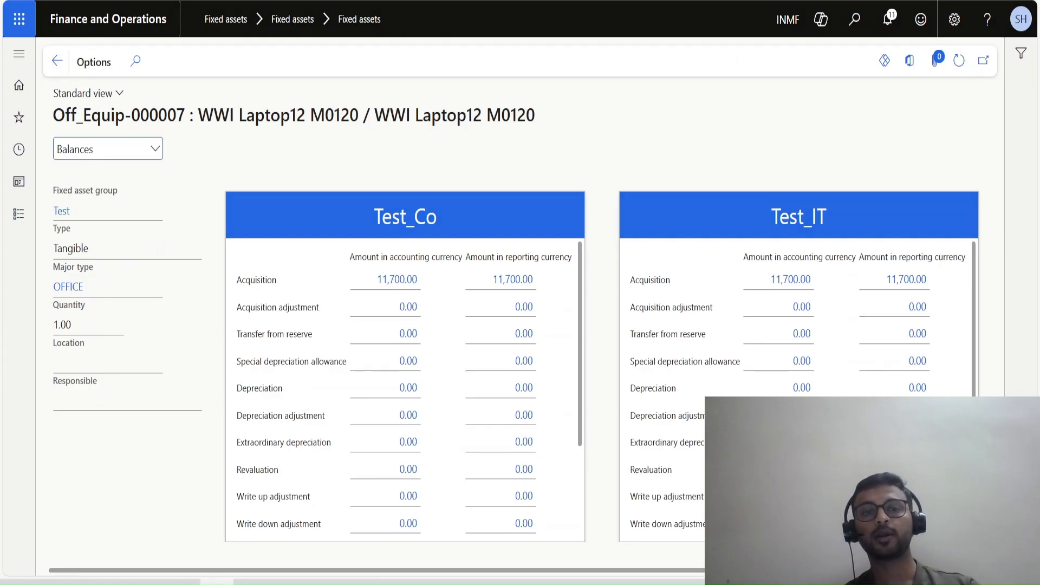
{"action": "left_click", "coordinate": [235, 62]}
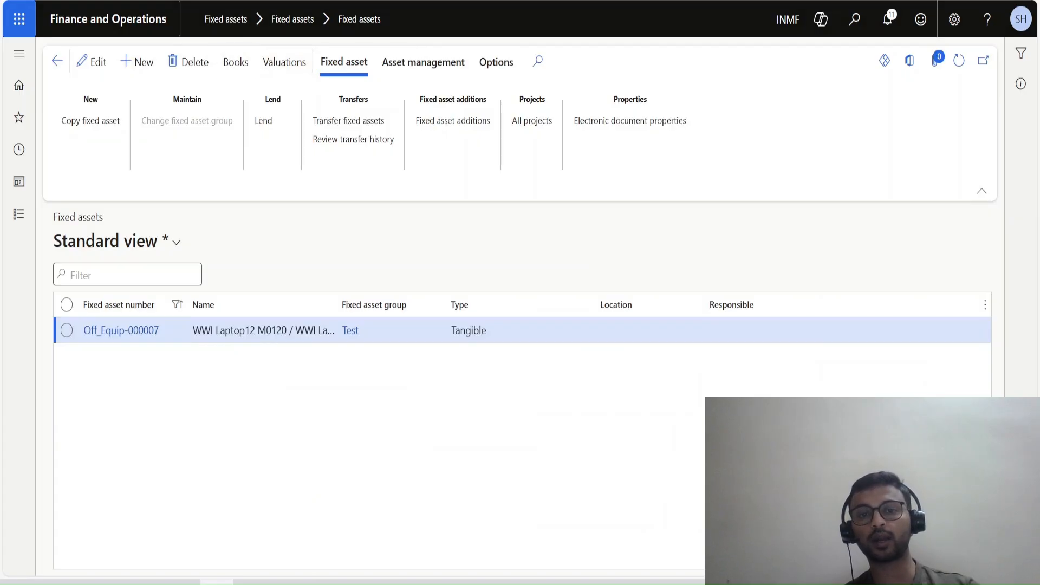
{"action": "scroll", "coordinate": [488, 398], "scroll_direction": "down", "scroll_amount": 10}
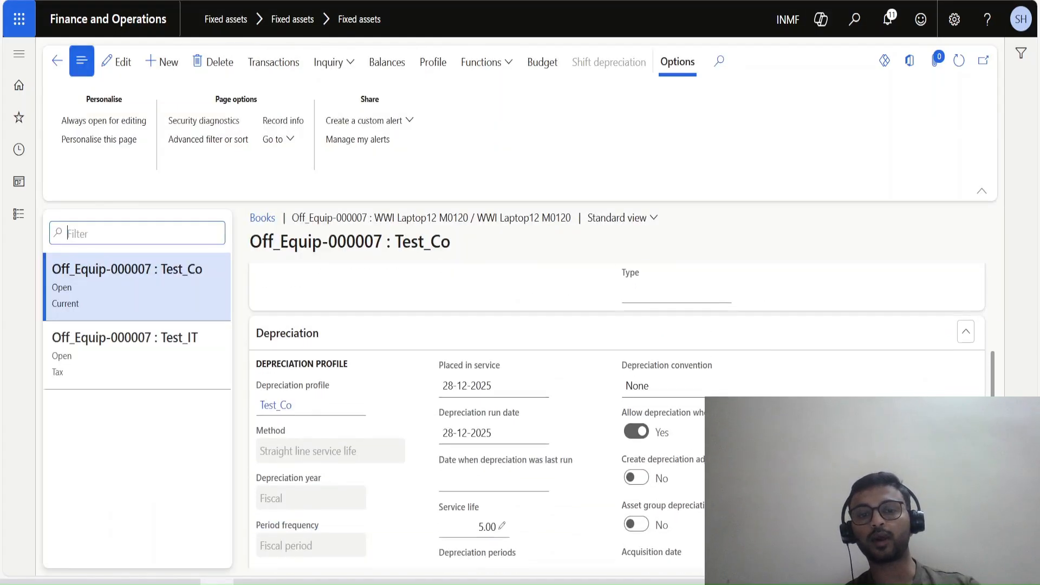
{"action": "scroll", "coordinate": [541, 412], "scroll_direction": "up", "scroll_amount": 2}
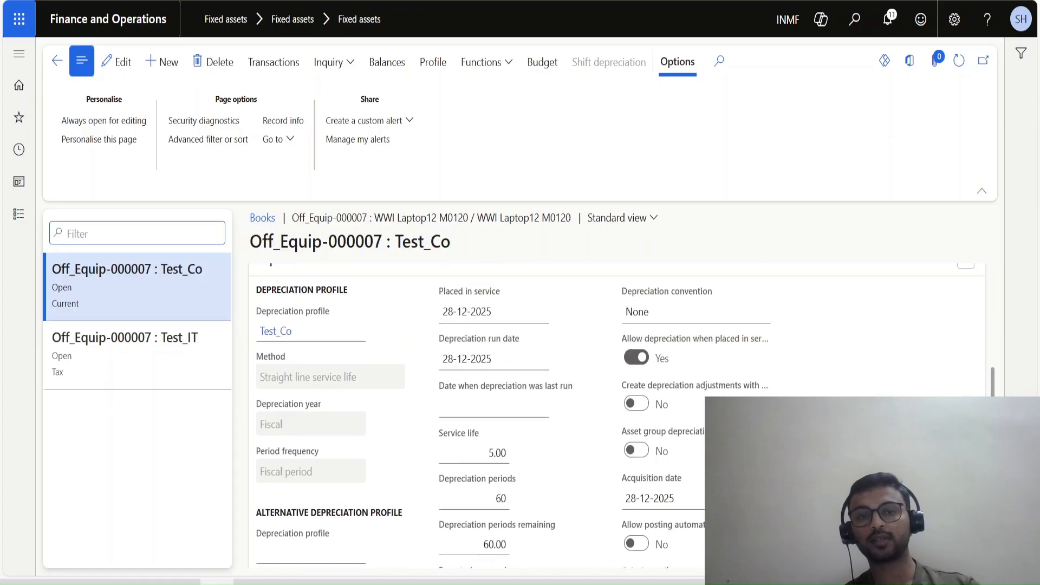
Review the purchase, depreciation and general settings of the Test_Co book for Off_Equip-000007 and return to the fixed assets list.
{"action": "scroll", "coordinate": [536, 368], "scroll_direction": "down", "scroll_amount": 10}
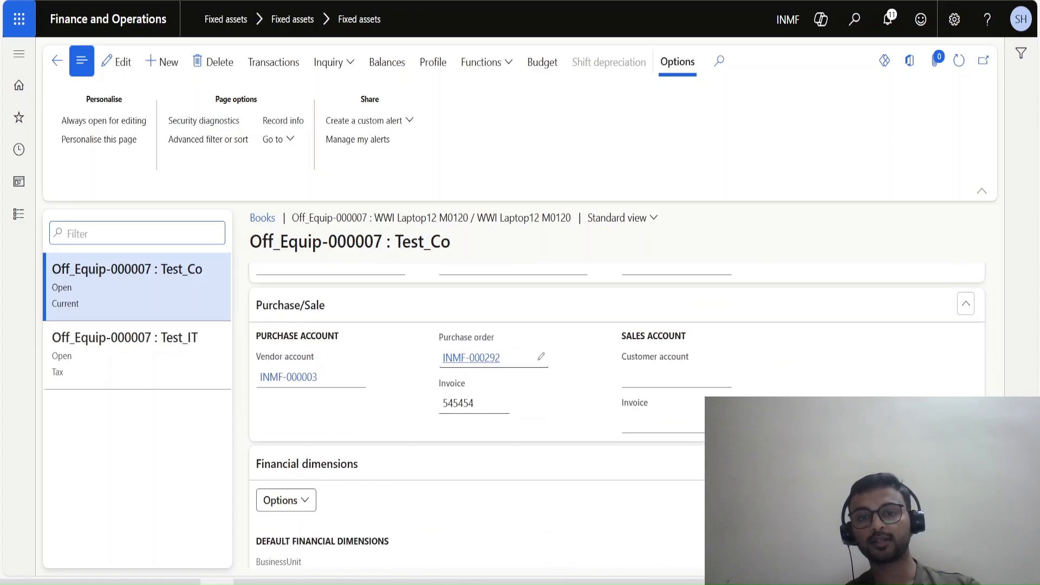
{"action": "scroll", "coordinate": [542, 352], "scroll_direction": "up", "scroll_amount": 2}
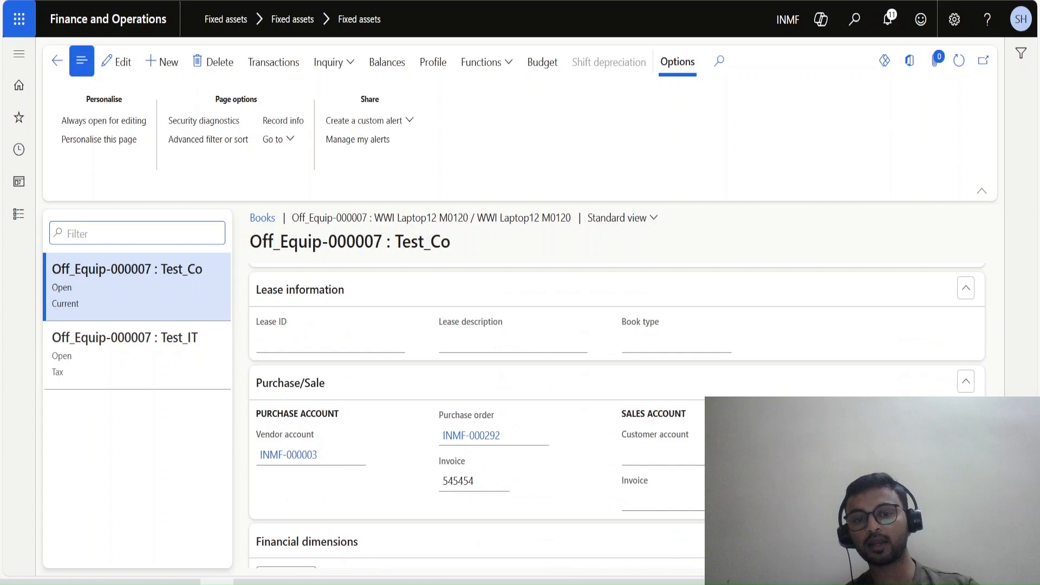
{"action": "scroll", "coordinate": [618, 418], "scroll_direction": "up", "scroll_amount": 7}
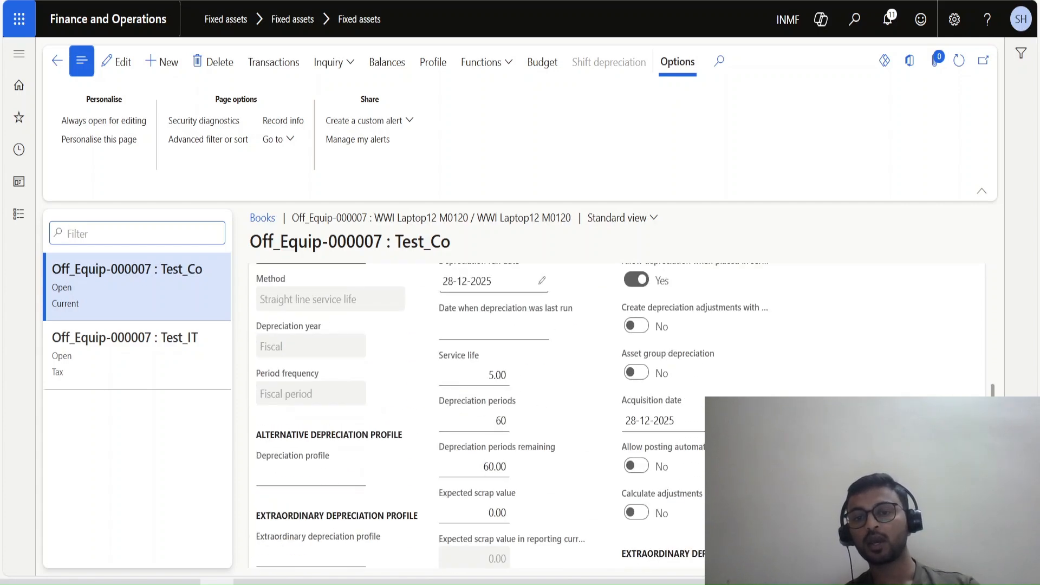
{"action": "scroll", "coordinate": [618, 417], "scroll_direction": "up", "scroll_amount": 4}
{"action": "scroll", "coordinate": [618, 417], "scroll_direction": "up", "scroll_amount": 5}
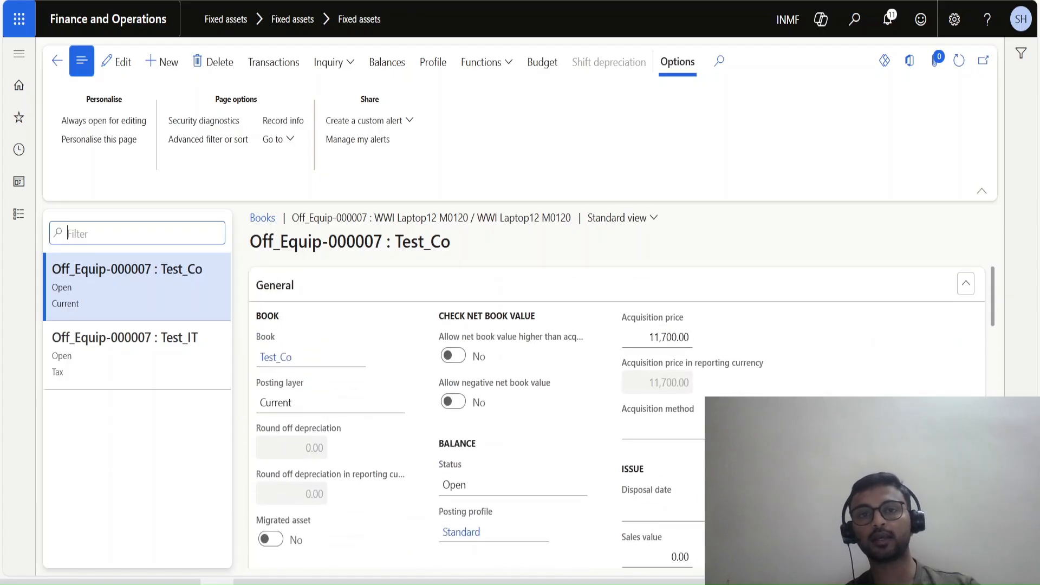
{"action": "left_click", "coordinate": [57, 60]}
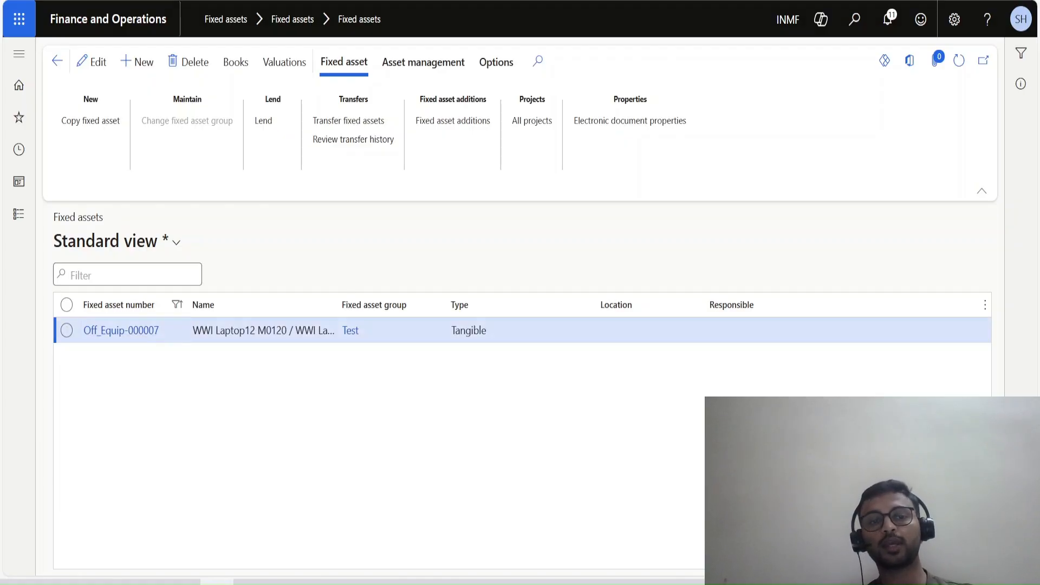
Leave the laptop purchase order and open the Fixed assets journal page in the Fixed assets module.
{"action": "key", "text": "ctrl+Tab"}
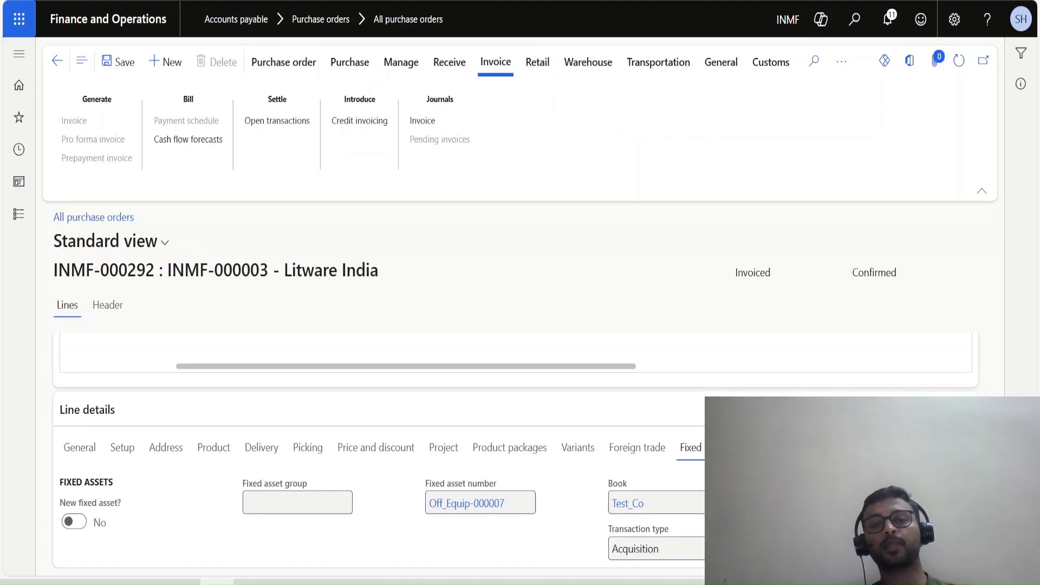
{"action": "scroll", "coordinate": [516, 451], "scroll_direction": "up", "scroll_amount": 3}
{"action": "left_click_drag", "start_coordinate": [405, 522], "coordinate": [293, 522]}
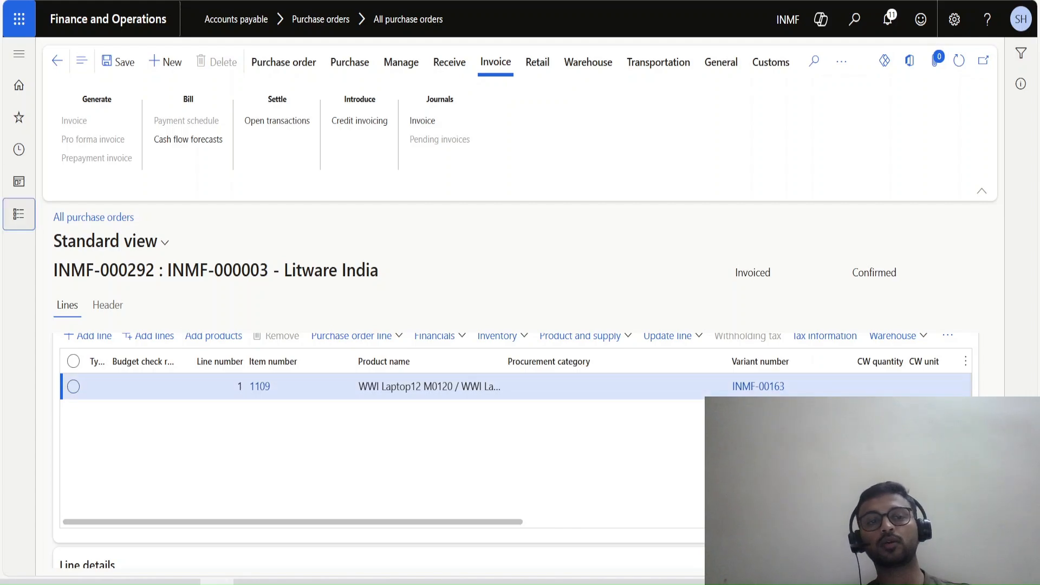
{"action": "left_click", "coordinate": [19, 214]}
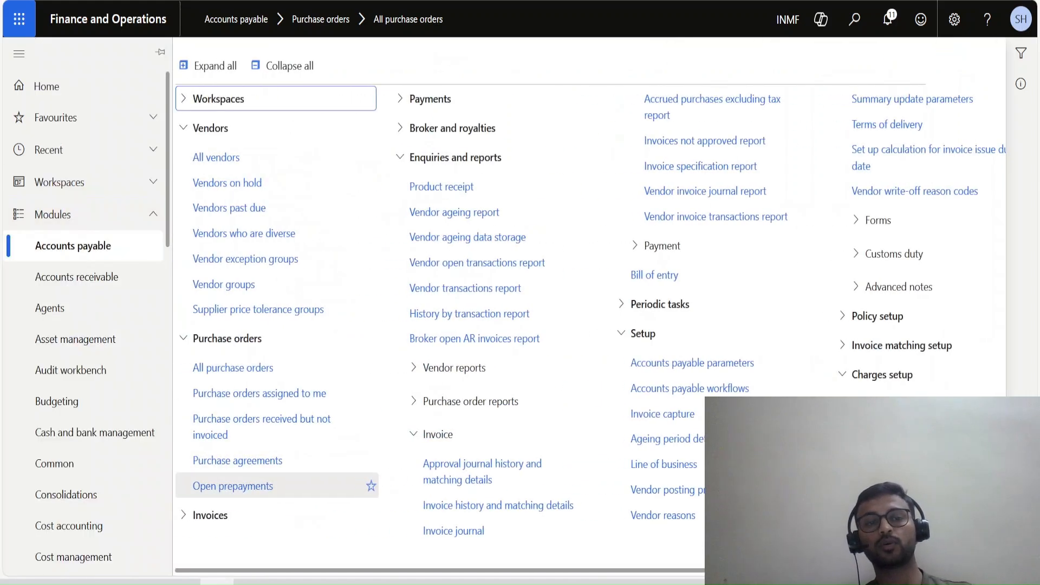
{"action": "scroll", "coordinate": [84, 477], "scroll_direction": "down", "scroll_amount": 5}
{"action": "left_click", "coordinate": [60, 383]}
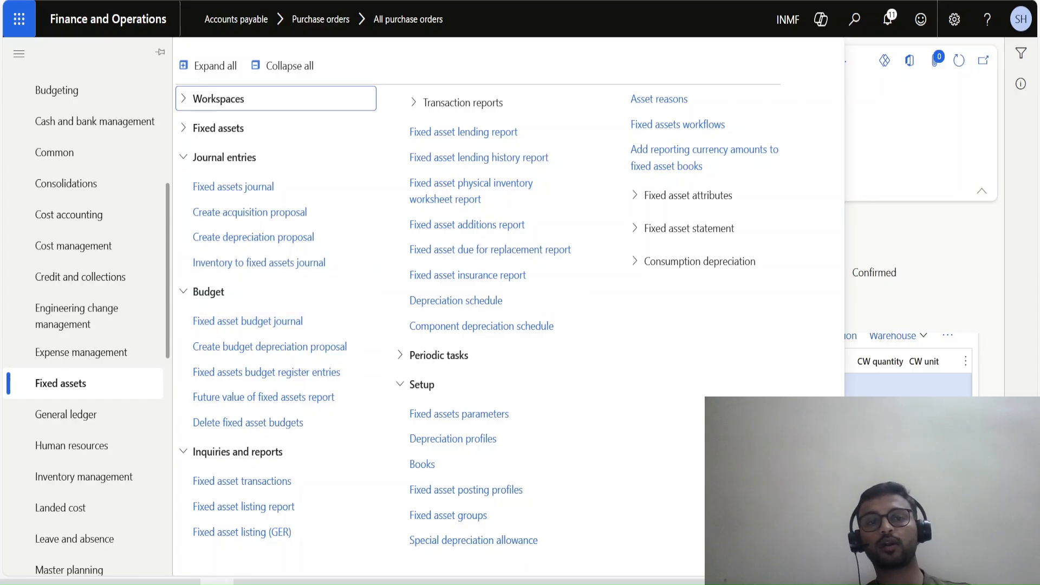
{"action": "left_click", "coordinate": [233, 187]}
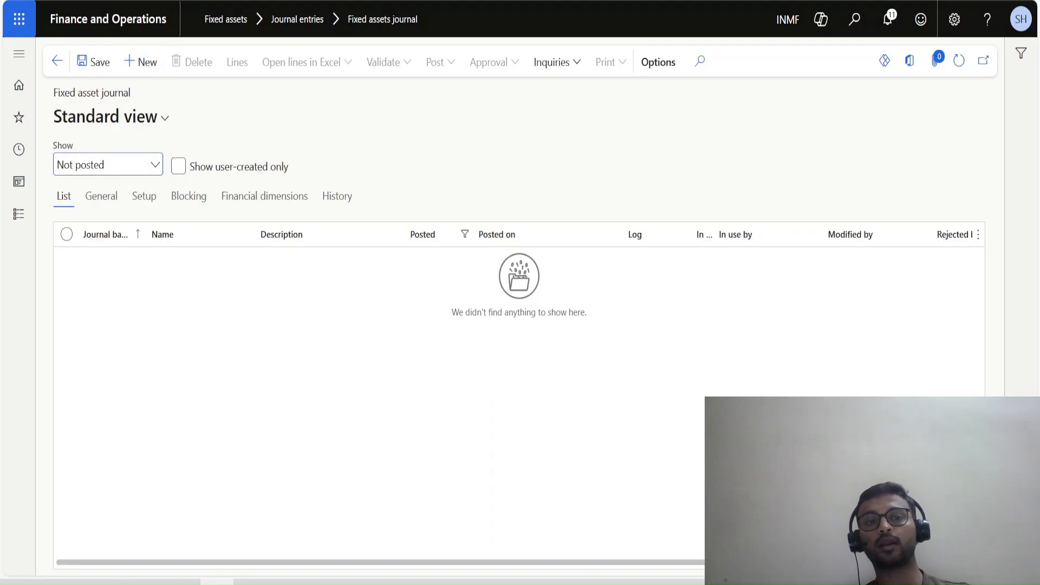
Create a new fixed asset journal using the journal name FAA.
{"action": "key", "text": "alt+n"}
{"action": "left_click", "coordinate": [267, 259]}
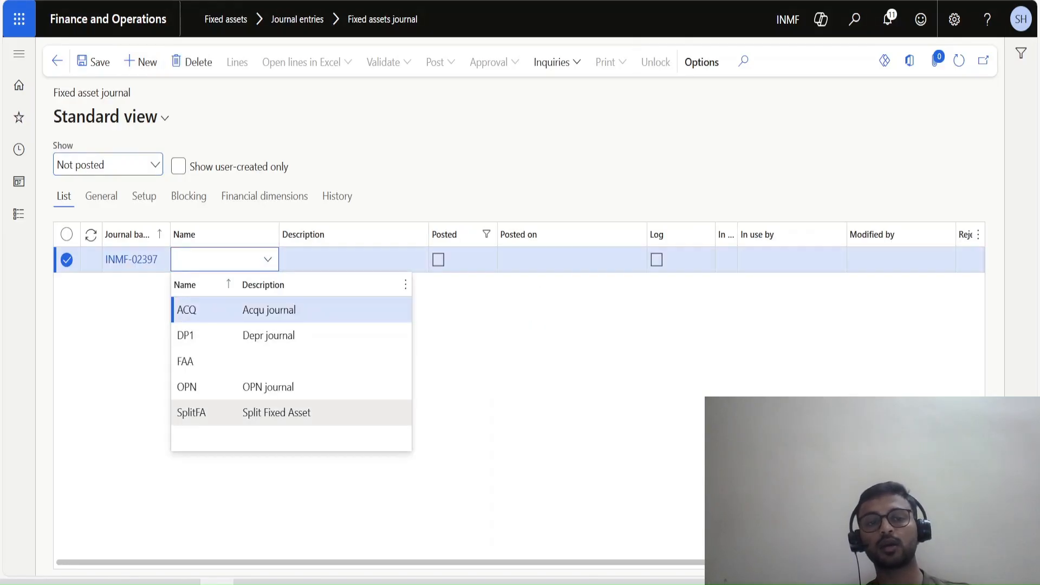
{"action": "left_click", "coordinate": [185, 362]}
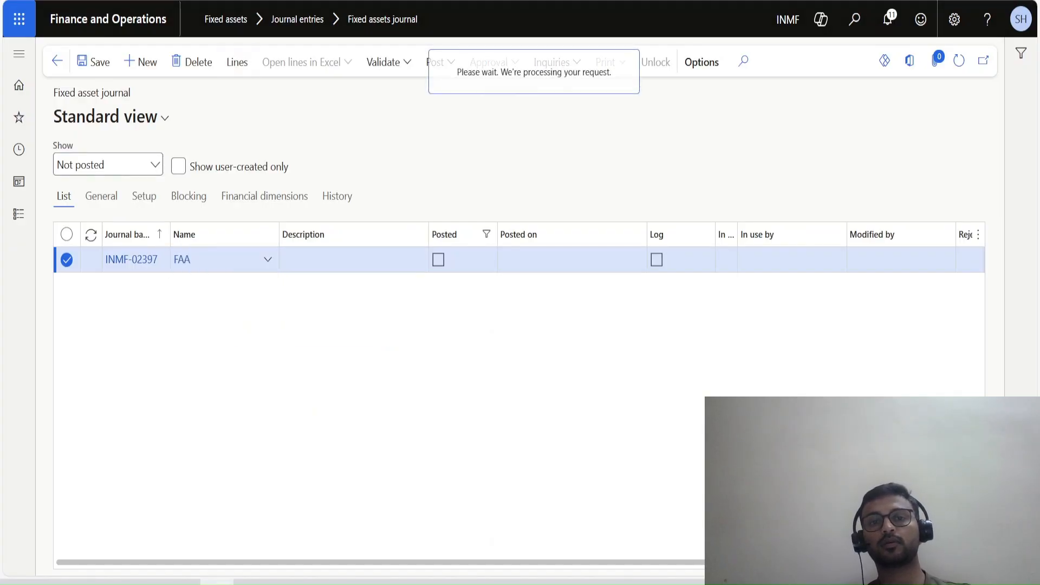
Open the FAA journal's lines and start an acquisition proposal to reach its fixed asset number and group criteria.
{"action": "left_click", "coordinate": [310, 62]}
{"action": "left_click", "coordinate": [376, 62]}
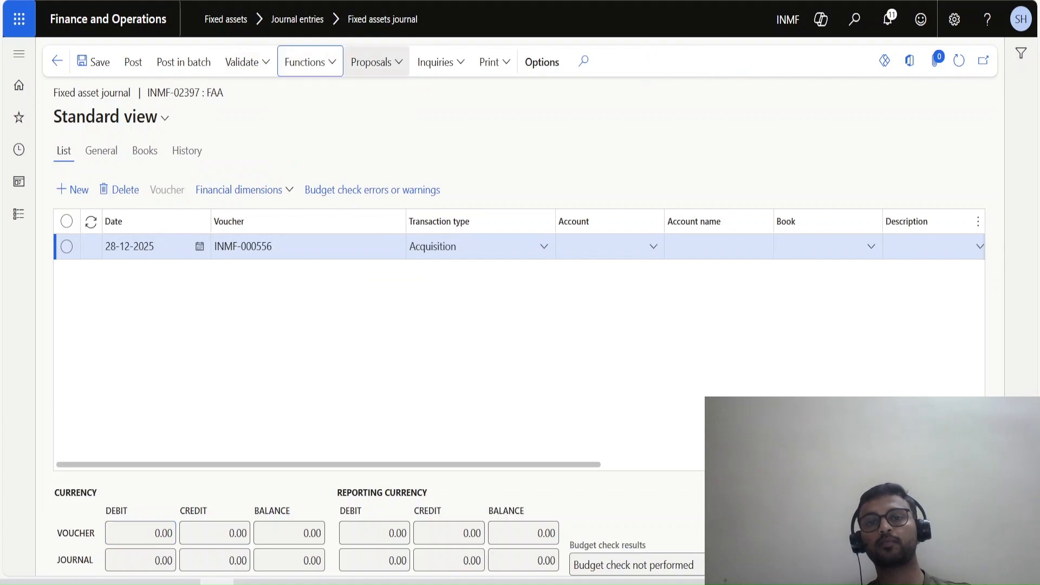
{"action": "left_click", "coordinate": [377, 62]}
{"action": "left_click", "coordinate": [388, 89]}
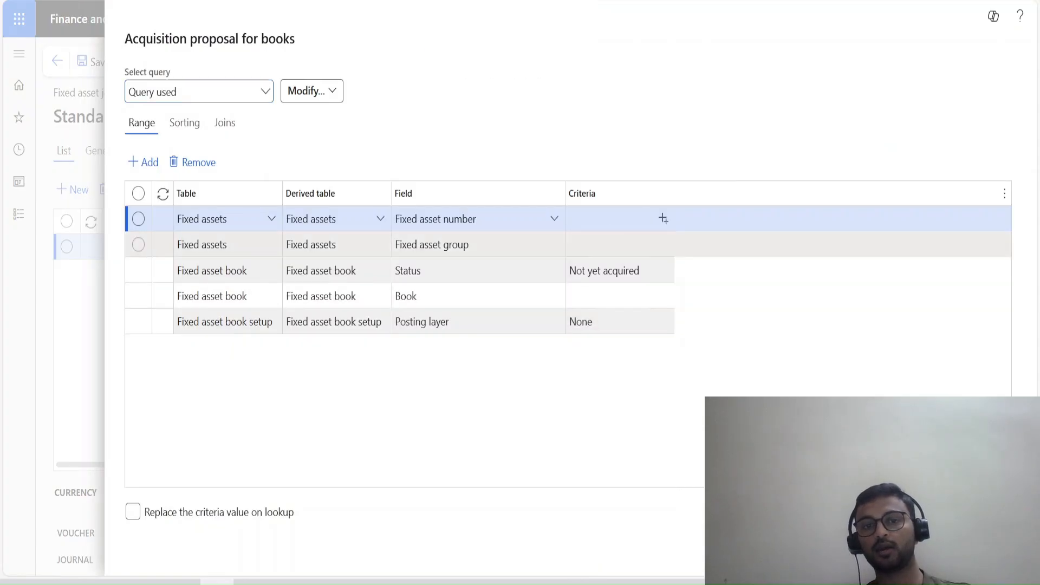
{"action": "left_click", "coordinate": [612, 245]}
{"action": "left_click", "coordinate": [663, 219]}
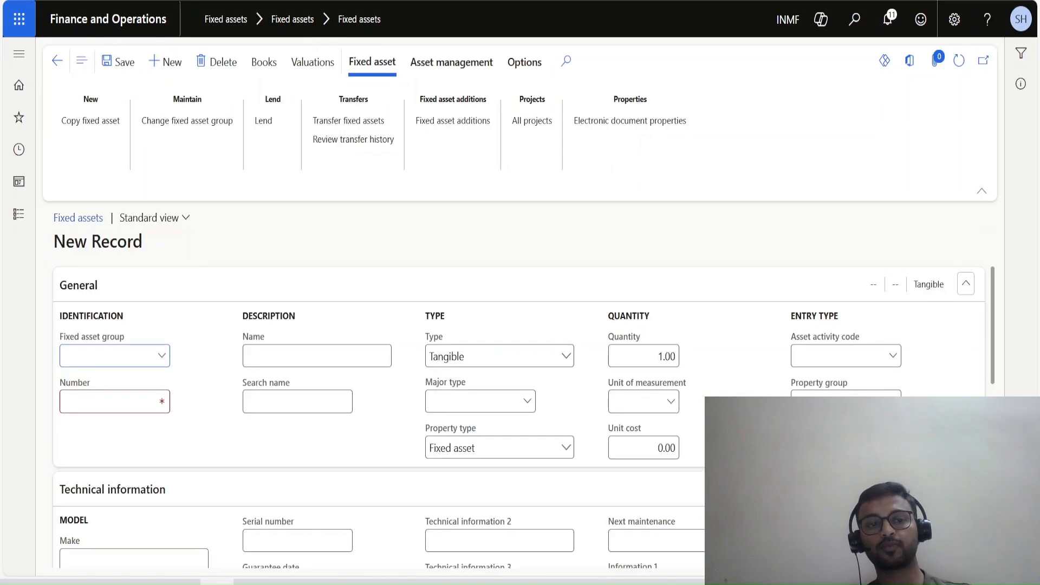
Create and save a fixed asset in group Test, using its number Off_Equip-000013 as the name.
{"action": "left_click", "coordinate": [162, 356]}
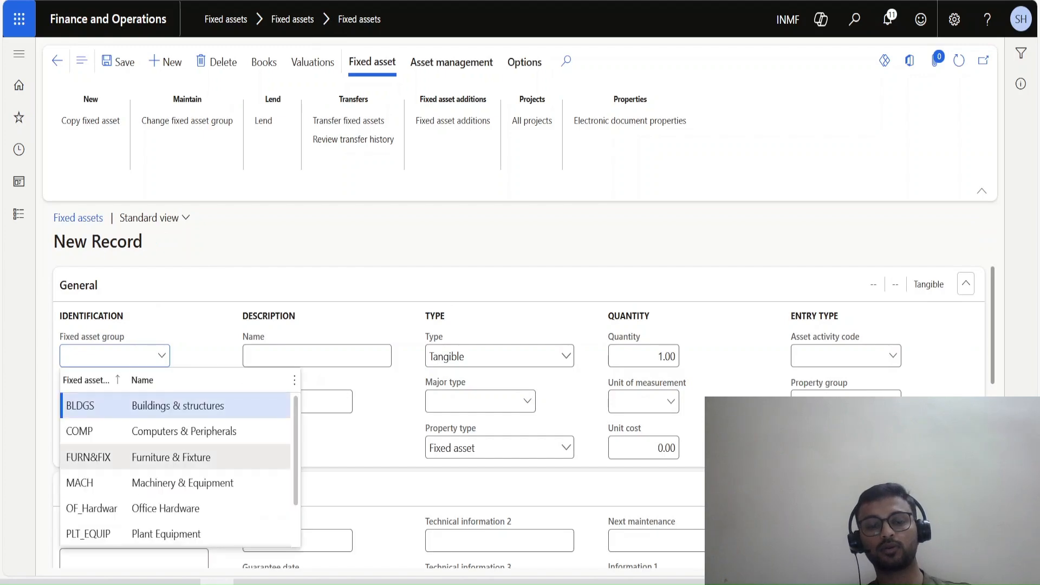
{"action": "type", "text": "test"}
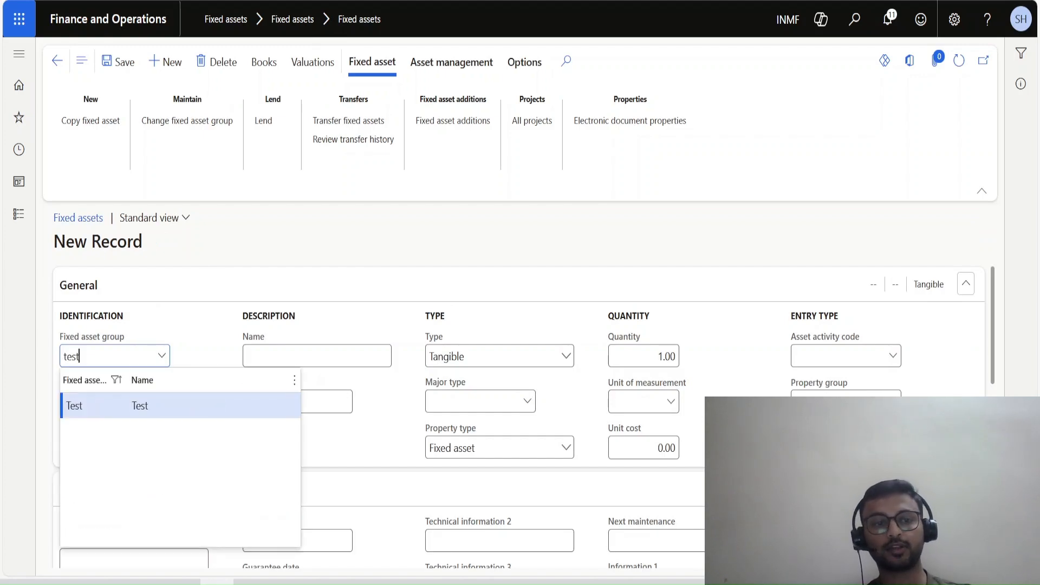
{"action": "key", "text": "Return"}
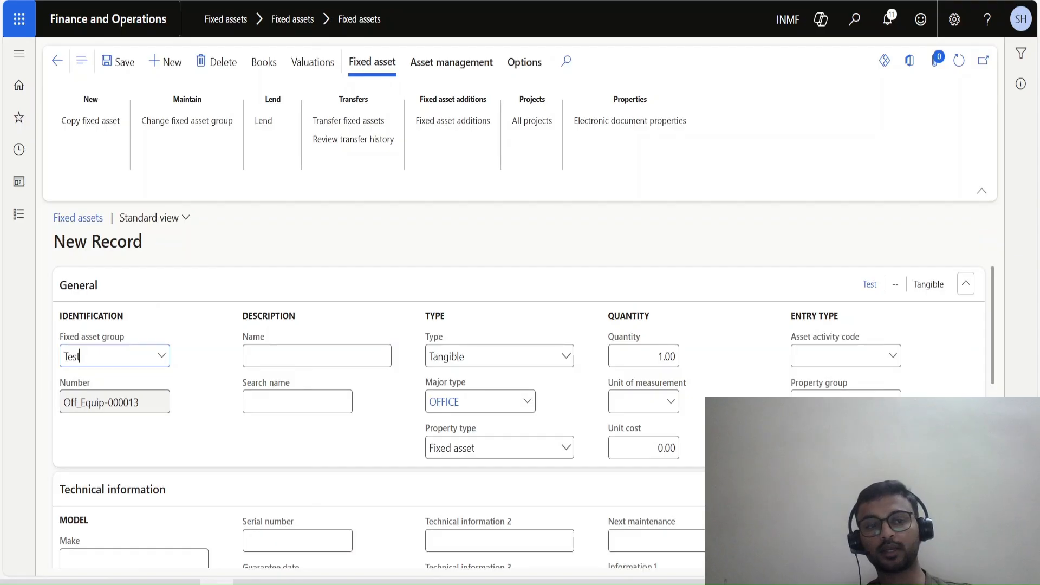
{"action": "key", "text": "Tab"}
{"action": "key", "text": "ctrl+c"}
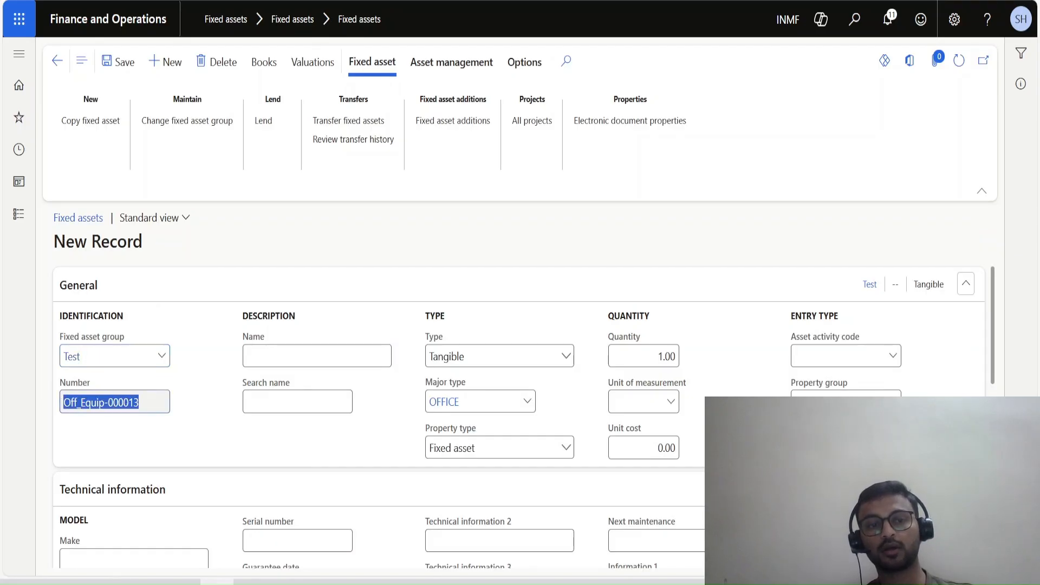
{"action": "key", "text": "Tab"}
{"action": "key", "text": "ctrl+v"}
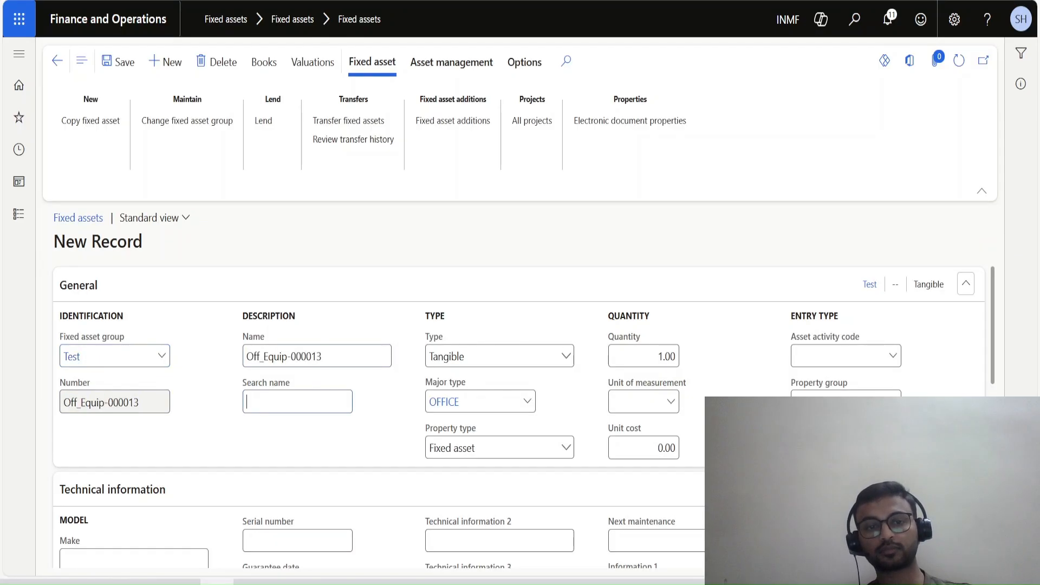
{"action": "scroll", "coordinate": [519, 416], "scroll_direction": "down", "scroll_amount": 1}
{"action": "scroll", "coordinate": [519, 417], "scroll_direction": "down", "scroll_amount": 2}
{"action": "scroll", "coordinate": [519, 380], "scroll_direction": "up", "scroll_amount": 3}
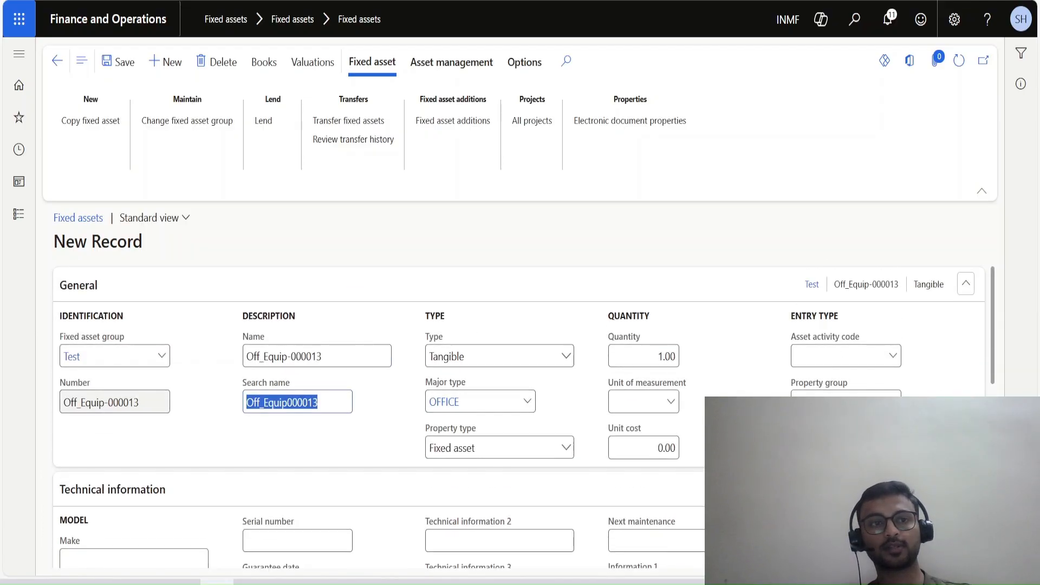
{"action": "left_click", "coordinate": [118, 62]}
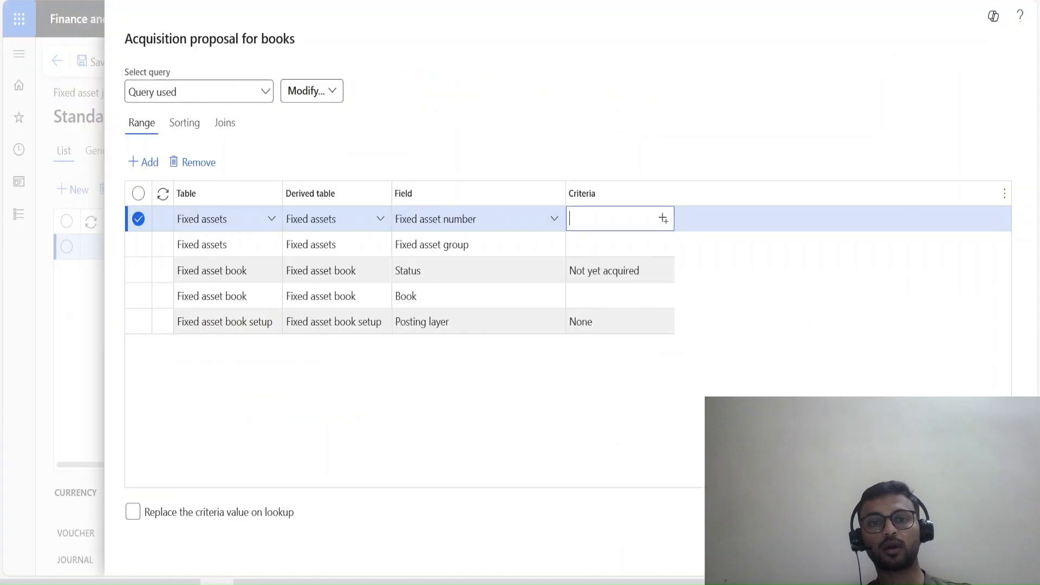
Set the acquisition proposal's fixed asset number criterion to Off_Equip-000013.
{"action": "key", "text": "ctrl+v"}
{"action": "key", "text": "Tab"}
{"action": "key", "text": "Tab"}
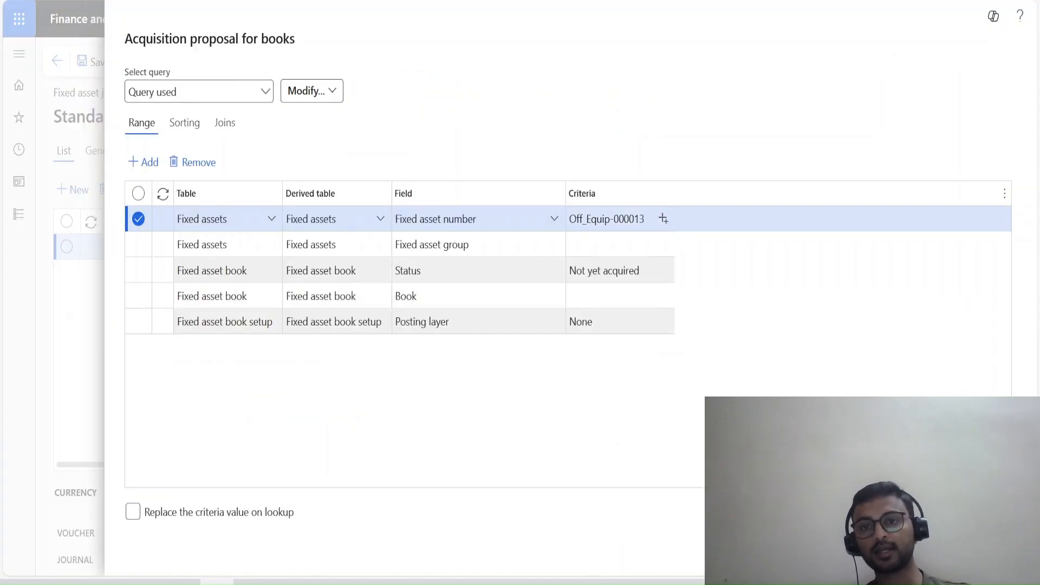
{"action": "left_click", "coordinate": [663, 244]}
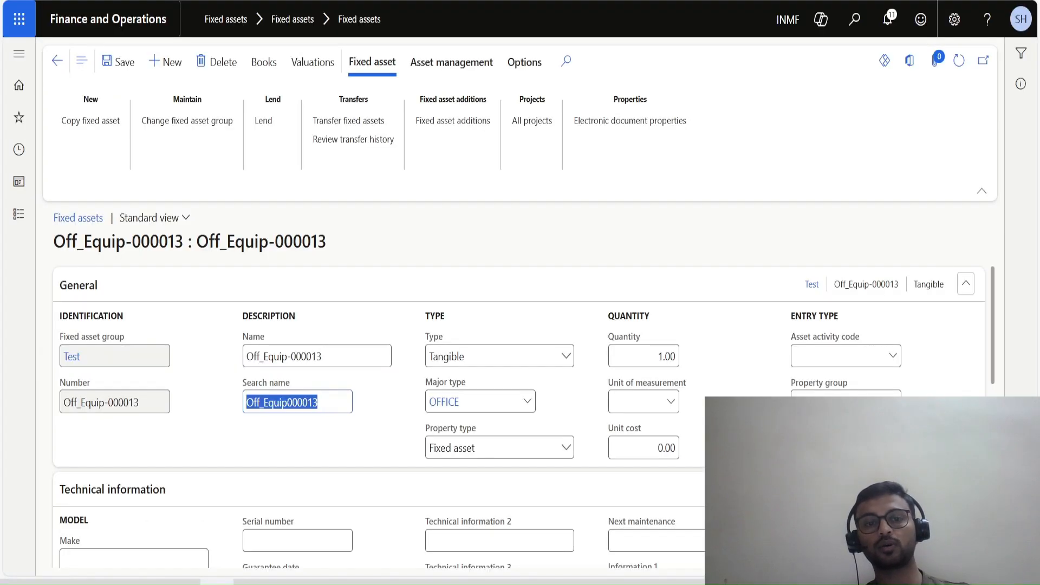
Review the new asset Off_Equip-000013 and its Test_Co book, including status and acquisition details, before returning to the acquisition proposal.
{"action": "left_click", "coordinate": [112, 489]}
{"action": "scroll", "coordinate": [380, 434], "scroll_direction": "down", "scroll_amount": 2}
{"action": "scroll", "coordinate": [380, 434], "scroll_direction": "up", "scroll_amount": 2}
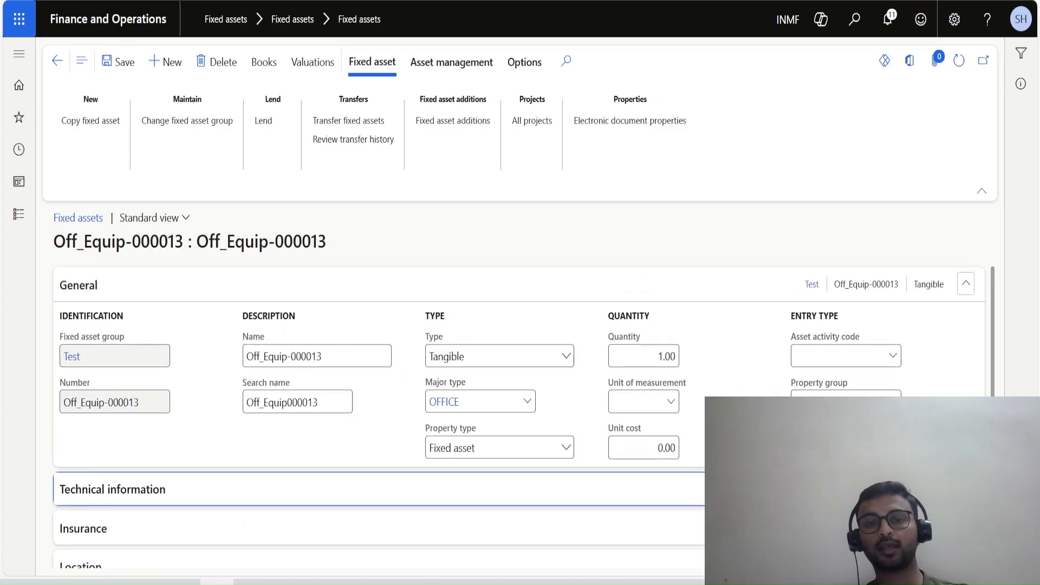
{"action": "scroll", "coordinate": [523, 416], "scroll_direction": "down", "scroll_amount": 1}
{"action": "scroll", "coordinate": [523, 416], "scroll_direction": "up", "scroll_amount": 1}
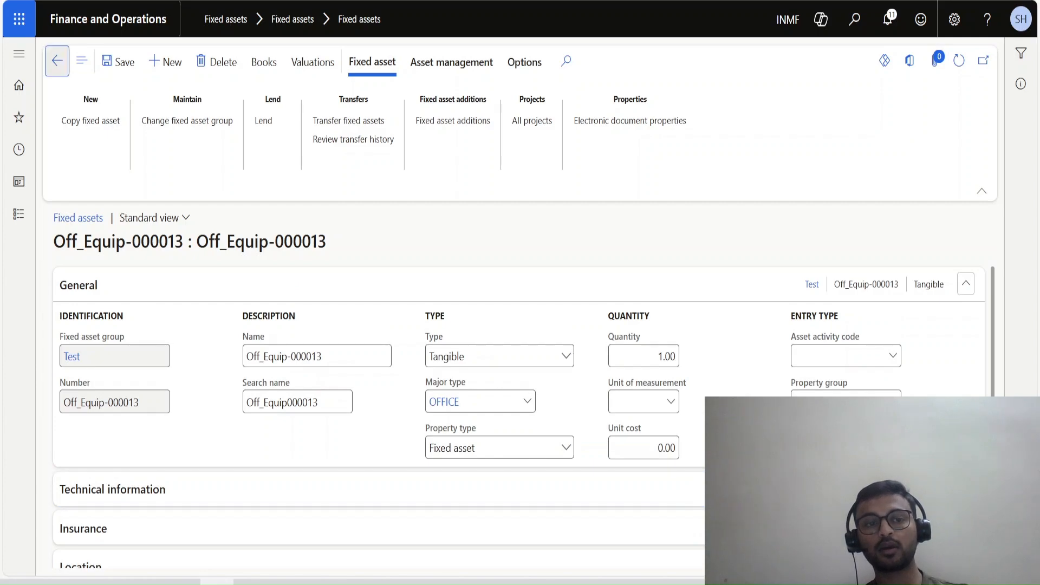
{"action": "left_click", "coordinate": [57, 61]}
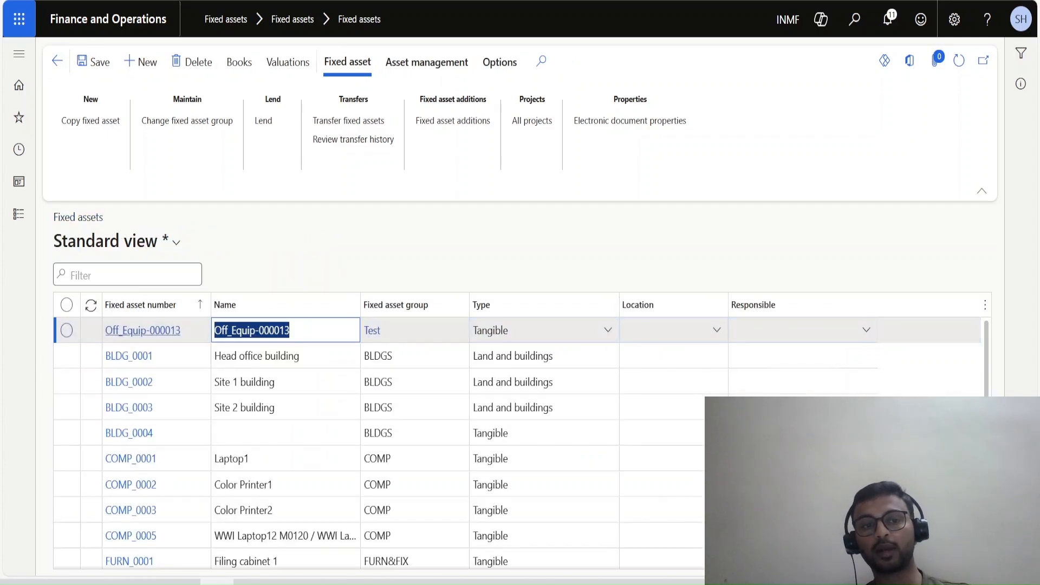
{"action": "key", "text": "Tab"}
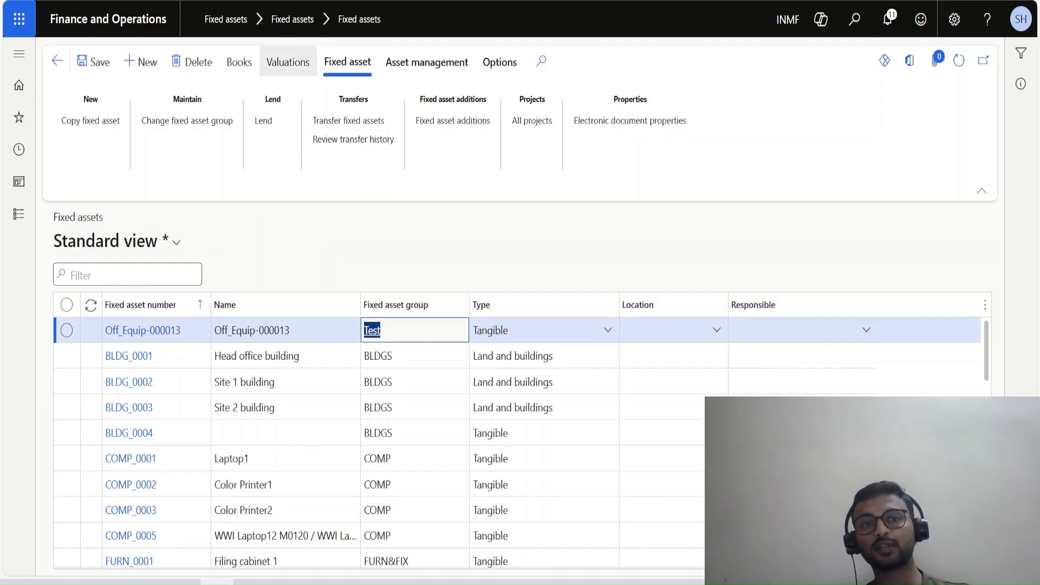
{"action": "left_click", "coordinate": [239, 62]}
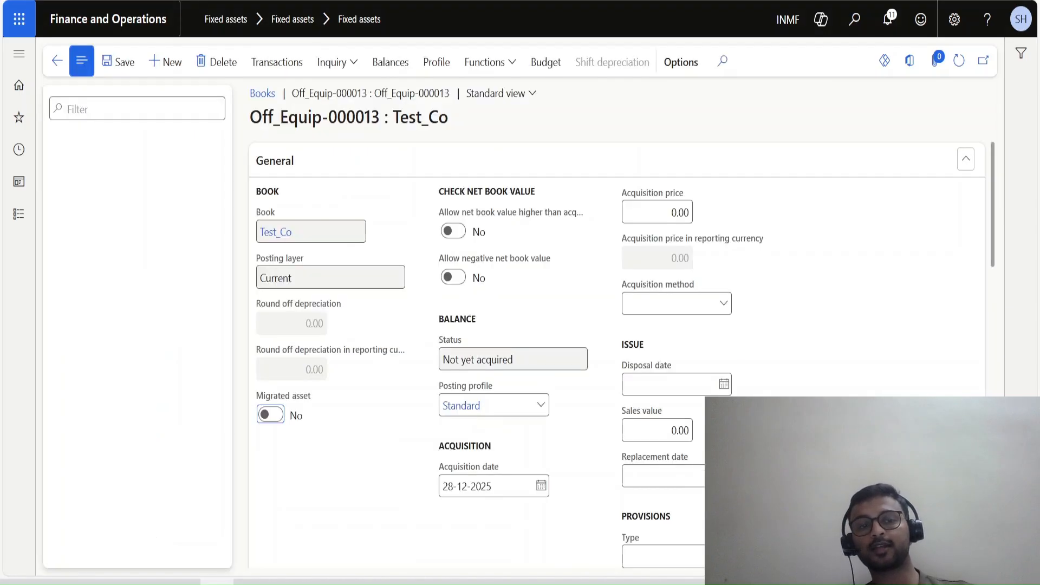
{"action": "left_click_drag", "start_coordinate": [112, 288], "coordinate": [52, 288]}
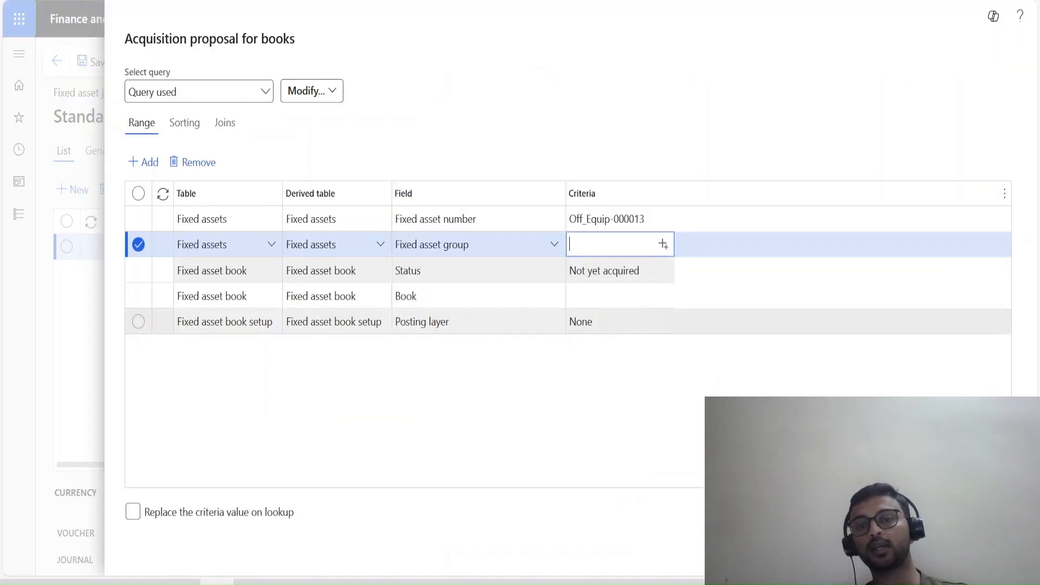
Set the acquisition proposal's fixed asset group criterion to Test.
{"action": "left_click", "coordinate": [663, 244]}
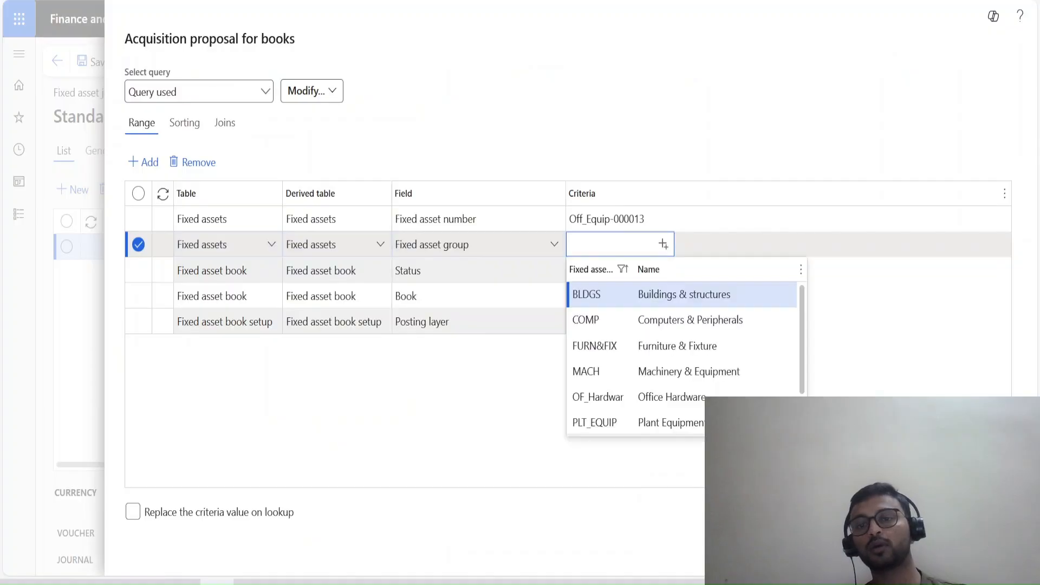
{"action": "key", "text": "Down"}
{"action": "key", "text": "Down"}
{"action": "key", "text": "Down"}
{"action": "key", "text": "Down"}
{"action": "key", "text": "Down"}
{"action": "key", "text": "Down"}
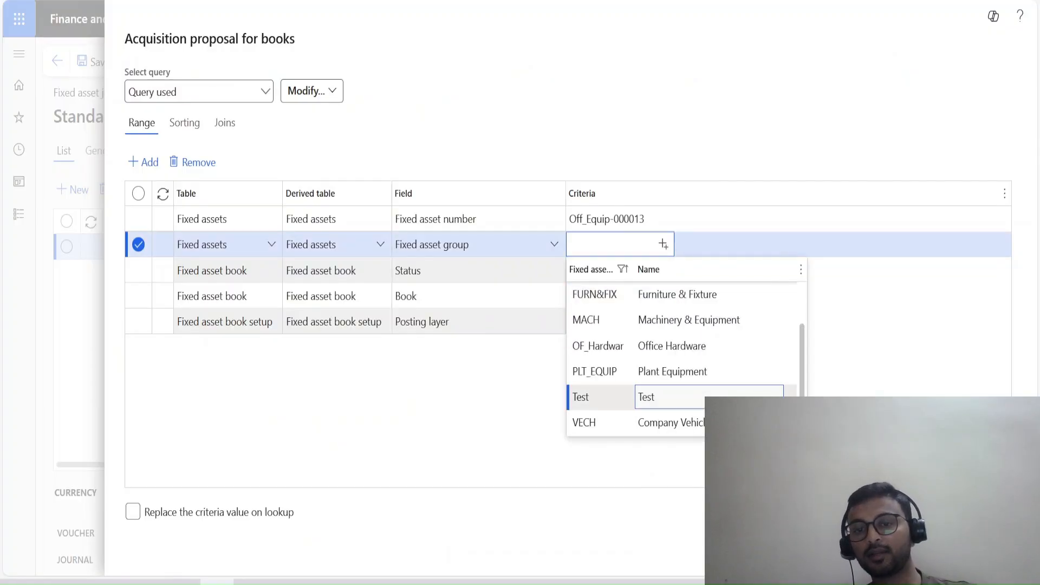
{"action": "left_click", "coordinate": [671, 397]}
Set the acquisition proposal's Book criterion to Test_Co and run the proposal for the FAA journal.
{"action": "left_click", "coordinate": [614, 296]}
{"action": "left_click", "coordinate": [663, 295]}
{"action": "scroll", "coordinate": [639, 423], "scroll_direction": "down", "scroll_amount": 2}
{"action": "scroll", "coordinate": [640, 448], "scroll_direction": "down", "scroll_amount": 10}
{"action": "scroll", "coordinate": [639, 424], "scroll_direction": "up", "scroll_amount": 4}
{"action": "scroll", "coordinate": [640, 449], "scroll_direction": "down", "scroll_amount": 4}
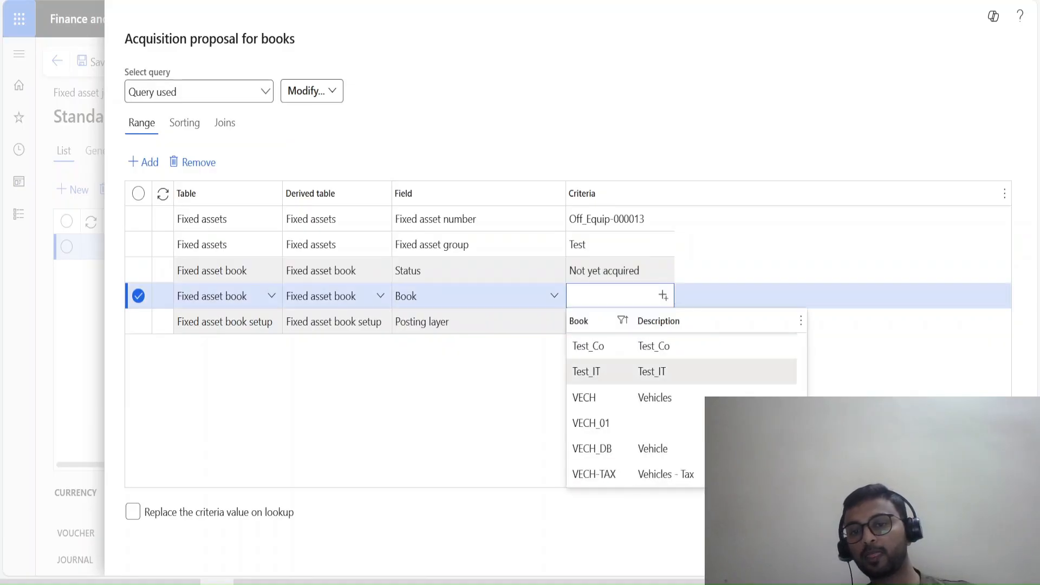
{"action": "left_click", "coordinate": [667, 346]}
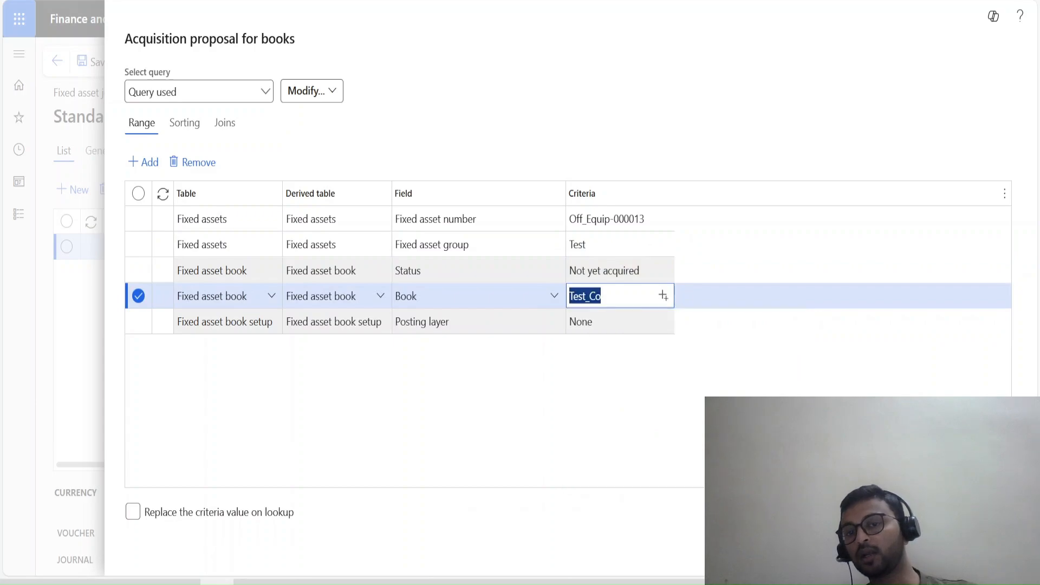
{"action": "left_click", "coordinate": [588, 374]}
{"action": "left_click", "coordinate": [664, 295]}
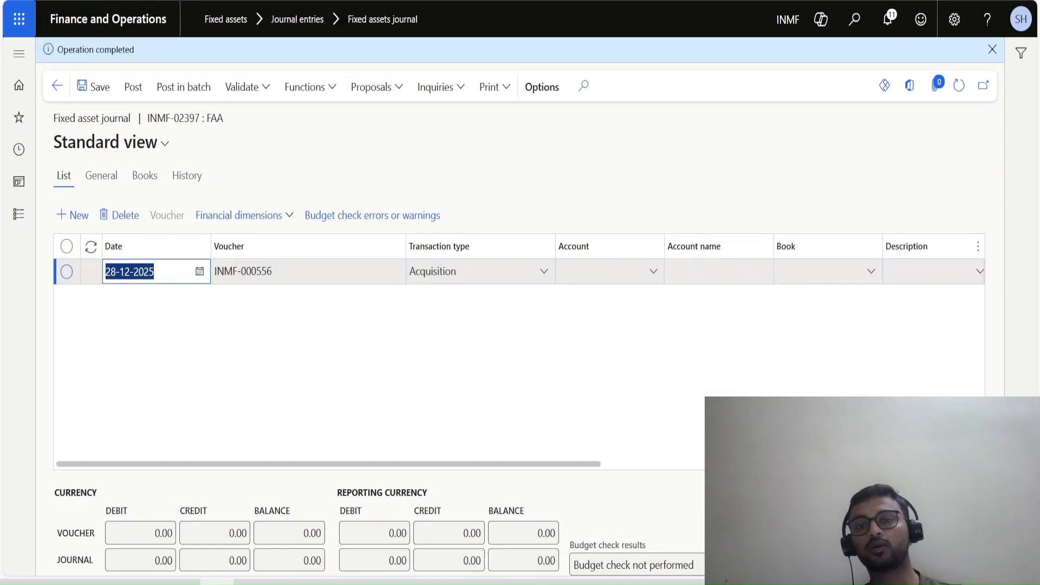
Set the acquisition journal line's account to Off_Equip-000013 with the book Test_Co.
{"action": "left_click", "coordinate": [603, 271]}
{"action": "type", "text": "Off_Equip-000013"}
{"action": "key", "text": "Tab"}
{"action": "key", "text": "Tab"}
{"action": "key", "text": "Tab"}
{"action": "key", "text": "Tab"}
{"action": "key", "text": "Tab"}
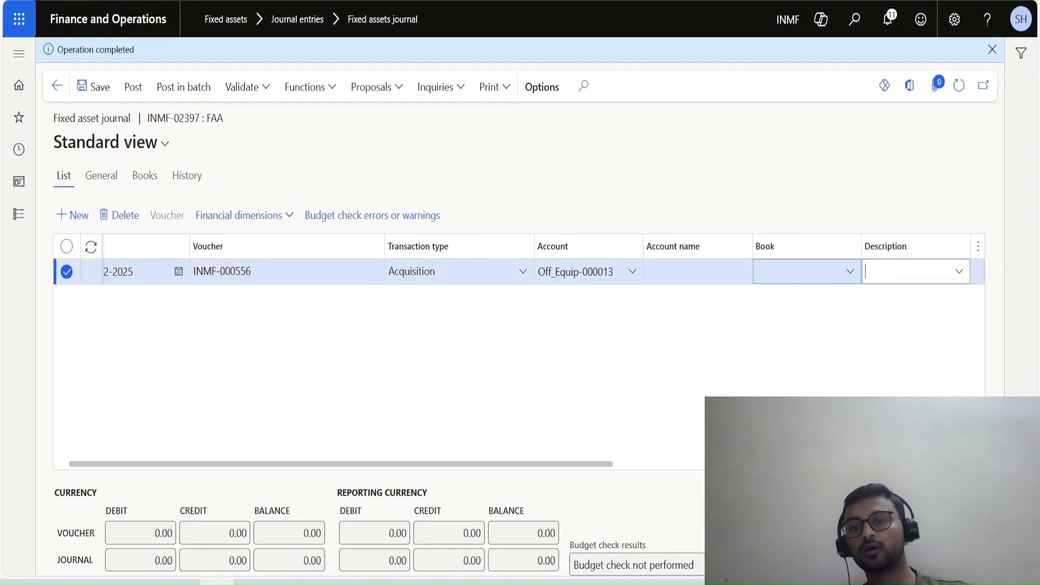
{"action": "left_click", "coordinate": [799, 272]}
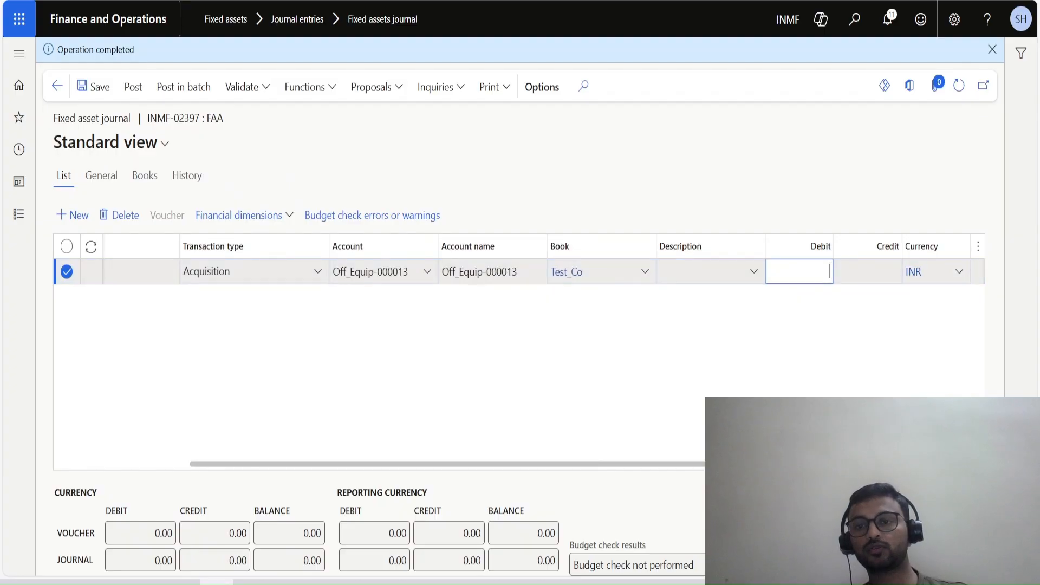
Enter a debit of 5,000 on the acquisition line, keeping the INR currency, Ledger offset account type and default offset account.
{"action": "type", "text": "5000"}
{"action": "key", "text": "Tab"}
{"action": "key", "text": "Tab"}
{"action": "key", "text": "Tab"}
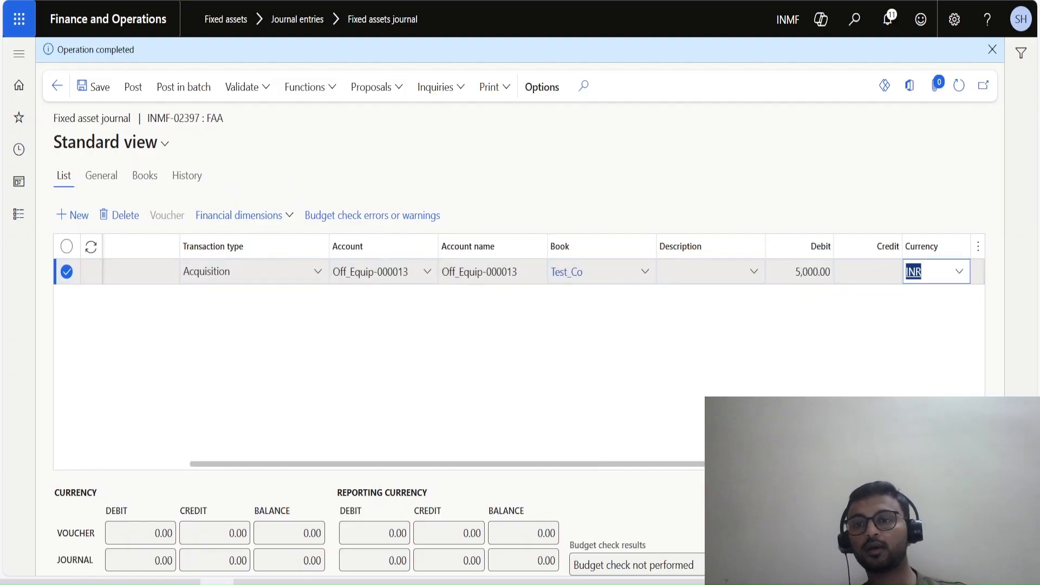
{"action": "key", "text": "Tab"}
{"action": "key", "text": "Tab"}
{"action": "key", "text": "Tab"}
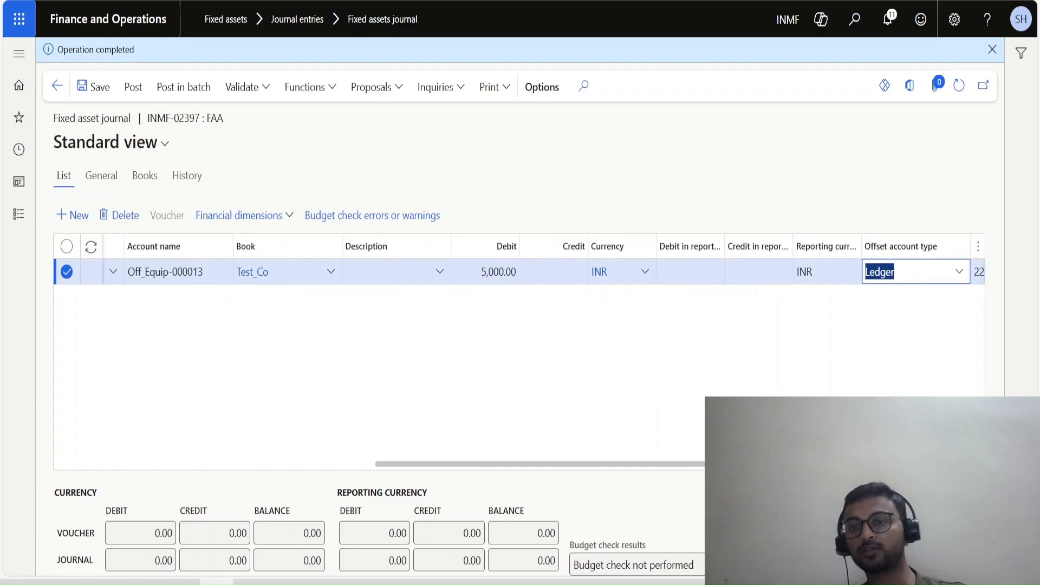
{"action": "key", "text": "Tab"}
{"action": "key", "text": "Tab"}
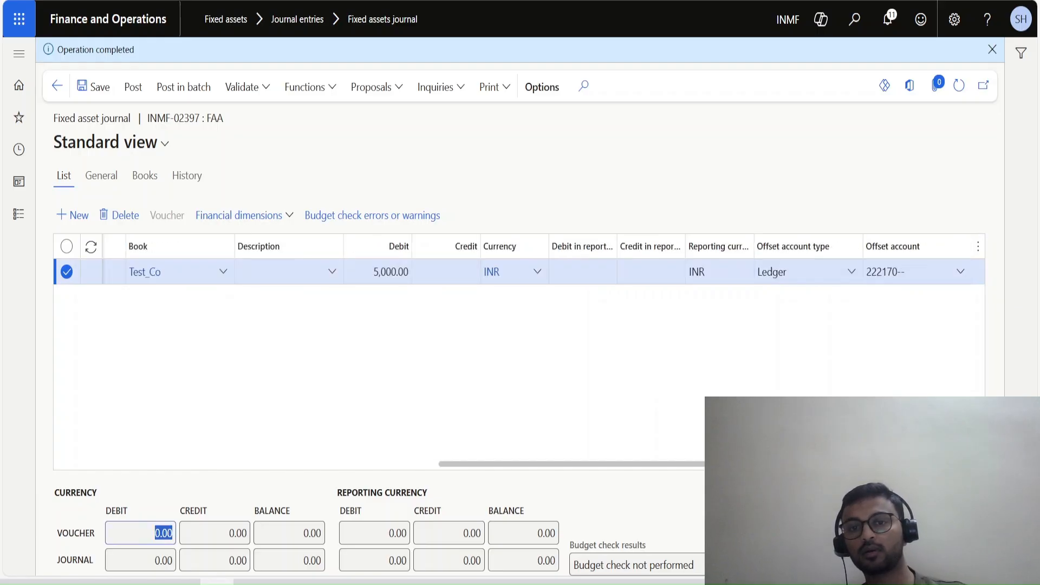
Post the FAA acquisition journal and open its voucher transactions to check the posting types and posting layers.
{"action": "left_click", "coordinate": [992, 49]}
{"action": "left_click", "coordinate": [133, 62]}
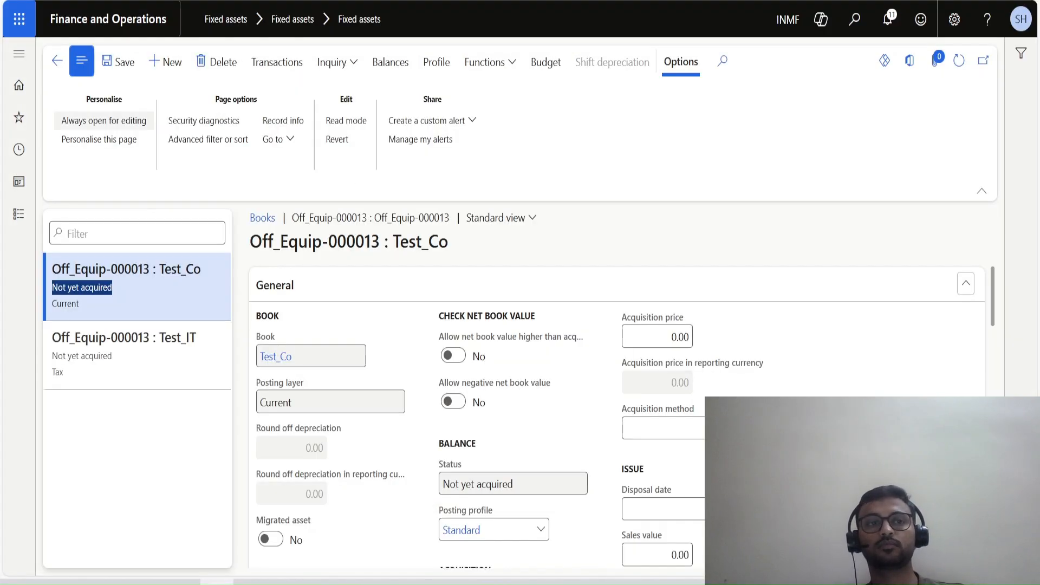
{"action": "left_click", "coordinate": [57, 61]}
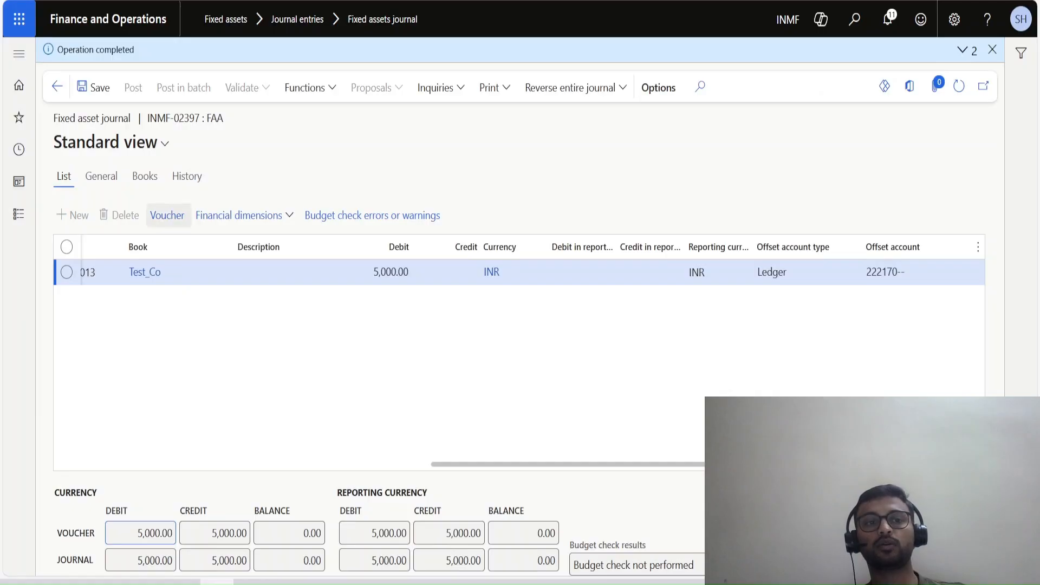
{"action": "left_click", "coordinate": [167, 216]}
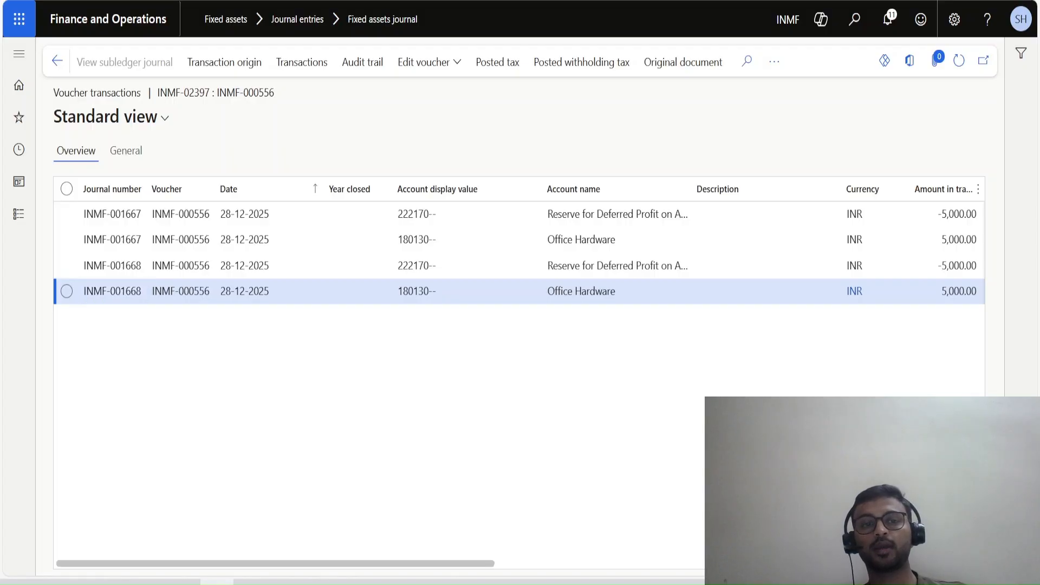
{"action": "left_click_drag", "start_coordinate": [275, 564], "coordinate": [556, 563]}
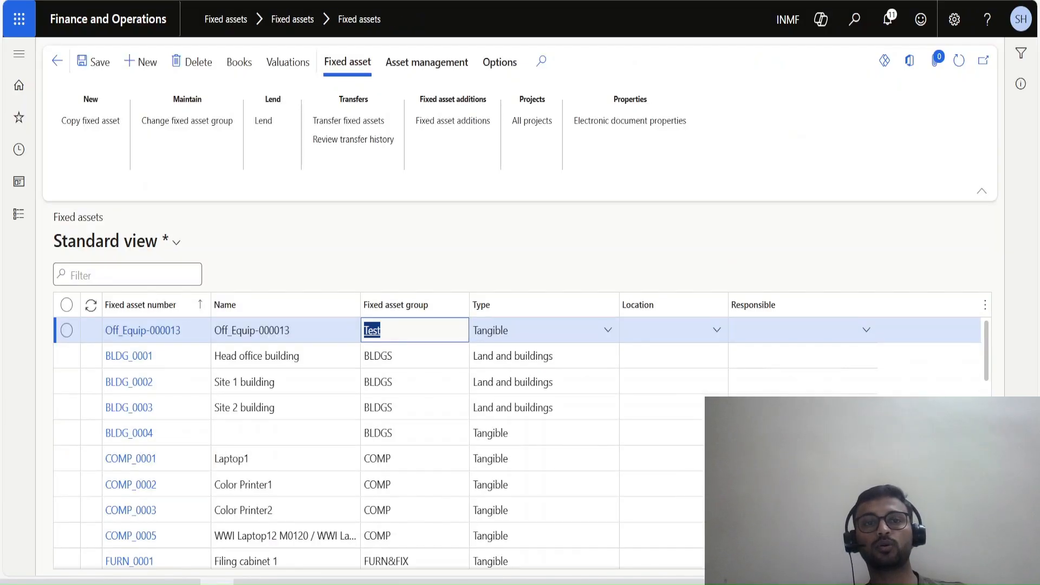
Review the valuation balances of Off_Equip-000013 for both books, and select the Paper shredding machines asset in the fixed assets list.
{"action": "left_click", "coordinate": [288, 62]}
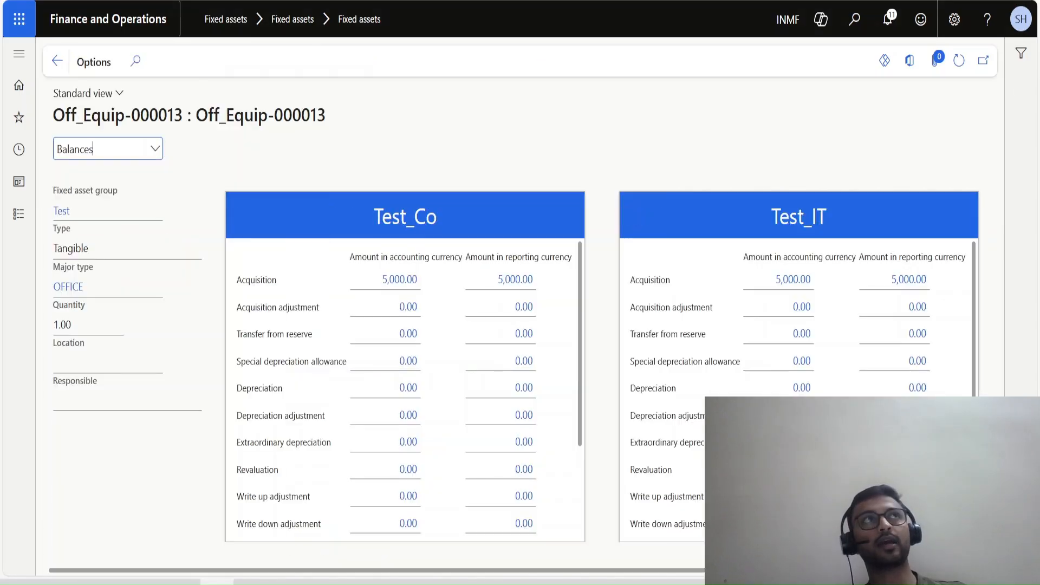
{"action": "left_click", "coordinate": [57, 60]}
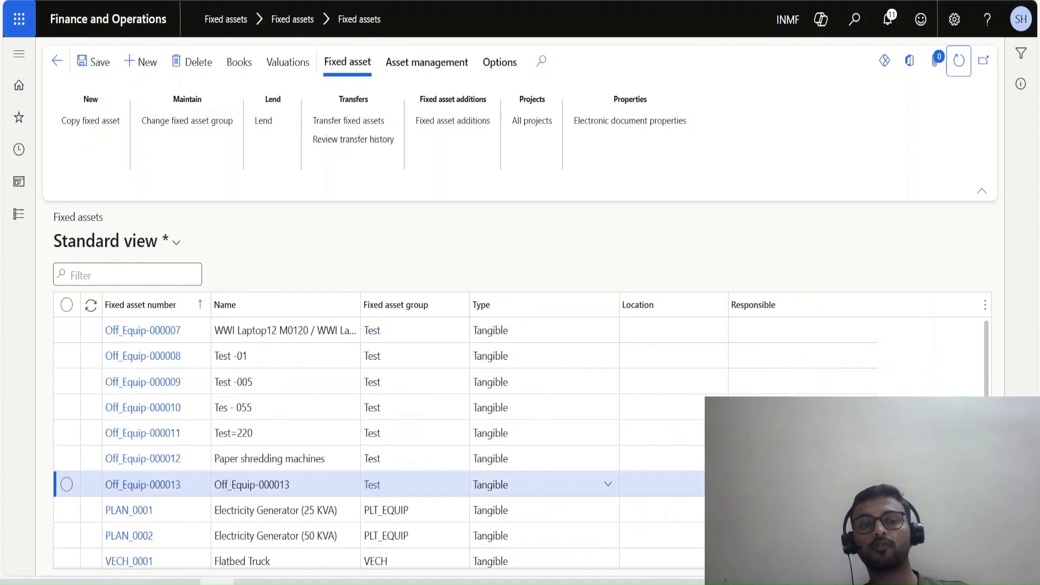
{"action": "scroll", "coordinate": [380, 399], "scroll_direction": "up", "scroll_amount": 1}
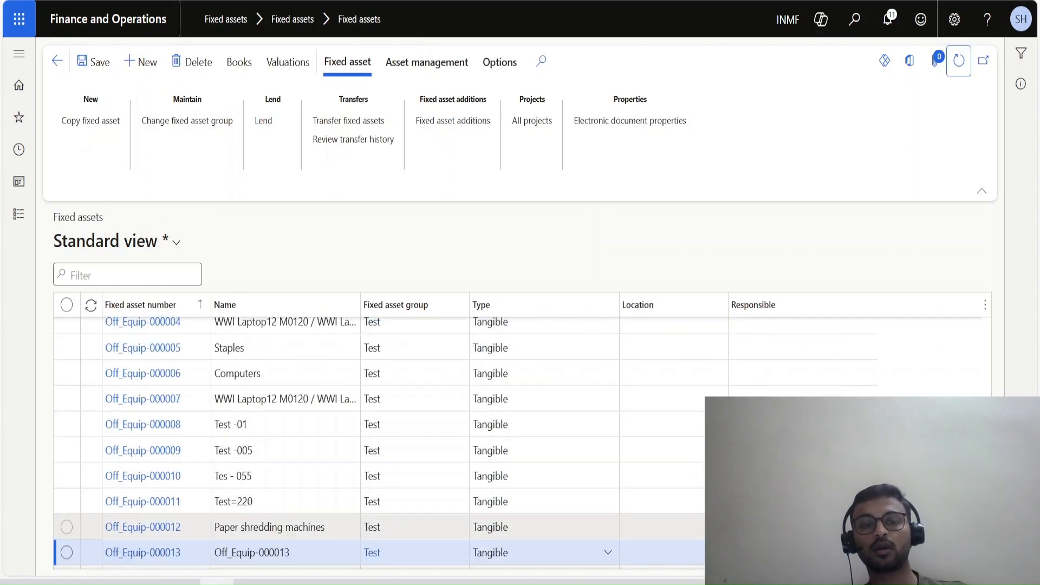
{"action": "left_click", "coordinate": [269, 527]}
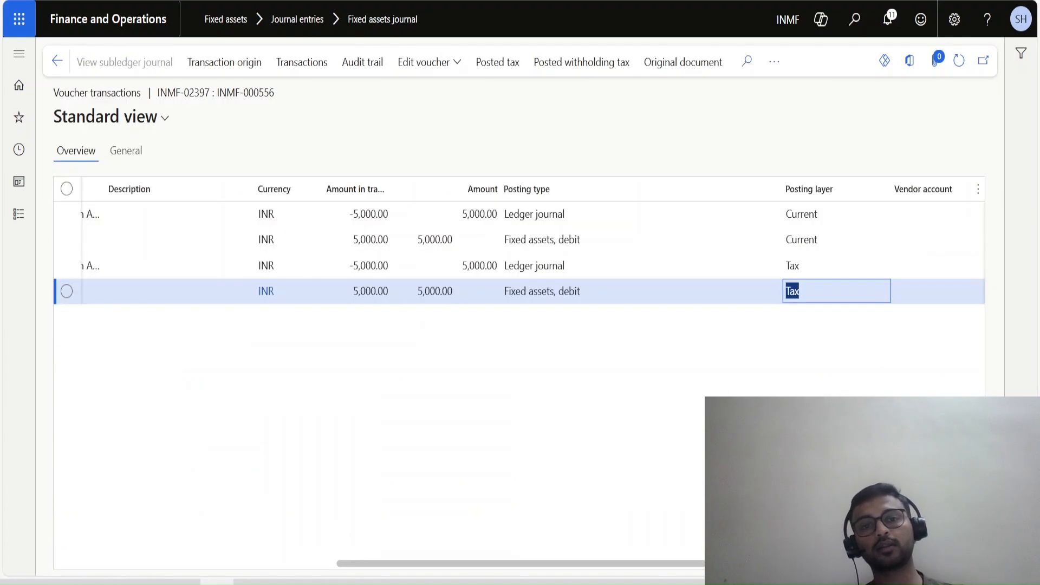
Leave the voucher transactions and journal lines, and create a new fixed asset journal.
{"action": "left_click", "coordinate": [57, 61]}
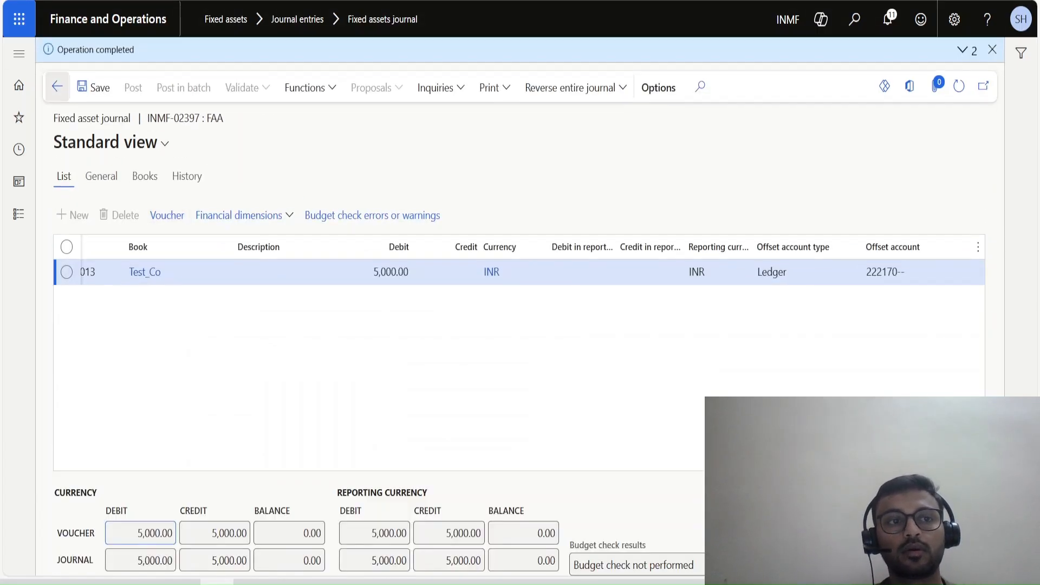
{"action": "left_click", "coordinate": [57, 86]}
{"action": "left_click", "coordinate": [19, 214]}
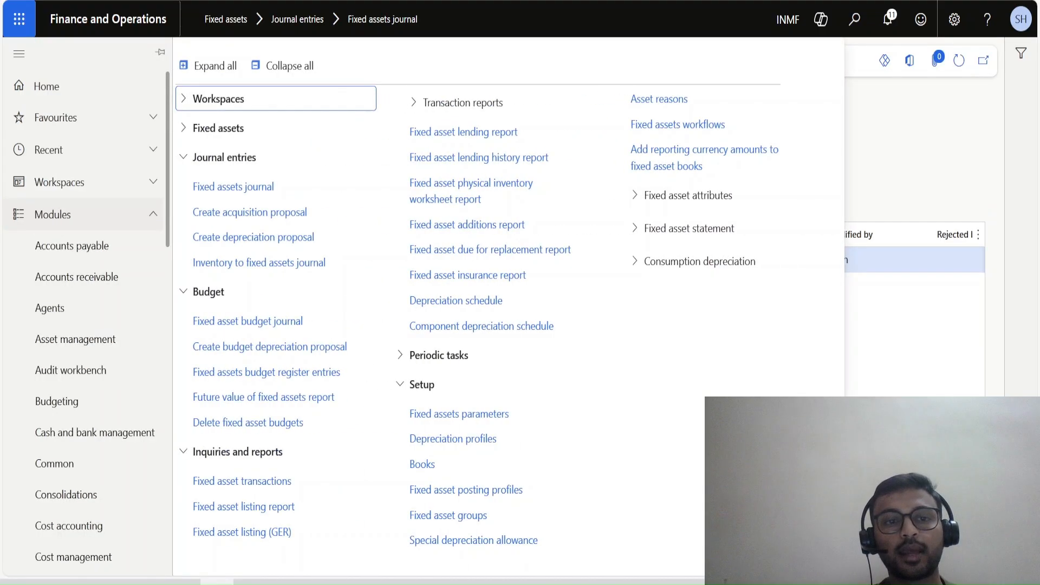
{"action": "left_click", "coordinate": [19, 54]}
{"action": "left_click", "coordinate": [141, 61]}
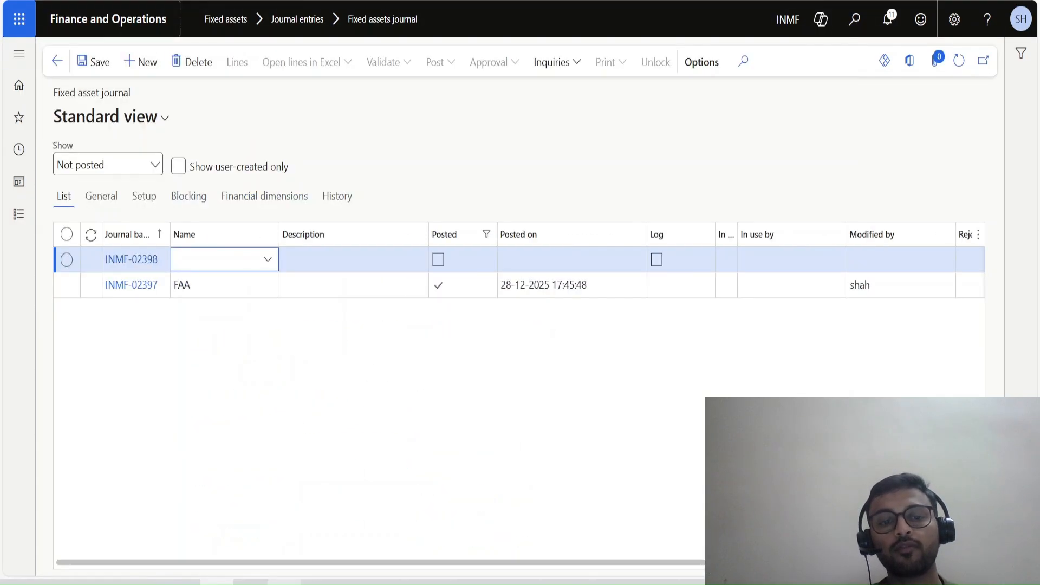
Switch to the Excel notes and enter the heading FA in cell J24 of Sheet3.
{"action": "left_click", "coordinate": [251, 582]}
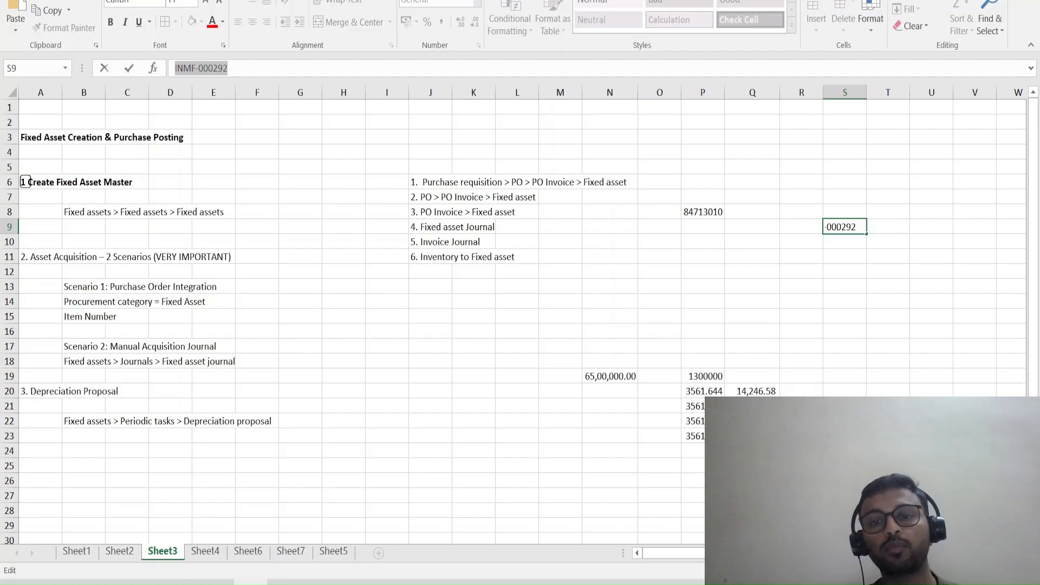
{"action": "left_click", "coordinate": [431, 436]}
{"action": "scroll", "coordinate": [430, 428], "scroll_direction": "down", "scroll_amount": 1}
{"action": "left_click", "coordinate": [431, 406]}
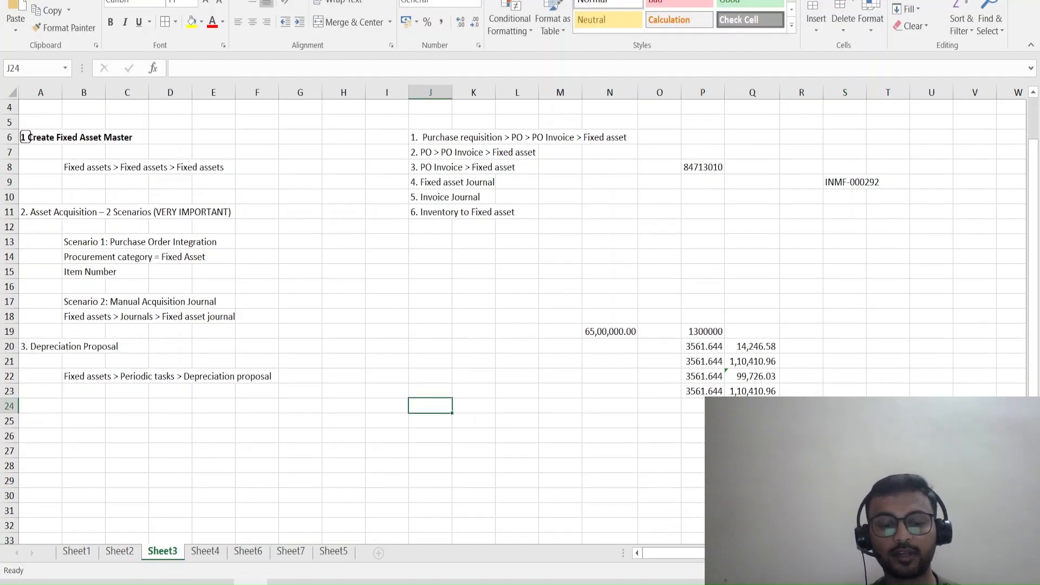
{"action": "type", "text": "fa"}
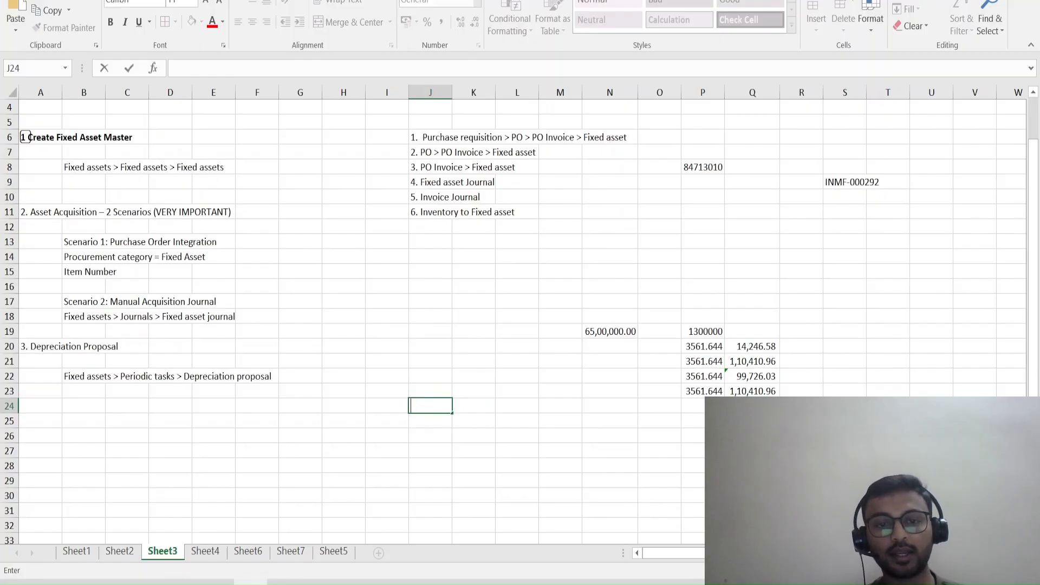
{"action": "type", "text": "FA"}
{"action": "key", "text": "Return"}
{"action": "key", "text": "Return"}
Enter Current in cell J26 and Tax in cell L26.
{"action": "type", "text": "Cu"}
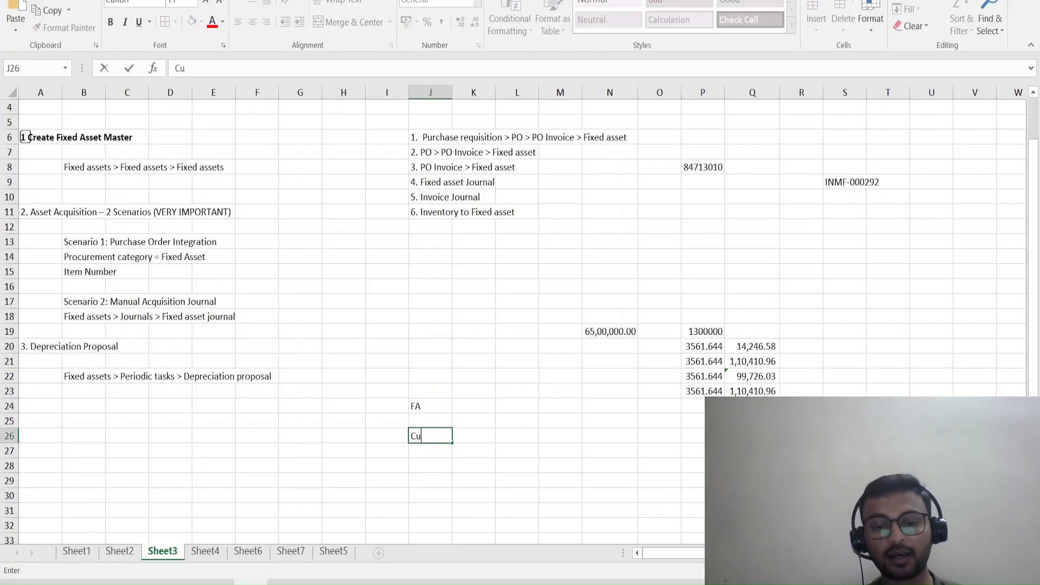
{"action": "type", "text": "rrent"}
{"action": "key", "text": "Tab"}
{"action": "key", "text": "Tab"}
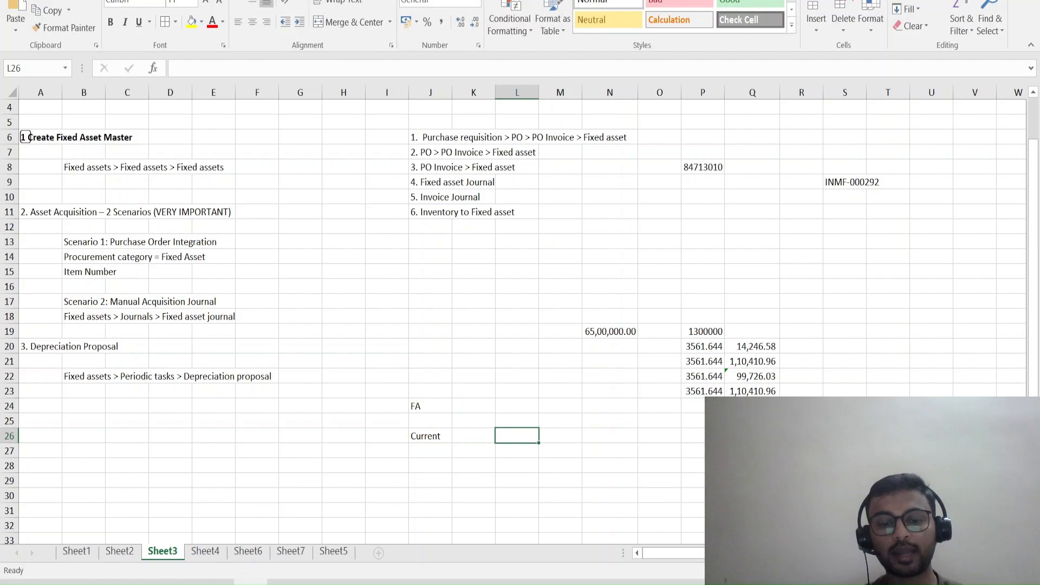
{"action": "type", "text": "Tax"}
{"action": "key", "text": "Return"}
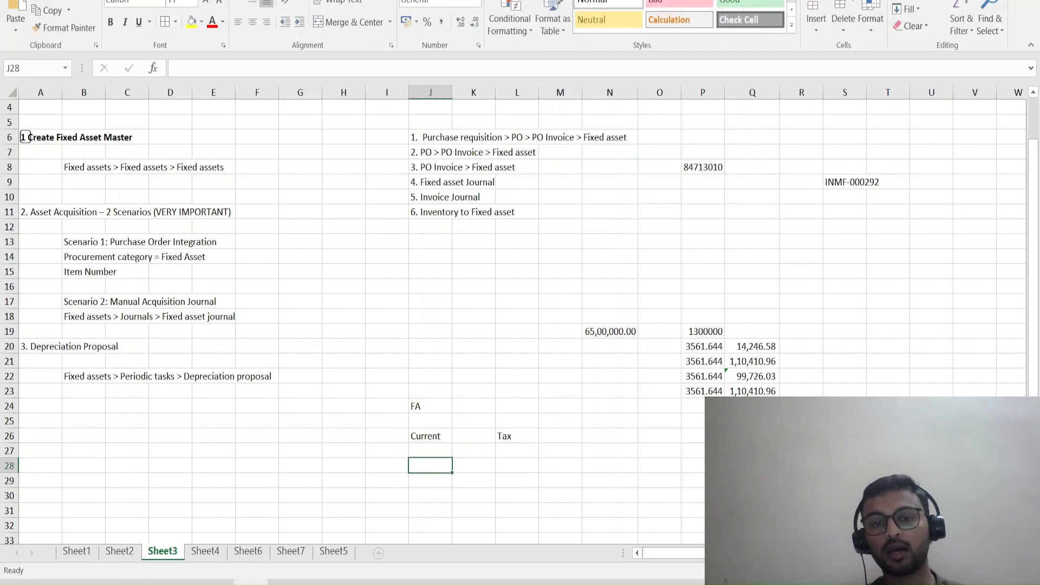
Enter the row label Acqusition in cell H26, beside Current and Tax.
{"action": "key", "text": "Left"}
{"action": "key", "text": "Left"}
{"action": "key", "text": "Up"}
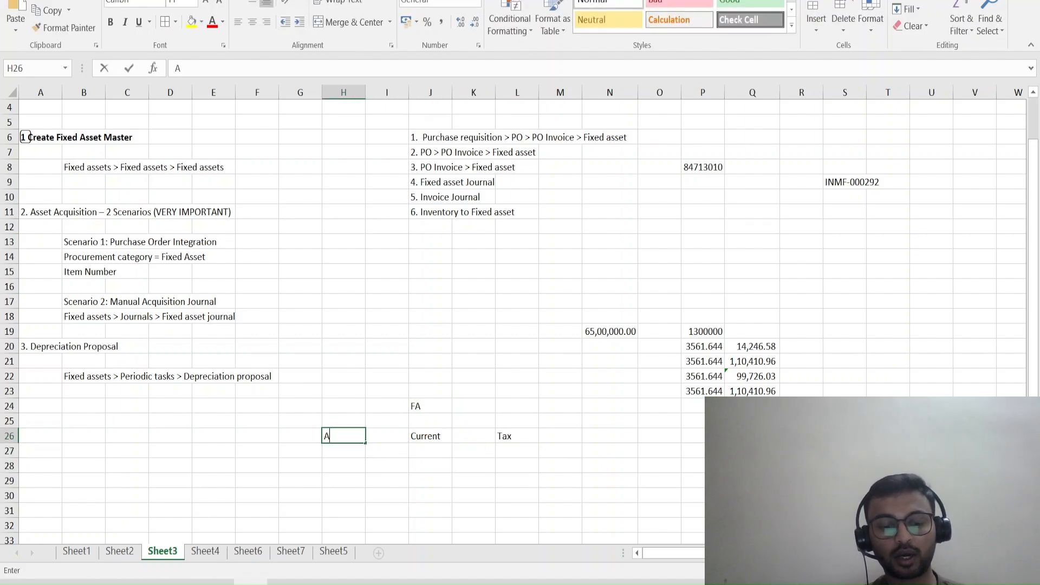
{"action": "type", "text": "Acqusition"}
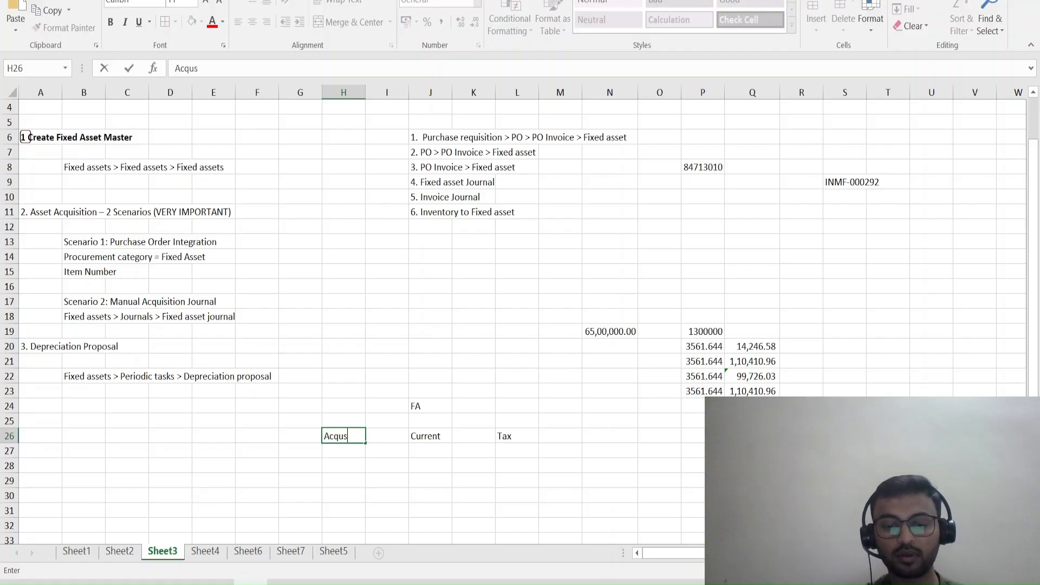
{"action": "key", "text": "BackSpace"}
{"action": "type", "text": "isition"}
{"action": "key", "text": "Return"}
{"action": "key", "text": "Return"}
Add a Depri row with the label in H28, Current in J28 and Tax in L28.
{"action": "type", "text": "Depri"}
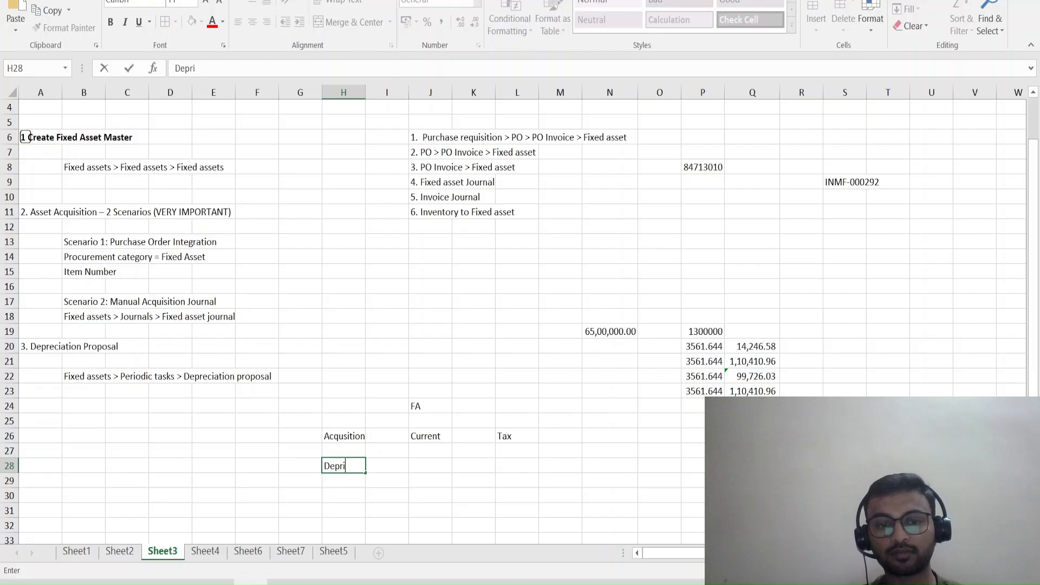
{"action": "key", "text": "Tab"}
{"action": "key", "text": "Tab"}
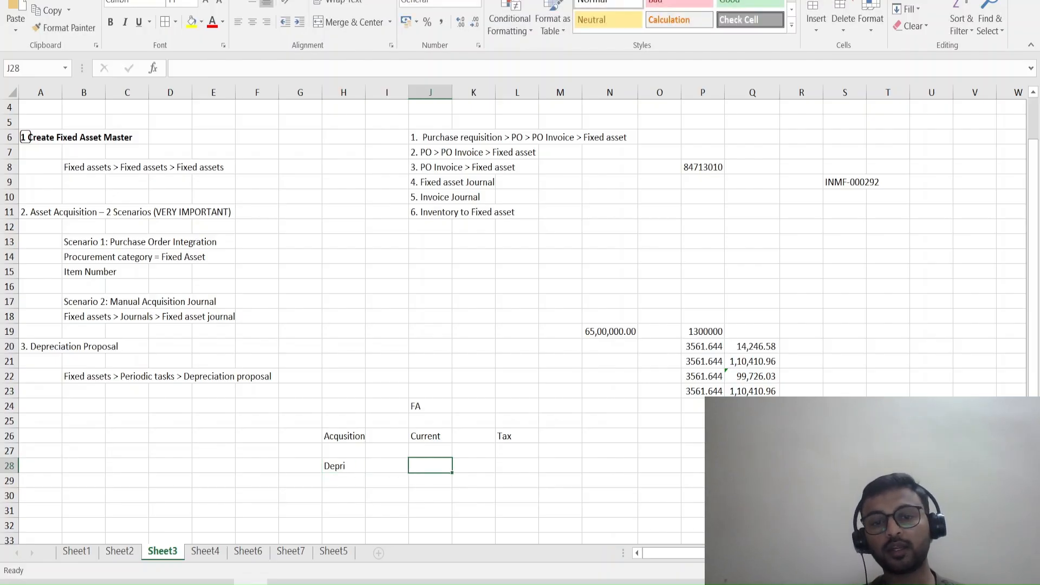
{"action": "type", "text": "Current"}
{"action": "key", "text": "Tab"}
{"action": "key", "text": "Tab"}
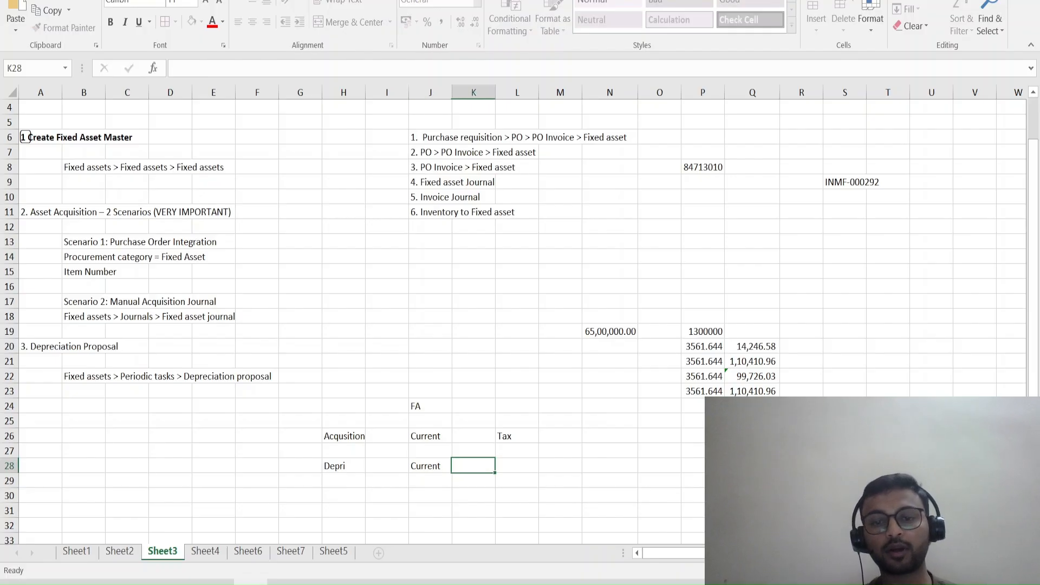
{"action": "type", "text": "Tax"}
{"action": "key", "text": "Return"}
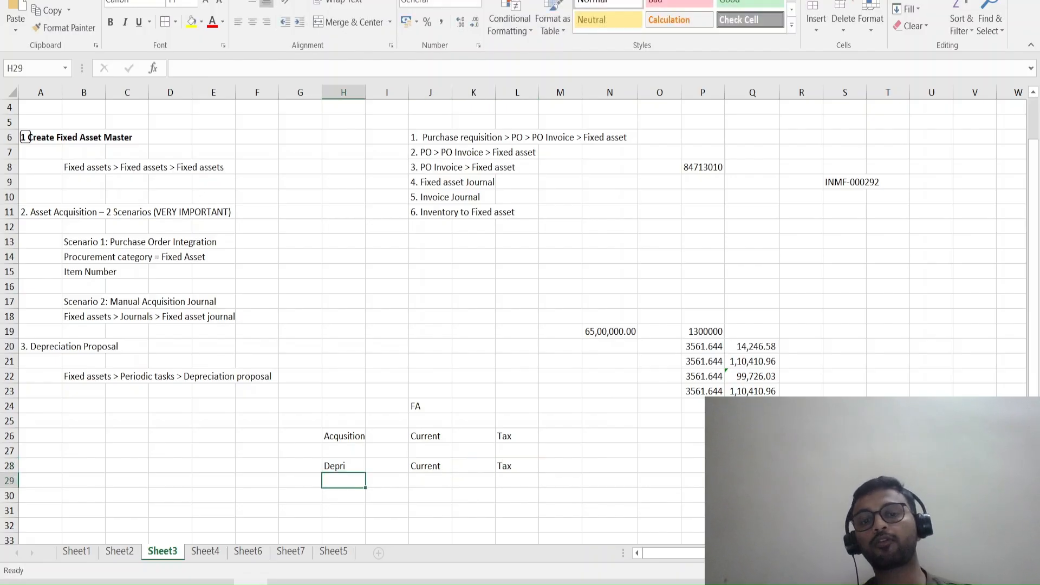
Make the Current and Tax entries of the Depri row bold.
{"action": "key", "text": "Tab"}
{"action": "key", "text": "Tab"}
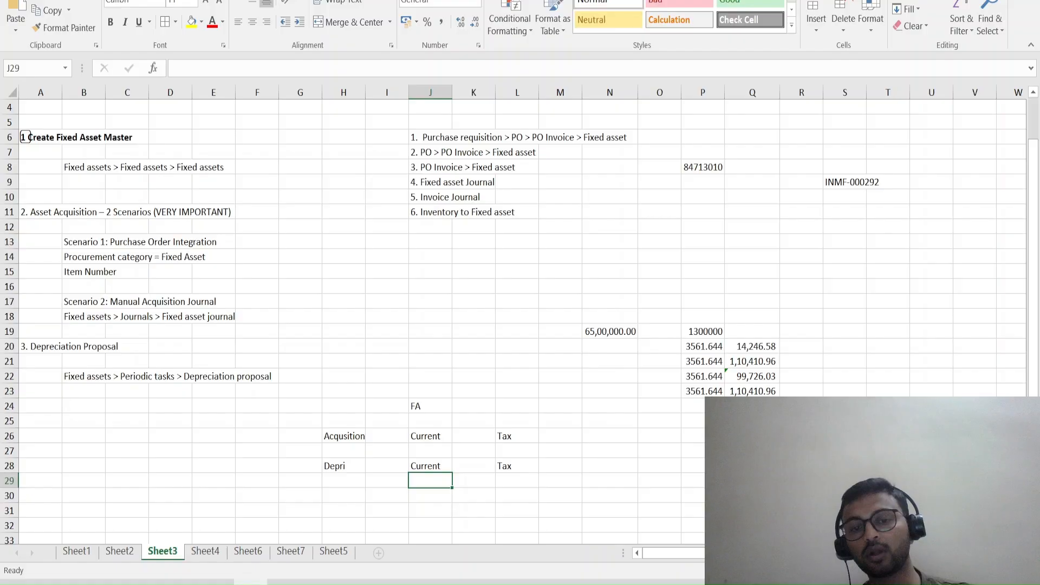
{"action": "scroll", "coordinate": [514, 319], "scroll_direction": "down", "scroll_amount": 1}
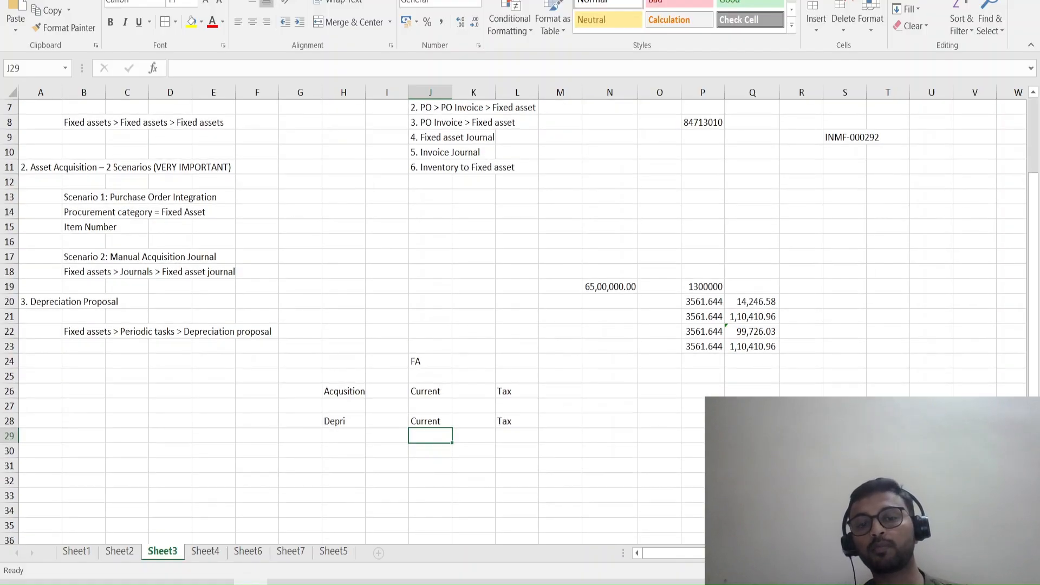
{"action": "key", "text": "Up"}
{"action": "key", "text": "shift+Right"}
{"action": "key", "text": "shift+Right"}
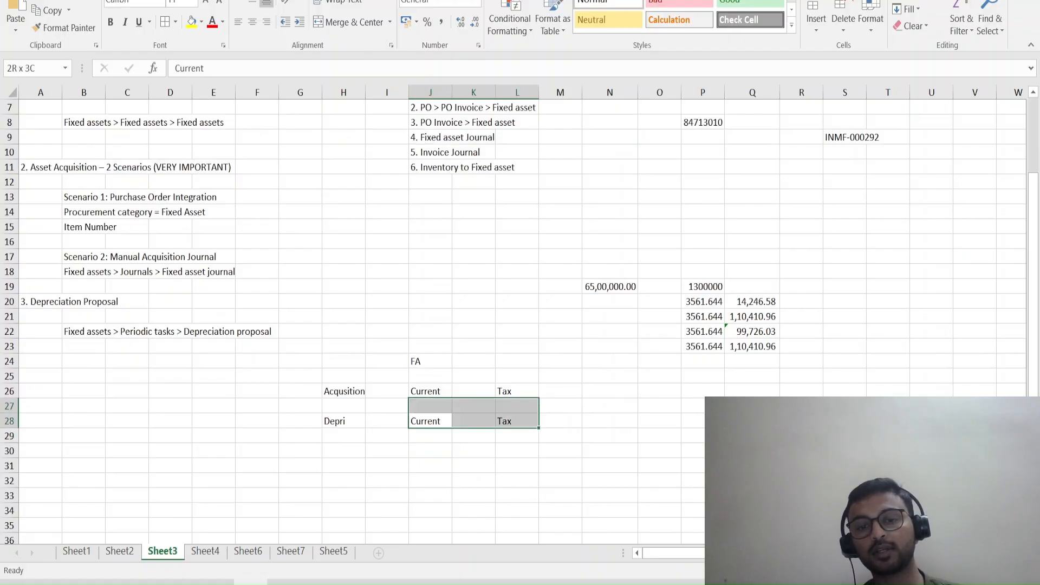
{"action": "key", "text": "ctrl+b"}
{"action": "key", "text": "Down"}
{"action": "key", "text": "Down"}
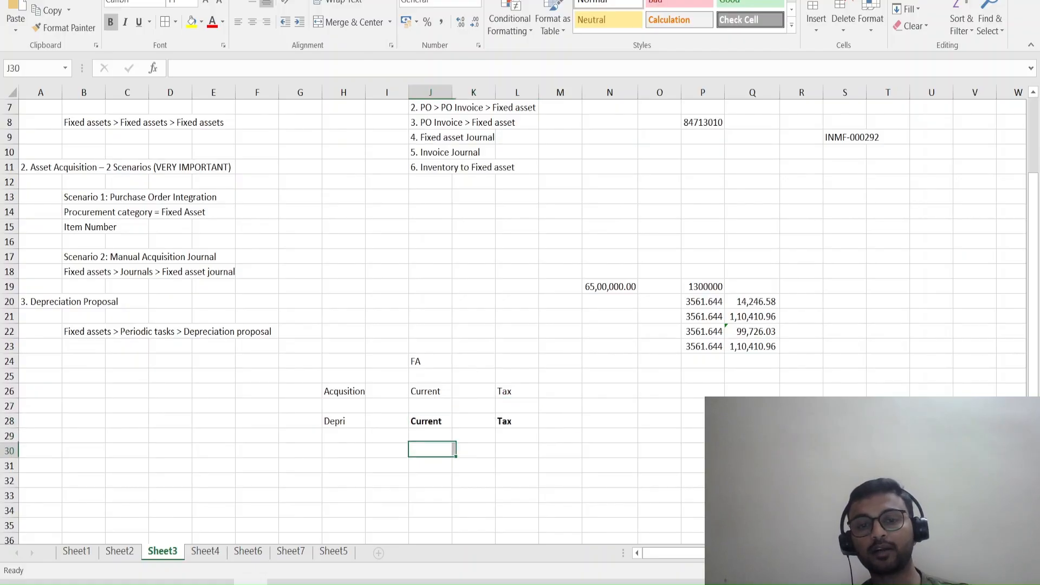
Switch to Finance and Operations and look up the fixed asset number of Paper shredding machines in the fixed assets list.
{"action": "key", "text": "alt+Tab"}
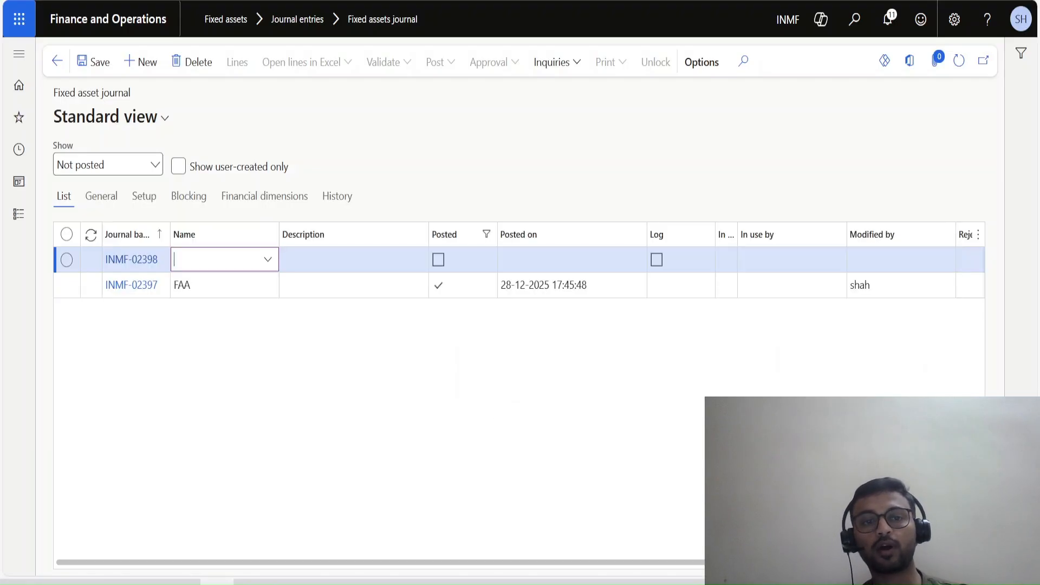
{"action": "key", "text": "ctrl+Tab"}
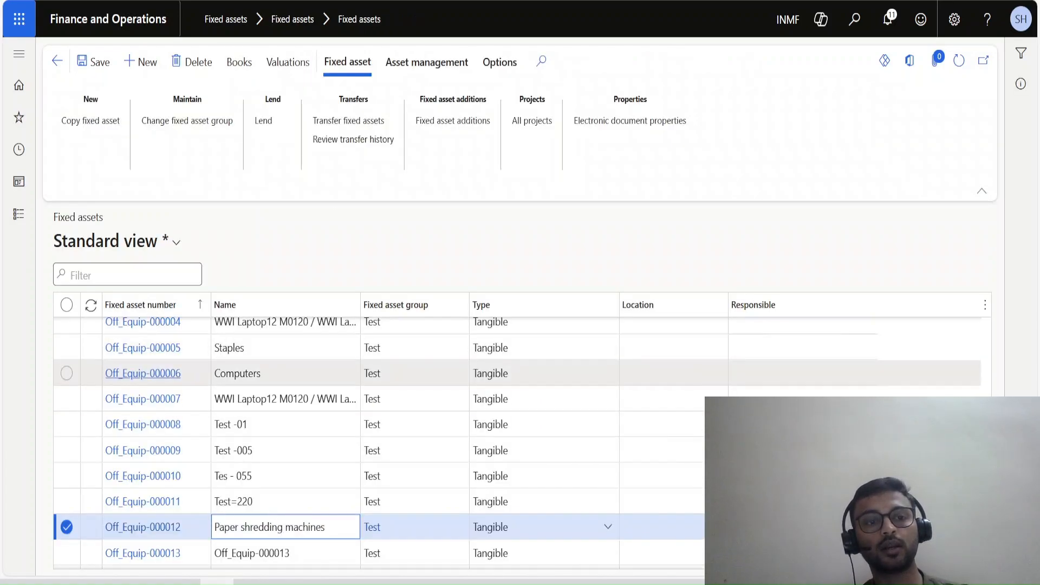
{"action": "key", "text": "shift+Tab"}
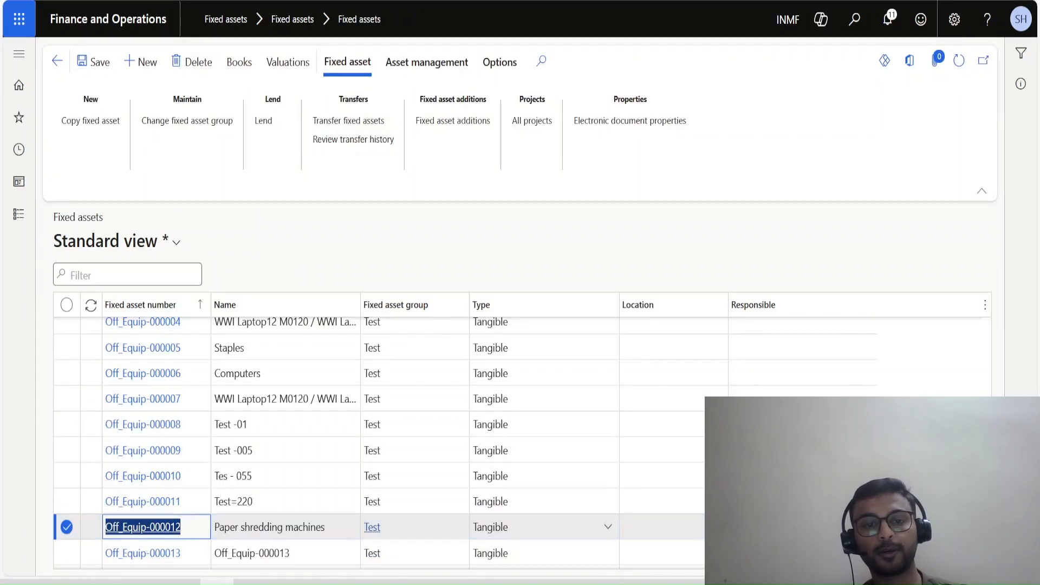
{"action": "left_click", "coordinate": [414, 526]}
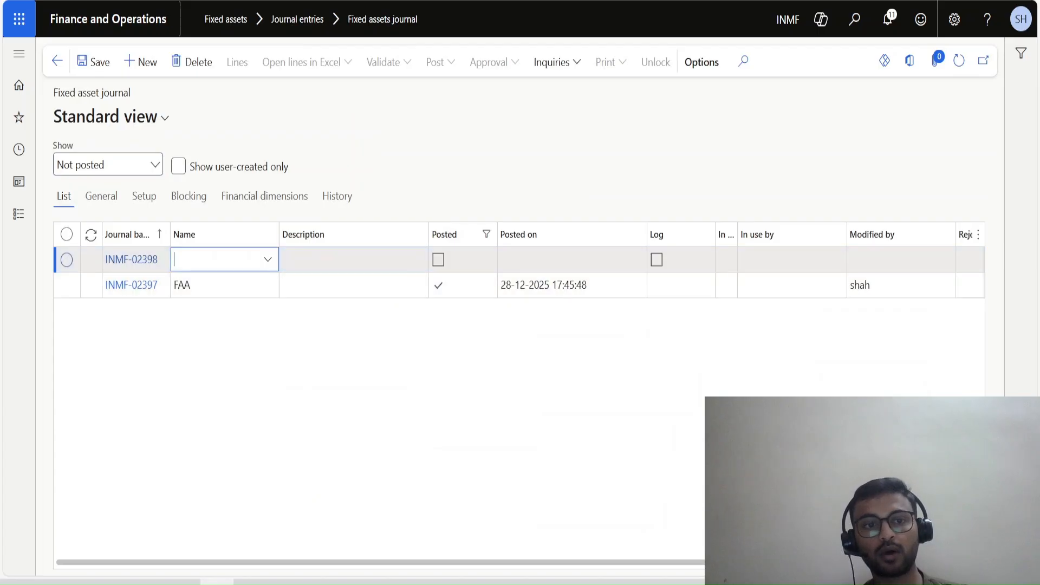
Set the name of the new, unposted fixed asset journal to DP1, the Depr journal.
{"action": "left_click", "coordinate": [267, 260]}
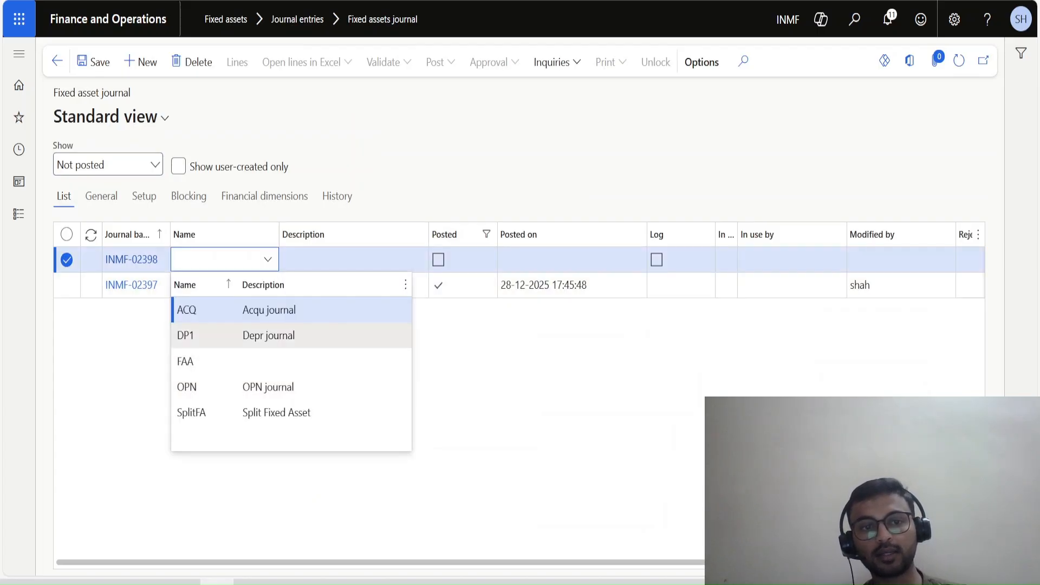
{"action": "left_click", "coordinate": [325, 336]}
{"action": "key", "text": "Tab"}
{"action": "key", "text": "Tab"}
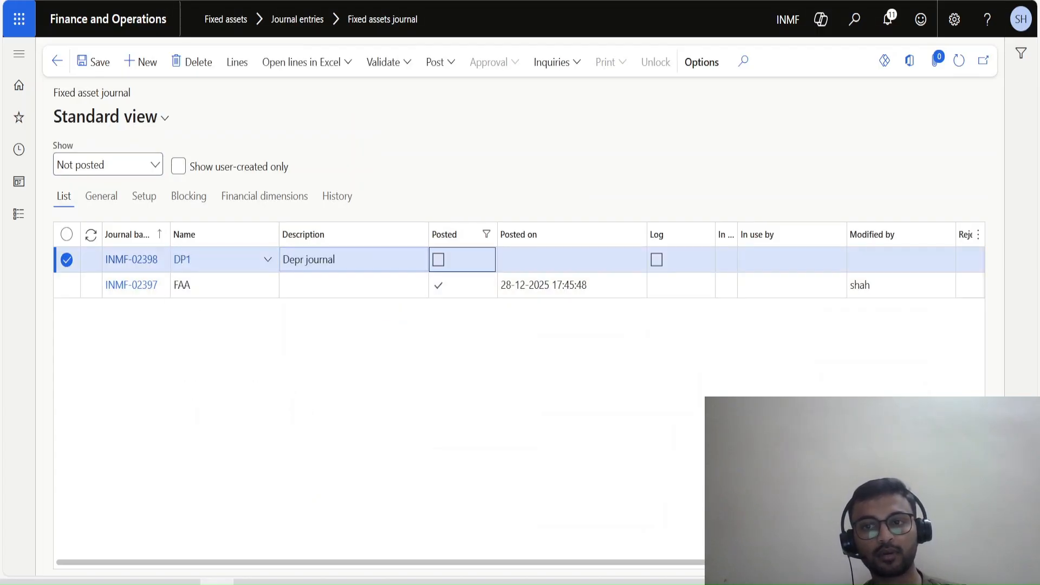
Examine the DP1 journal name's setup, particularly its posting layer, and return to the fixed asset journal list.
{"action": "left_click", "coordinate": [132, 260]}
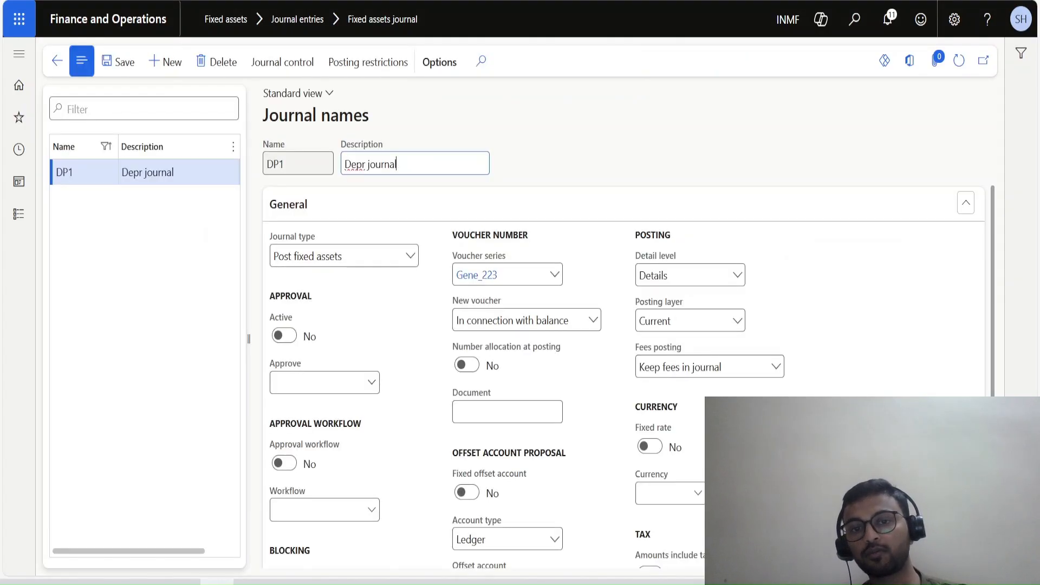
{"action": "scroll", "coordinate": [624, 374], "scroll_direction": "down", "scroll_amount": 3}
{"action": "scroll", "coordinate": [623, 374], "scroll_direction": "up", "scroll_amount": 3}
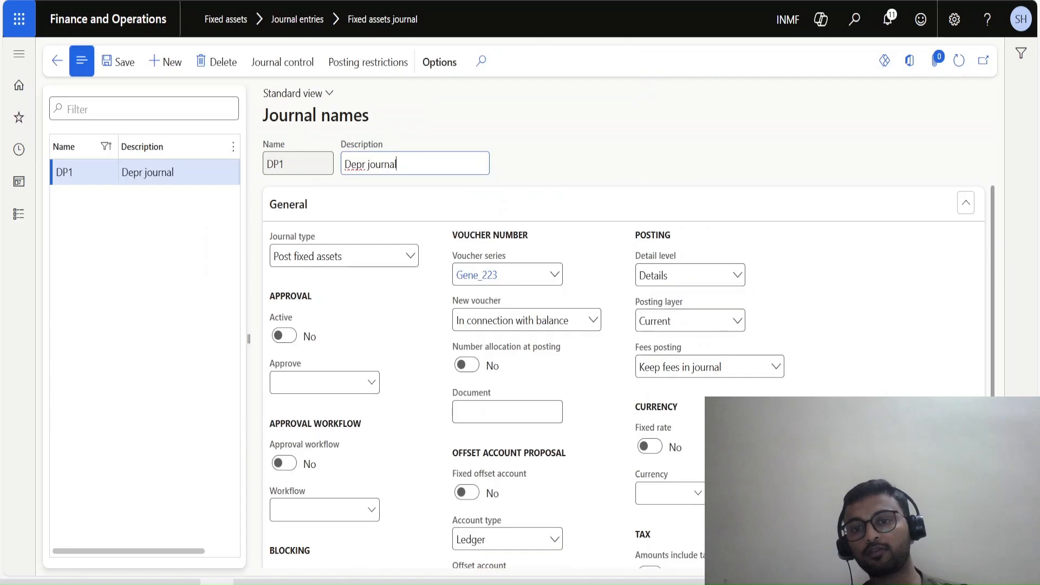
{"action": "left_click", "coordinate": [658, 321]}
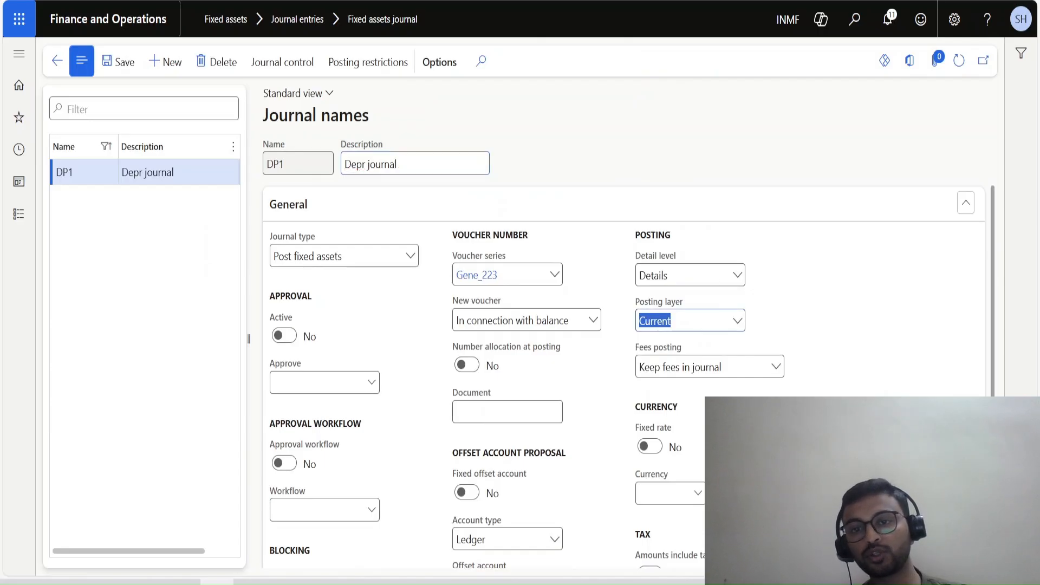
{"action": "left_click", "coordinate": [829, 314]}
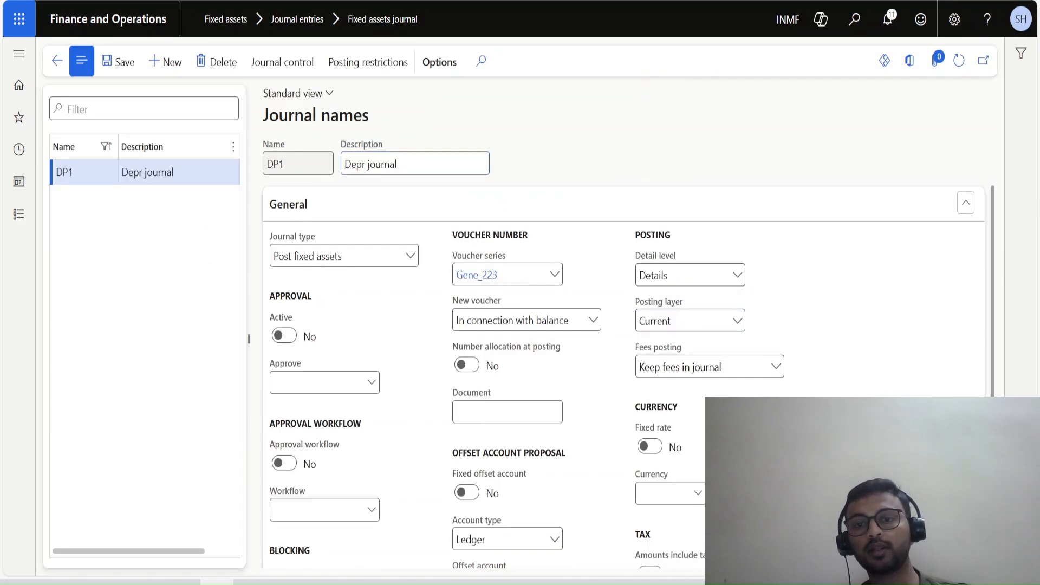
{"action": "left_click", "coordinate": [56, 61]}
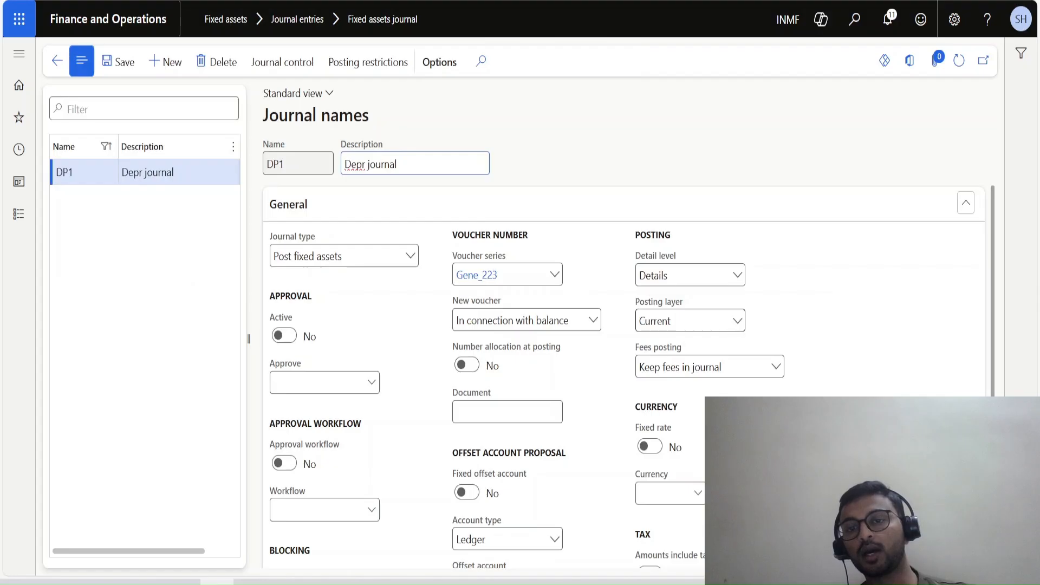
{"action": "left_click", "coordinate": [56, 60]}
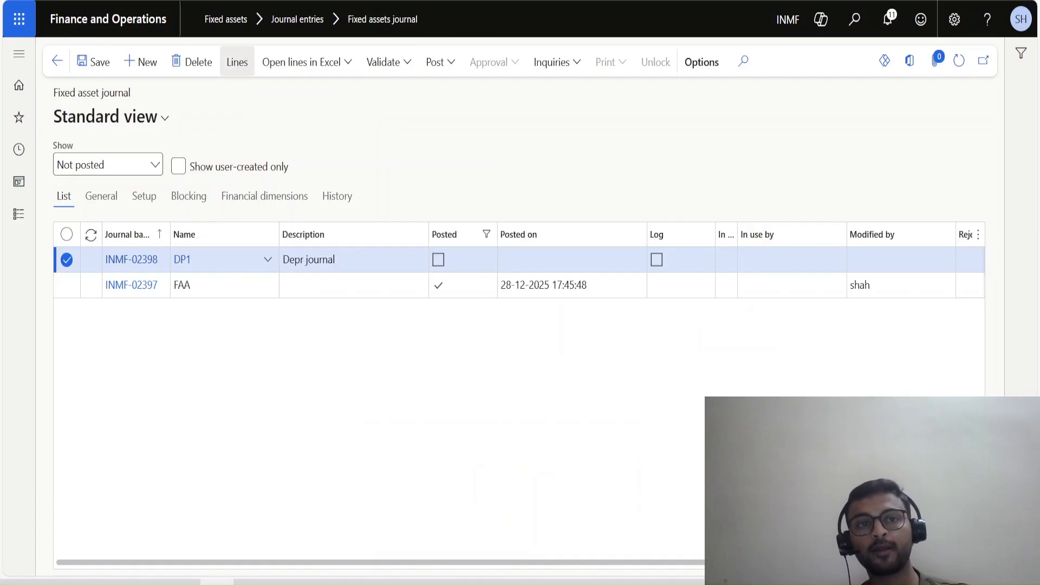
Open the lines of the DP1 journal and start a depreciation proposal.
{"action": "left_click", "coordinate": [237, 62]}
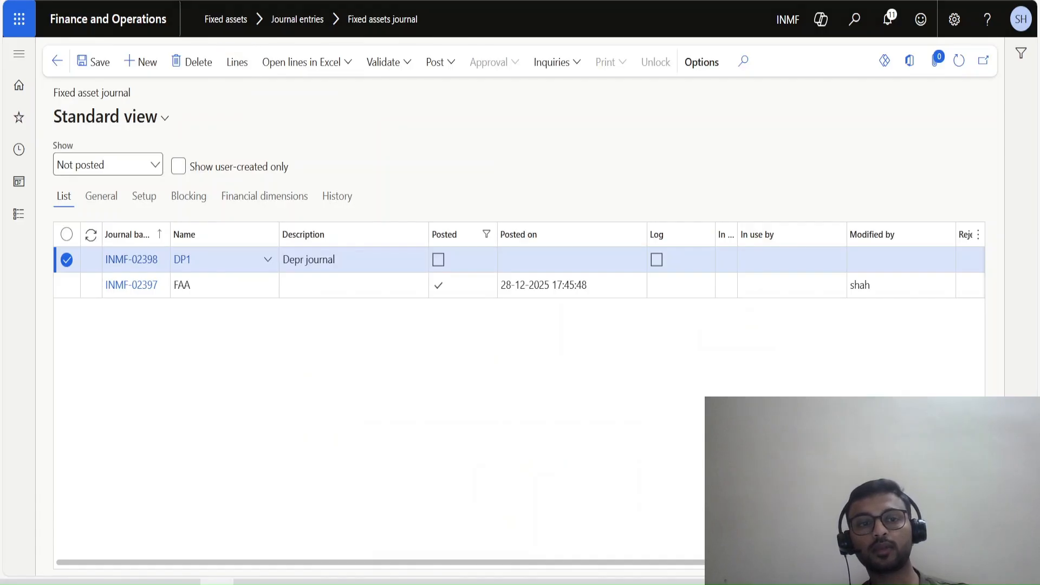
{"action": "key", "text": "Tab"}
{"action": "key", "text": "Tab"}
{"action": "left_click", "coordinate": [120, 190]}
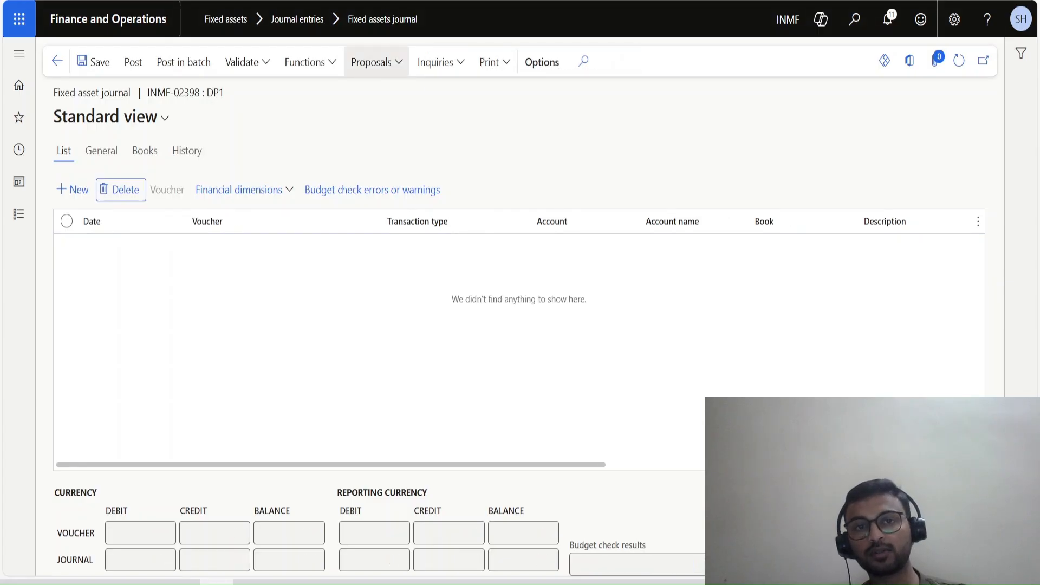
{"action": "left_click", "coordinate": [376, 62]}
{"action": "left_click", "coordinate": [392, 134]}
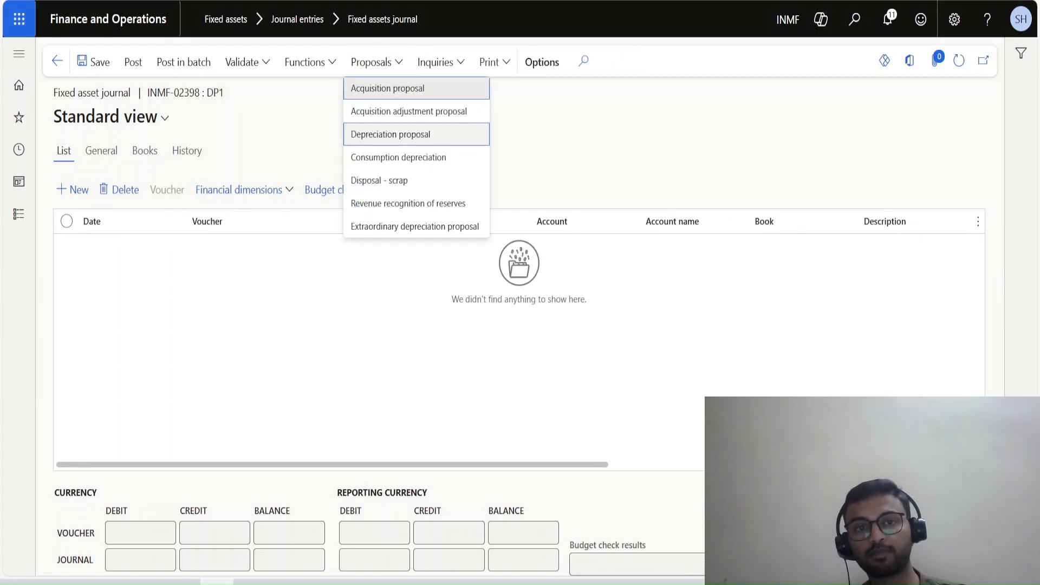
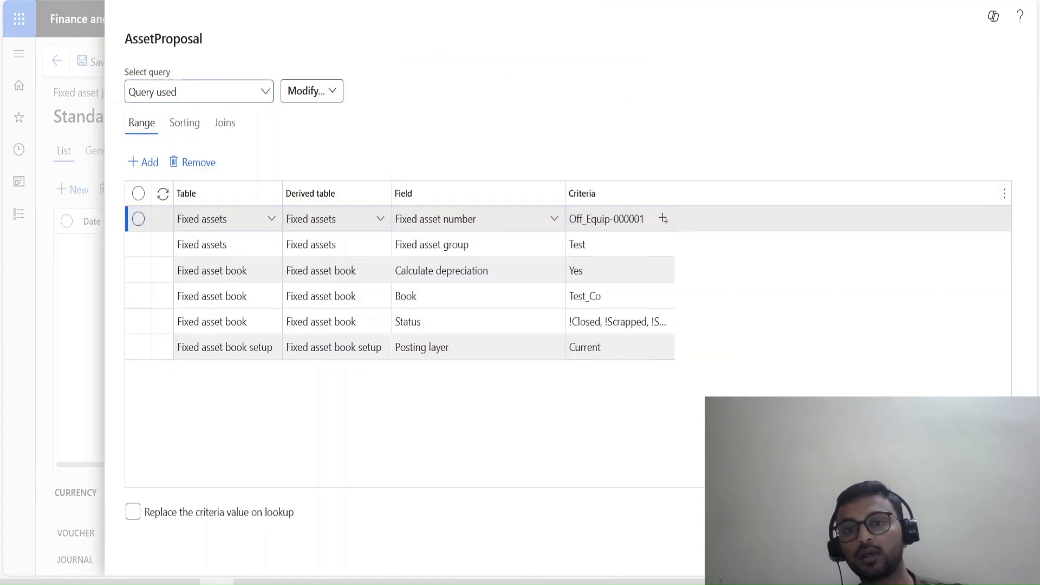
Set the fixed asset number criterion of the proposal query to Off_Equip-000012.
{"action": "left_click", "coordinate": [607, 219]}
{"action": "key", "text": "BackSpace"}
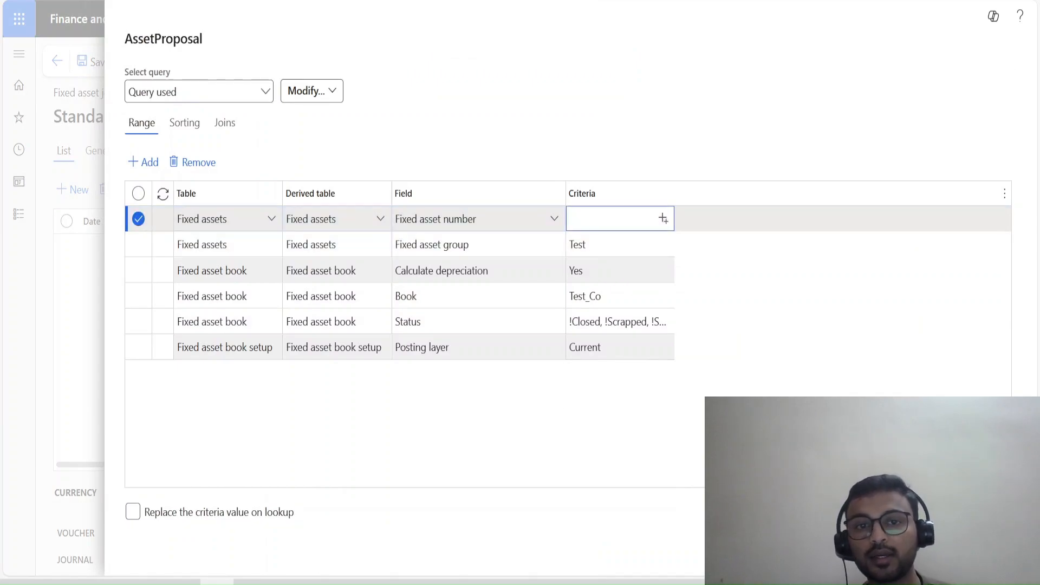
{"action": "left_click", "coordinate": [663, 219]}
{"action": "scroll", "coordinate": [645, 318], "scroll_direction": "down", "scroll_amount": 12}
{"action": "scroll", "coordinate": [645, 352], "scroll_direction": "down", "scroll_amount": 3}
{"action": "scroll", "coordinate": [645, 352], "scroll_direction": "up", "scroll_amount": 5}
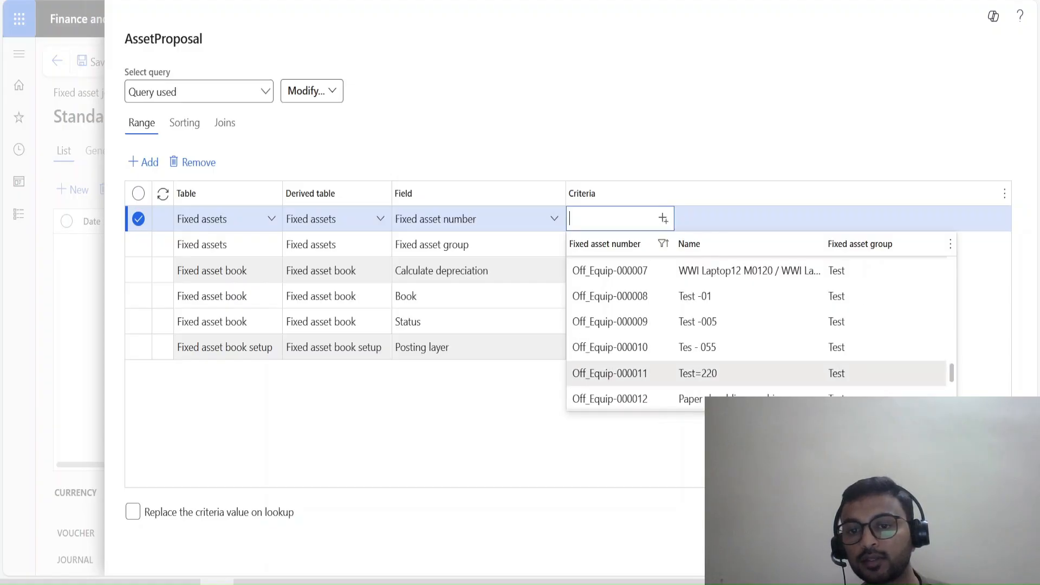
{"action": "left_click", "coordinate": [610, 399]}
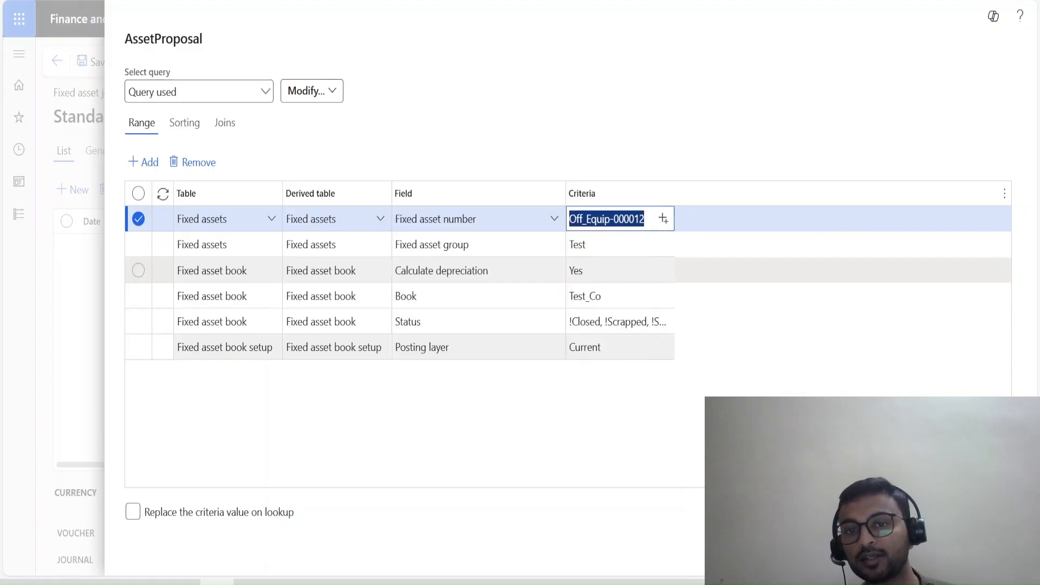
Clear the Book criterion of the proposal query and select Test_Co from the book lookup.
{"action": "left_click", "coordinate": [640, 245]}
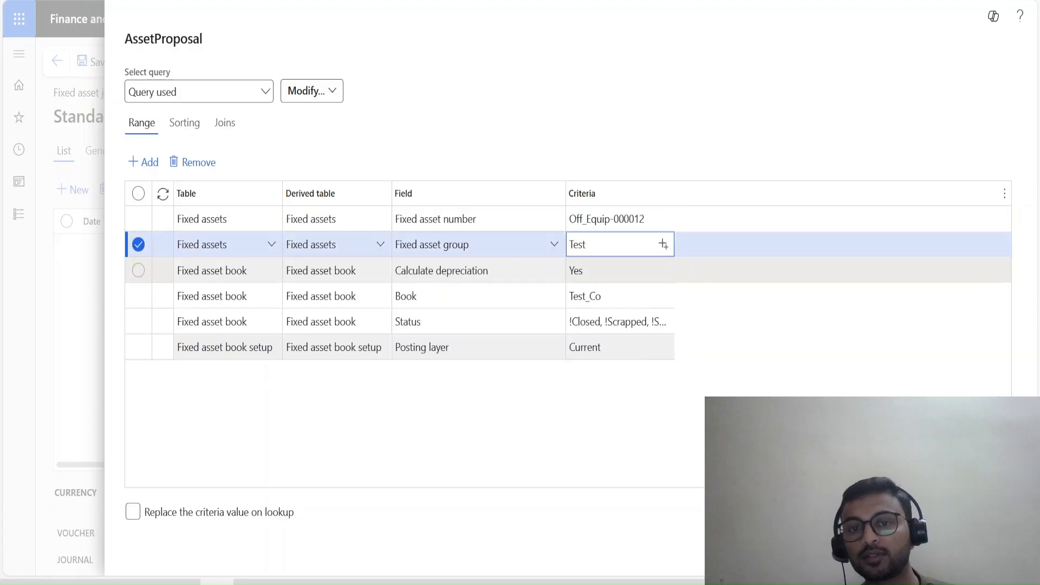
{"action": "left_click", "coordinate": [663, 270]}
{"action": "left_click", "coordinate": [664, 296]}
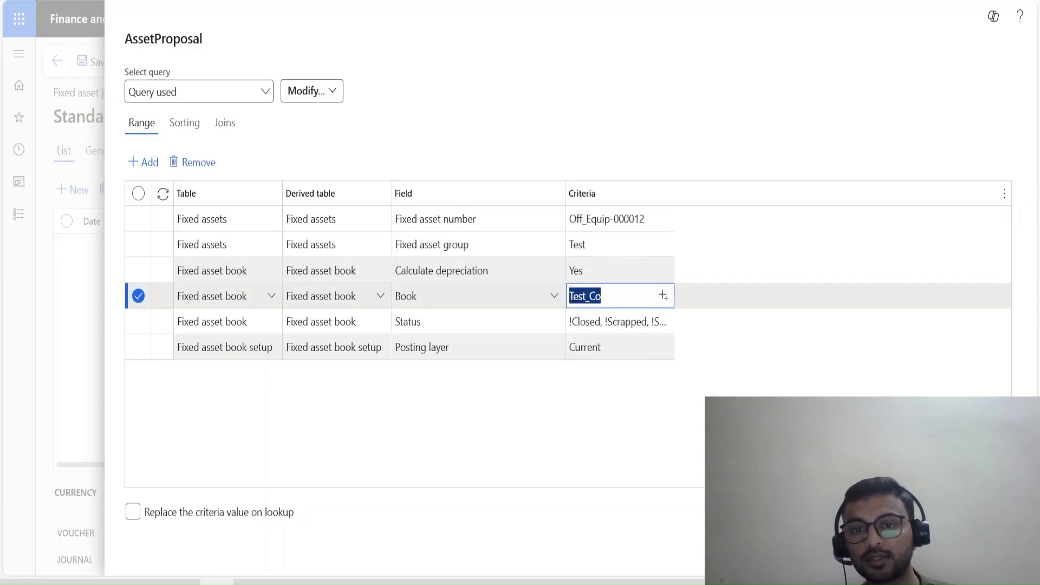
{"action": "key", "text": "BackSpace"}
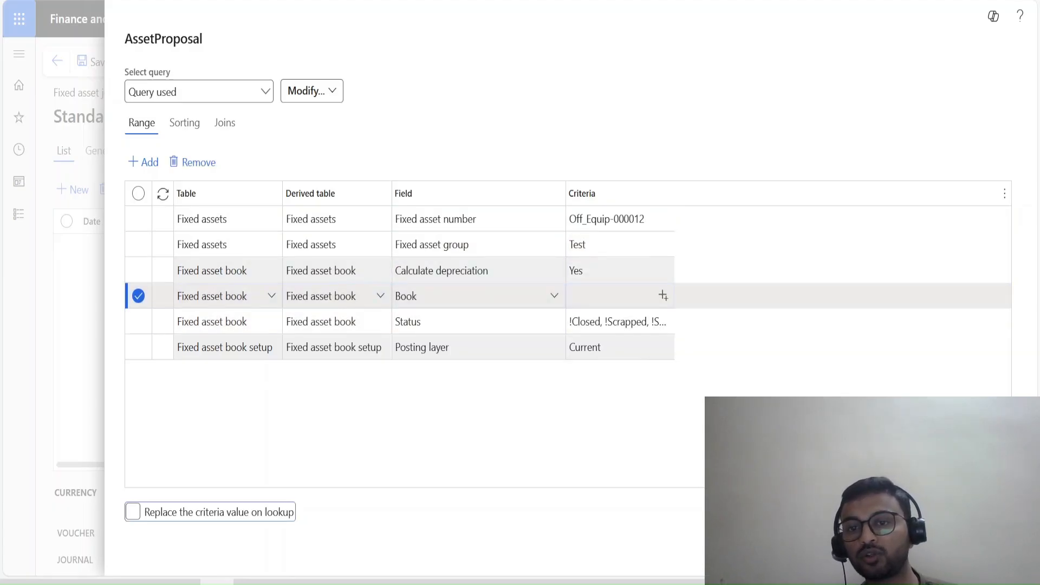
{"action": "left_click", "coordinate": [663, 295]}
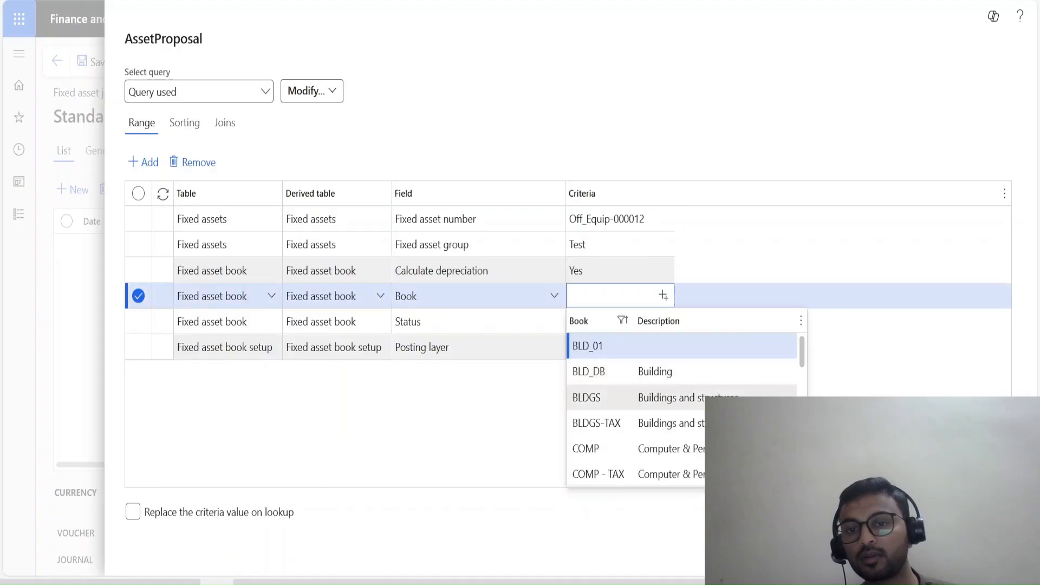
{"action": "scroll", "coordinate": [663, 395], "scroll_direction": "down", "scroll_amount": 10}
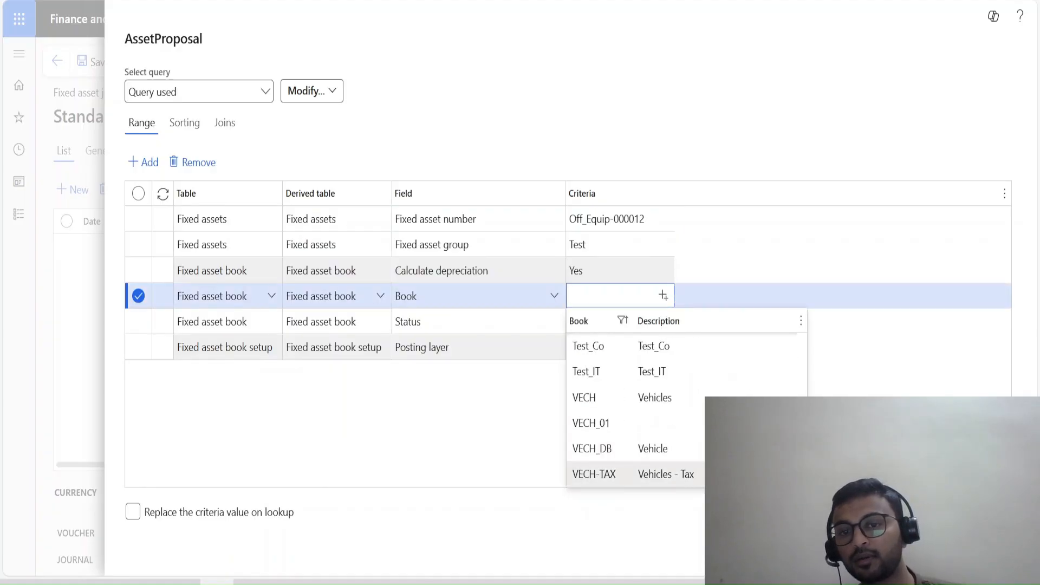
{"action": "left_click", "coordinate": [596, 346]}
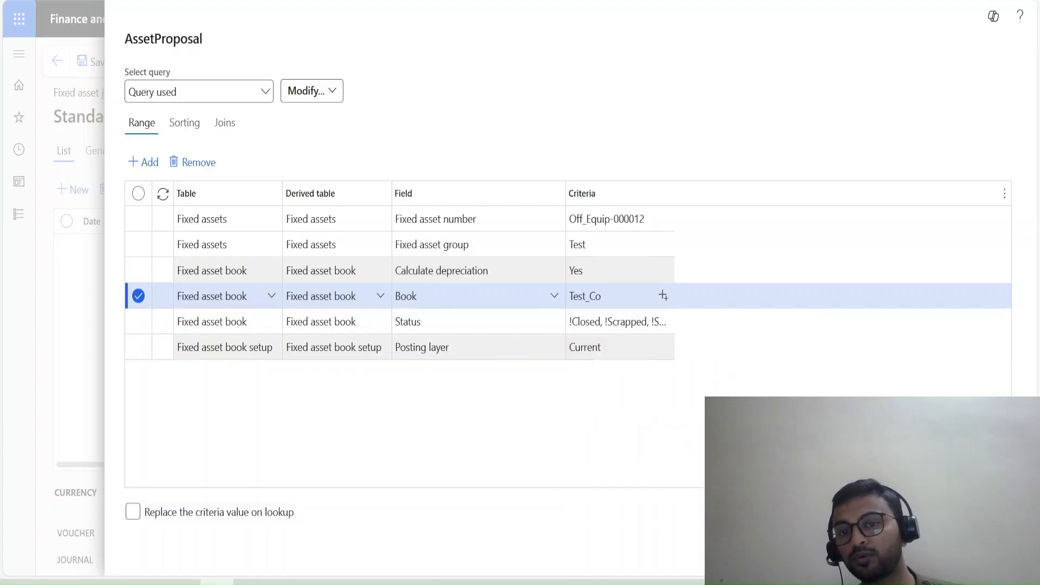
Apply the query criteria and generate the depreciation proposal up to 31-03-2026 in the DP1 journal.
{"action": "left_click", "coordinate": [607, 347]}
{"action": "left_click", "coordinate": [921, 553]}
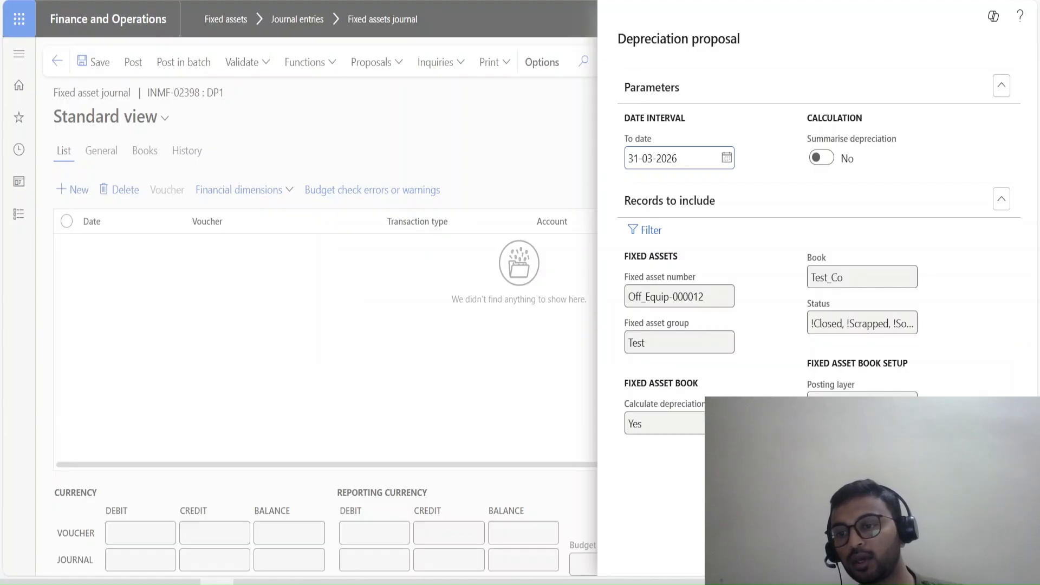
{"action": "left_click", "coordinate": [940, 553]}
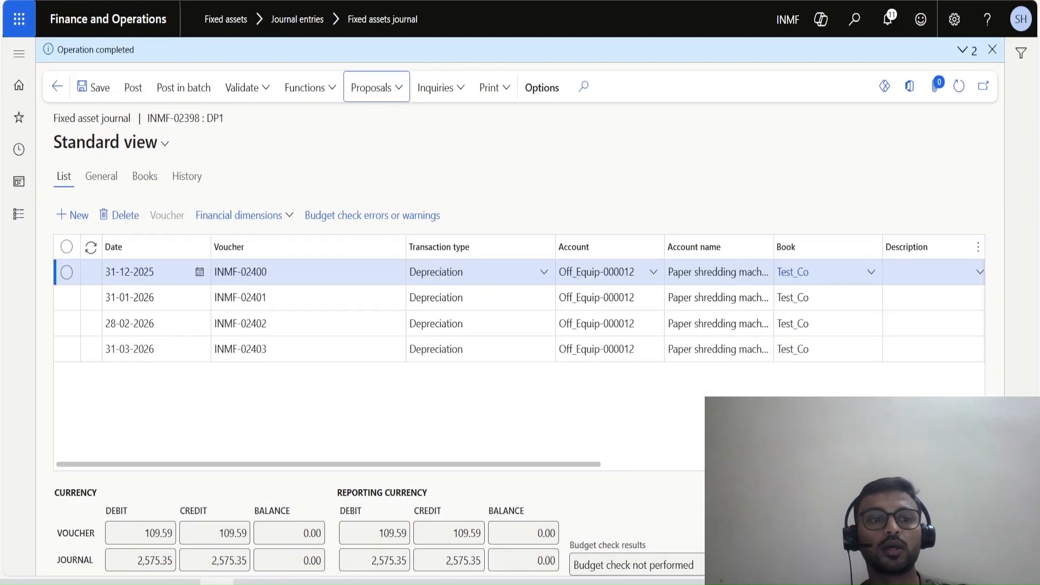
Reopen the depreciation proposal parameters to check the To date, and close them without running the proposal.
{"action": "left_click", "coordinate": [377, 88]}
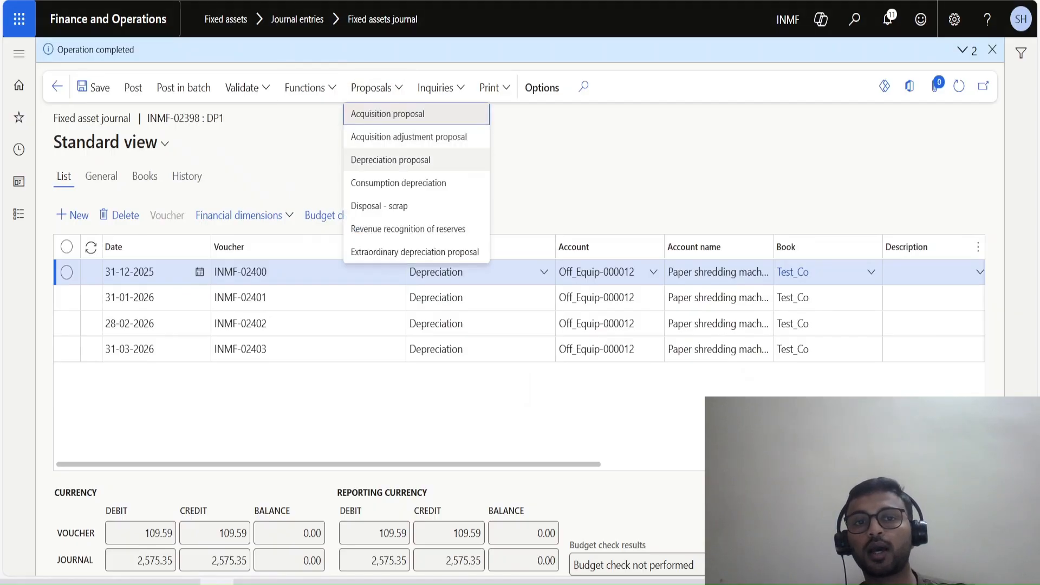
{"action": "left_click", "coordinate": [390, 160]}
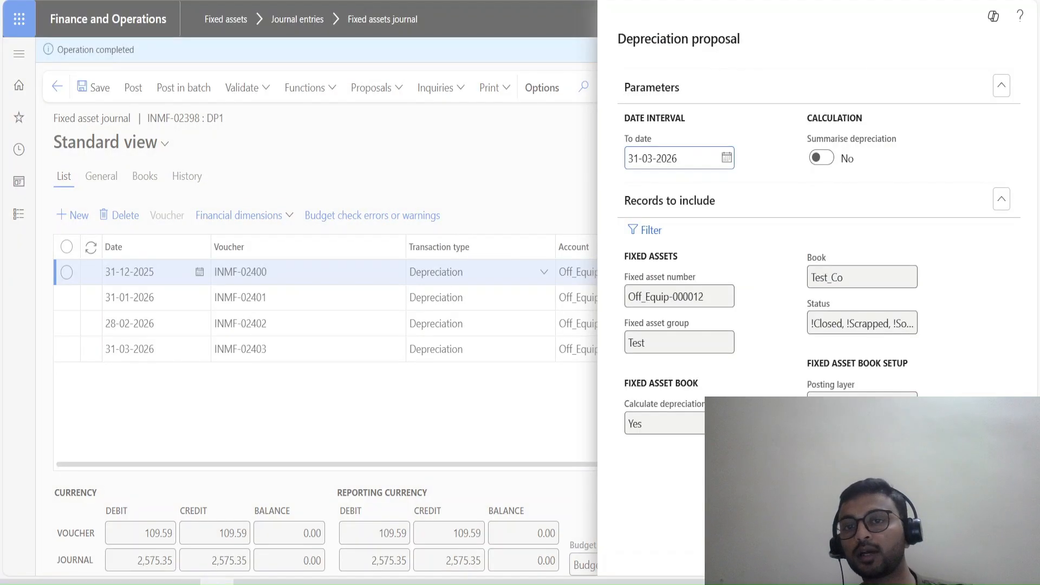
{"action": "left_click_drag", "start_coordinate": [679, 158], "coordinate": [627, 158]}
{"action": "key", "text": "Escape"}
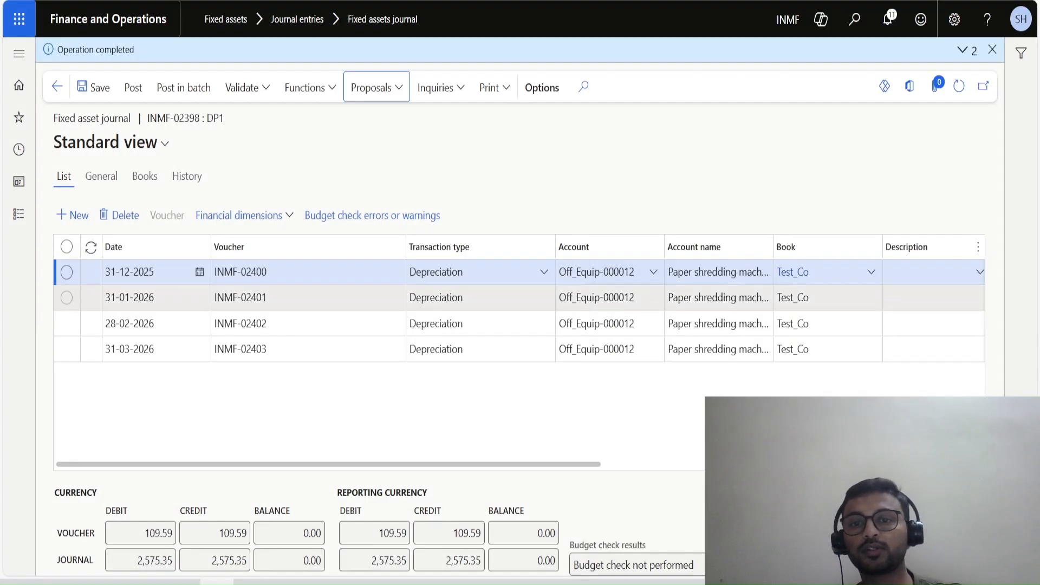
Examine the credit amounts and offset accounts of the proposed depreciation lines.
{"action": "left_click_drag", "start_coordinate": [347, 464], "coordinate": [551, 465]}
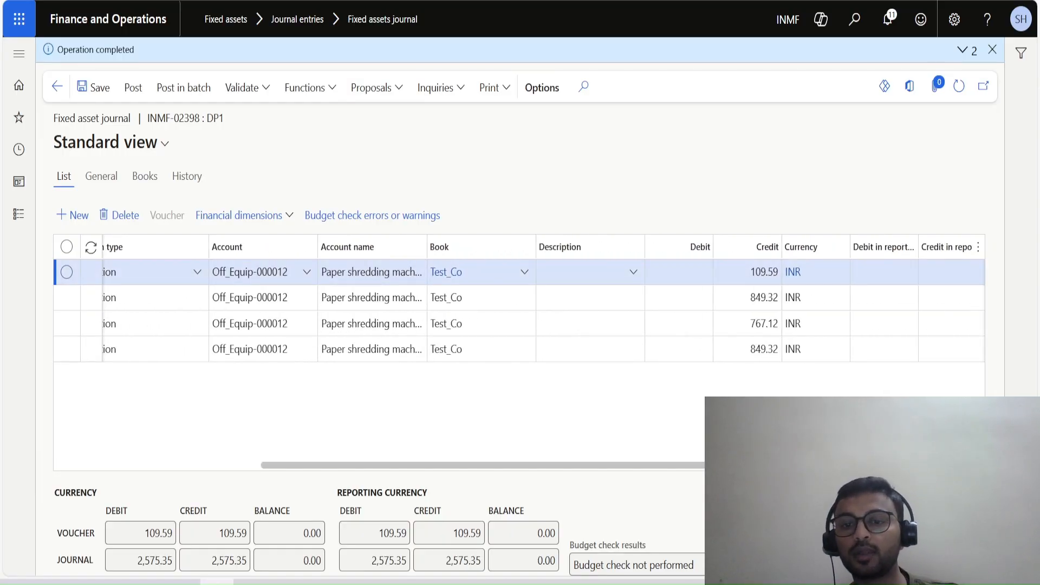
{"action": "left_click", "coordinate": [746, 324]}
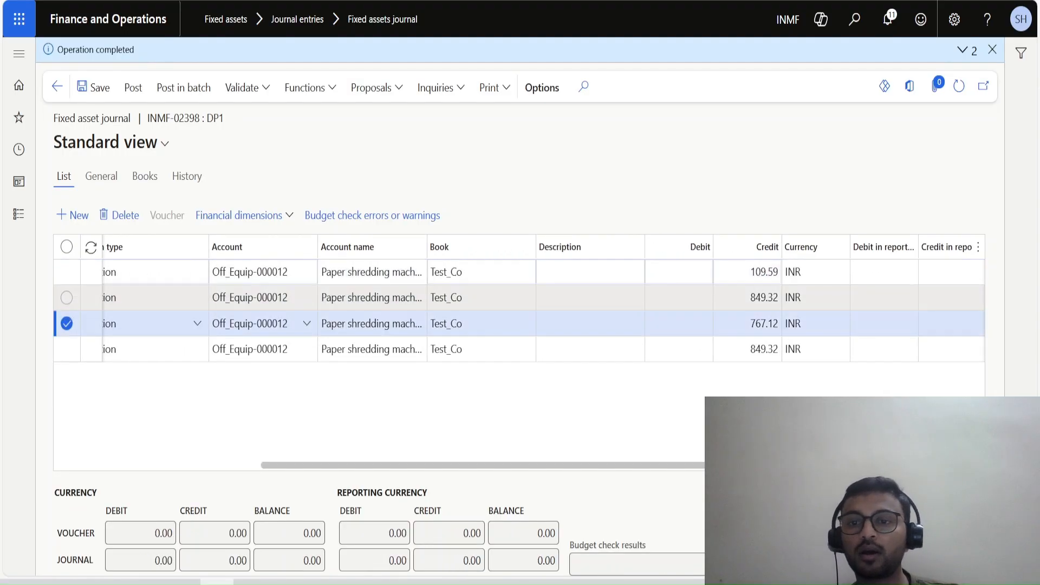
{"action": "left_click", "coordinate": [747, 298]}
{"action": "left_click_drag", "start_coordinate": [612, 465], "coordinate": [712, 465]}
Switch to the Excel workbook and set the acquisition value in N19 of Sheet3 to 50000.
{"action": "left_click", "coordinate": [251, 582]}
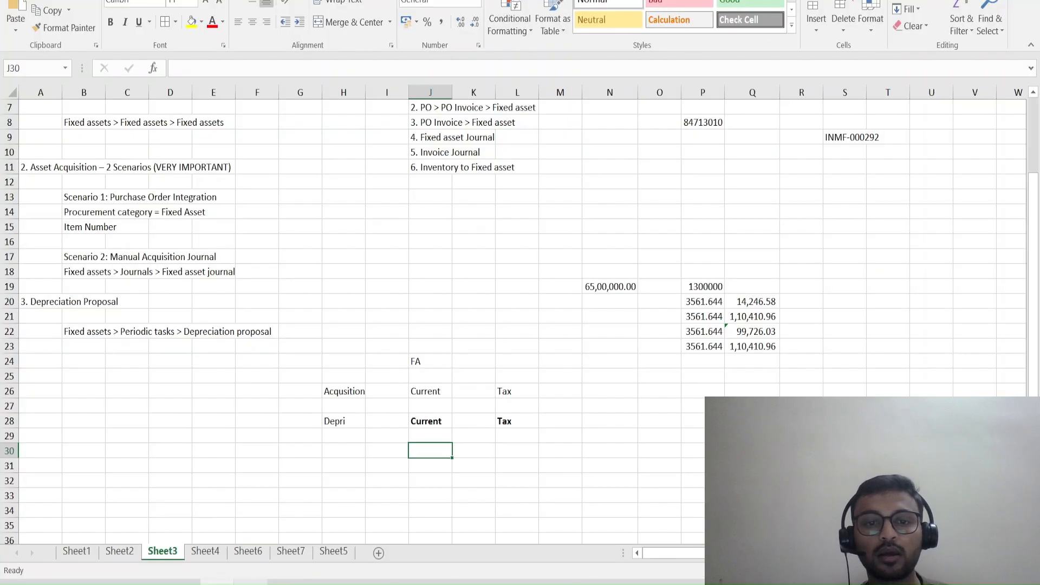
{"action": "left_click", "coordinate": [660, 406]}
{"action": "left_click", "coordinate": [703, 287]}
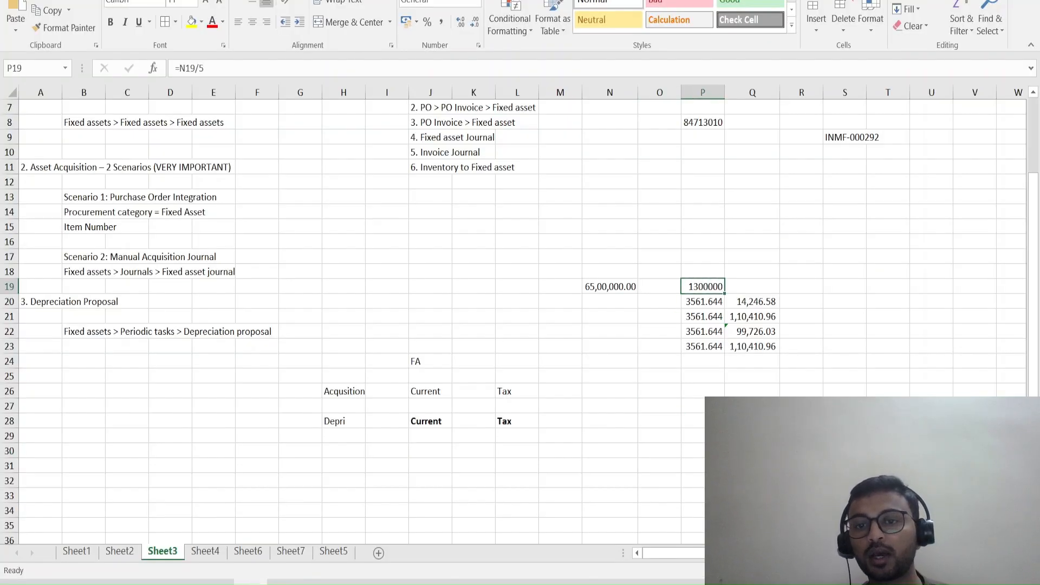
{"action": "left_click", "coordinate": [610, 273]}
{"action": "left_click", "coordinate": [610, 287]}
{"action": "type", "text": "5000"}
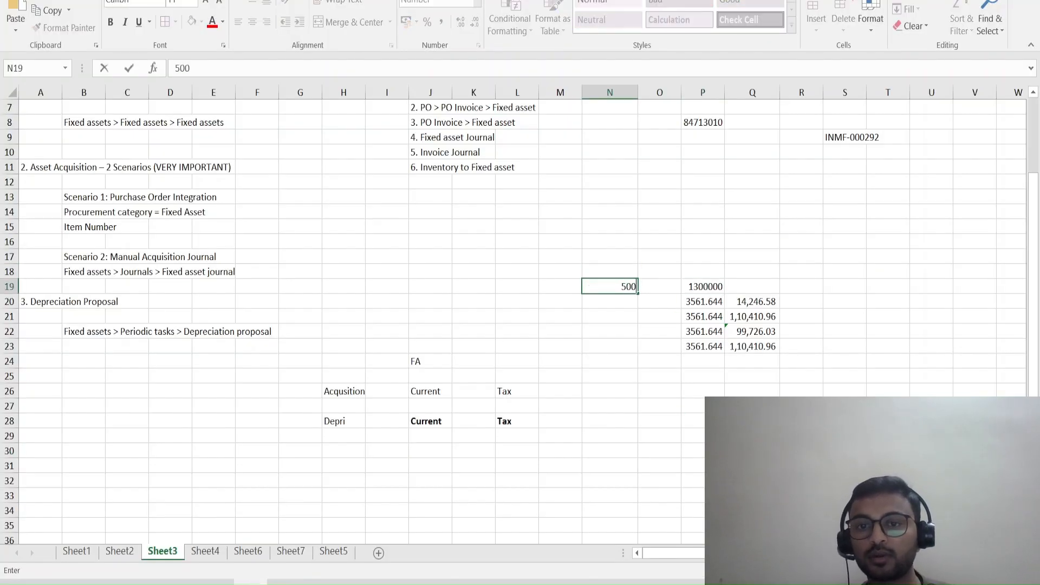
{"action": "key", "text": "Up"}
{"action": "key", "text": "Right"}
{"action": "key", "text": "Right"}
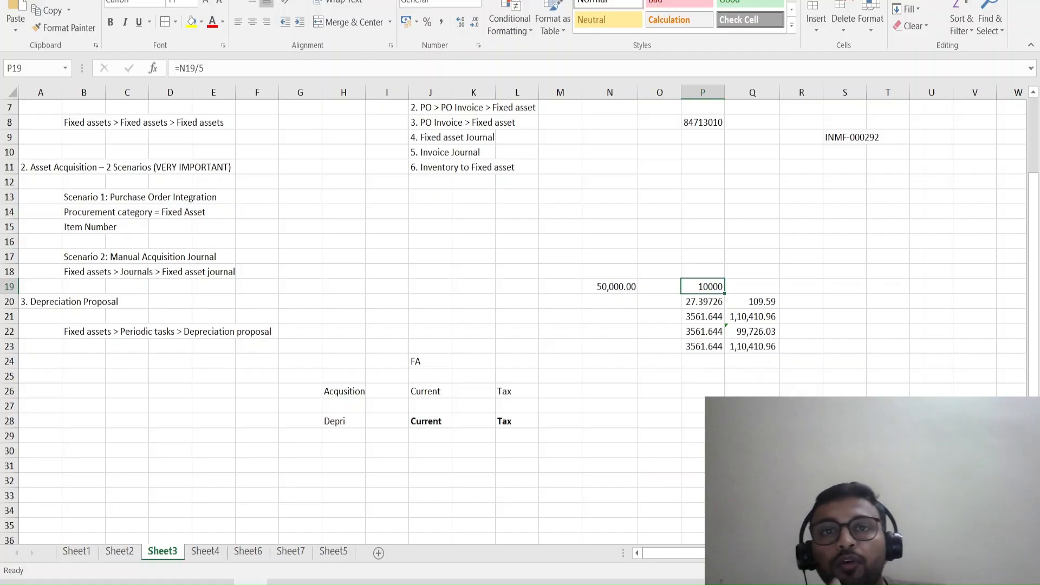
Check the asset's acquisition balances and the journal's depreciation lines in Finance and Operations, and return to the Excel workbook.
{"action": "key", "text": "alt+Tab"}
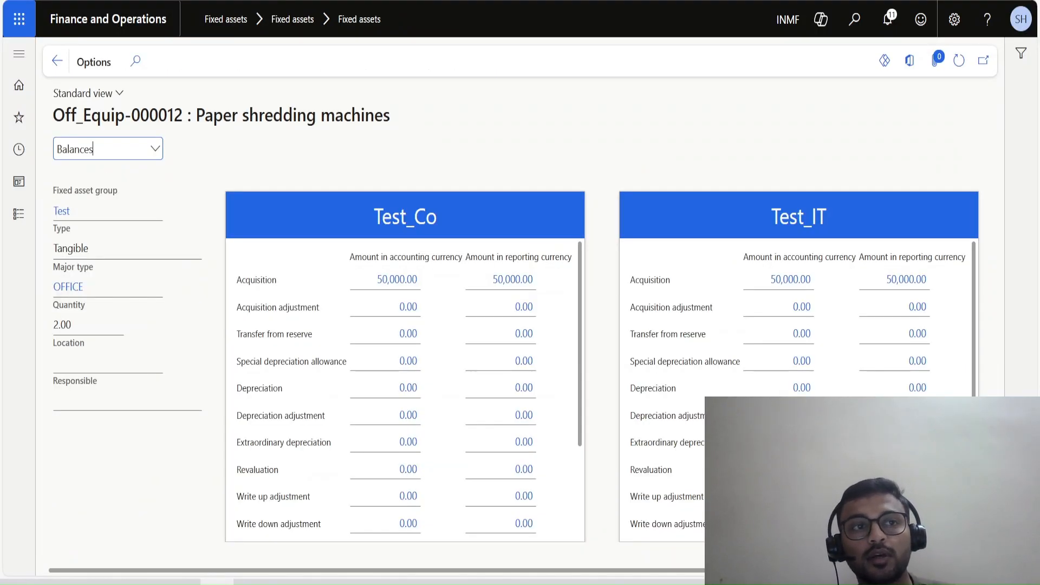
{"action": "key", "text": "alt+Tab"}
{"action": "key", "text": "alt+Tab"}
{"action": "key", "text": "Tab"}
{"action": "key", "text": "Tab"}
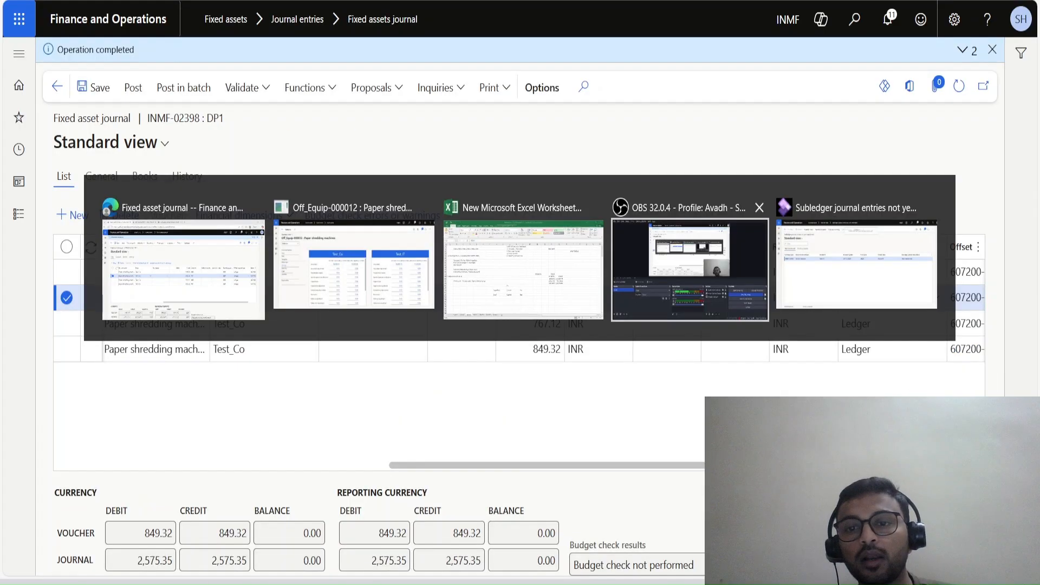
{"action": "key", "text": "alt+Tab"}
{"action": "key", "text": "alt+Tab"}
{"action": "key", "text": "alt+Tab"}
{"action": "key", "text": "alt+Tab"}
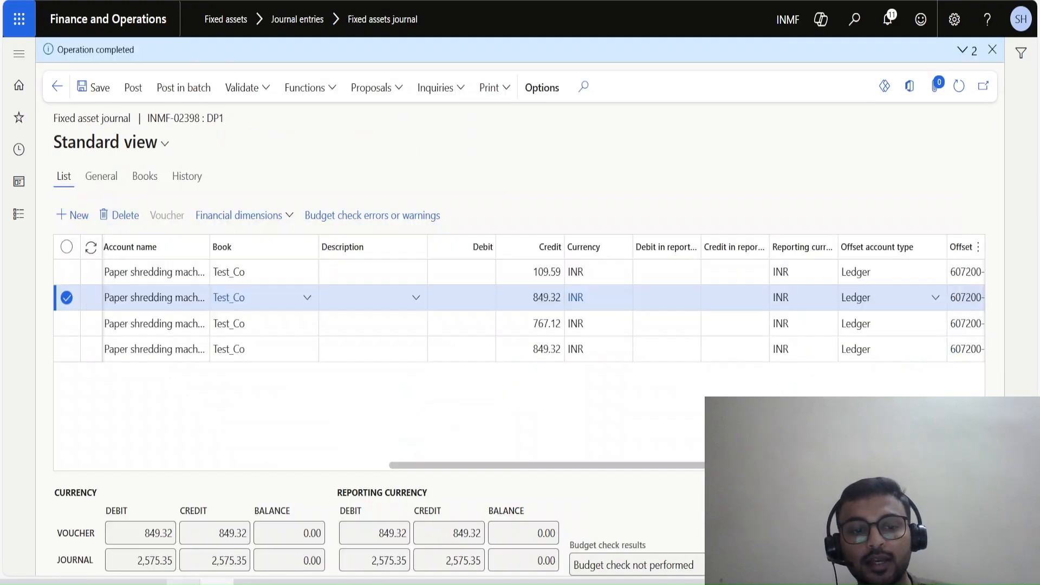
{"action": "key", "text": "alt+Tab"}
{"action": "key", "text": "Tab"}
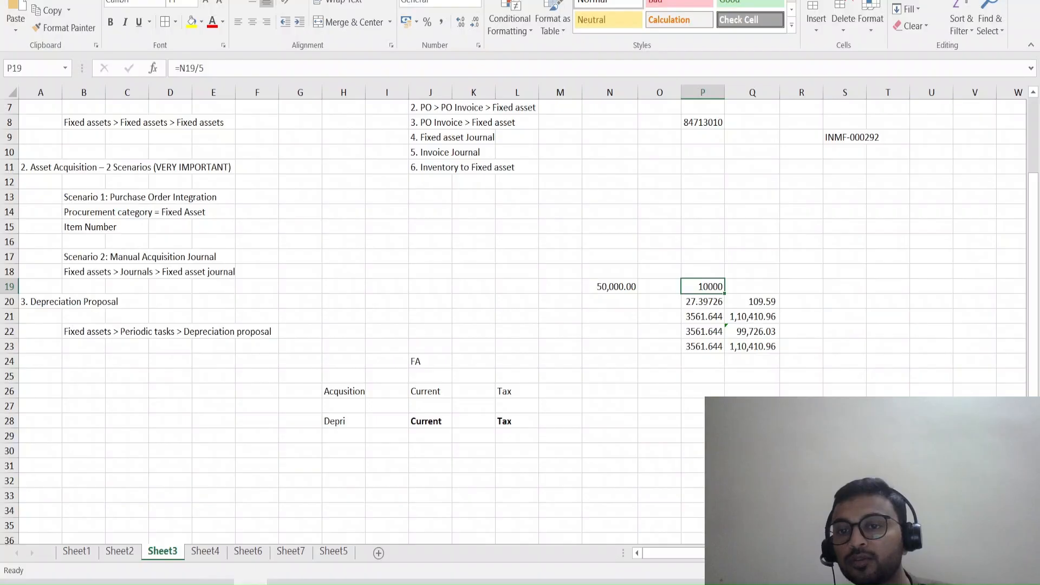
Label the yearly depreciation amount by entering Per Year in cell O19.
{"action": "key", "text": "F2"}
{"action": "key", "text": "Escape"}
{"action": "key", "text": "Left"}
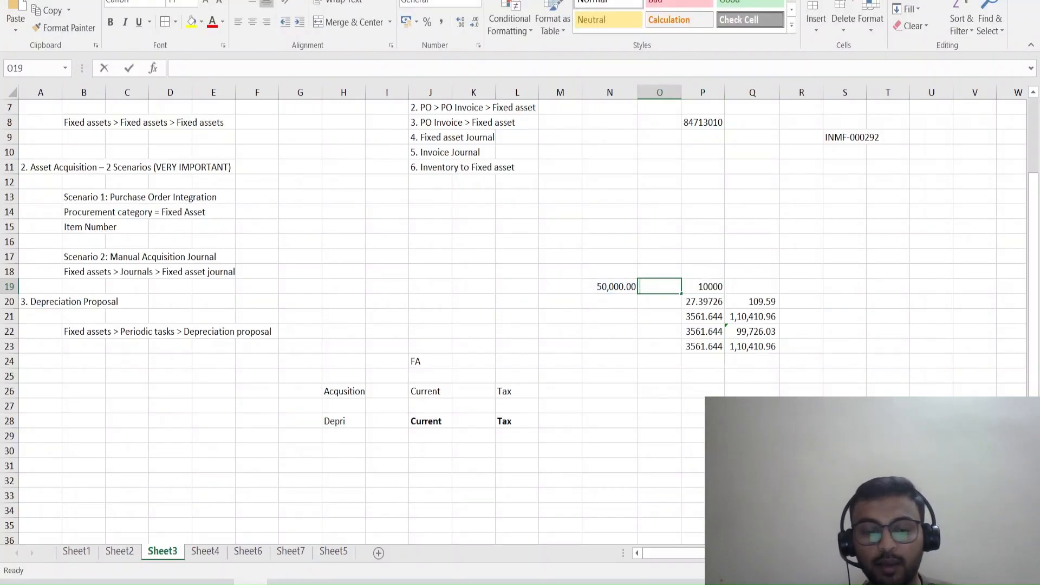
{"action": "type", "text": "Per Year"}
{"action": "key", "text": "Return"}
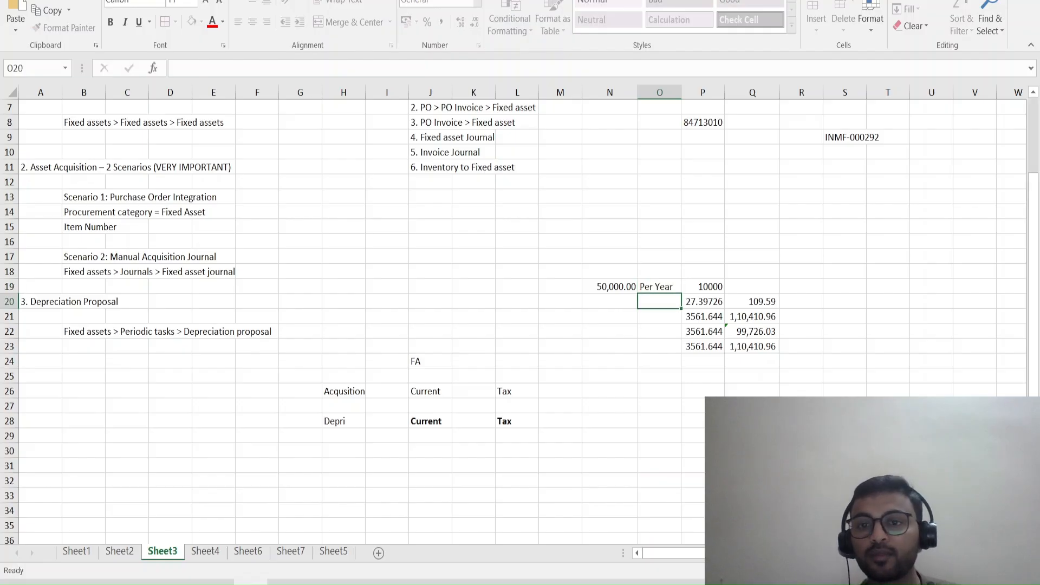
Enter the date 28-12-2025 in cell N20, below the acquisition value.
{"action": "key", "text": "Up"}
{"action": "key", "text": "Down"}
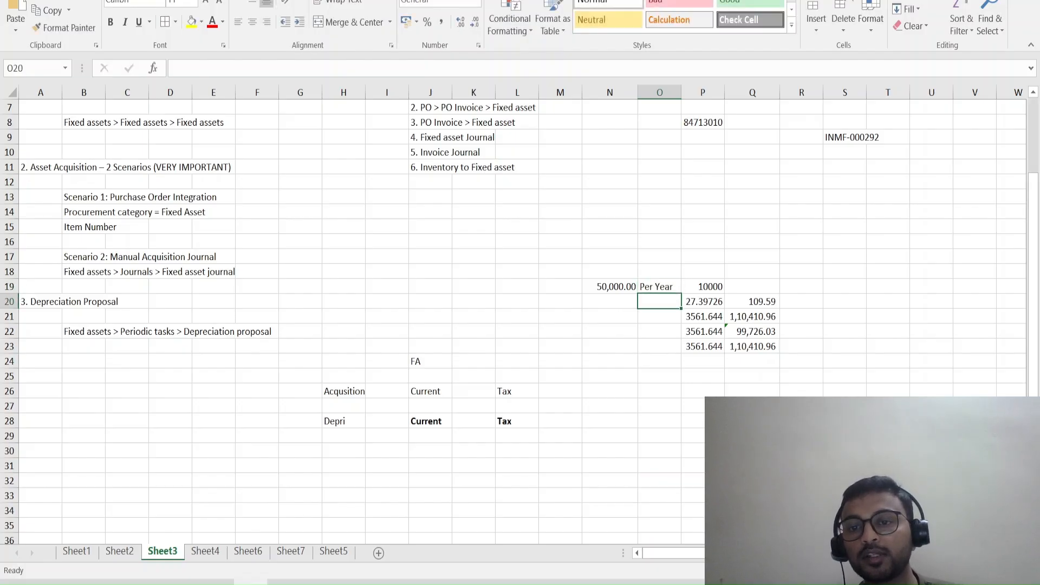
{"action": "key", "text": "Left"}
{"action": "type", "text": "28-"}
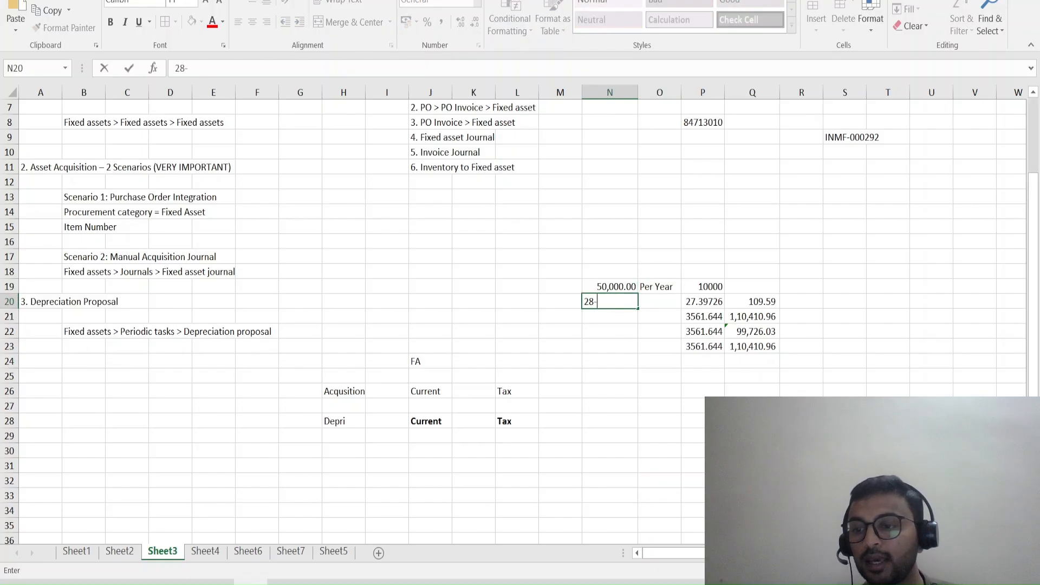
{"action": "type", "text": "12-2025"}
{"action": "key", "text": "Return"}
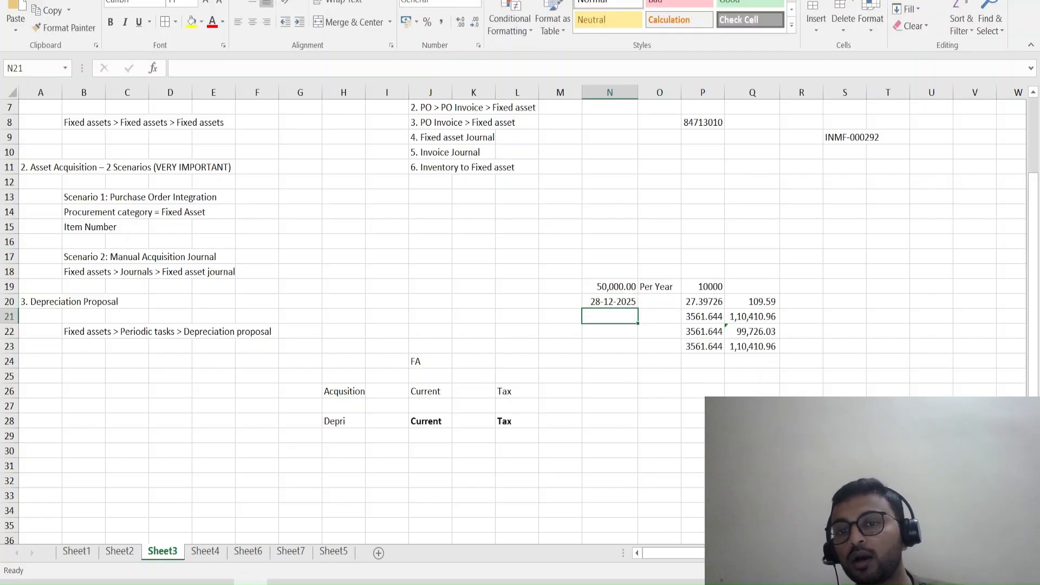
Examine the yearly, daily and first-period depreciation formulas in cells P19, P20 and Q20.
{"action": "key", "text": "Up"}
{"action": "key", "text": "Right"}
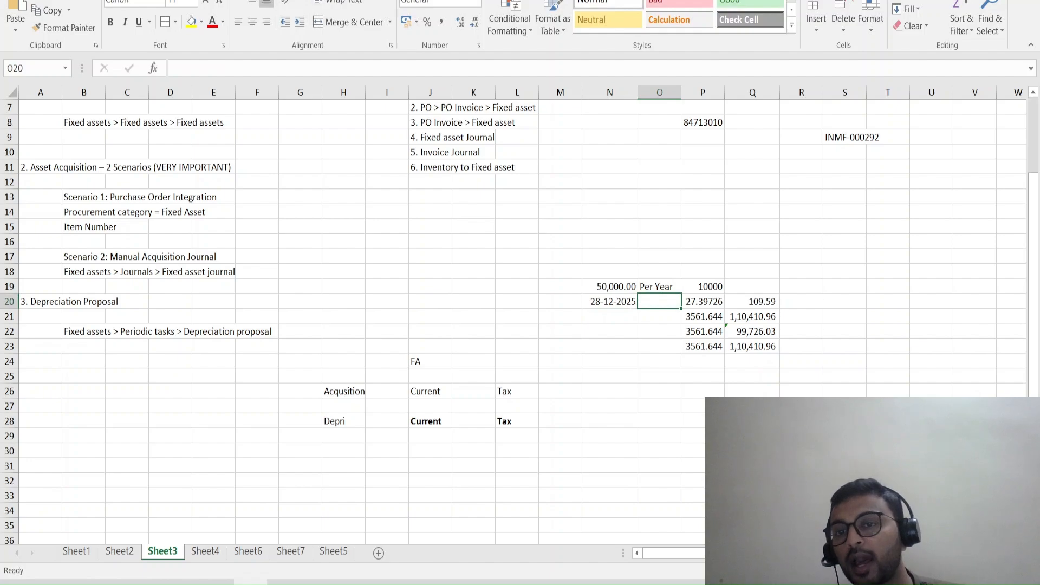
{"action": "key", "text": "Right"}
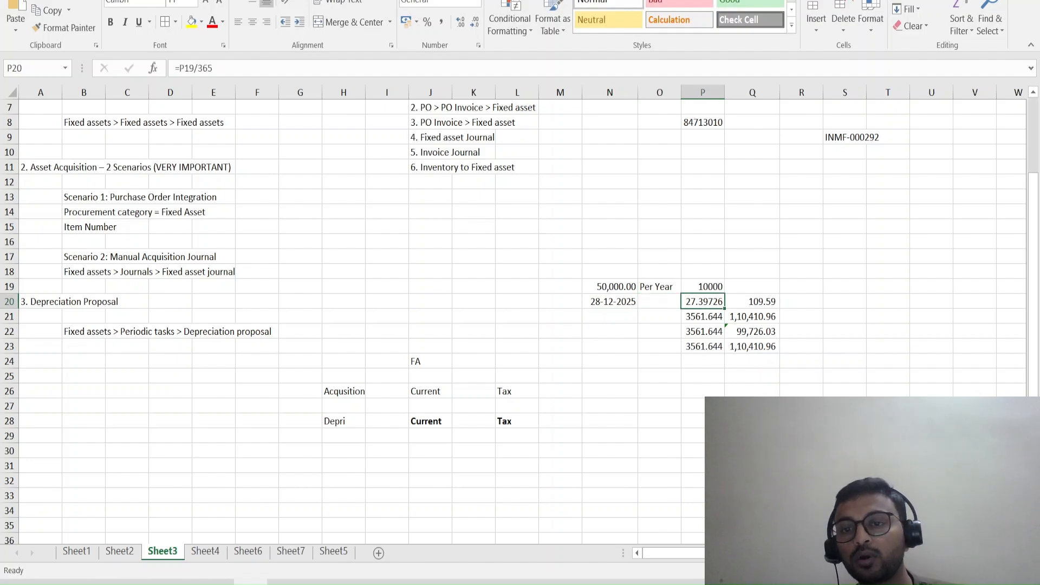
{"action": "key", "text": "Right"}
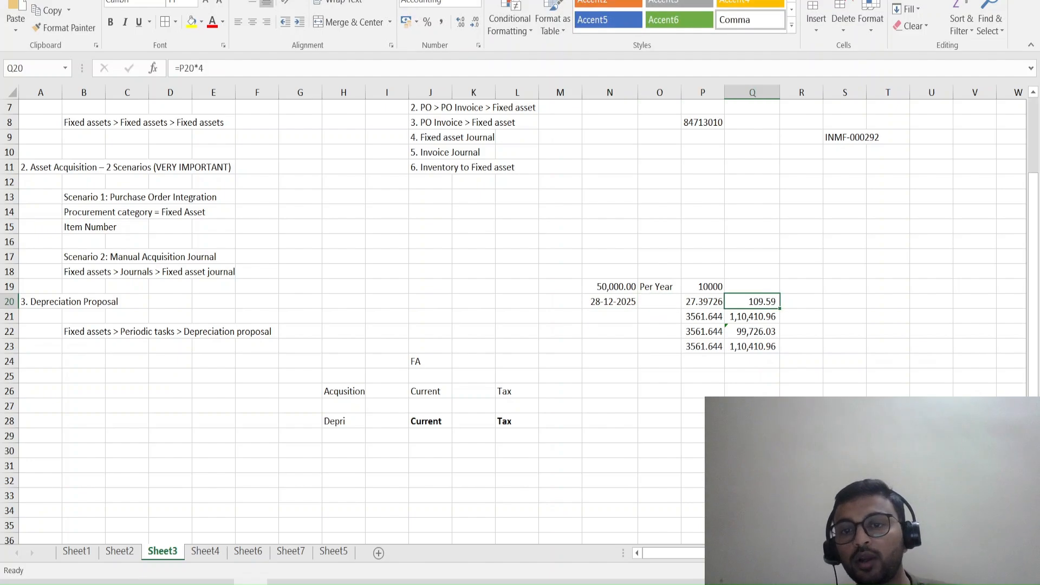
{"action": "key", "text": "Left"}
{"action": "key", "text": "Left"}
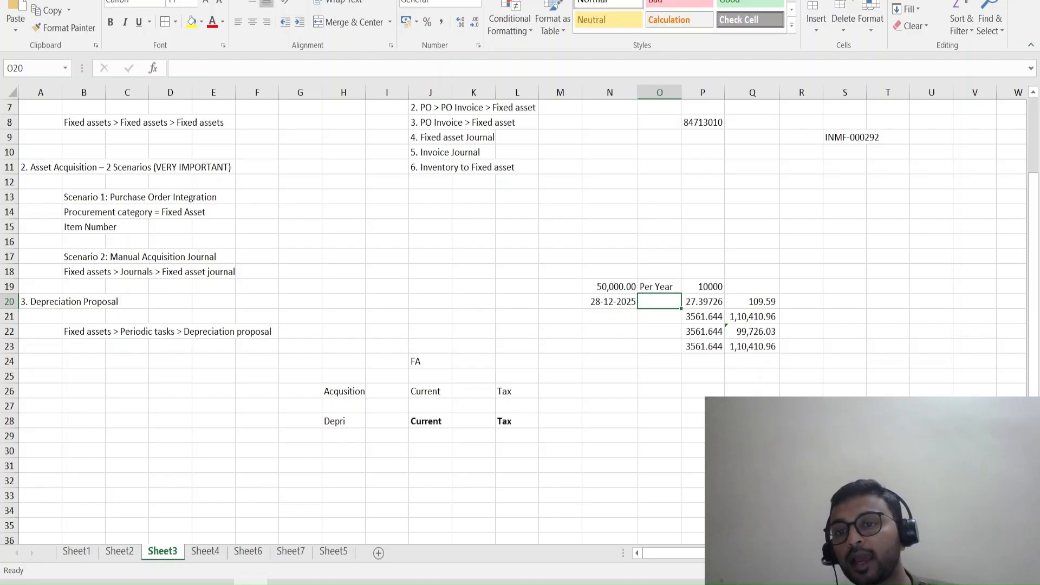
{"action": "key", "text": "Right"}
{"action": "key", "text": "Right"}
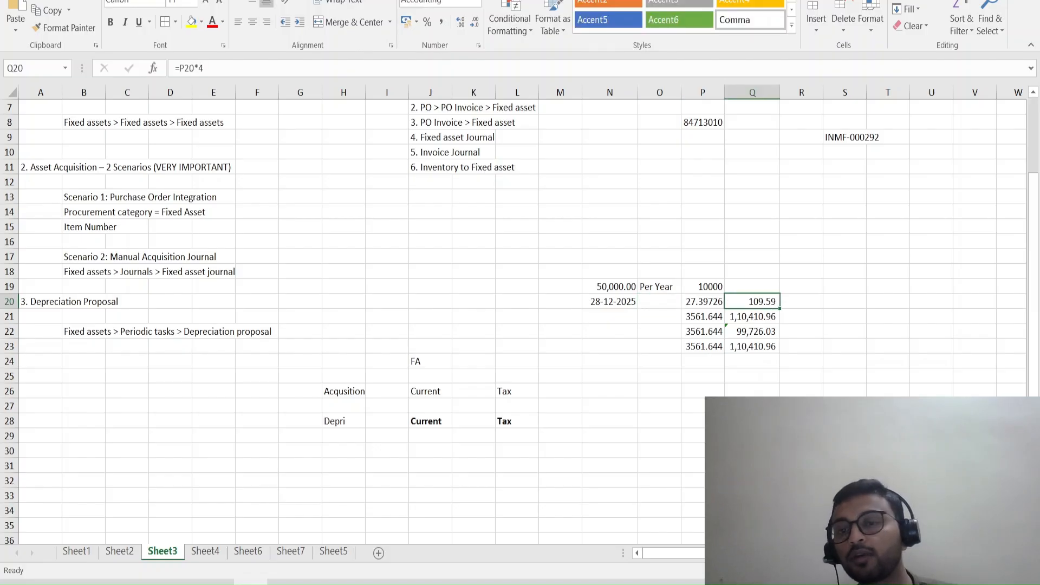
{"action": "key", "text": "Left"}
{"action": "key", "text": "Up"}
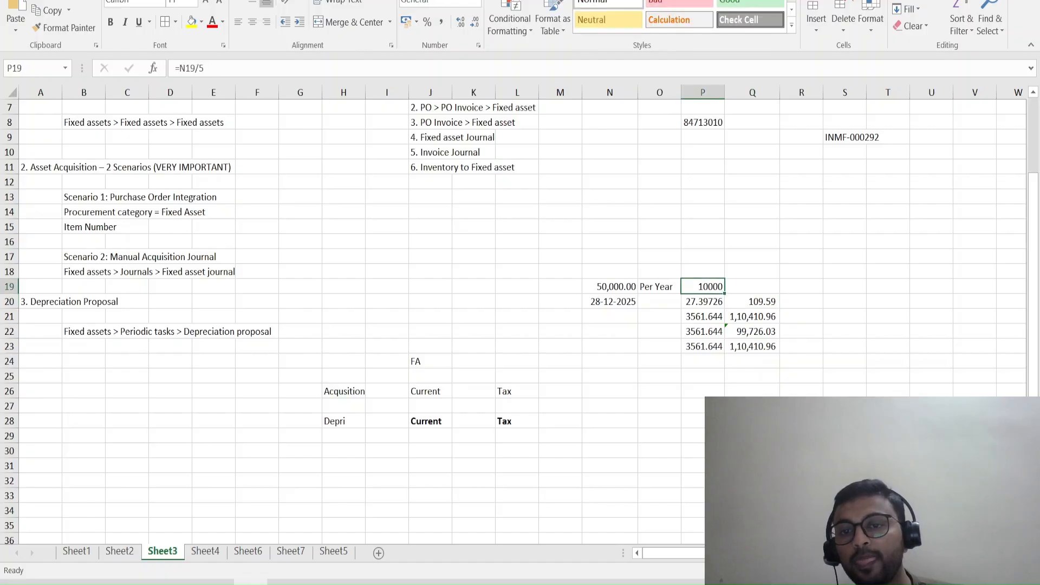
Label the daily depreciation amount by entering Per day in cell O20.
{"action": "key", "text": "Down"}
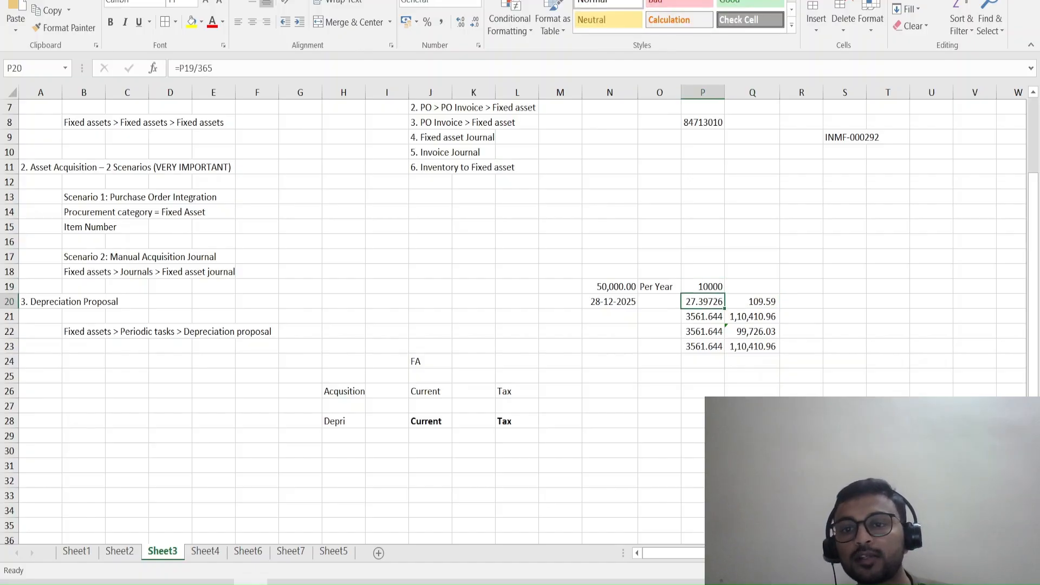
{"action": "key", "text": "Up"}
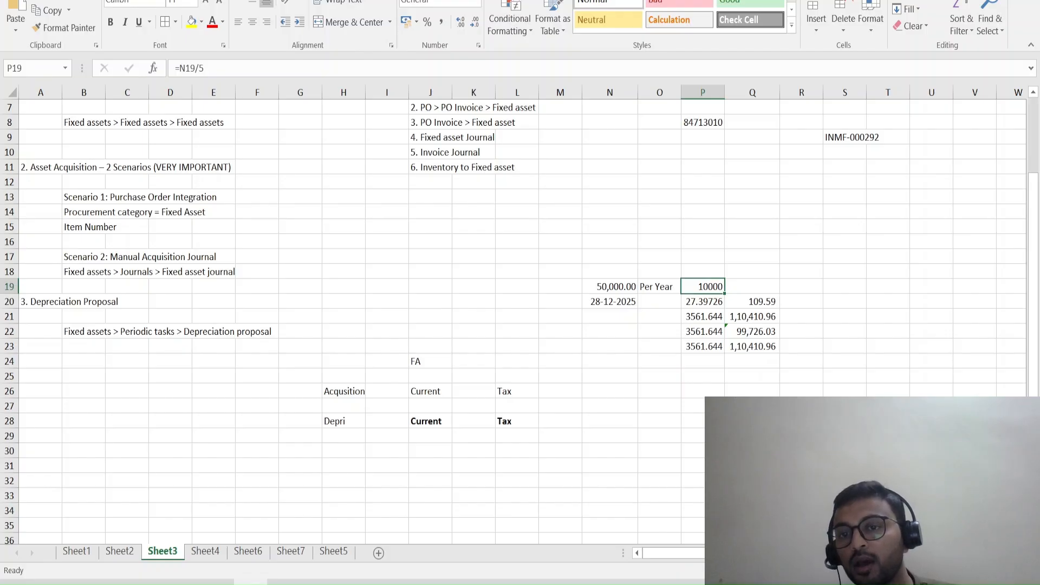
{"action": "key", "text": "Down"}
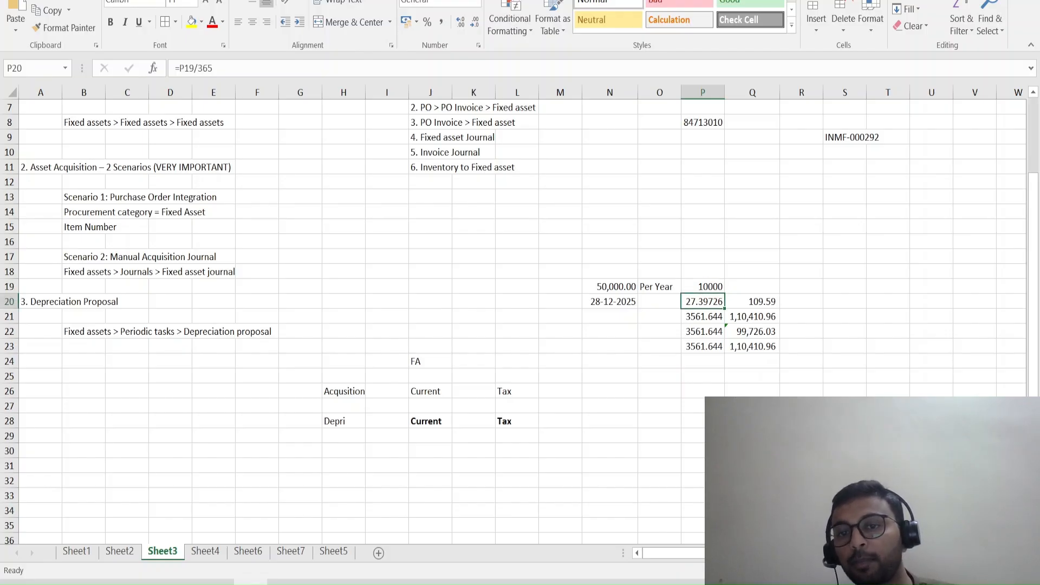
{"action": "key", "text": "Left"}
{"action": "type", "text": "Per day"}
{"action": "key", "text": "Return"}
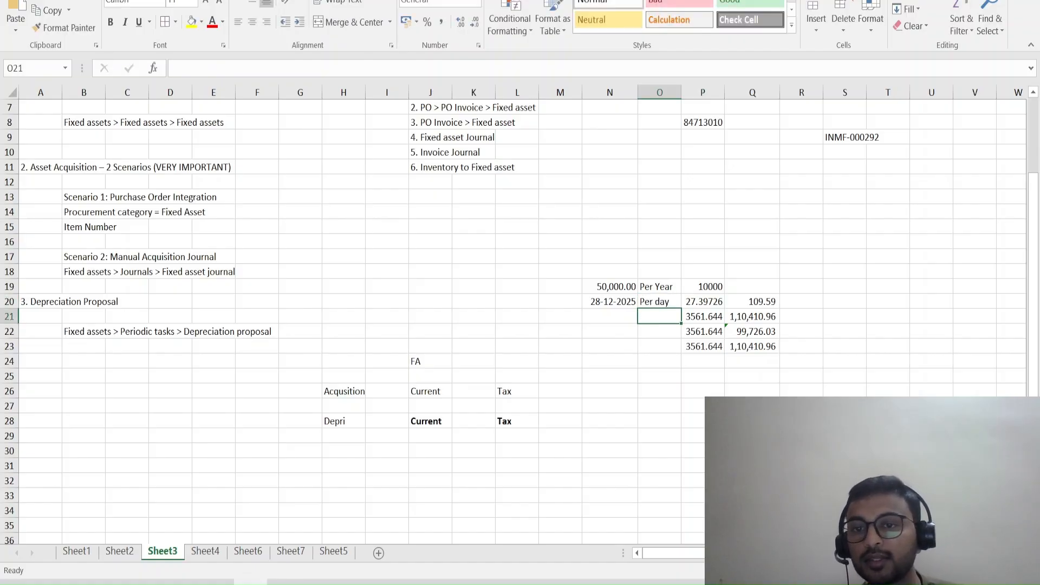
Examine the daily rate in P20, the start date in N20 and the first-period depreciation formula in Q20.
{"action": "key", "text": "Up"}
{"action": "key", "text": "Right"}
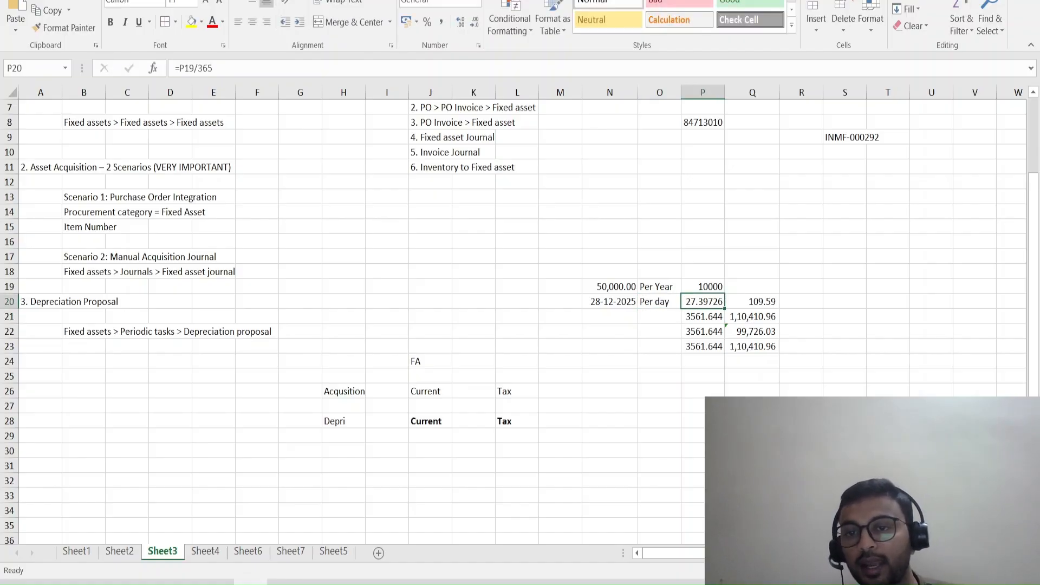
{"action": "key", "text": "Right"}
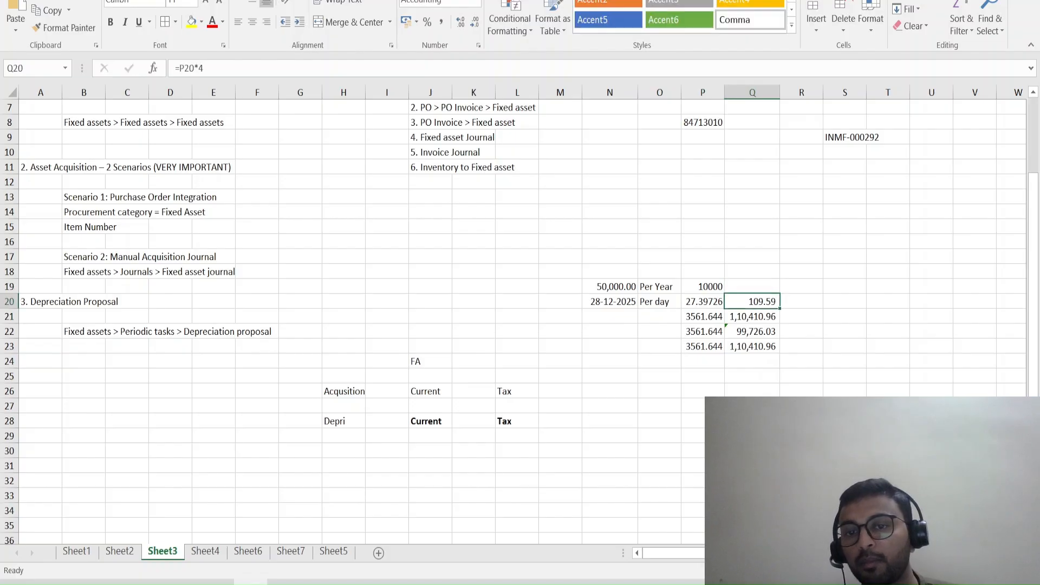
{"action": "key", "text": "Left"}
{"action": "key", "text": "Left"}
{"action": "key", "text": "Left"}
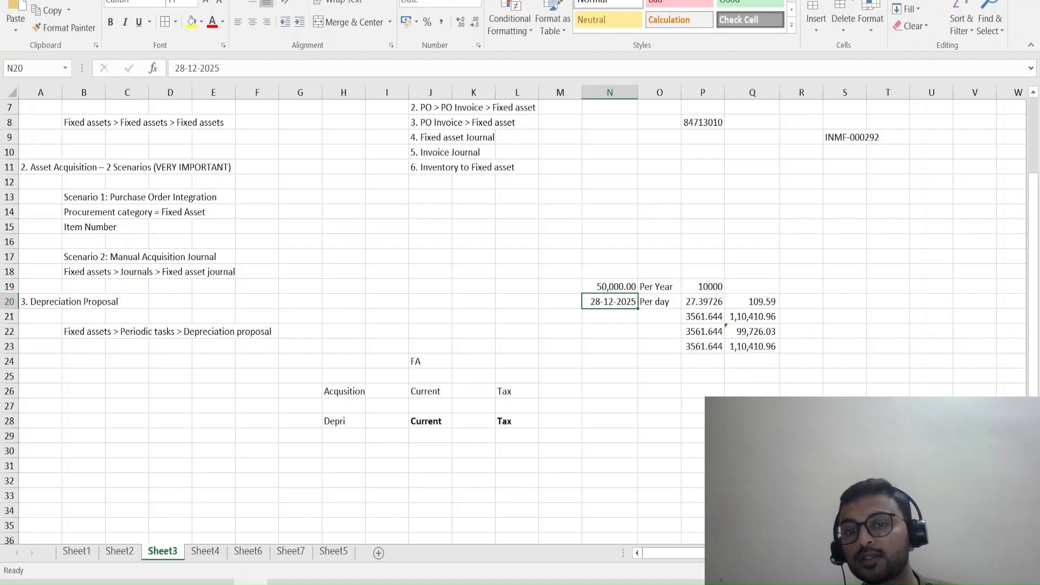
{"action": "key", "text": "Left"}
{"action": "key", "text": "Left"}
{"action": "left_click", "coordinate": [752, 302]}
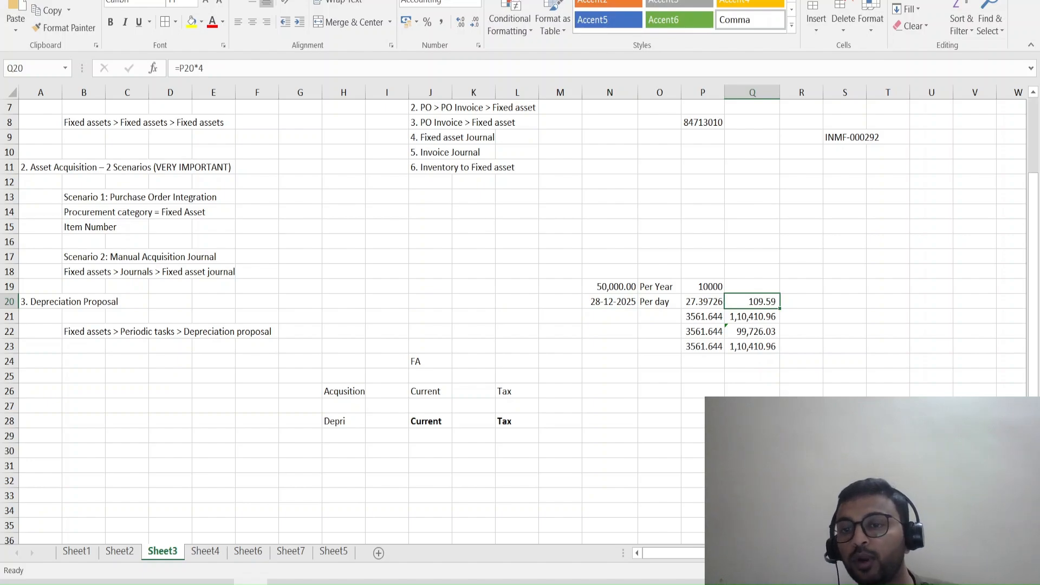
Check the first depreciation line's credit amount in the Finance and Operations journal against Q20, and return to the Excel workbook.
{"action": "key", "text": "alt+Tab"}
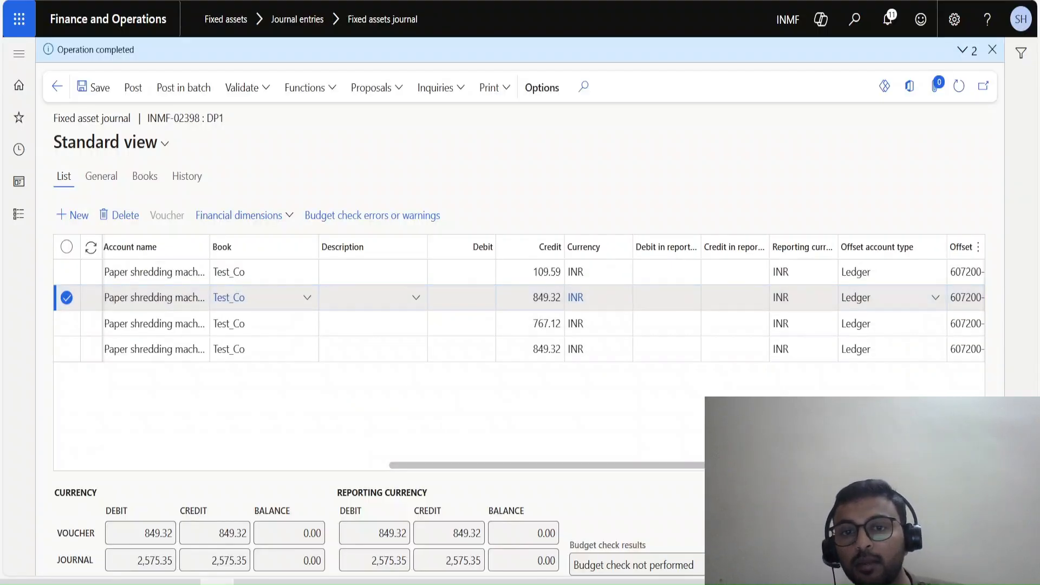
{"action": "left_click_drag", "start_coordinate": [561, 272], "coordinate": [533, 272]}
{"action": "key", "text": "alt+Tab"}
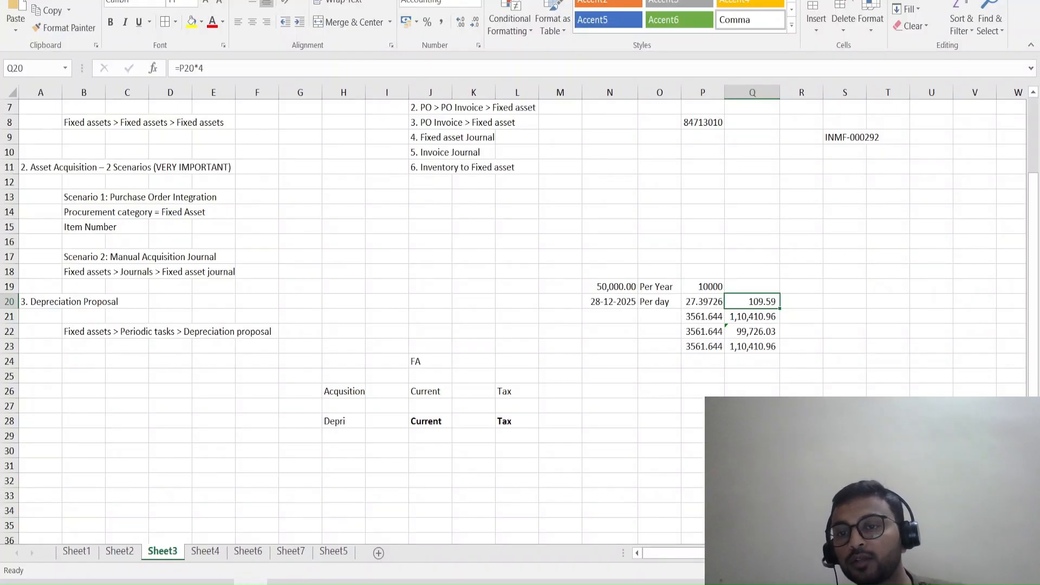
Examine the 31-day depreciation formula in cell Q21 and the daily rate it uses in P21.
{"action": "left_click", "coordinate": [753, 316]}
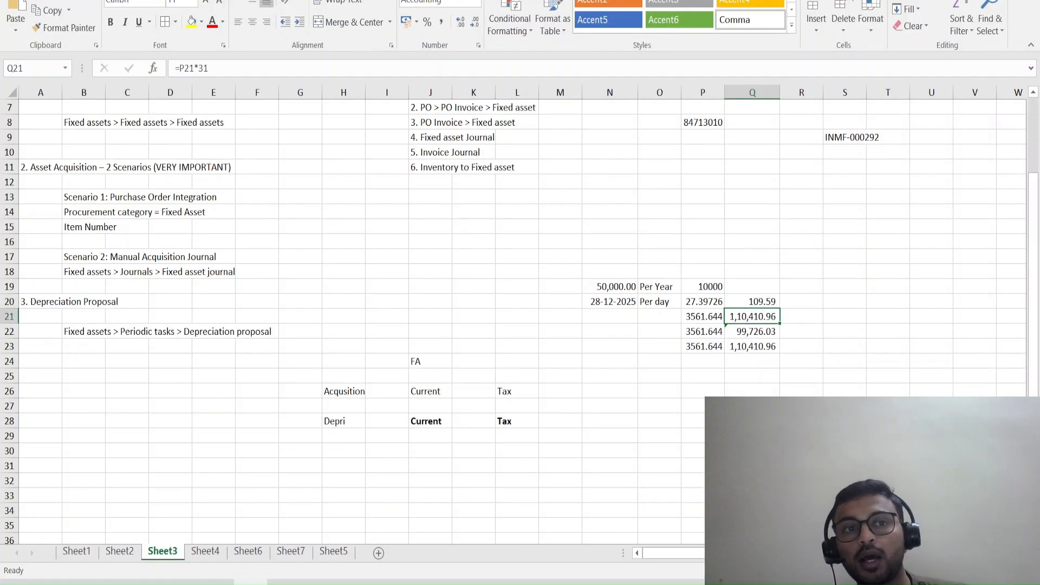
{"action": "left_click_drag", "start_coordinate": [209, 67], "coordinate": [198, 67]}
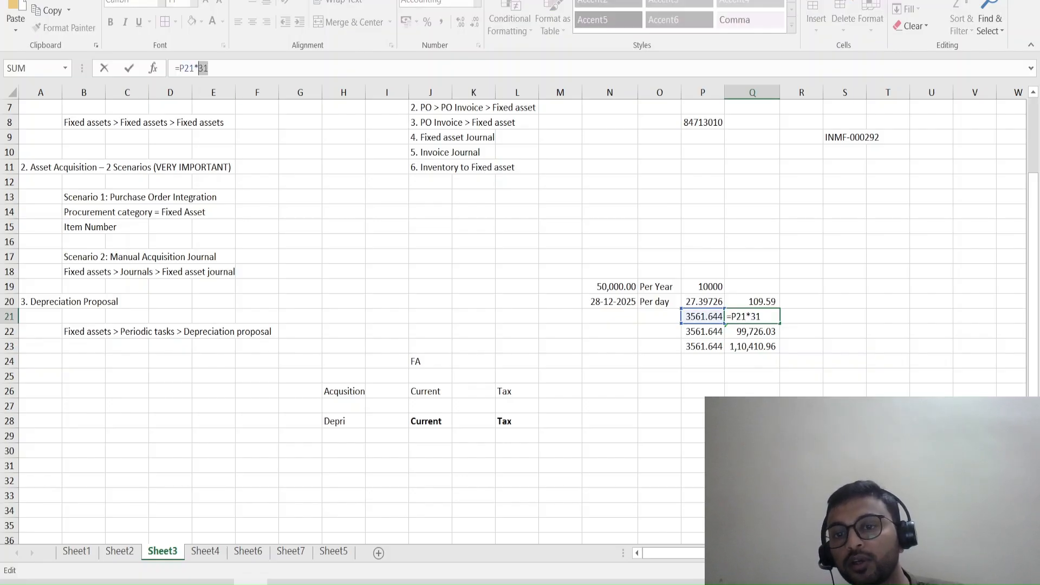
{"action": "key", "text": "Escape"}
{"action": "left_click", "coordinate": [703, 317]}
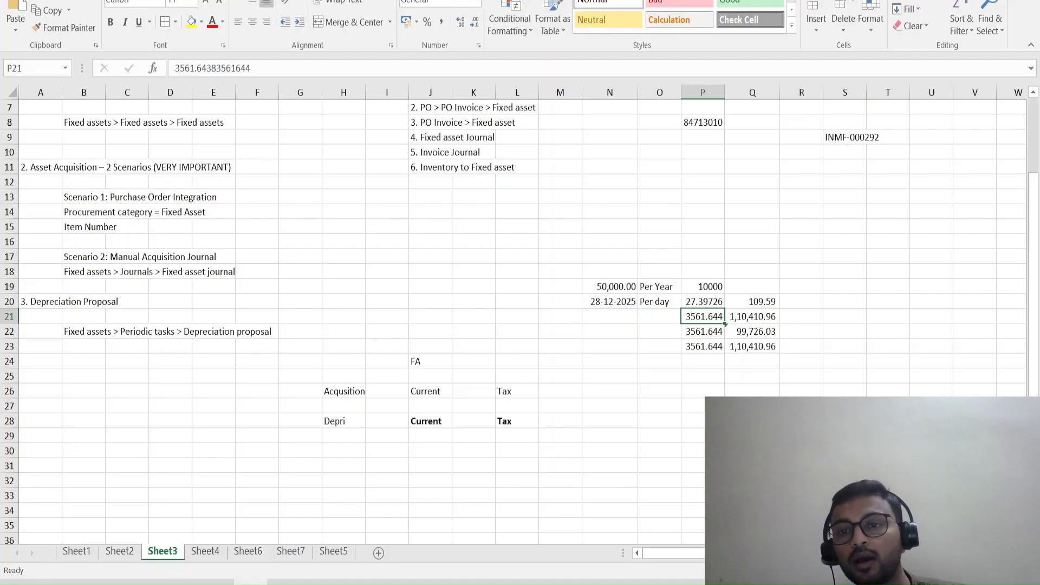
{"action": "left_click", "coordinate": [752, 316]}
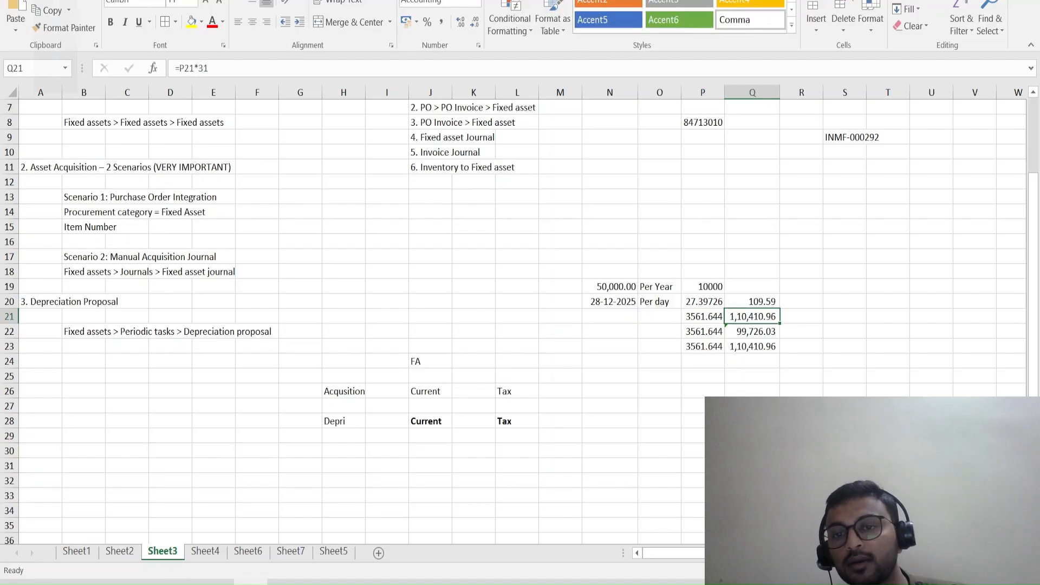
{"action": "key", "text": "XF86AudioLowerVolume"}
{"action": "key", "text": "XF86AudioLowerVolume"}
{"action": "key", "text": "XF86AudioLowerVolume"}
{"action": "key", "text": "XF86AudioLowerVolume"}
{"action": "key", "text": "XF86AudioLowerVolume"}
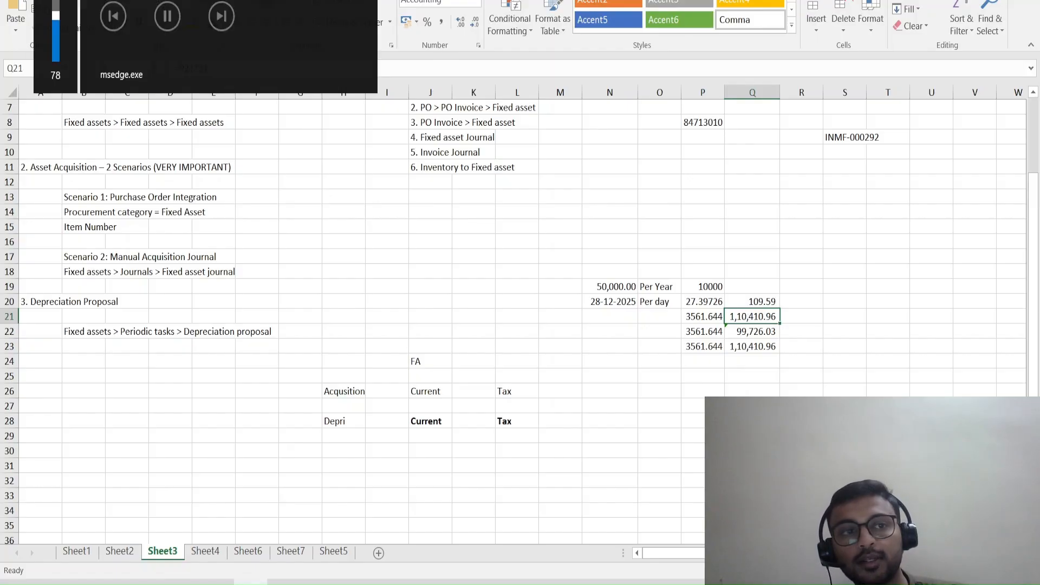
{"action": "key", "text": "XF86AudioRaiseVolume"}
{"action": "key", "text": "XF86AudioRaiseVolume"}
{"action": "key", "text": "XF86AudioRaiseVolume"}
{"action": "key", "text": "XF86AudioRaiseVolume"}
{"action": "key", "text": "XF86AudioRaiseVolume"}
{"action": "key", "text": "XF86AudioRaiseVolume"}
{"action": "key", "text": "XF86AudioRaiseVolume"}
{"action": "key", "text": "XF86AudioRaiseVolume"}
{"action": "key", "text": "XF86AudioRaiseVolume"}
{"action": "key", "text": "XF86AudioRaiseVolume"}
{"action": "key", "text": "XF86AudioRaiseVolume"}
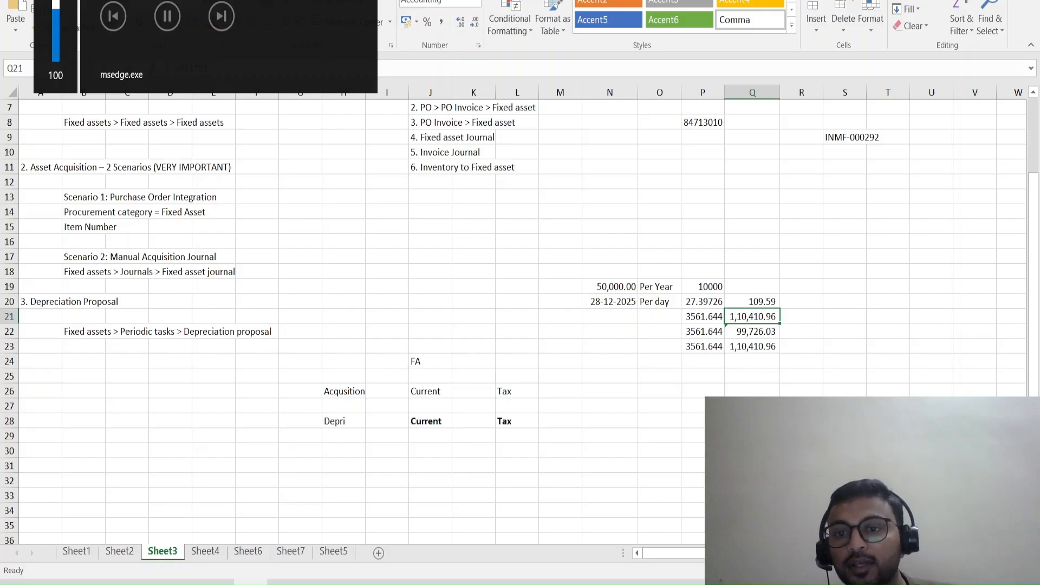
{"action": "left_click", "coordinate": [703, 317]}
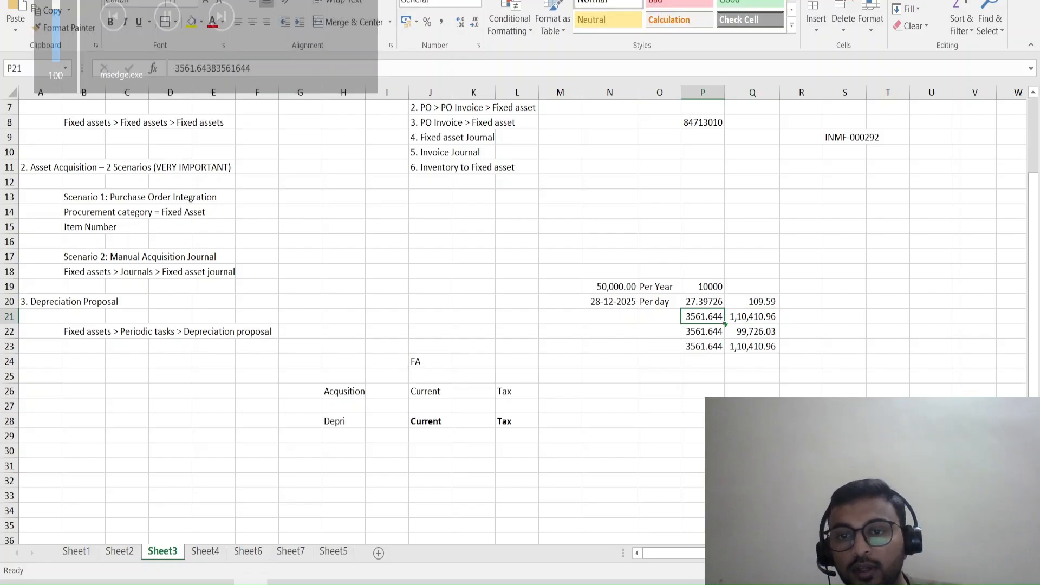
{"action": "left_click", "coordinate": [845, 331]}
{"action": "key", "text": "ctrl+shift+Down"}
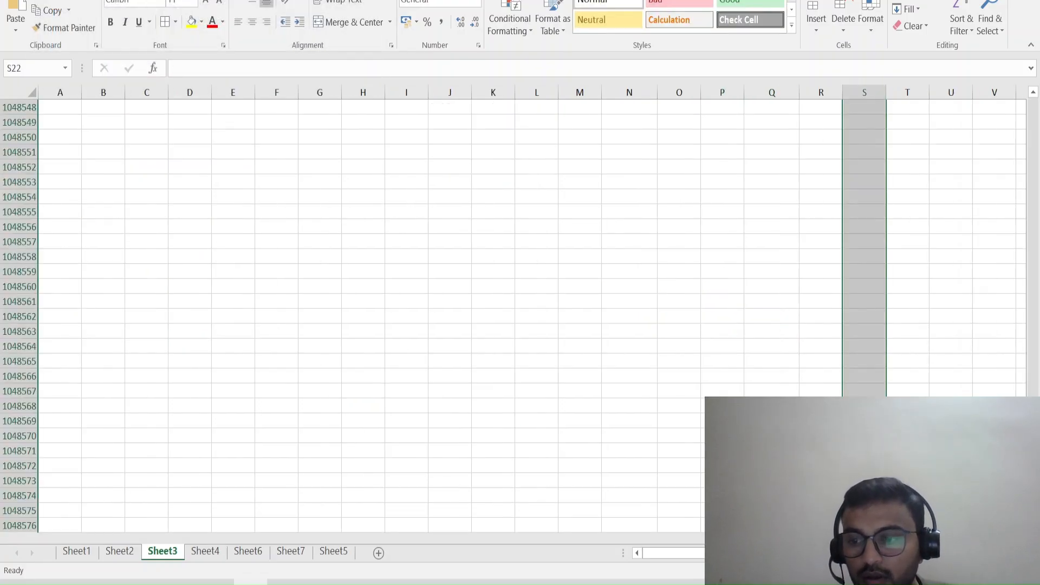
{"action": "left_click", "coordinate": [722, 227]}
{"action": "key", "text": "ctrl+Up"}
{"action": "key", "text": "ctrl+Up"}
{"action": "key", "text": "ctrl+Up"}
{"action": "key", "text": "ctrl+Up"}
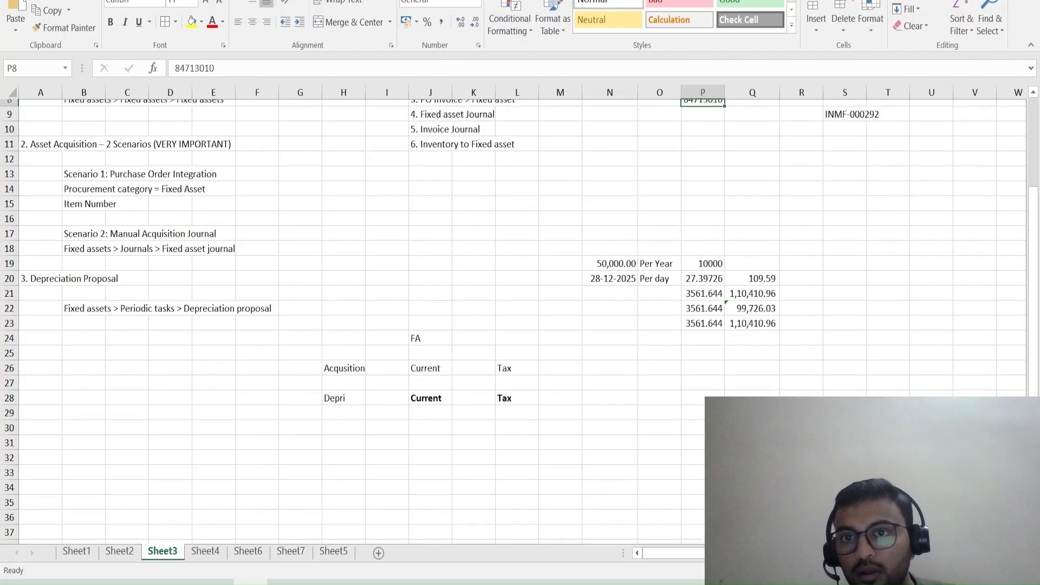
Trace which cell the depreciation formula in Q21 refers to, leaving the formula as it is.
{"action": "left_click", "coordinate": [703, 392]}
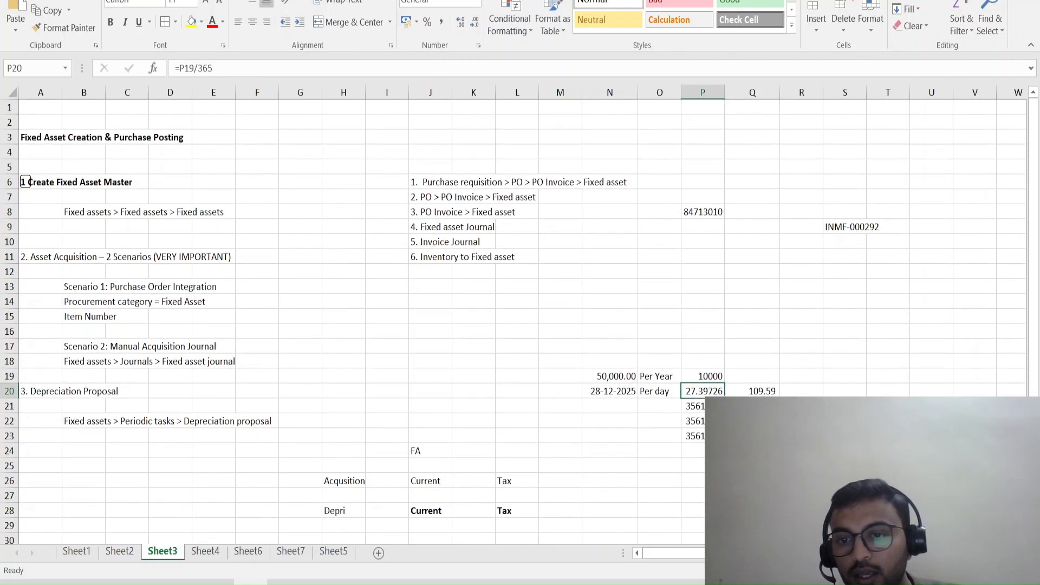
{"action": "left_click", "coordinate": [752, 421]}
{"action": "left_click", "coordinate": [753, 407]}
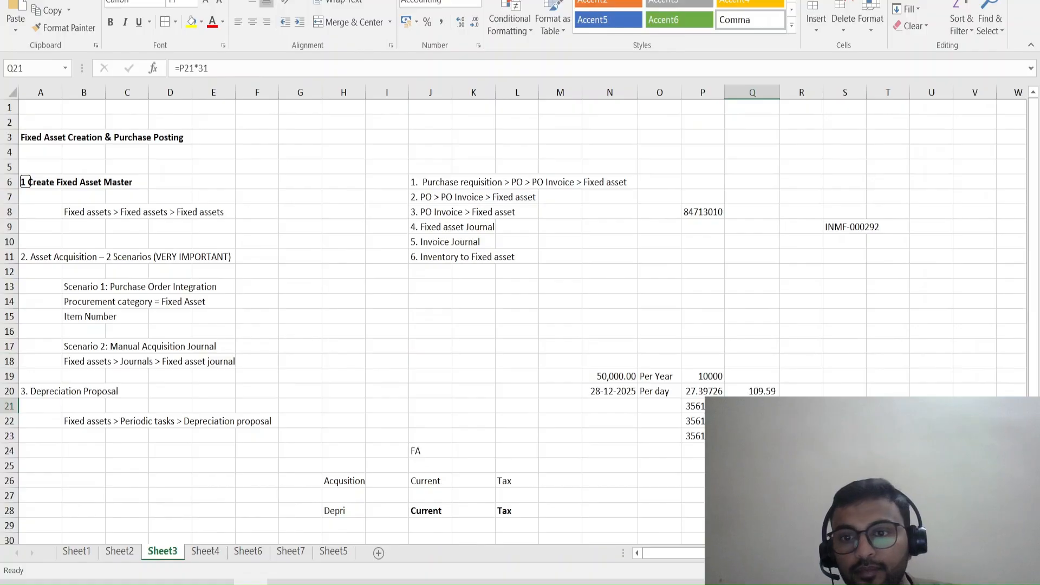
{"action": "left_click", "coordinate": [711, 406]}
{"action": "left_click", "coordinate": [753, 406]}
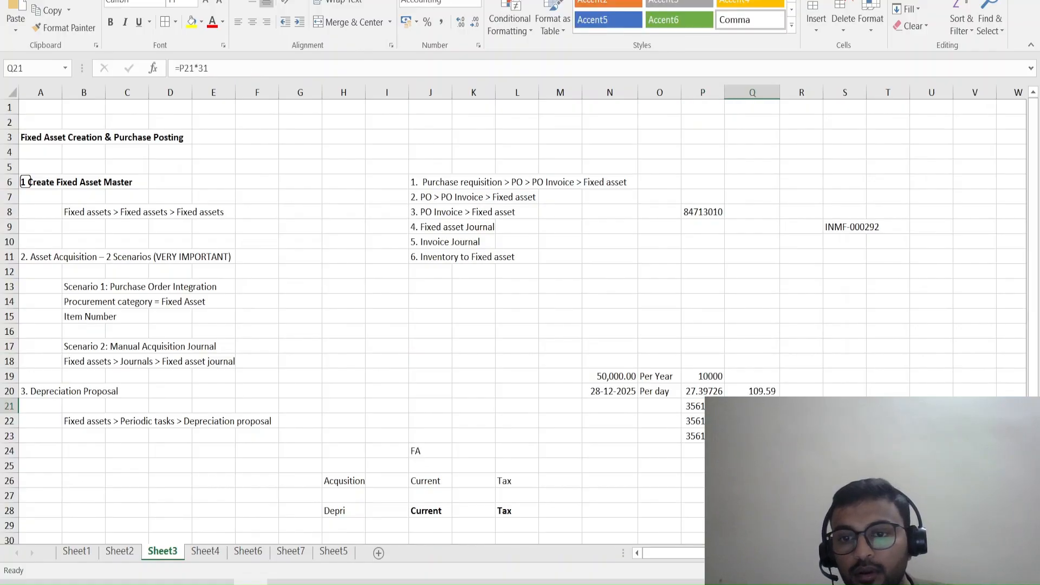
{"action": "key", "text": "F2"}
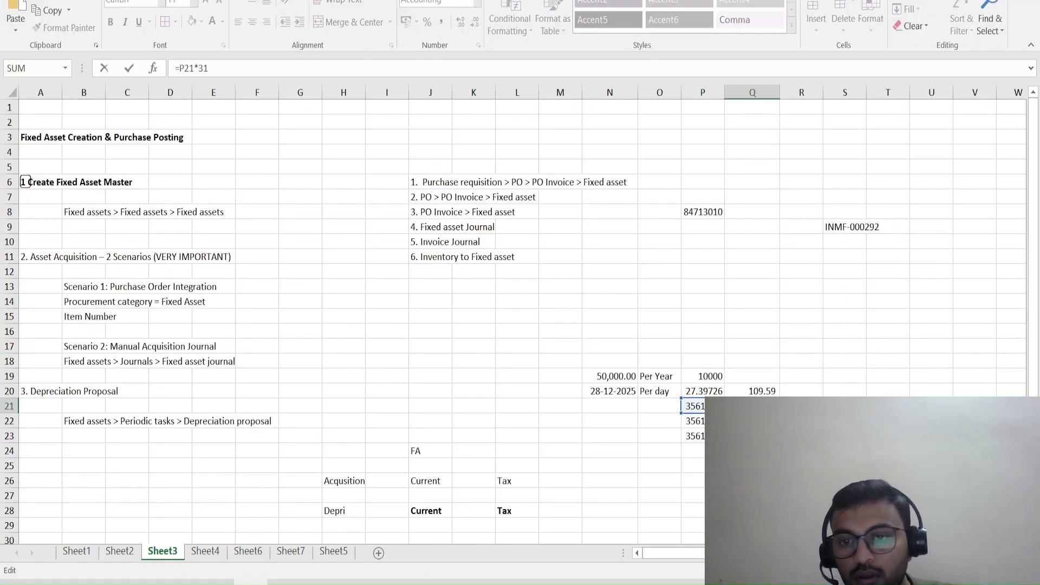
{"action": "key", "text": "Escape"}
Copy the daily depreciation rate from P20 and paste it as values only into cells P21 to P23.
{"action": "key", "text": "Up"}
{"action": "key", "text": "Left"}
{"action": "key", "text": "ctrl+c"}
{"action": "key", "text": "Down"}
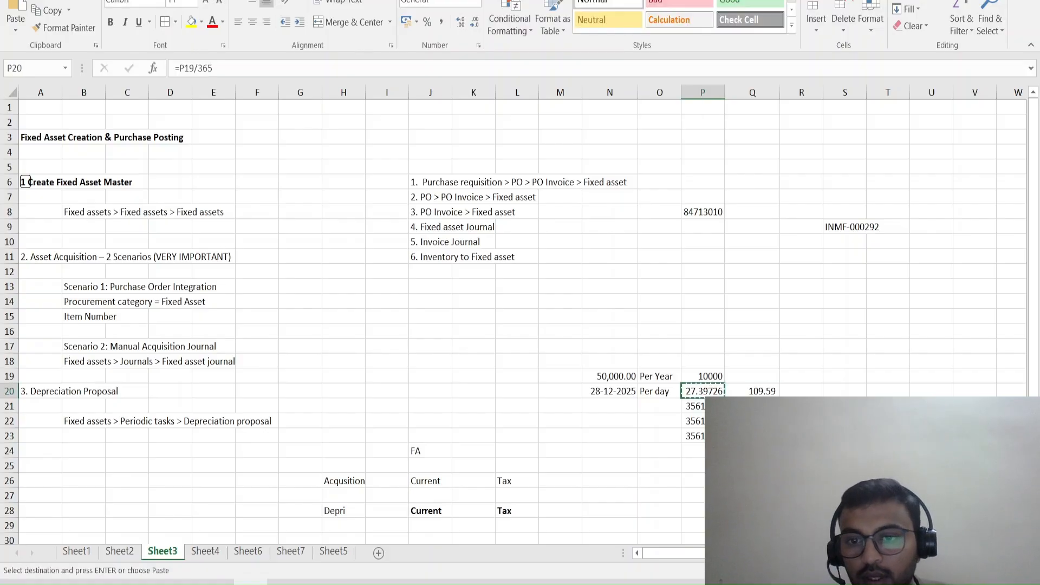
{"action": "key", "text": "shift+Down"}
{"action": "key", "text": "shift+Down"}
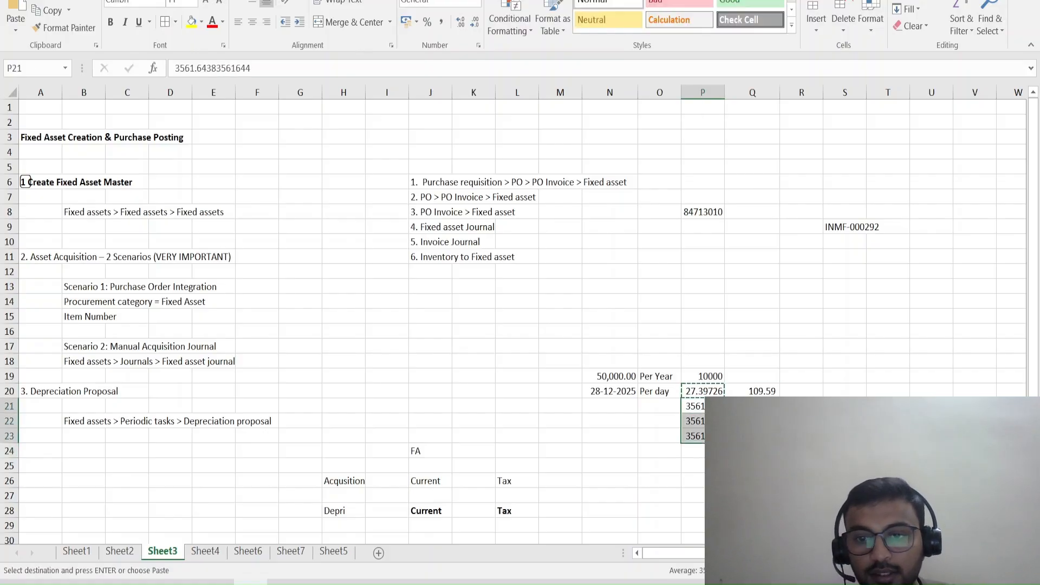
{"action": "key", "text": "ctrl+alt+v"}
{"action": "key", "text": "v"}
{"action": "key", "text": "Return"}
{"action": "key", "text": "Escape"}
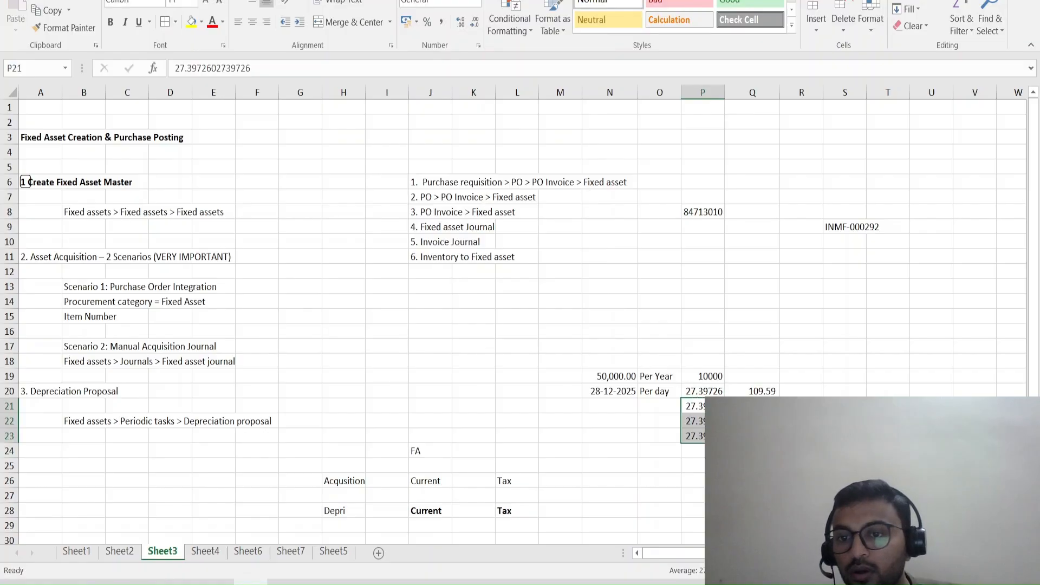
Label the first monthly row by entering Jan in cell O21.
{"action": "key", "text": "Right"}
{"action": "key", "text": "Left"}
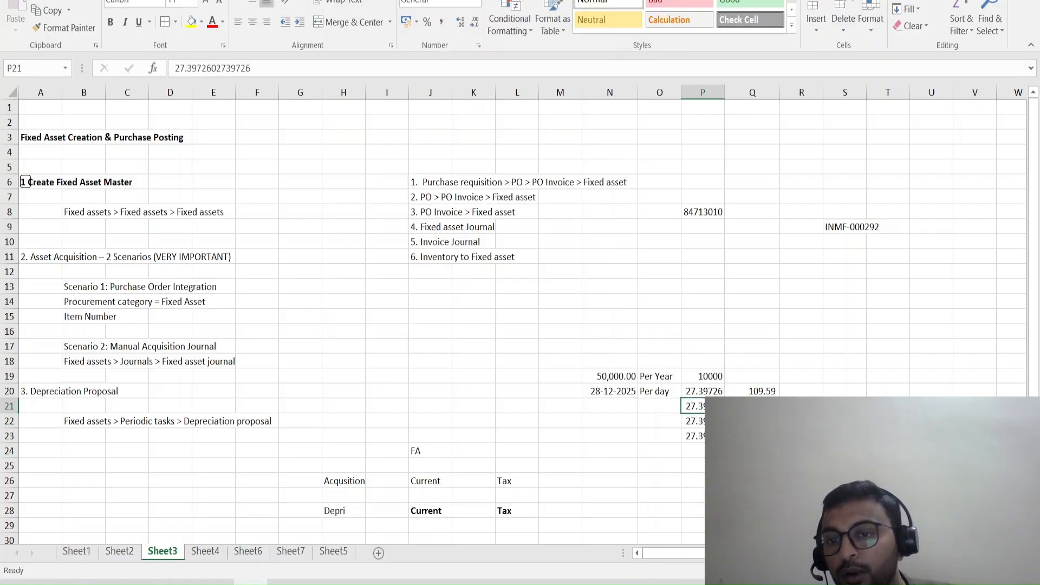
{"action": "key", "text": "Right"}
{"action": "key", "text": "Left"}
{"action": "key", "text": "Left"}
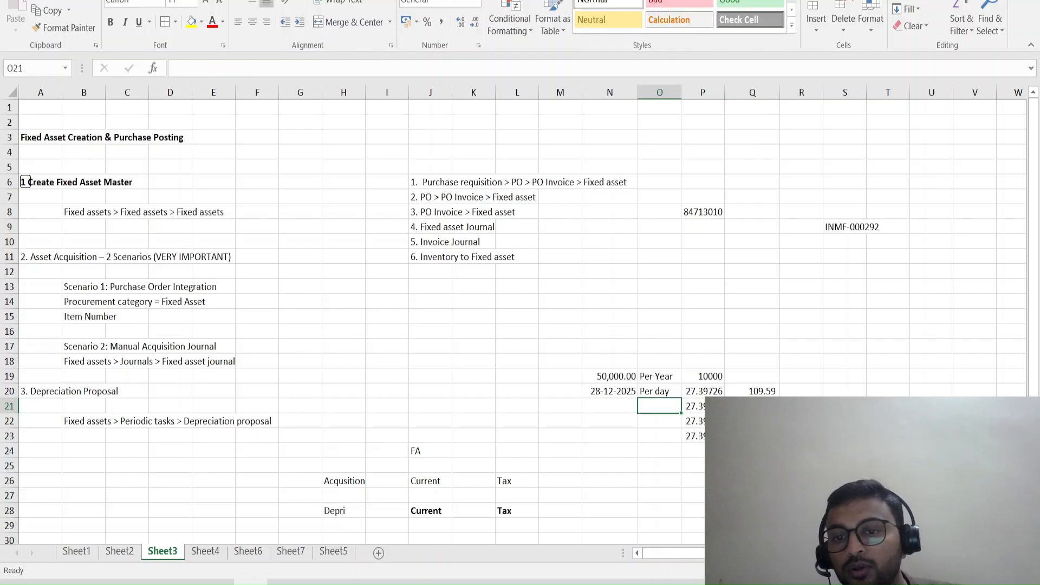
{"action": "type", "text": "Jan"}
{"action": "key", "text": "Return"}
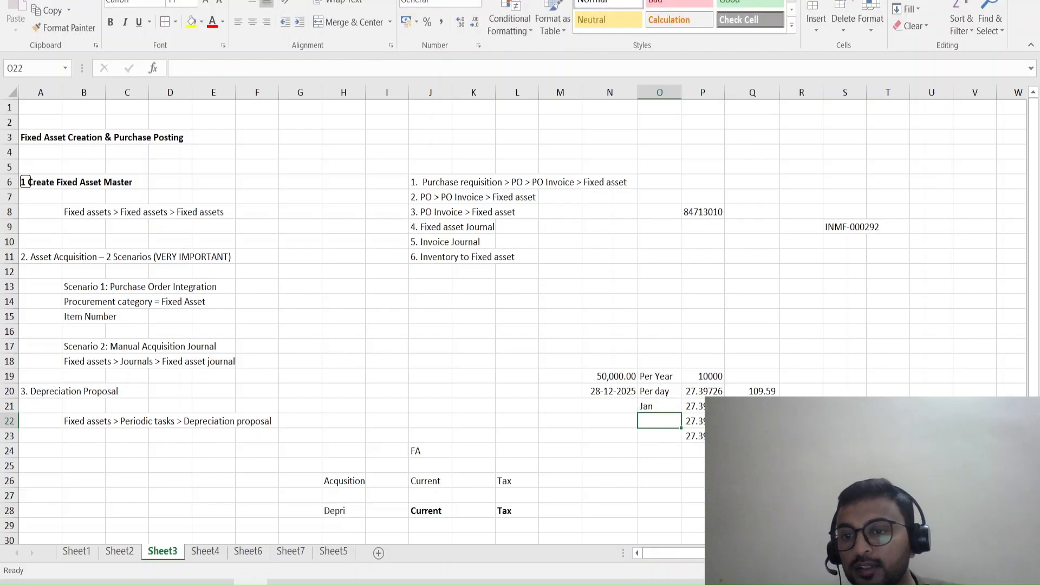
Examine the February and March depreciation formulas in cells Q22 and Q23.
{"action": "key", "text": "Up"}
{"action": "key", "text": "Right"}
{"action": "key", "text": "Right"}
{"action": "key", "text": "Down"}
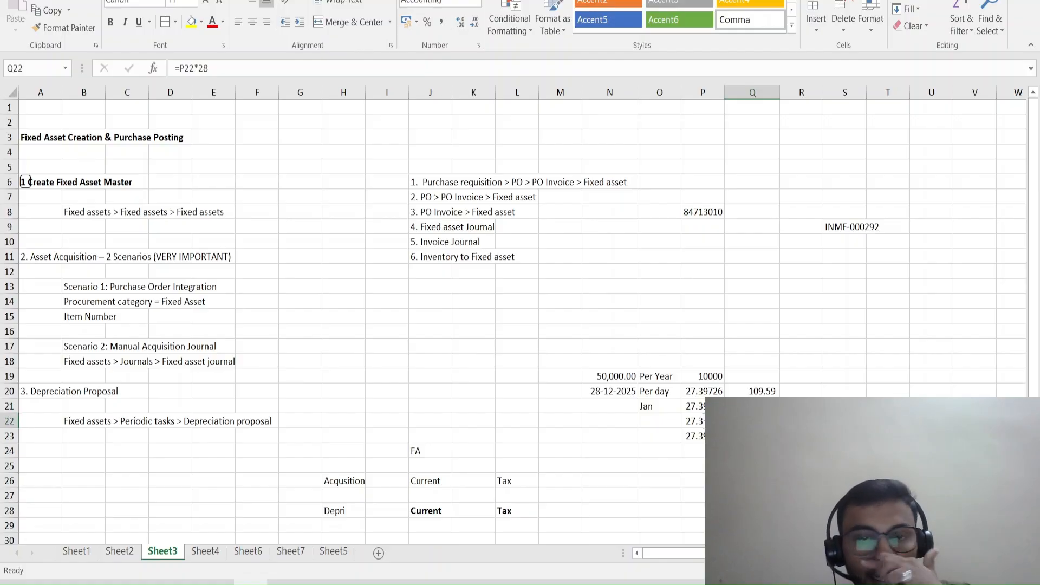
{"action": "key", "text": "Down"}
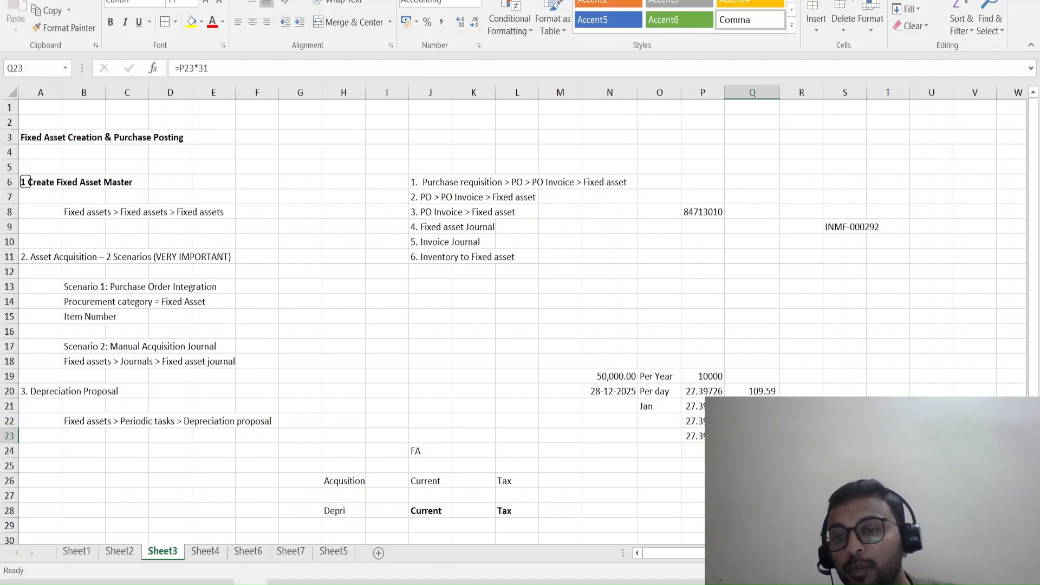
Switch to the Finance and Operations journal and check the credit amounts and dates of the January, February and March depreciation lines.
{"action": "key", "text": "alt+Tab"}
{"action": "left_click", "coordinate": [529, 298]}
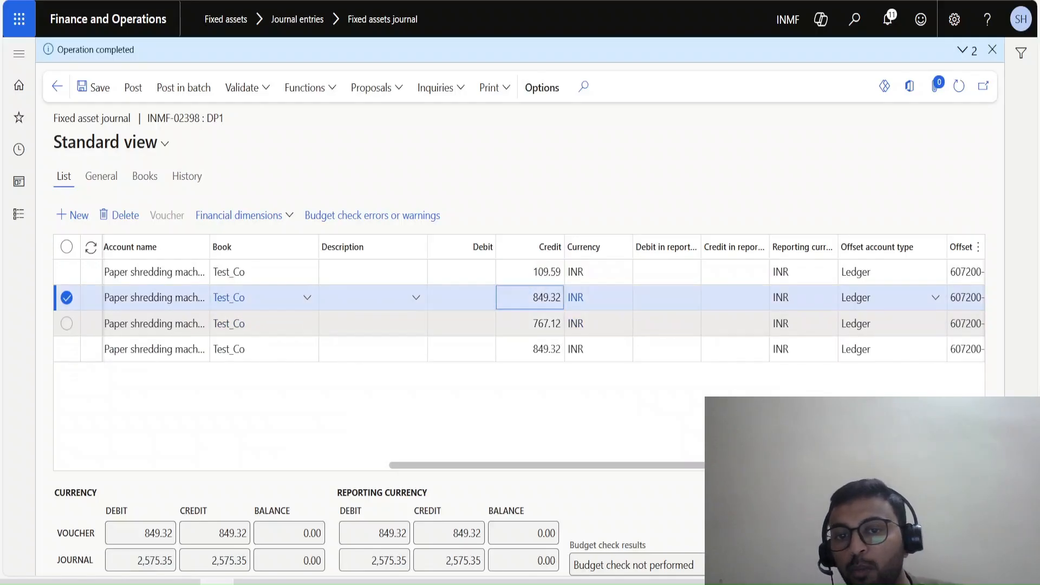
{"action": "key", "text": "alt+Tab"}
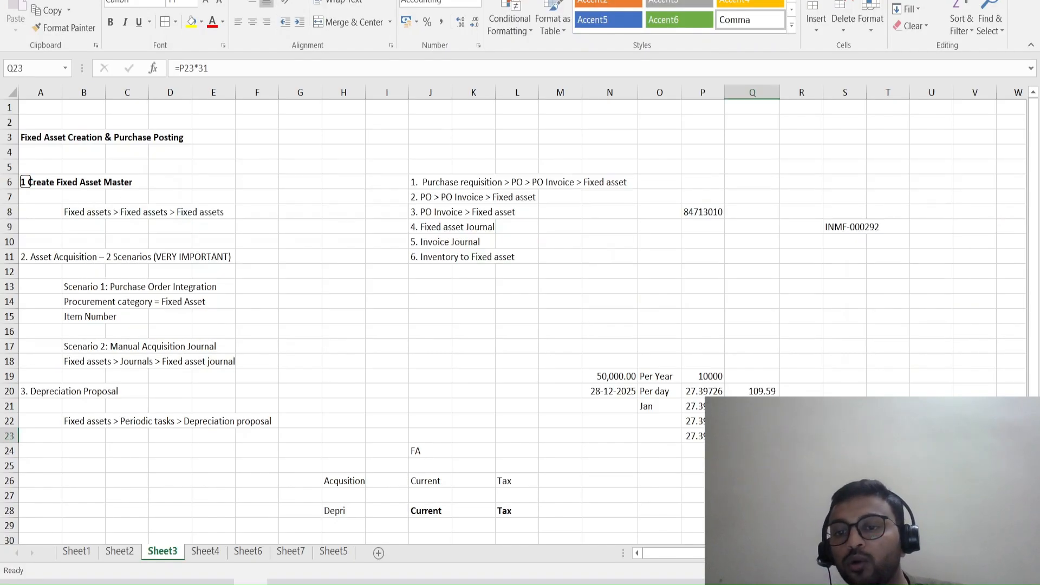
{"action": "key", "text": "alt+Tab"}
{"action": "left_click", "coordinate": [530, 323]}
{"action": "left_click", "coordinate": [530, 349]}
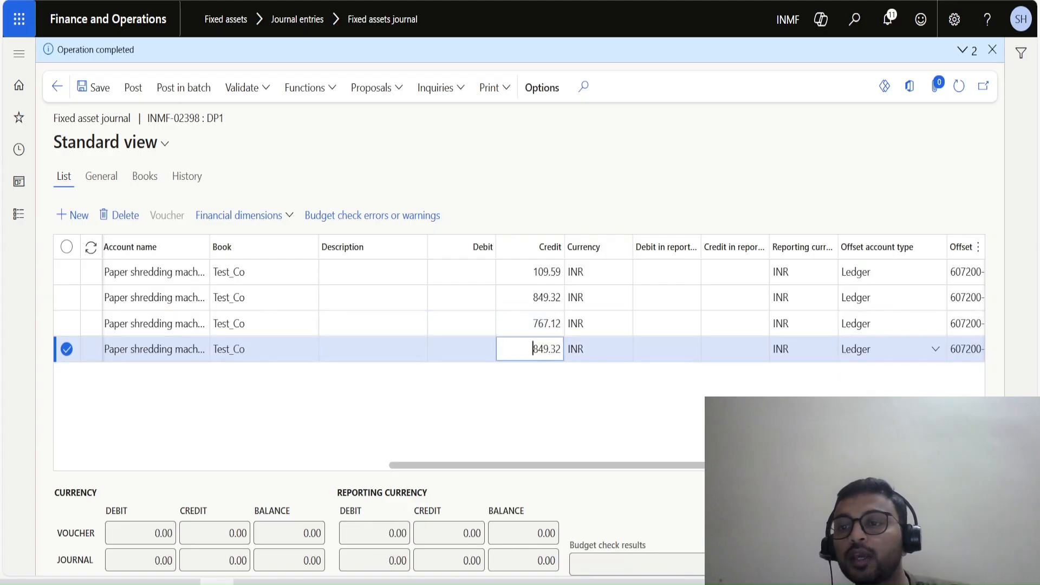
{"action": "left_click_drag", "start_coordinate": [541, 465], "coordinate": [317, 466]}
{"action": "scroll", "coordinate": [519, 350], "scroll_direction": "left", "scroll_amount": 3}
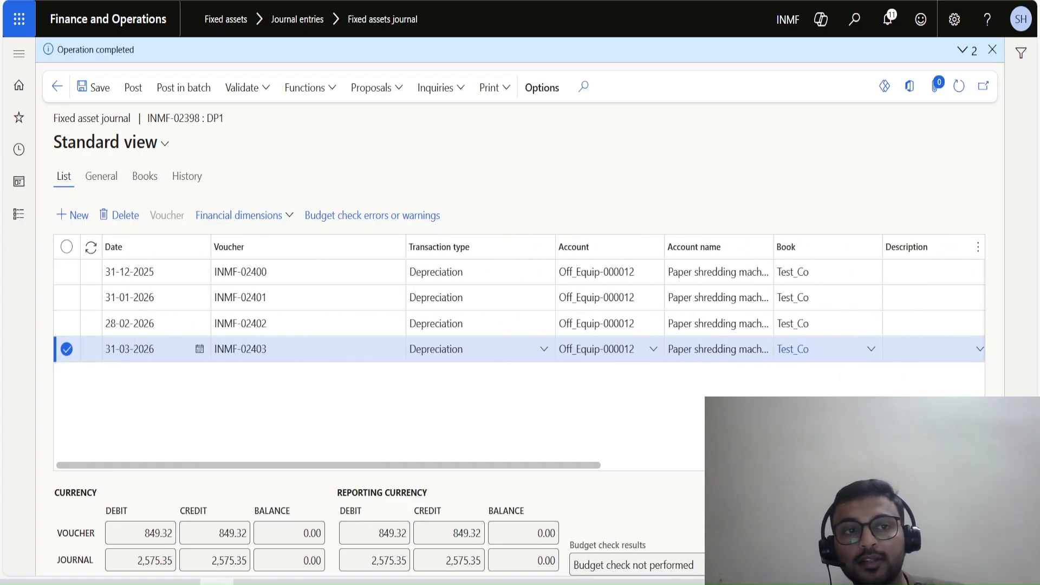
Post the DP1 depreciation journal and refresh both the asset's balances and the journal lines.
{"action": "left_click", "coordinate": [132, 87]}
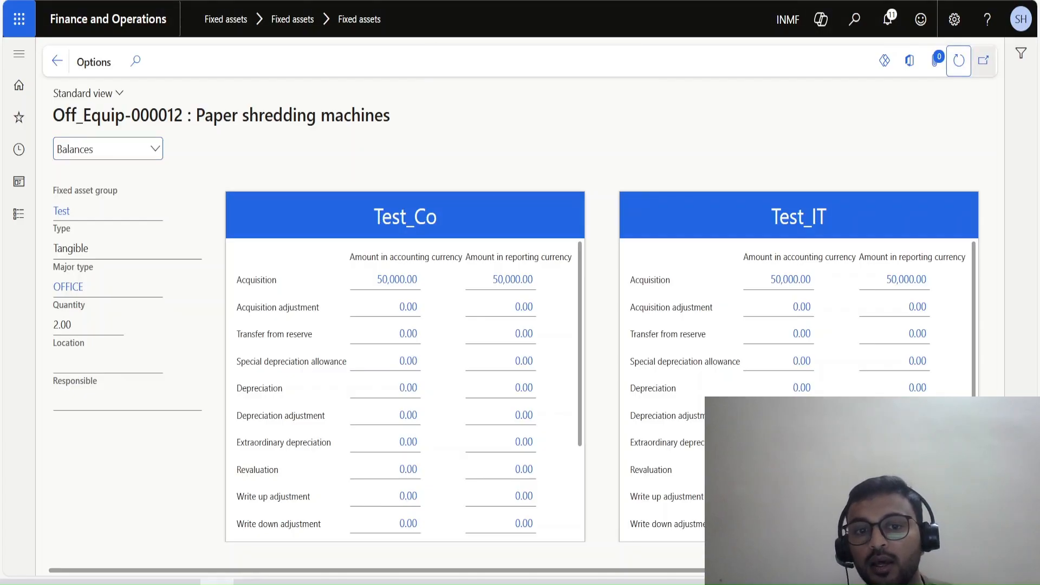
{"action": "left_click", "coordinate": [960, 61]}
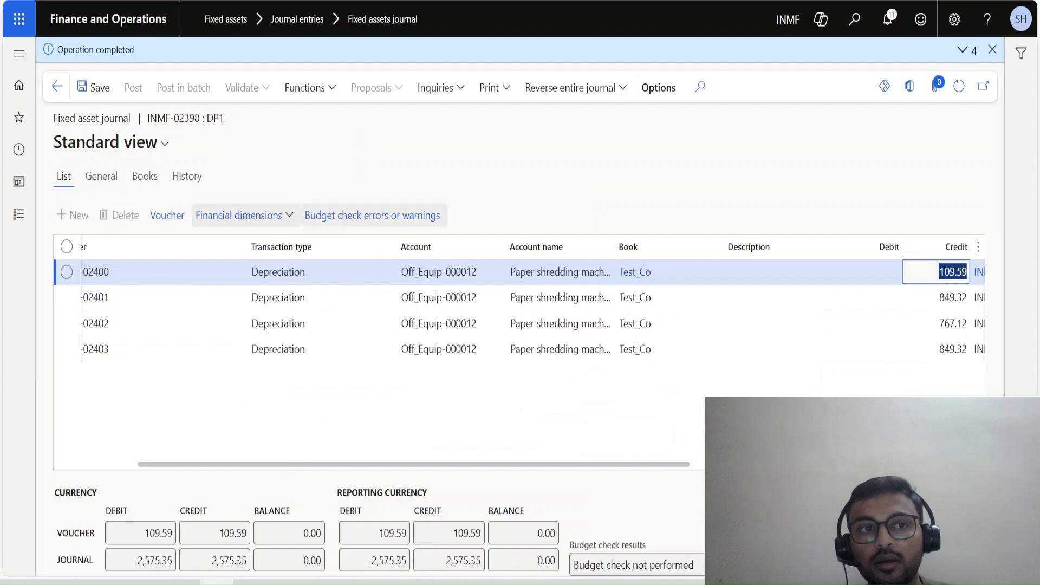
{"action": "left_click", "coordinate": [959, 85]}
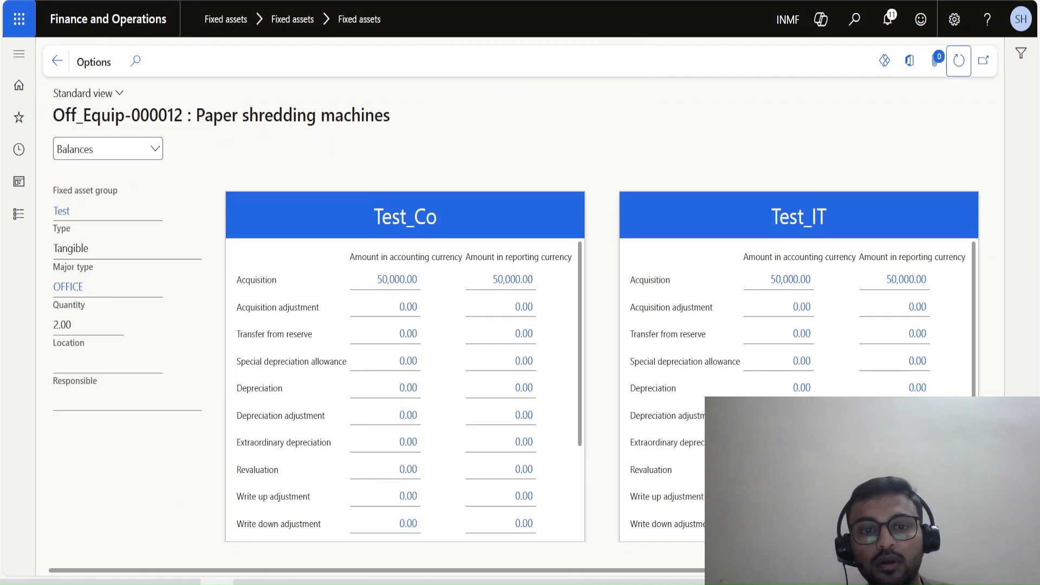
Refresh the fixed assets list and reopen the valuations of Off_Equip-000012 to check the Test_Co and Test_IT depreciation balances.
{"action": "left_click", "coordinate": [57, 61]}
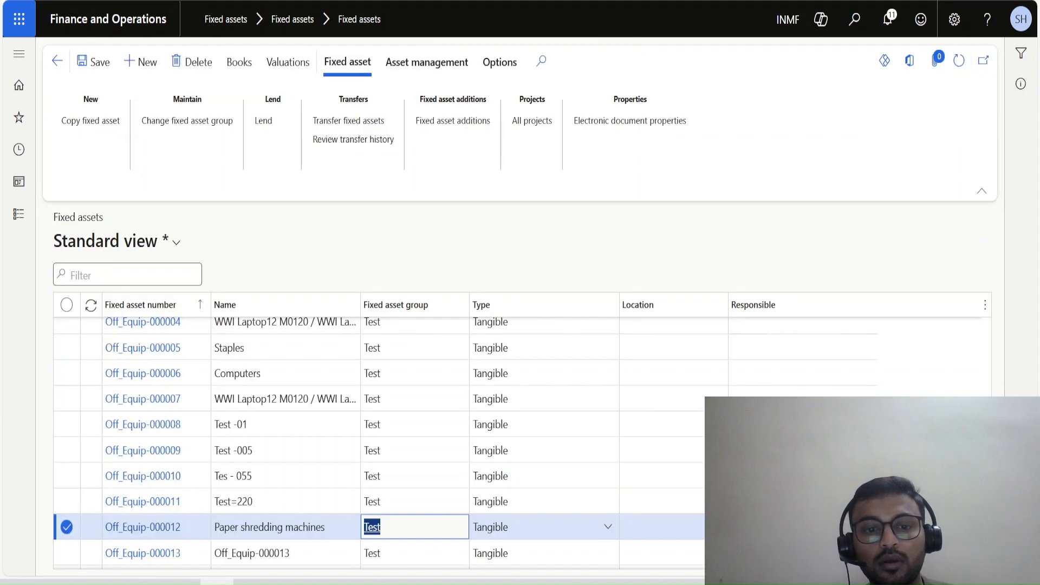
{"action": "left_click", "coordinate": [959, 61]}
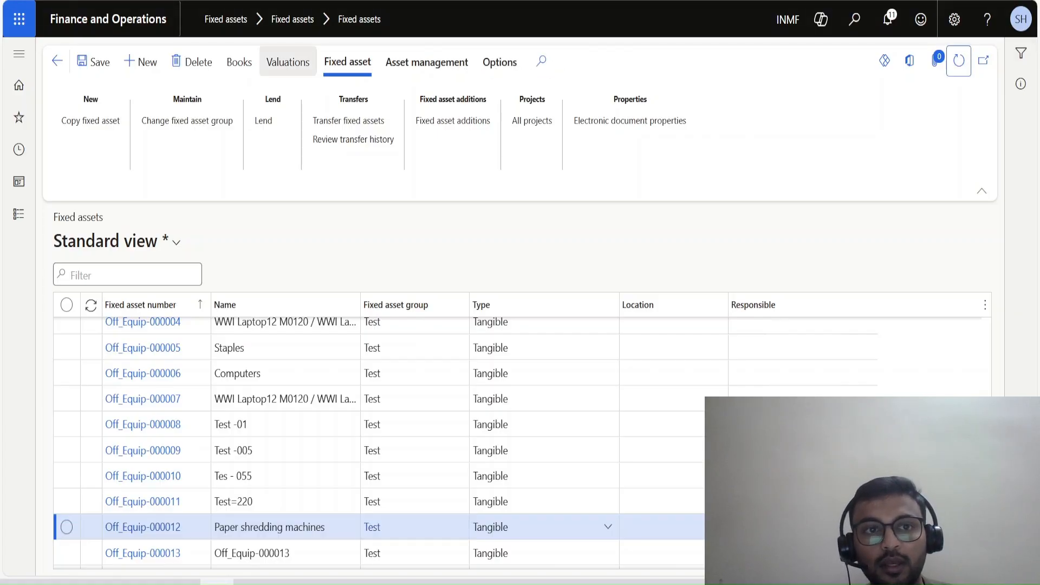
{"action": "left_click", "coordinate": [288, 62]}
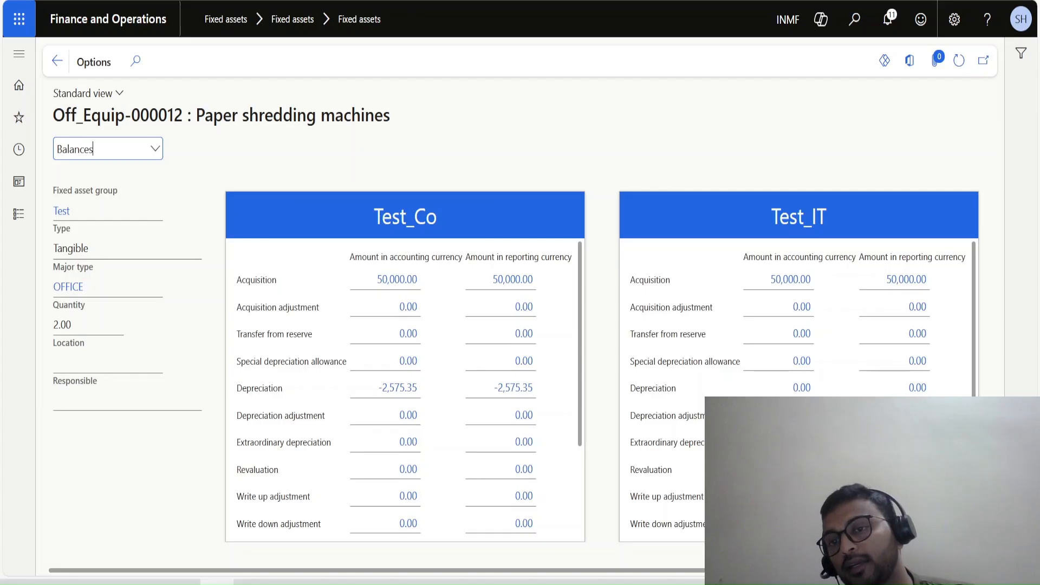
{"action": "scroll", "coordinate": [769, 336], "scroll_direction": "right", "scroll_amount": 1}
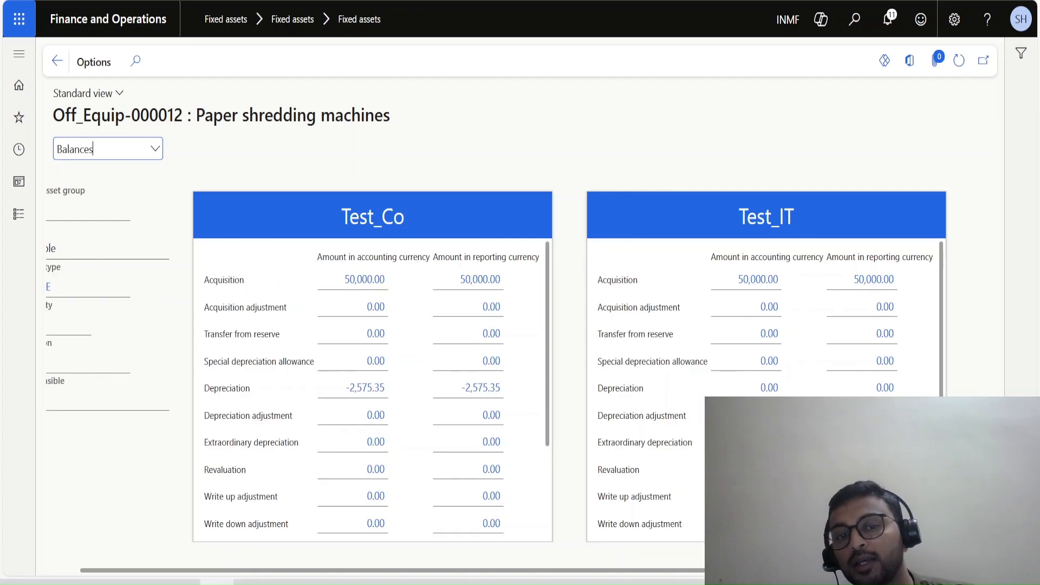
Return to the fixed asset journal list and create a new journal with the name ACQ.
{"action": "key", "text": "ctrl+Tab"}
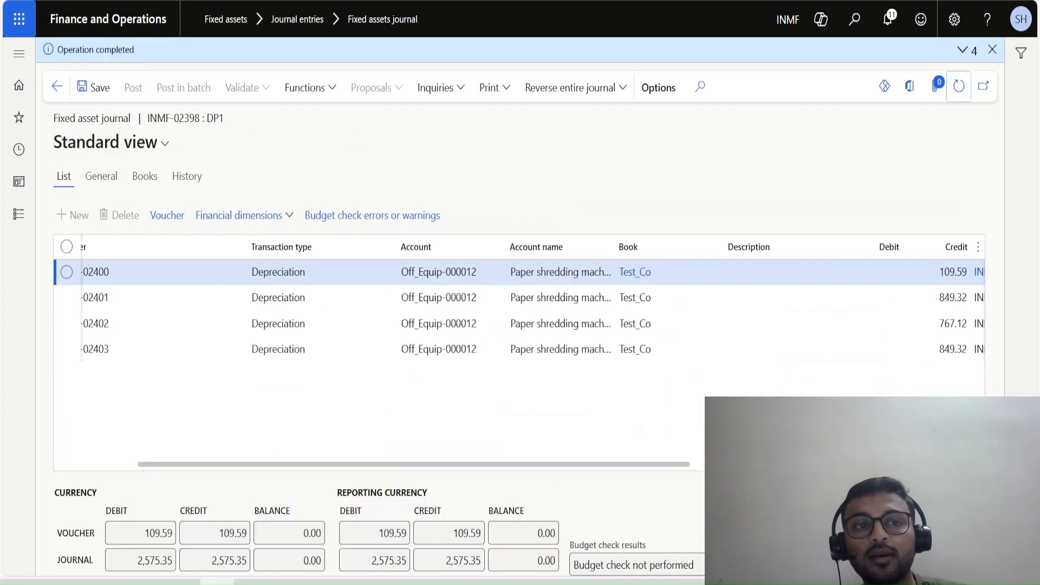
{"action": "left_click", "coordinate": [57, 86]}
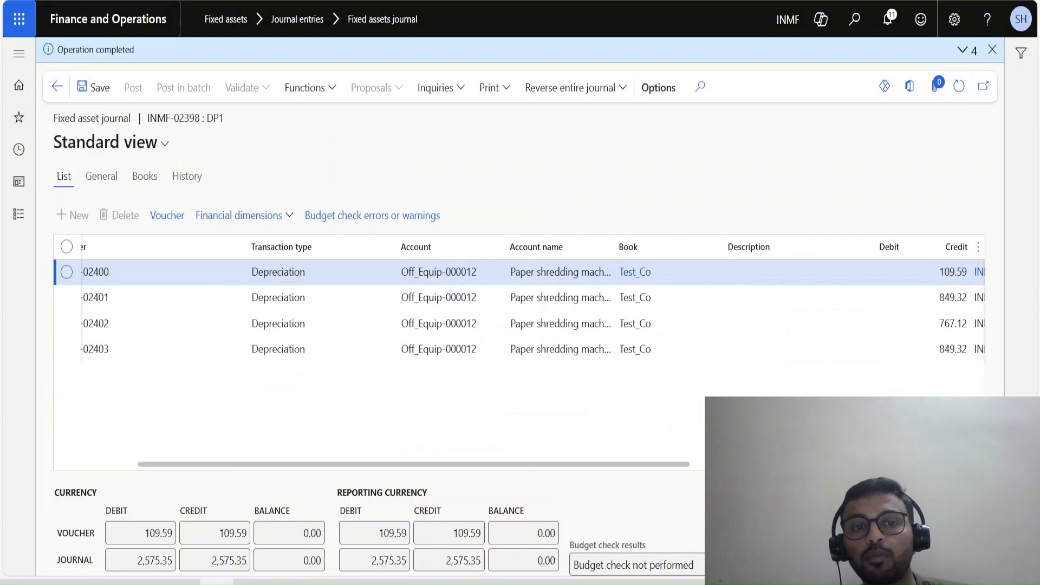
{"action": "key", "text": "Tab"}
{"action": "key", "text": "Tab"}
{"action": "key", "text": "Return"}
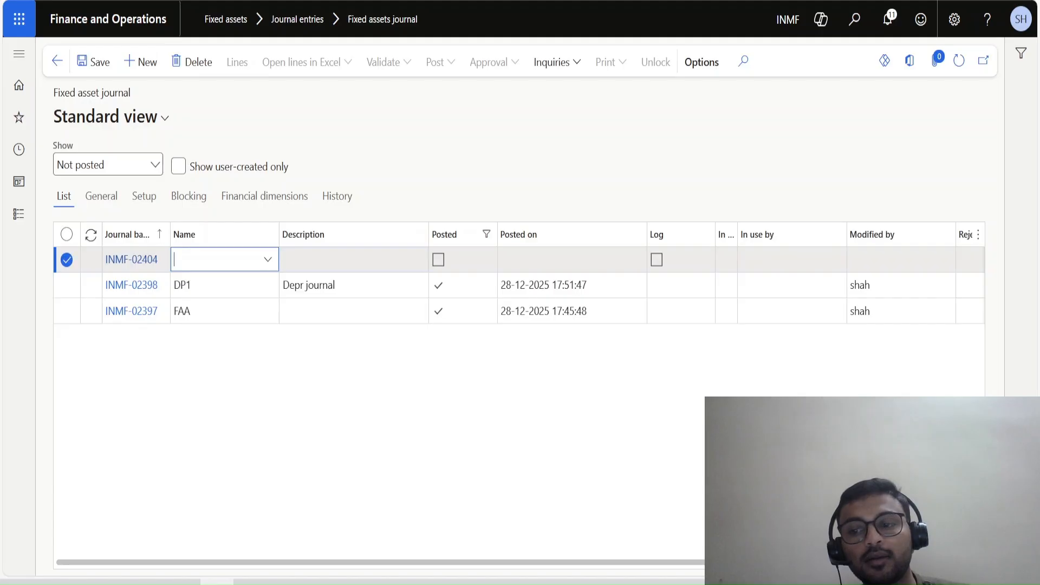
{"action": "key", "text": "alt+Down"}
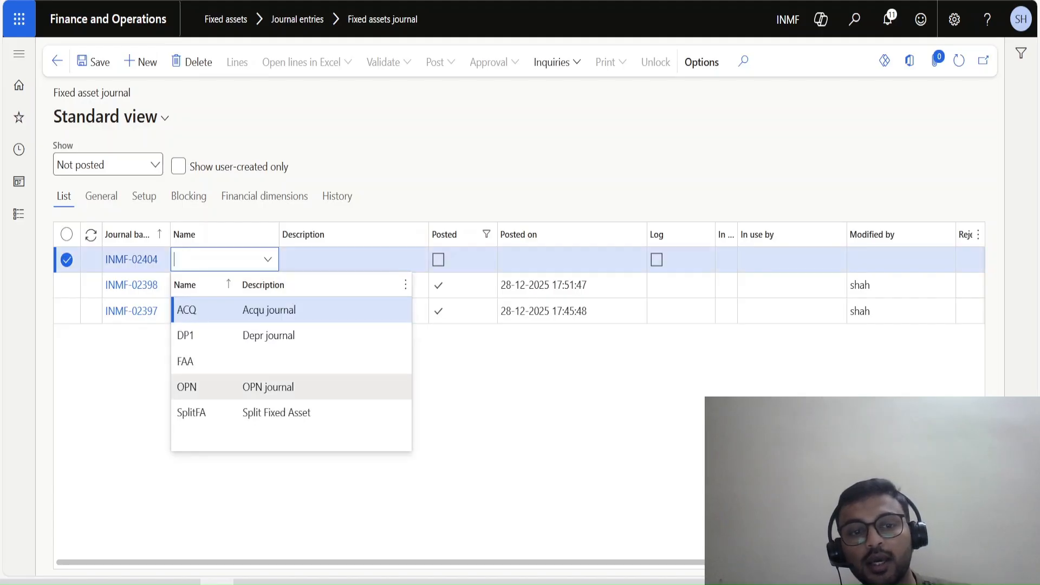
{"action": "left_click", "coordinate": [269, 310]}
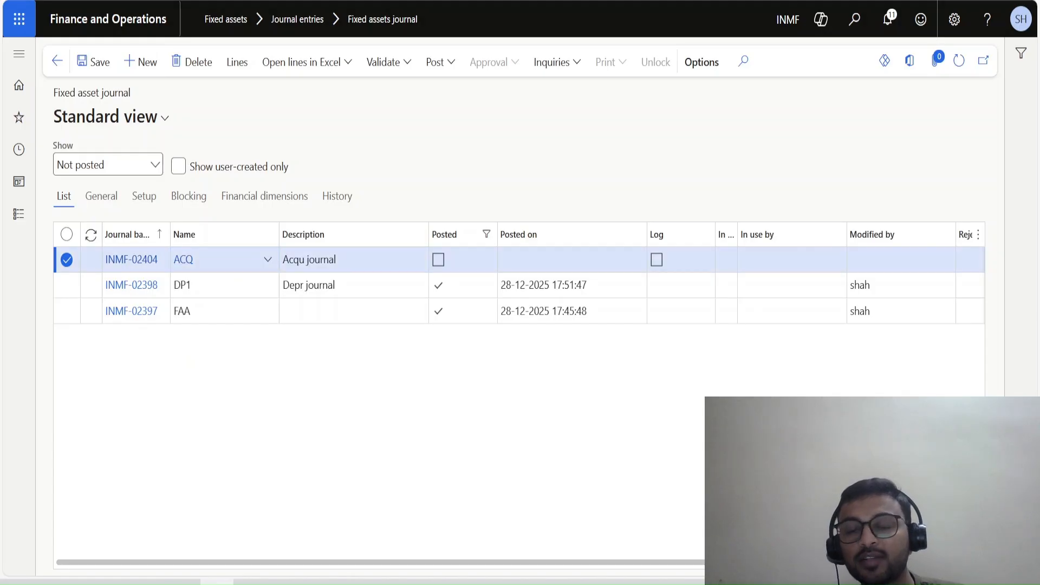
Examine the journal type and posting layer in the ACQ journal name setup, and return to the journal list.
{"action": "left_click", "coordinate": [183, 260]}
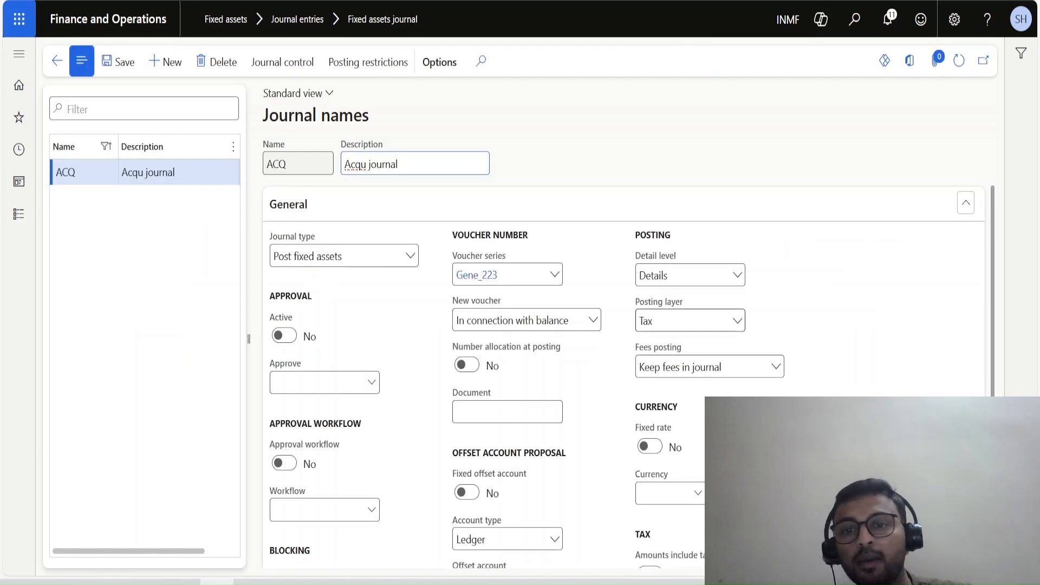
{"action": "left_click_drag", "start_coordinate": [656, 321], "coordinate": [638, 321]}
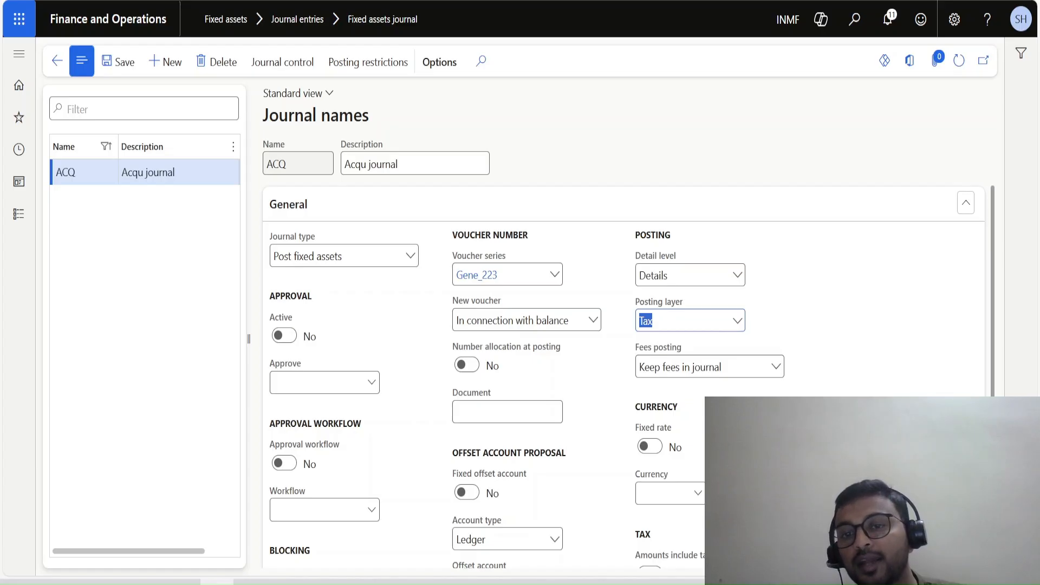
{"action": "left_click", "coordinate": [690, 321]}
{"action": "left_click", "coordinate": [690, 321]}
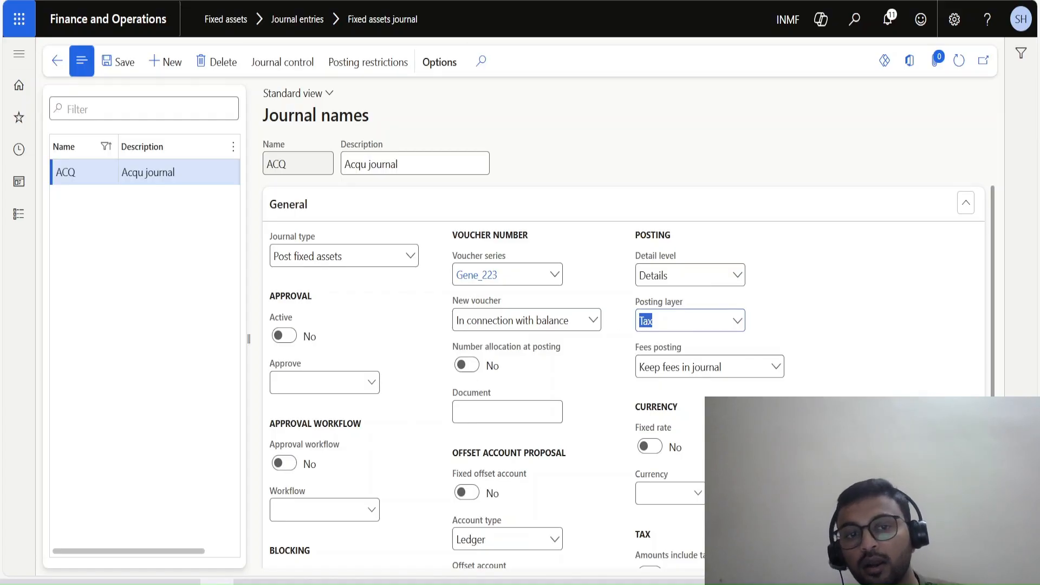
{"action": "left_click_drag", "start_coordinate": [346, 256], "coordinate": [272, 257]}
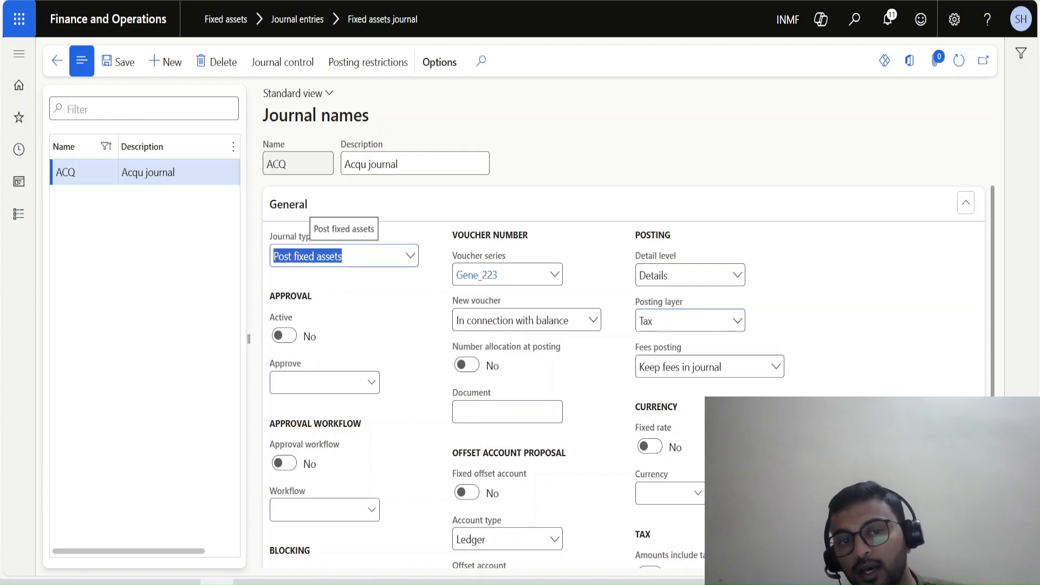
{"action": "left_click", "coordinate": [410, 256]}
{"action": "left_click", "coordinate": [411, 254]}
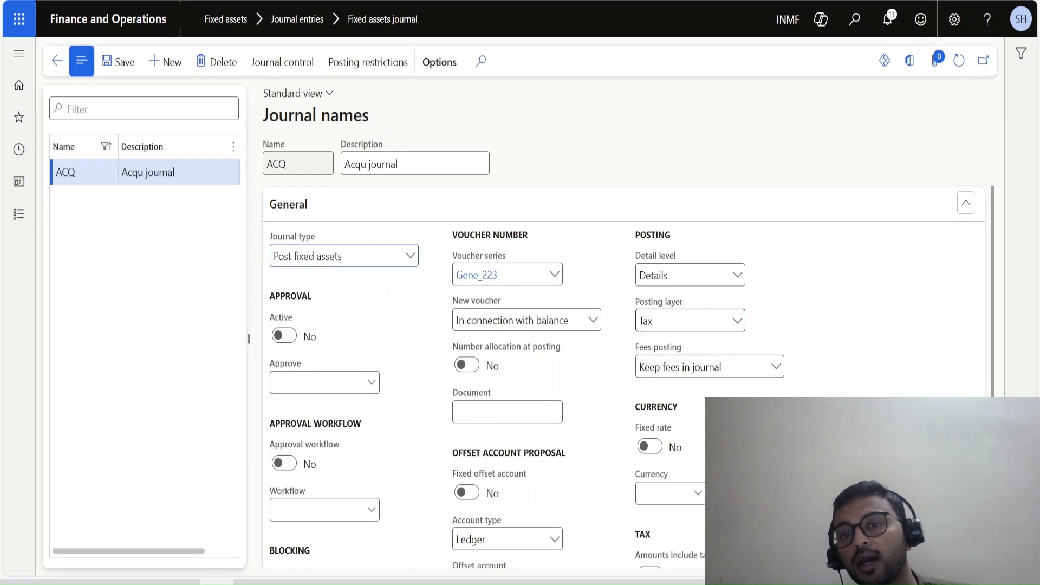
{"action": "left_click_drag", "start_coordinate": [658, 319], "coordinate": [639, 320]}
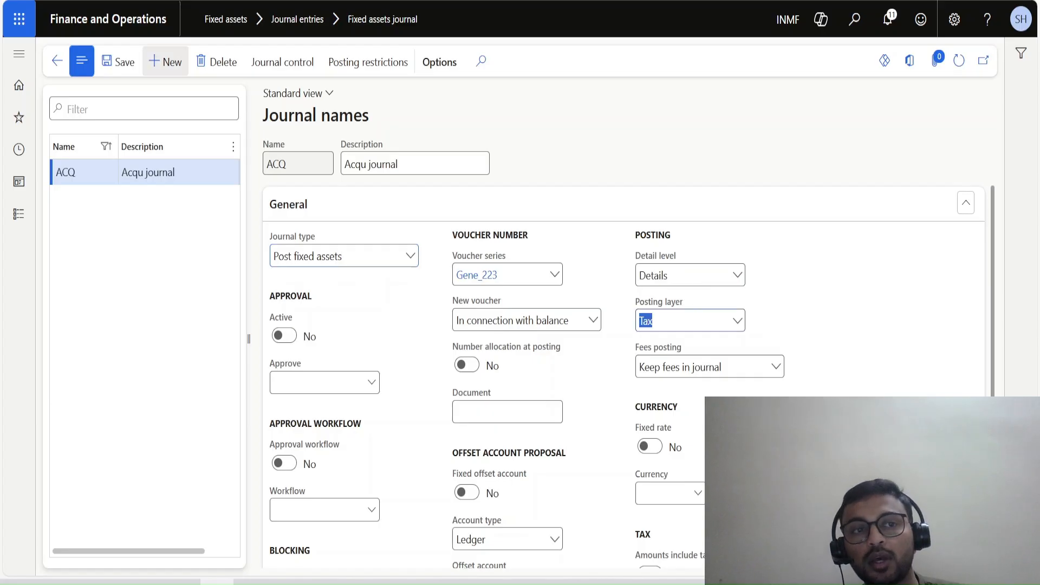
{"action": "left_click", "coordinate": [118, 61]}
{"action": "left_click", "coordinate": [57, 60]}
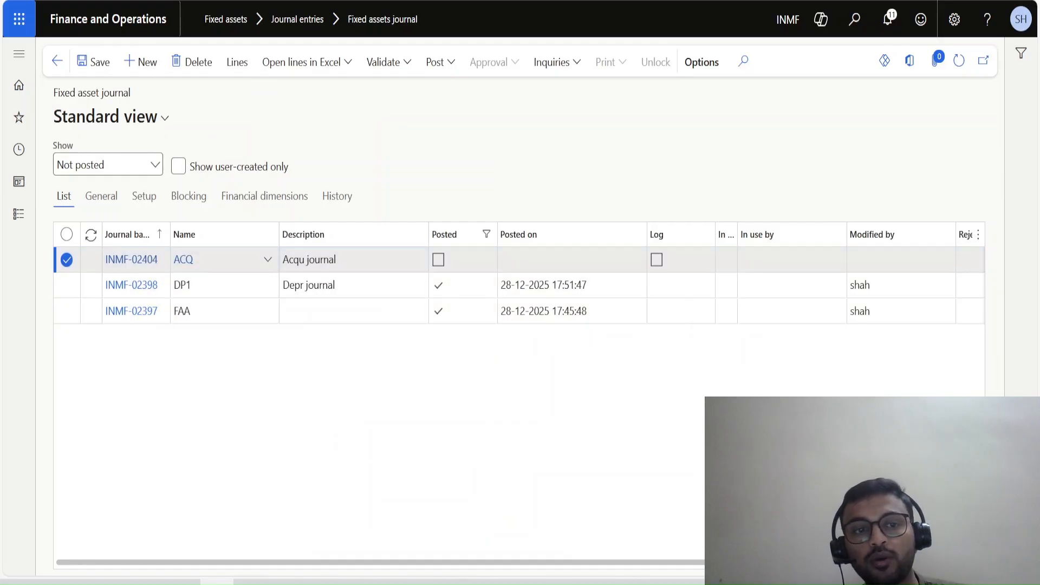
Keep ACQ as the new journal's name, open its lines and bring up the depreciation proposal's record filter.
{"action": "left_click", "coordinate": [268, 260]}
{"action": "left_click", "coordinate": [260, 310]}
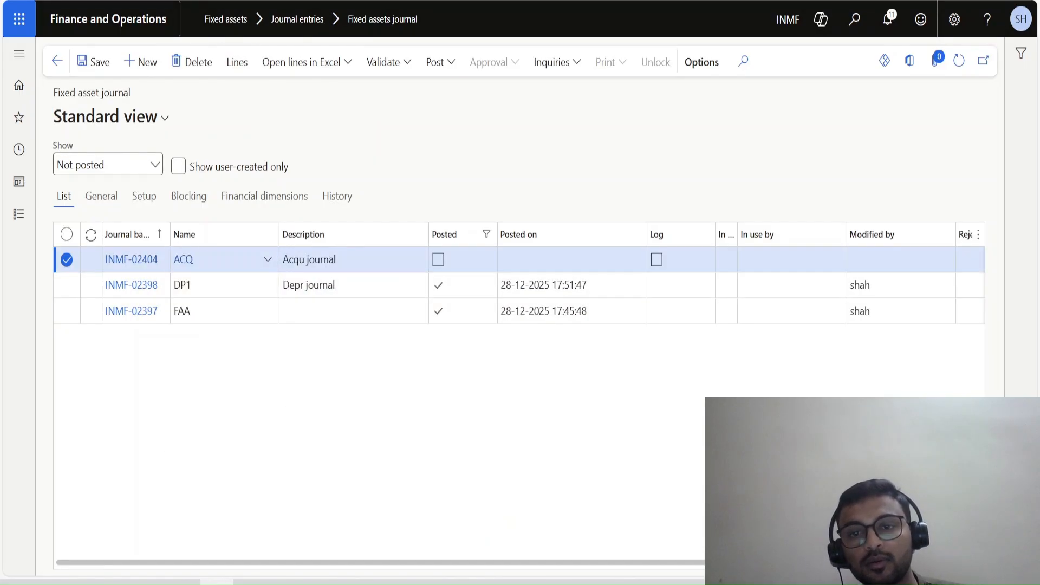
{"action": "left_click", "coordinate": [237, 62]}
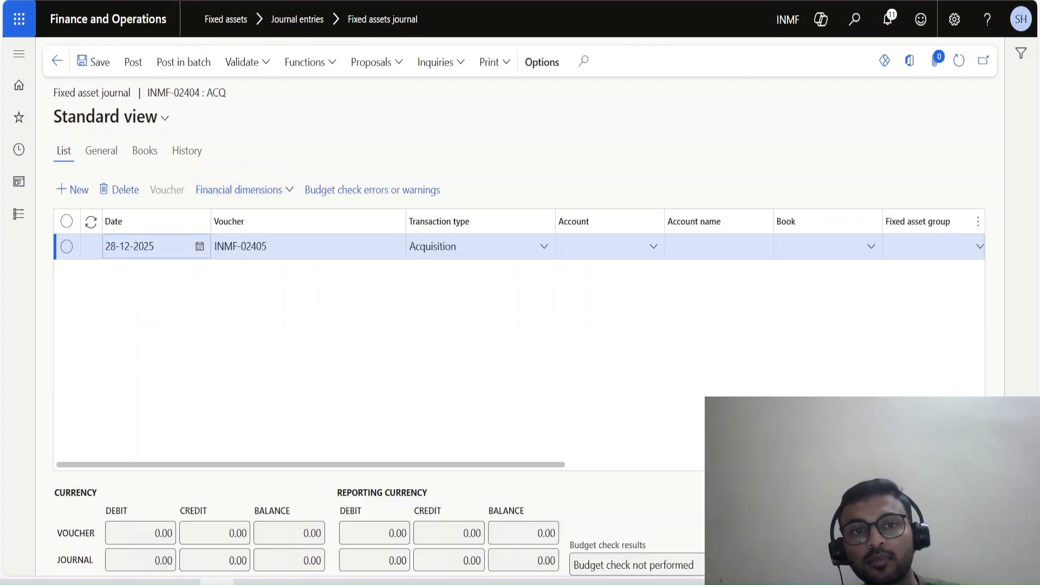
{"action": "left_click", "coordinate": [374, 62]}
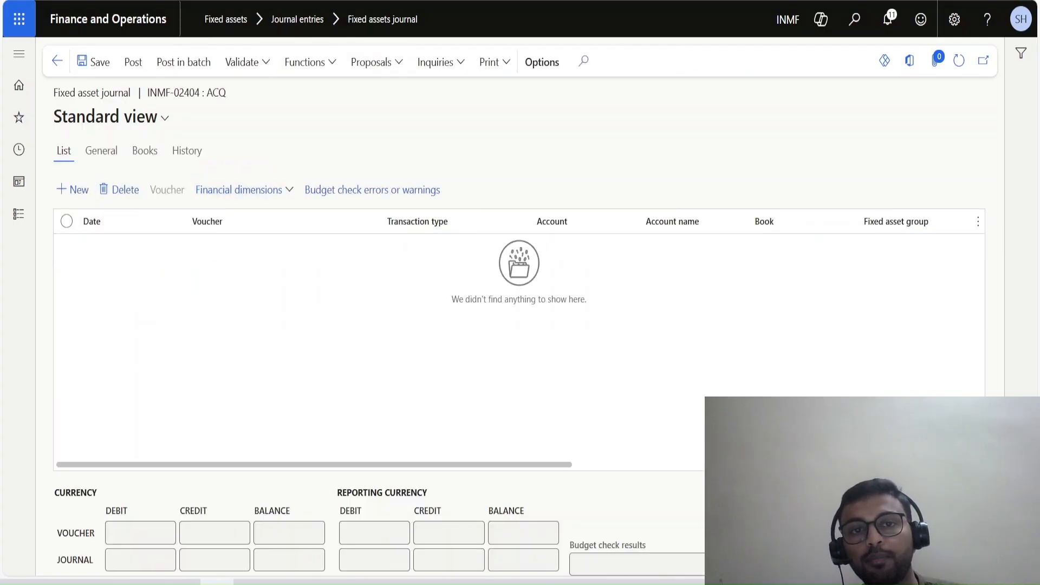
{"action": "left_click", "coordinate": [391, 135]}
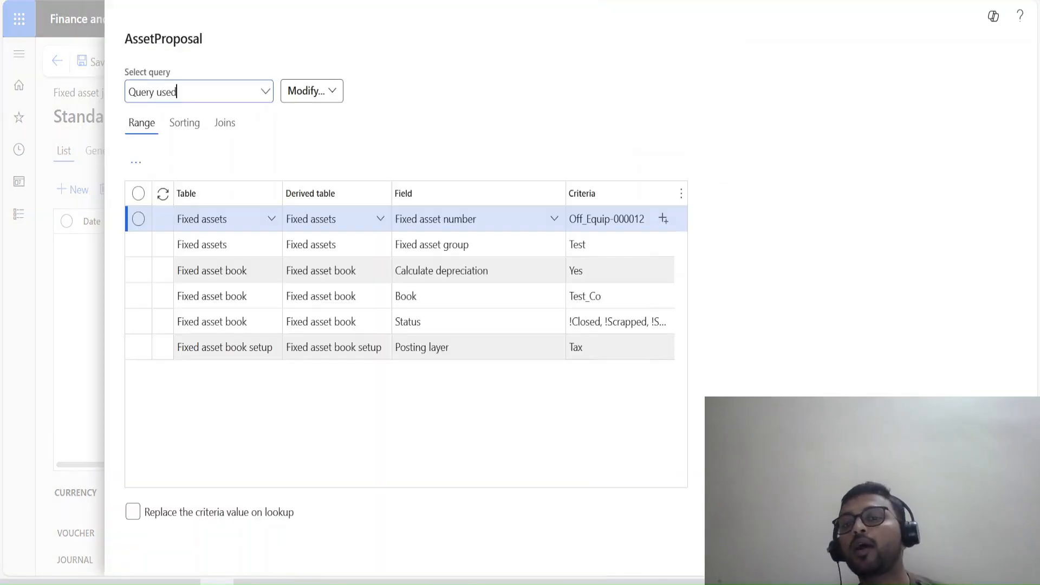
Change the Book criterion to Test_IT, check the other filter criteria and run the depreciation proposal.
{"action": "left_click", "coordinate": [619, 245]}
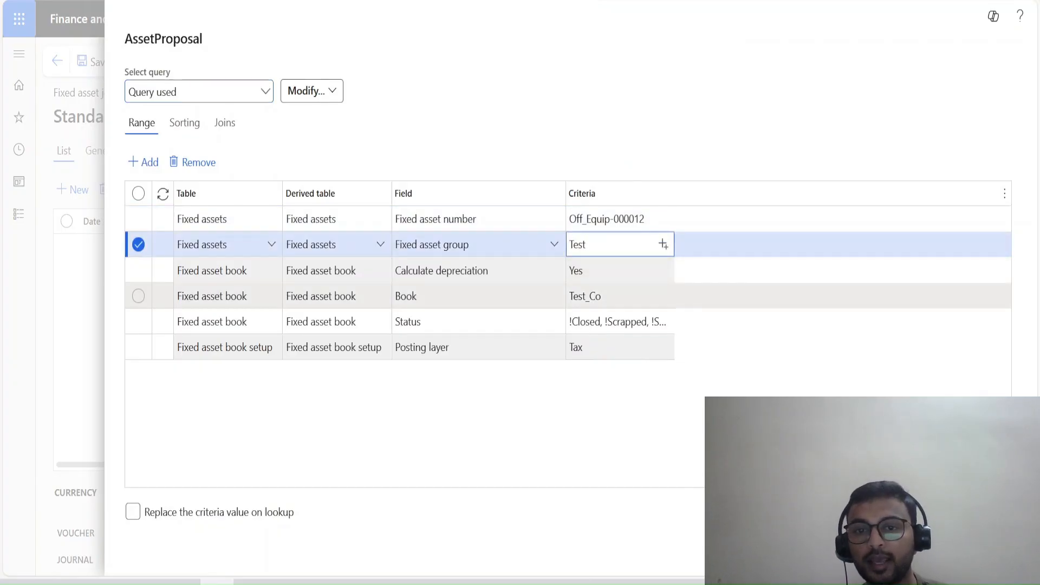
{"action": "left_click", "coordinate": [618, 296]}
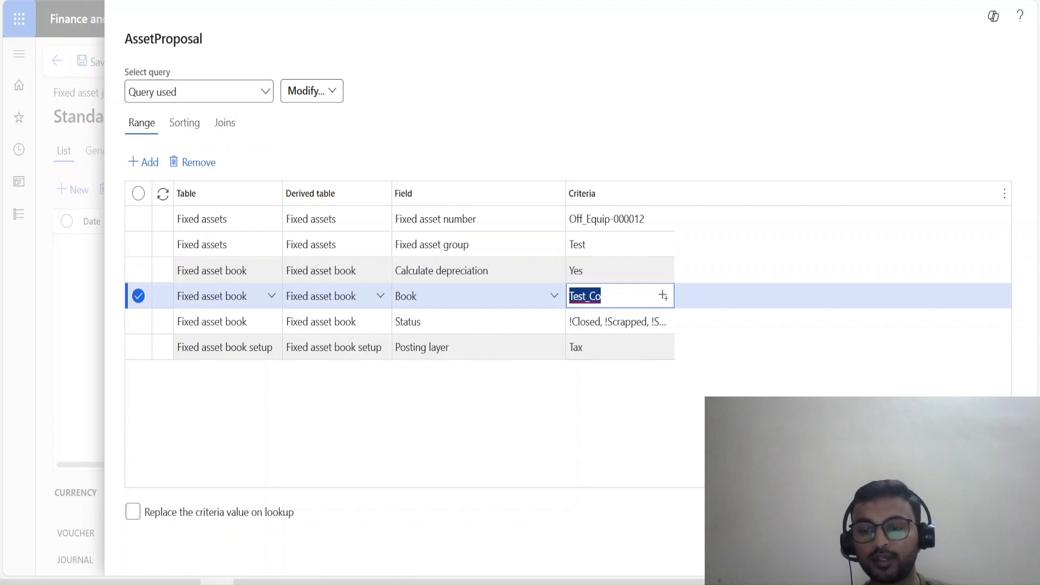
{"action": "key", "text": "BackSpace"}
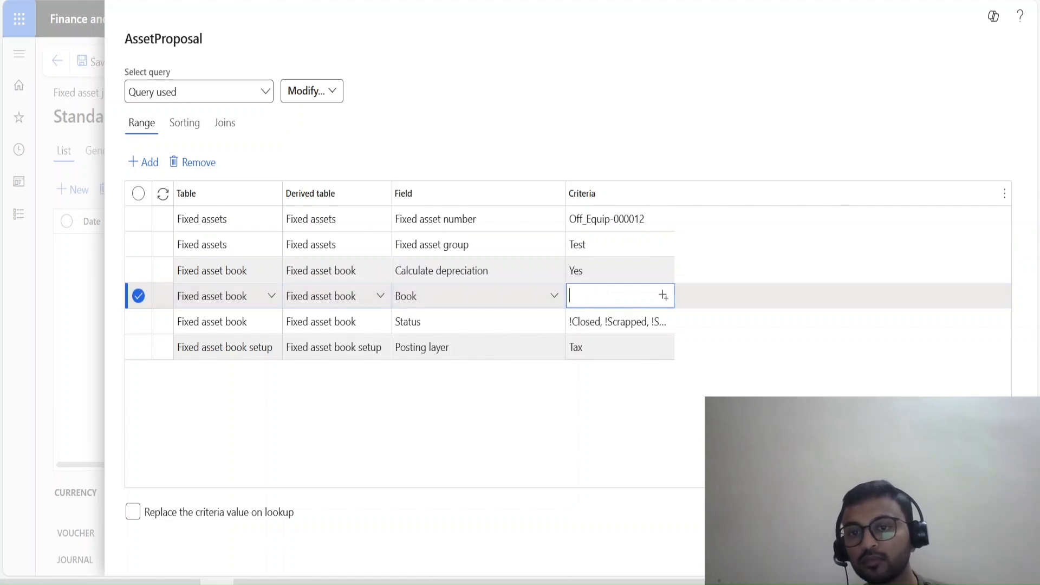
{"action": "left_click", "coordinate": [663, 295]}
{"action": "scroll", "coordinate": [634, 449], "scroll_direction": "up", "scroll_amount": 1}
{"action": "scroll", "coordinate": [634, 449], "scroll_direction": "down", "scroll_amount": 3}
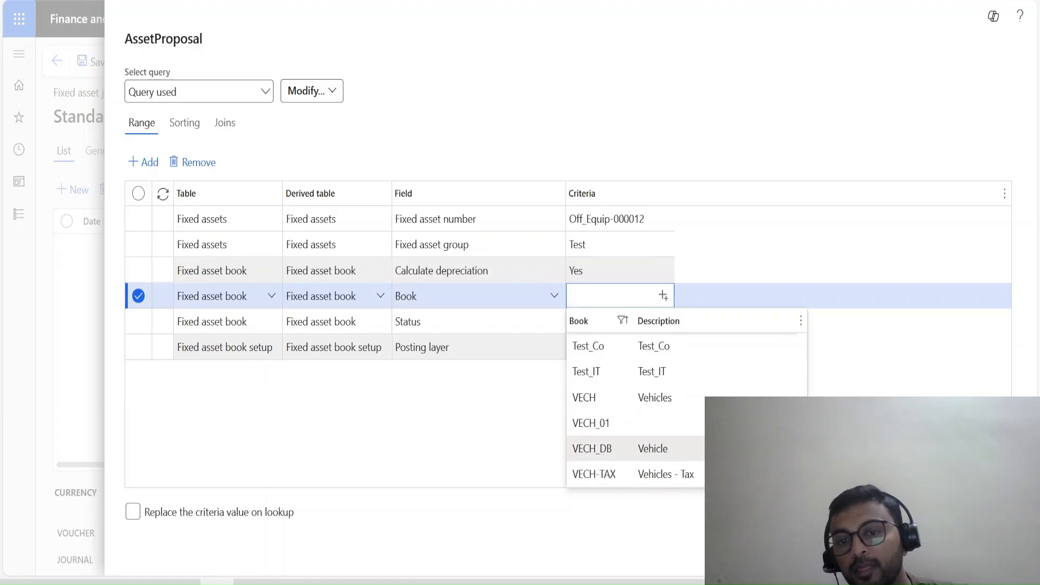
{"action": "left_click", "coordinate": [586, 372]}
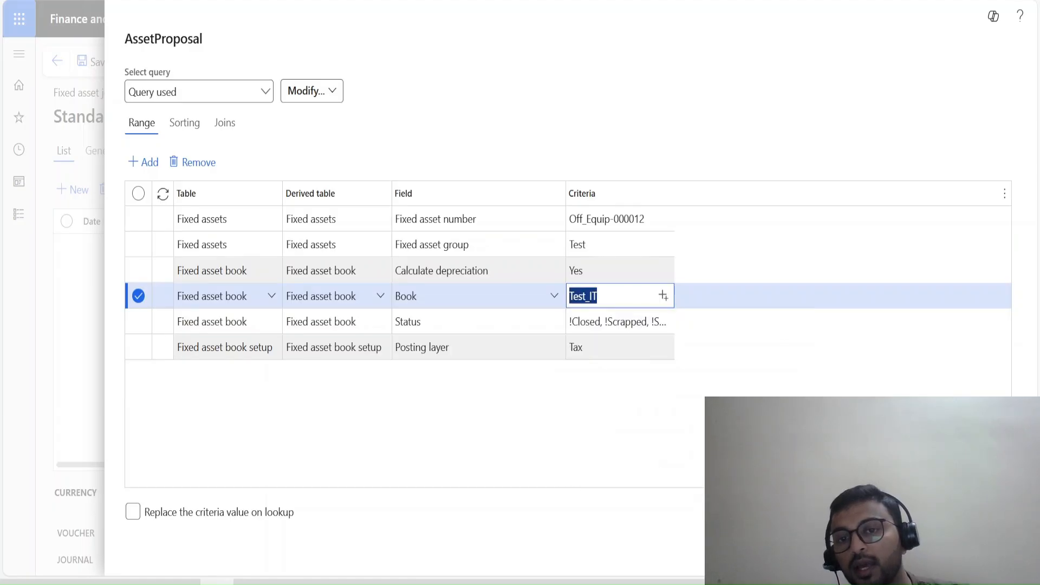
{"action": "left_click", "coordinate": [601, 347]}
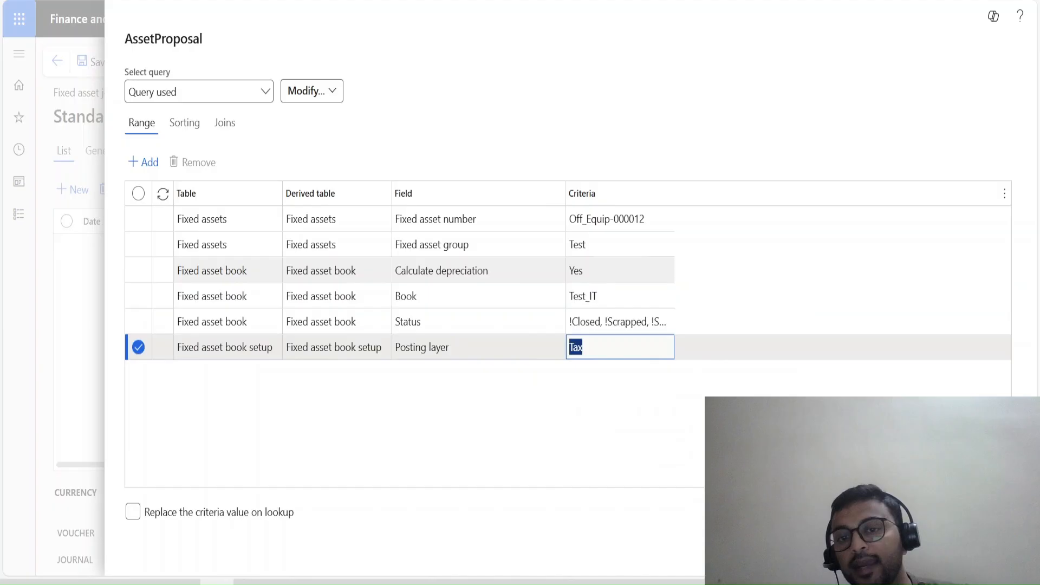
{"action": "left_click", "coordinate": [601, 271]}
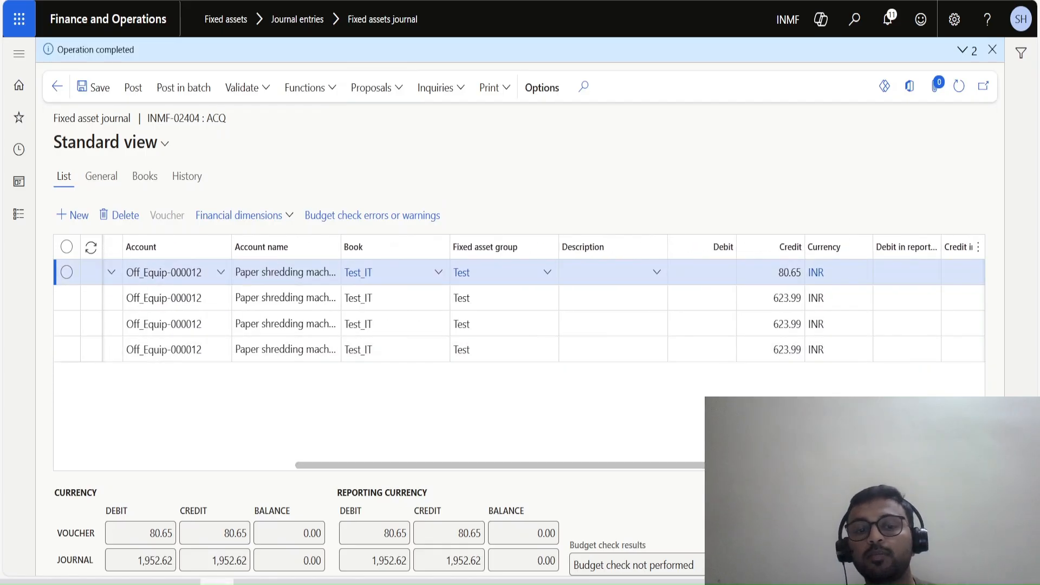
Switch to Excel and set the yearly depreciation in cell P19 to 15% of the asset value in N19.
{"action": "left_click", "coordinate": [250, 582]}
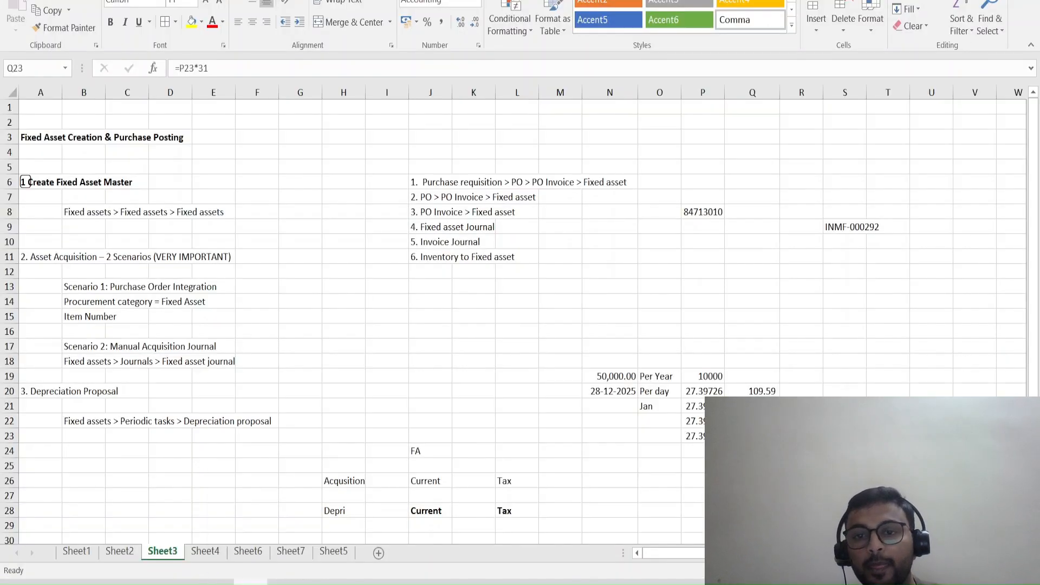
{"action": "left_click", "coordinate": [703, 376]}
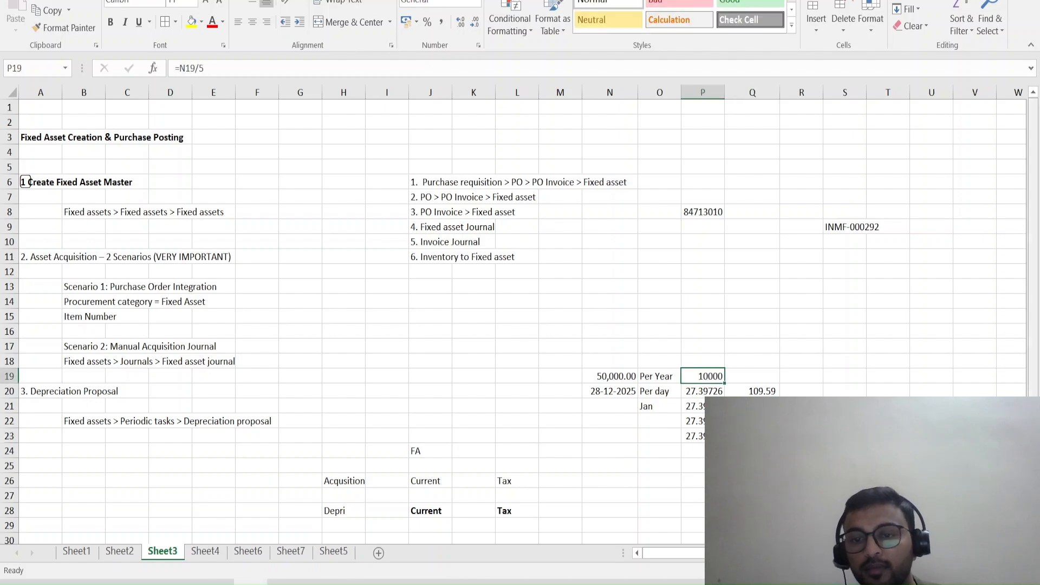
{"action": "type", "text": "="}
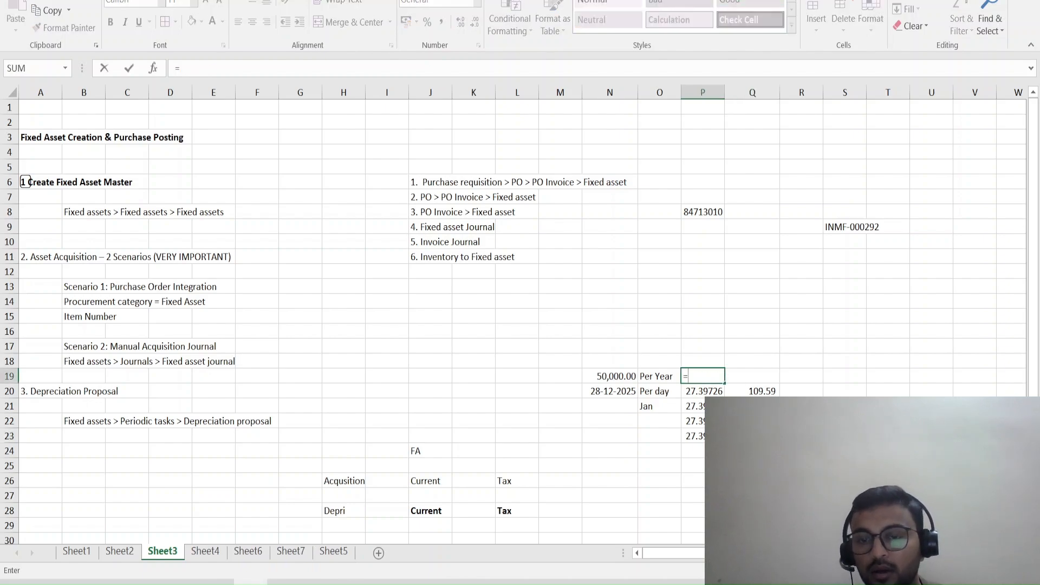
{"action": "left_click", "coordinate": [610, 377]}
{"action": "type", "text": "*18"}
{"action": "key", "text": "BackSpace"}
{"action": "type", "text": "5"}
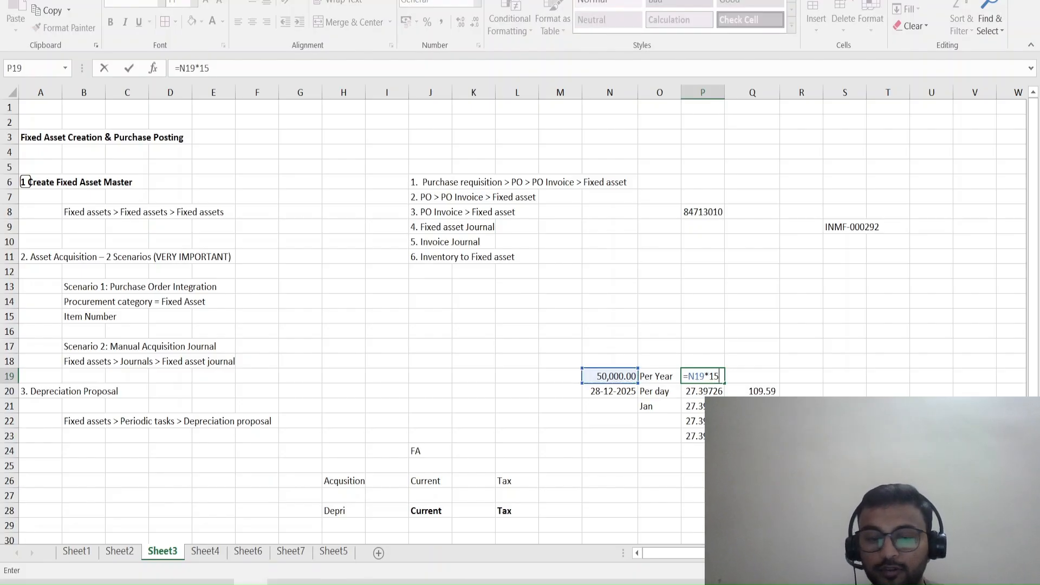
{"action": "key", "text": "Return"}
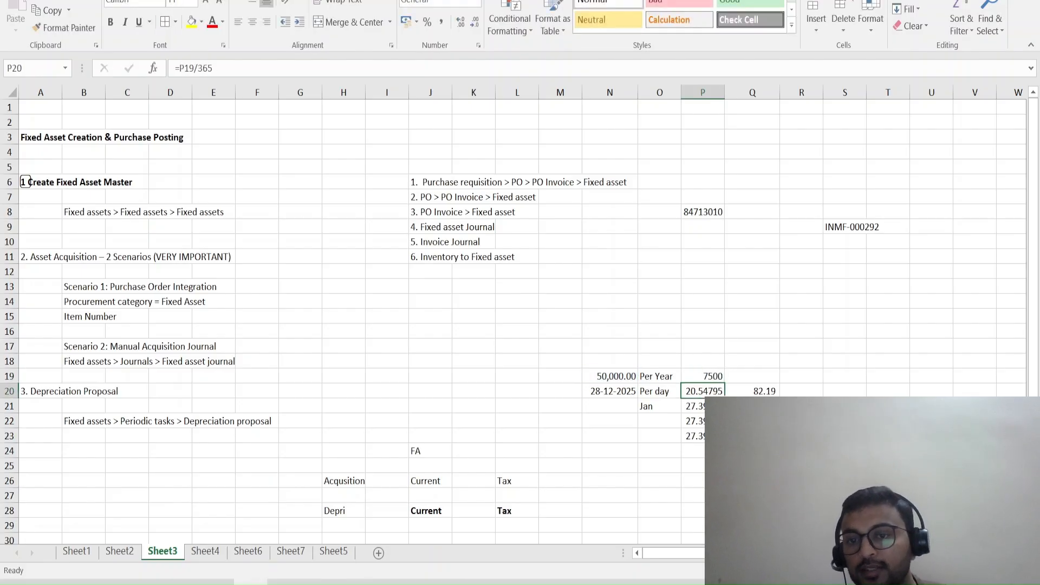
Copy the daily depreciation in P20 and paste it as values into P21:P23.
{"action": "left_click", "coordinate": [753, 392]}
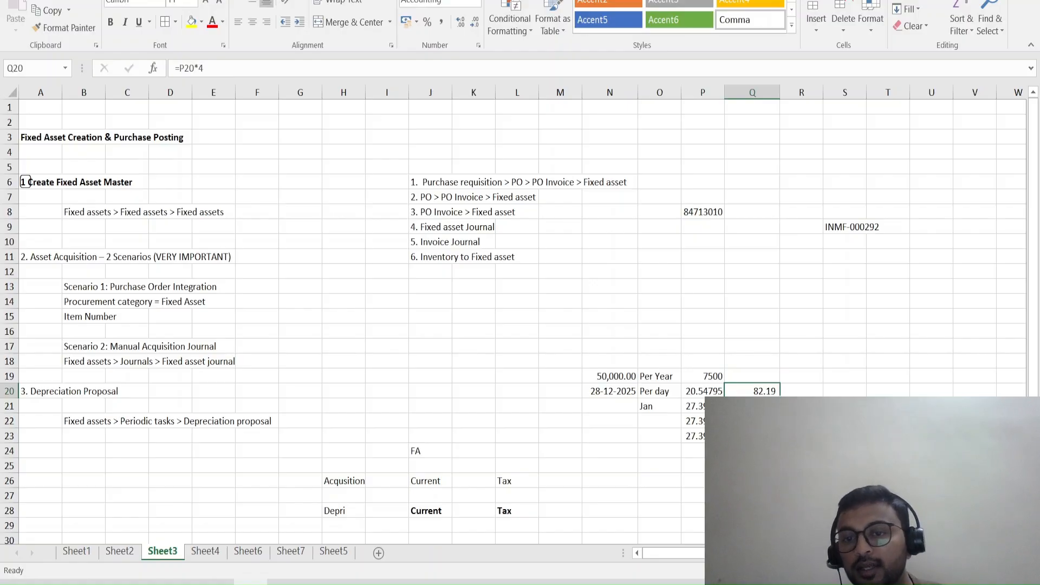
{"action": "left_click", "coordinate": [703, 407]}
{"action": "key", "text": "Up"}
{"action": "key", "text": "ctrl+c"}
{"action": "key", "text": "Down"}
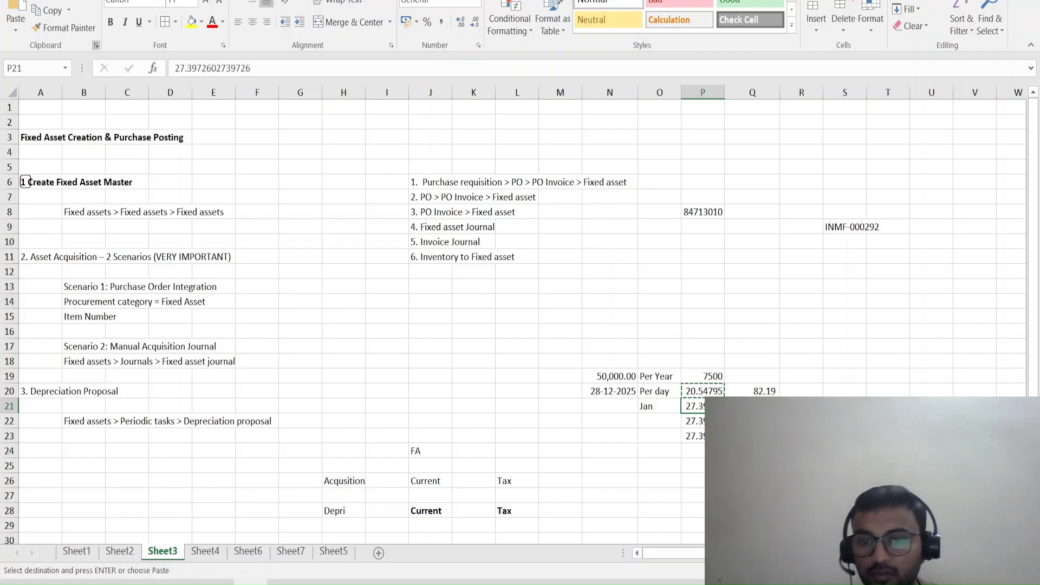
{"action": "key", "text": "Down"}
{"action": "key", "text": "Up"}
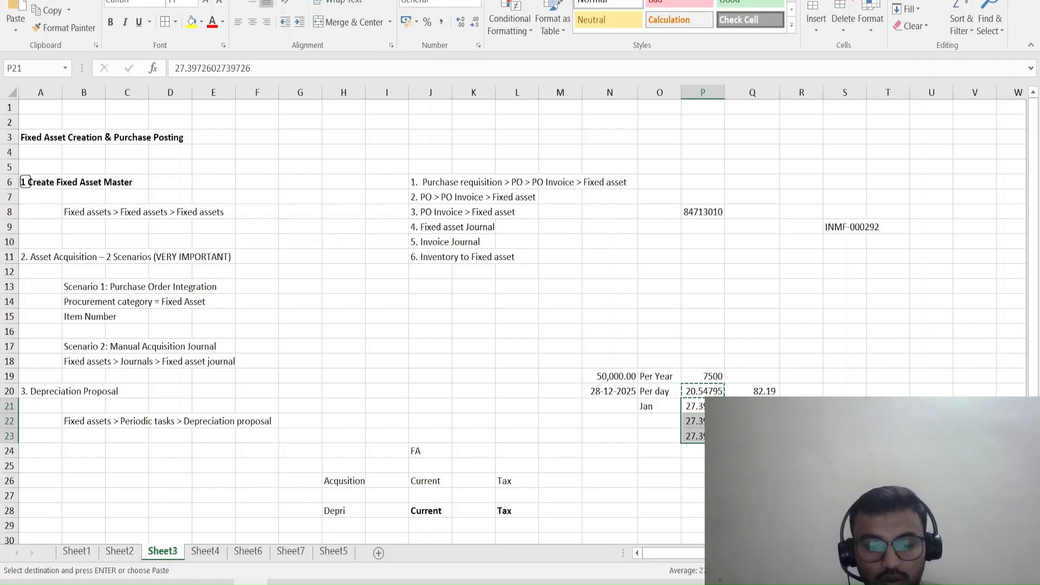
{"action": "key", "text": "ctrl+shift+Up"}
{"action": "key", "text": "ctrl+Down"}
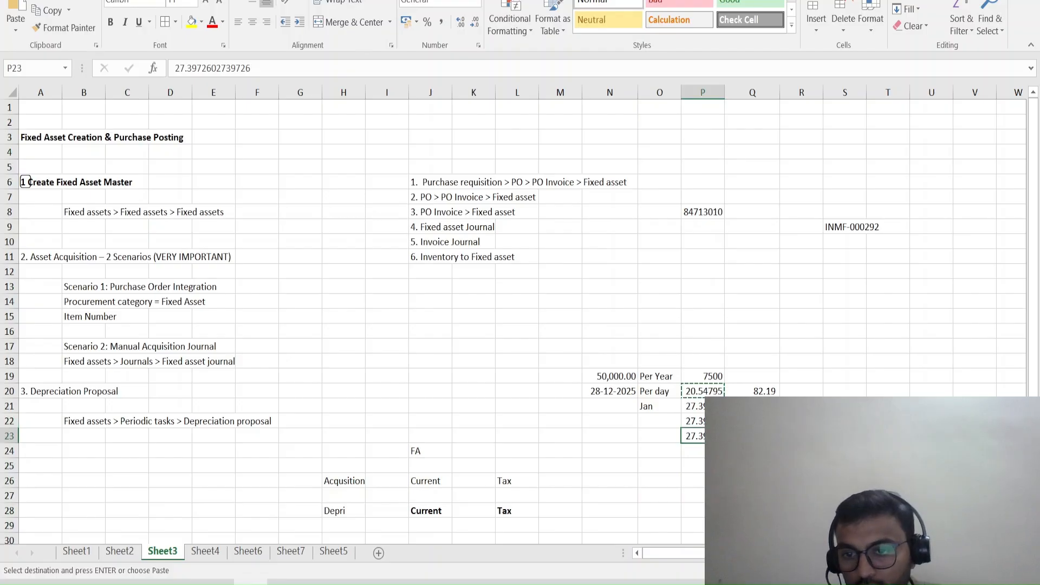
{"action": "key", "text": "Up"}
{"action": "key", "text": "Up"}
{"action": "key", "text": "shift+Down"}
{"action": "key", "text": "shift+Down"}
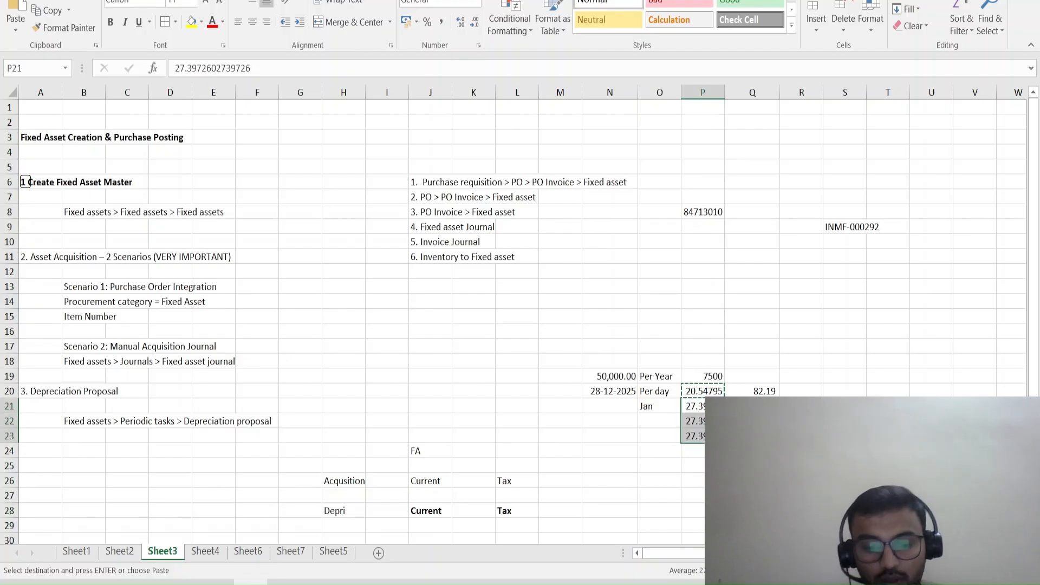
{"action": "key", "text": "ctrl+alt+v"}
{"action": "key", "text": "Return"}
{"action": "key", "text": "Escape"}
{"action": "key", "text": "Right"}
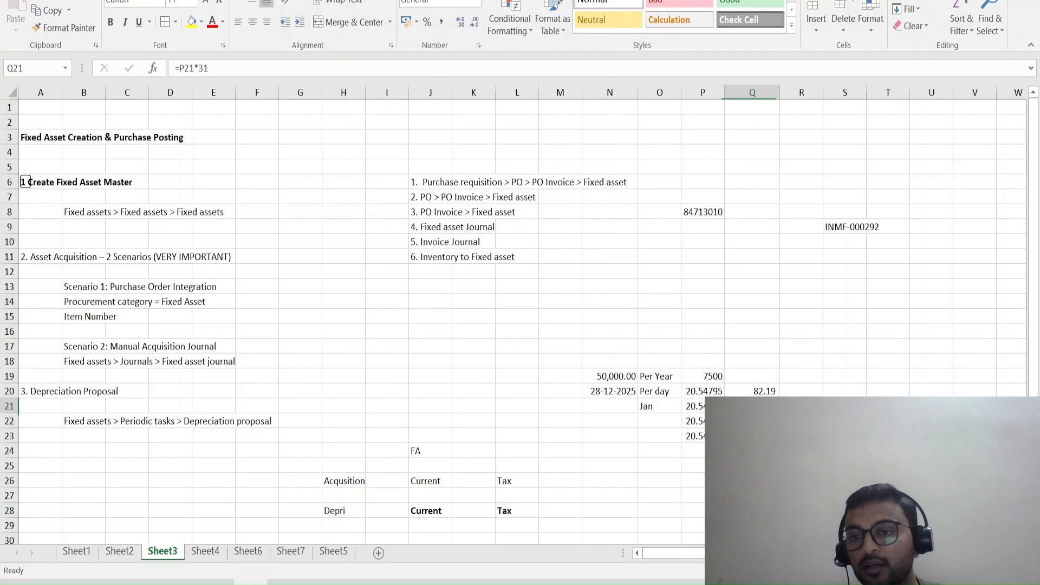
Compare the daily depreciation calculation in P20 with the credit amounts of the Test_IT lines in the ACQ journal in Finance and Operations.
{"action": "key", "text": "alt+Tab"}
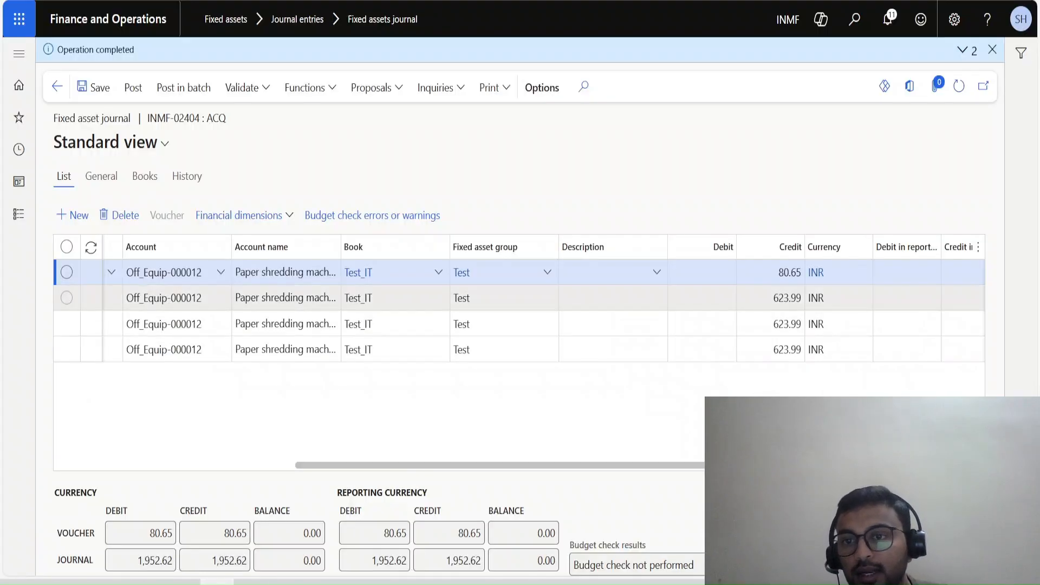
{"action": "key", "text": "alt+Tab"}
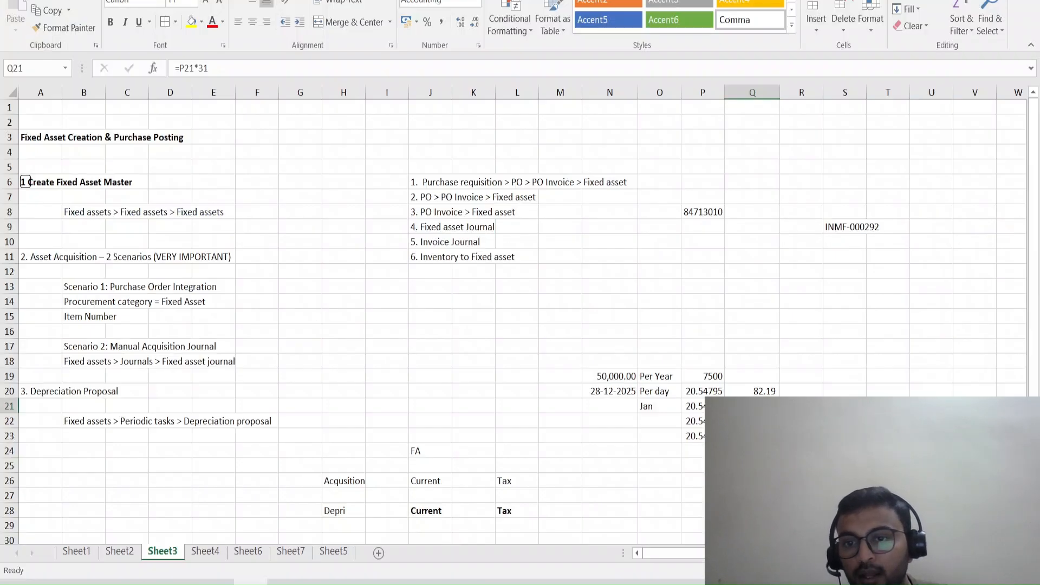
{"action": "key", "text": "Left"}
{"action": "key", "text": "Up"}
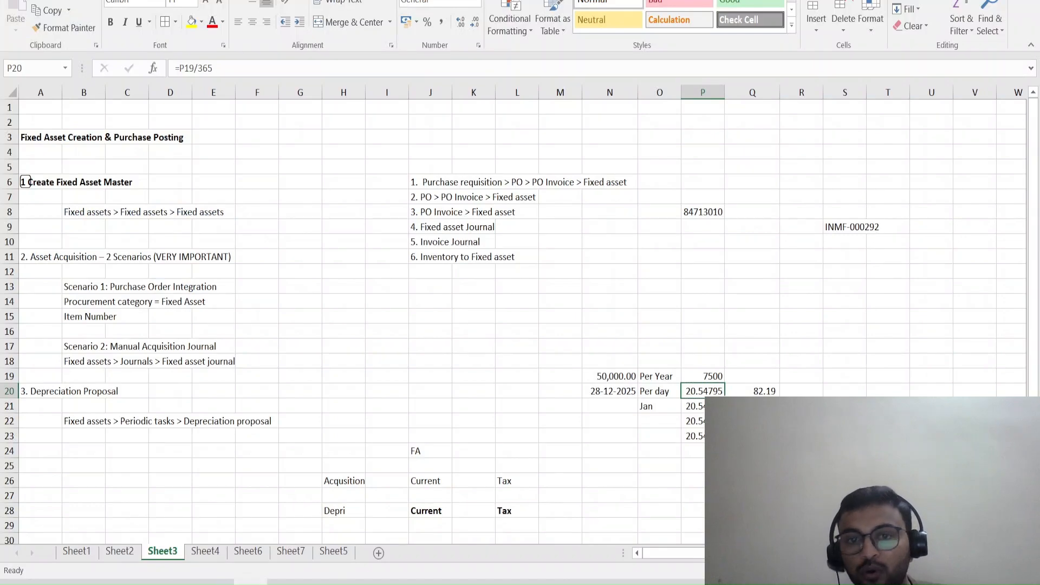
{"action": "key", "text": "F2"}
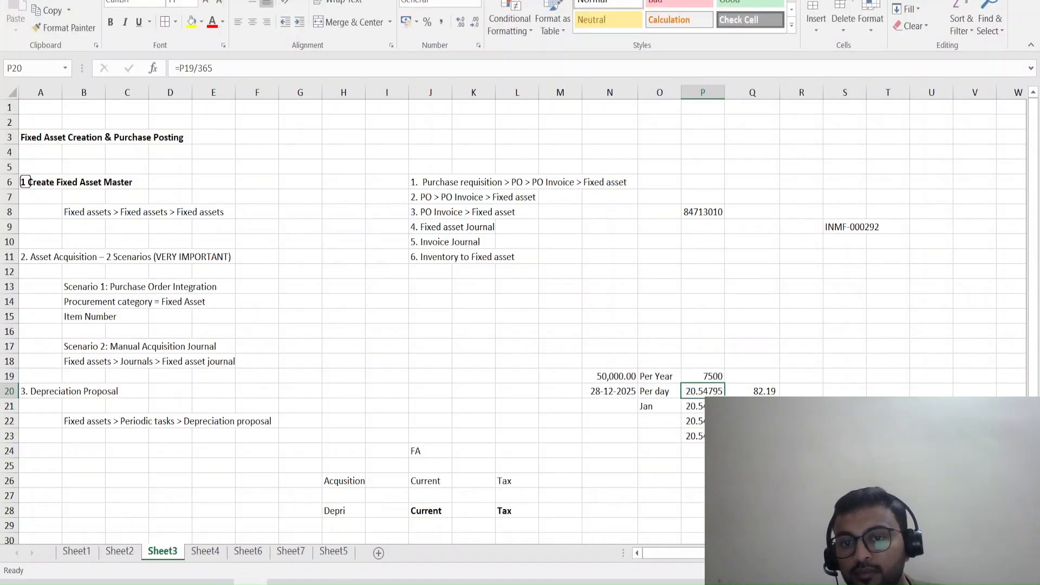
{"action": "key", "text": "Escape"}
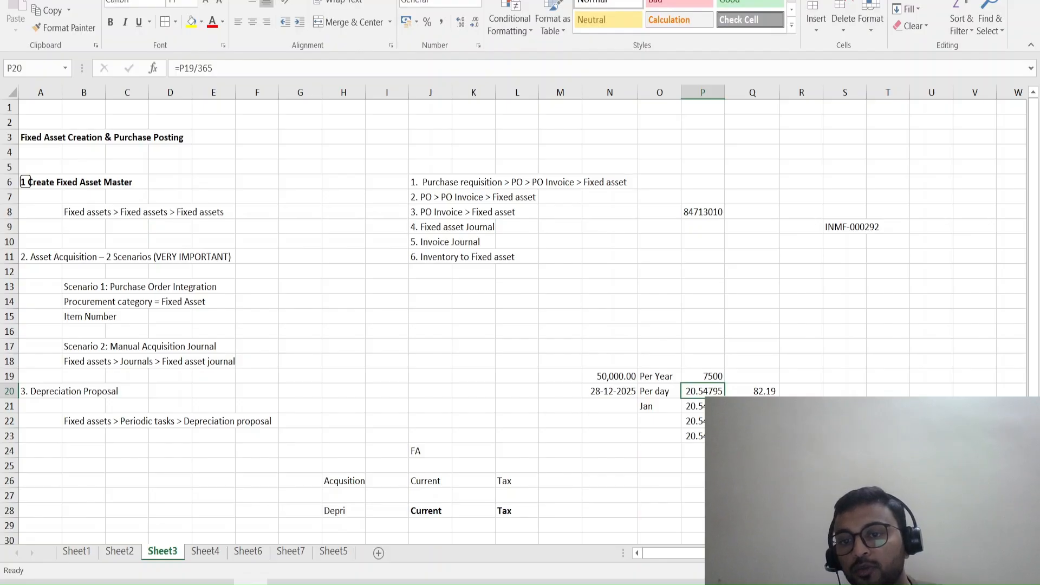
{"action": "key", "text": "alt+Tab"}
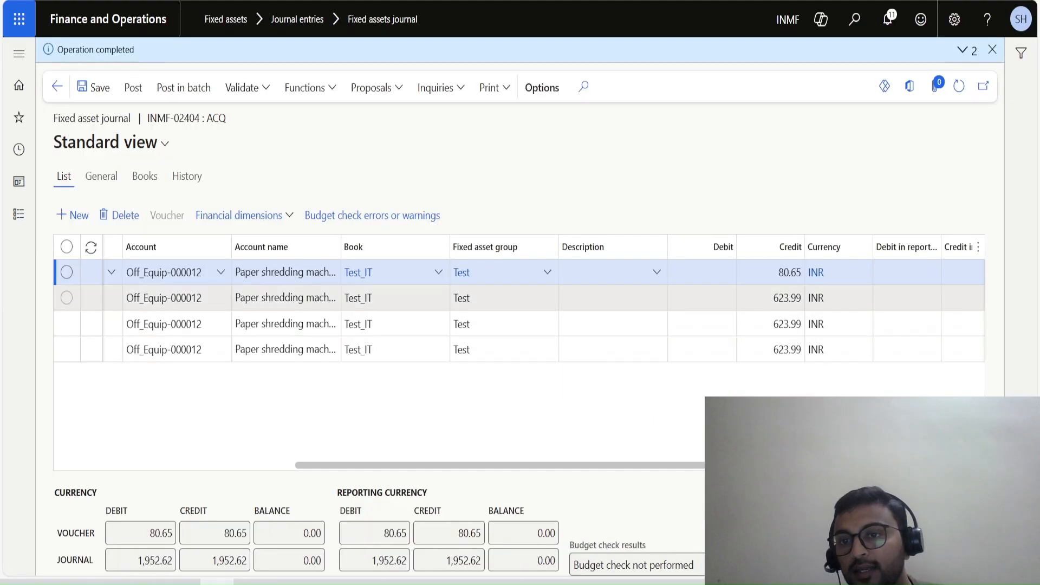
Check the monthly depreciation amounts in Q21:Q23 of the worksheet against the credits on the later Test_IT journal lines.
{"action": "key", "text": "alt+Tab"}
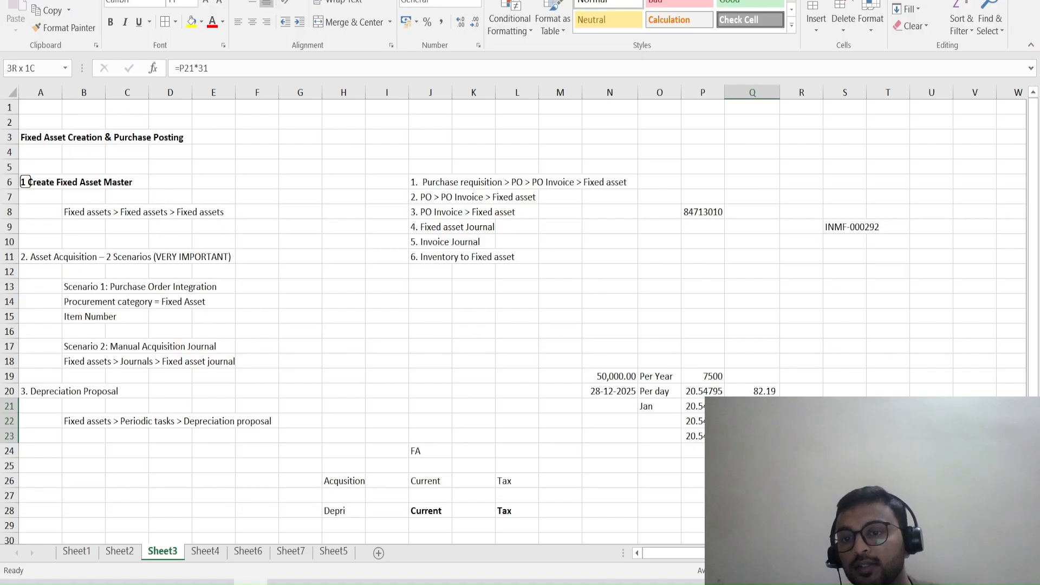
{"action": "key", "text": "alt+Tab"}
{"action": "left_click", "coordinate": [763, 298]}
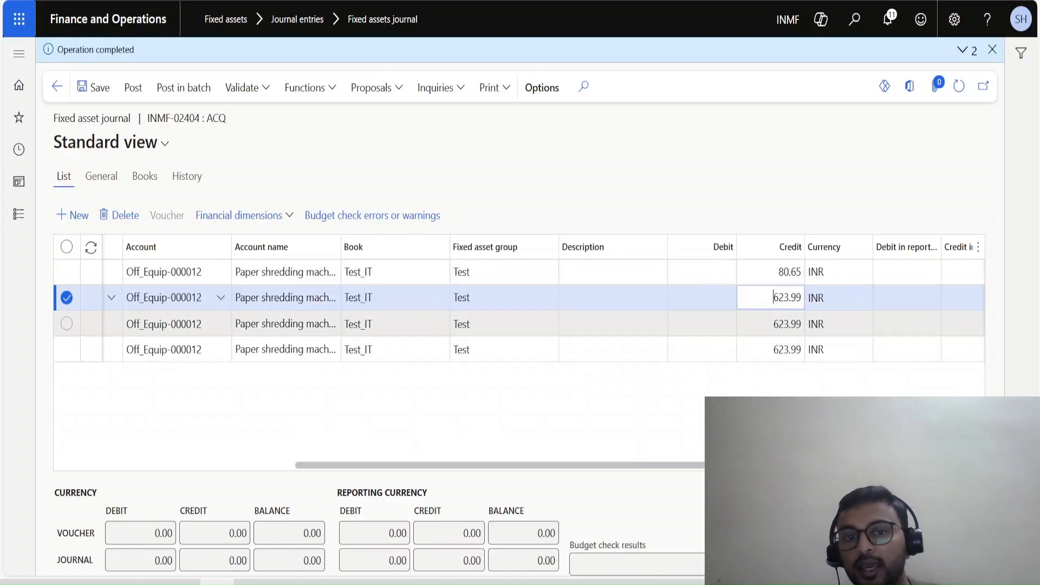
{"action": "left_click", "coordinate": [763, 324]}
{"action": "key", "text": "alt+Tab"}
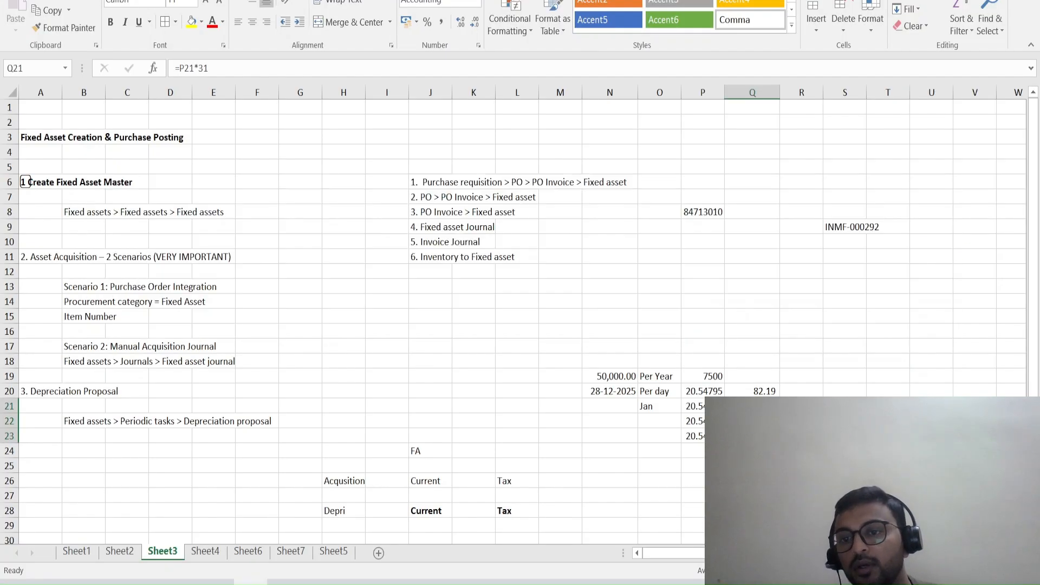
{"action": "key", "text": "alt+Tab"}
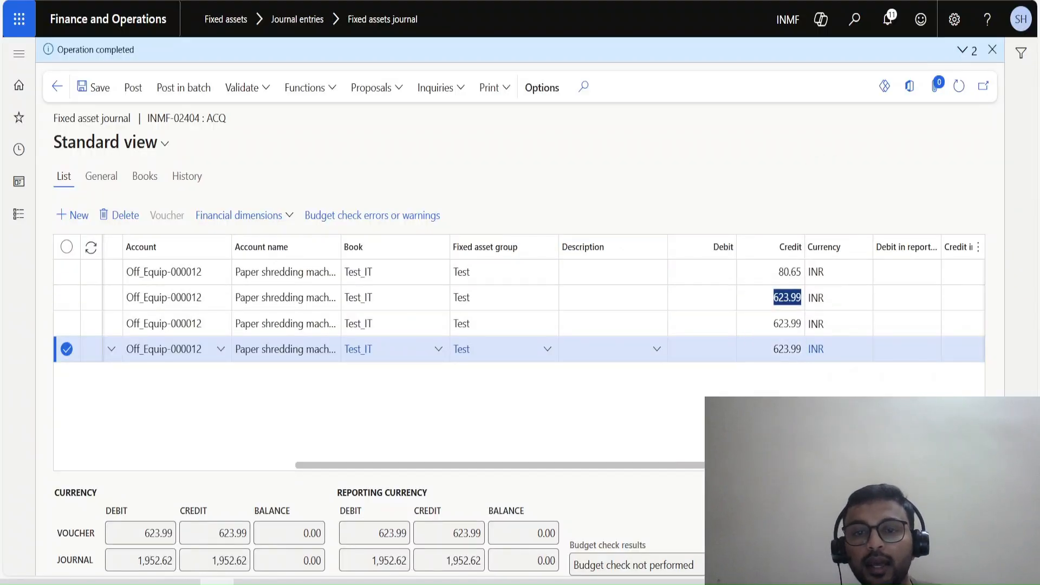
{"action": "key", "text": "alt+Tab"}
{"action": "key", "text": "alt+Tab"}
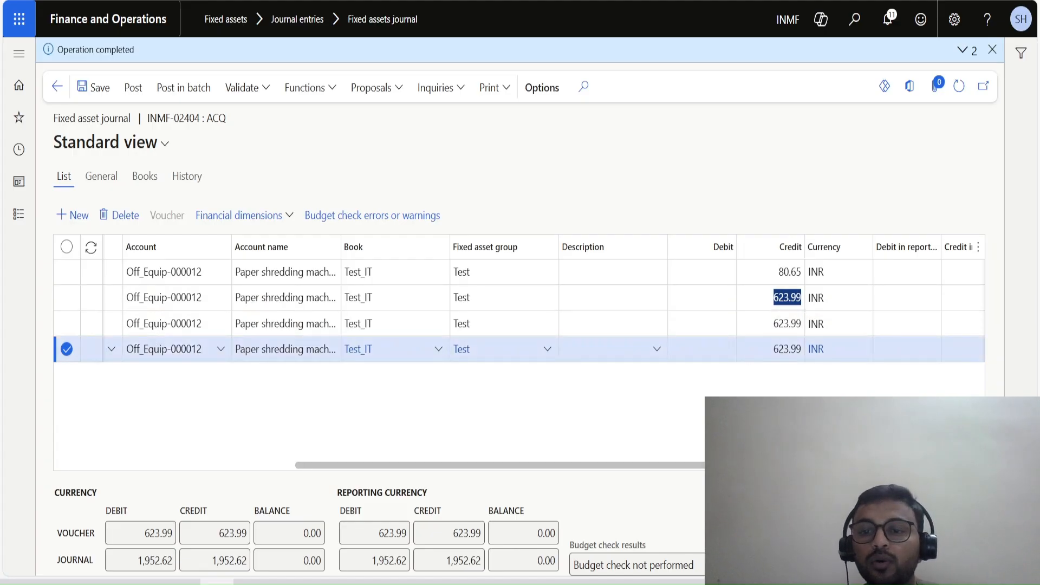
Review the offset account types and offset accounts on the journal lines, and post the ACQ depreciation journal.
{"action": "left_click", "coordinate": [500, 465]}
{"action": "key", "text": "ctrl+a"}
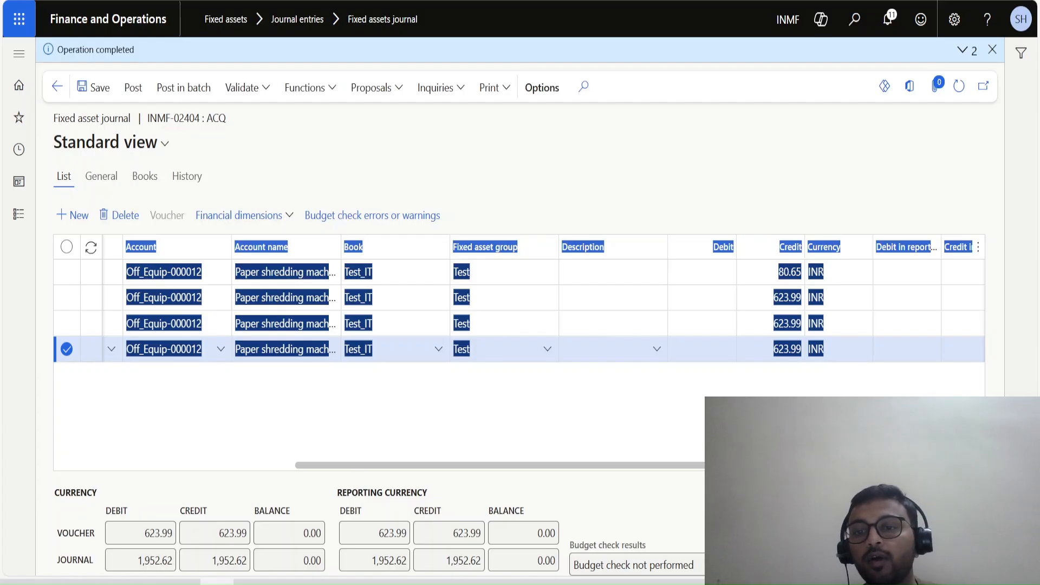
{"action": "left_click_drag", "start_coordinate": [460, 466], "coordinate": [640, 466]}
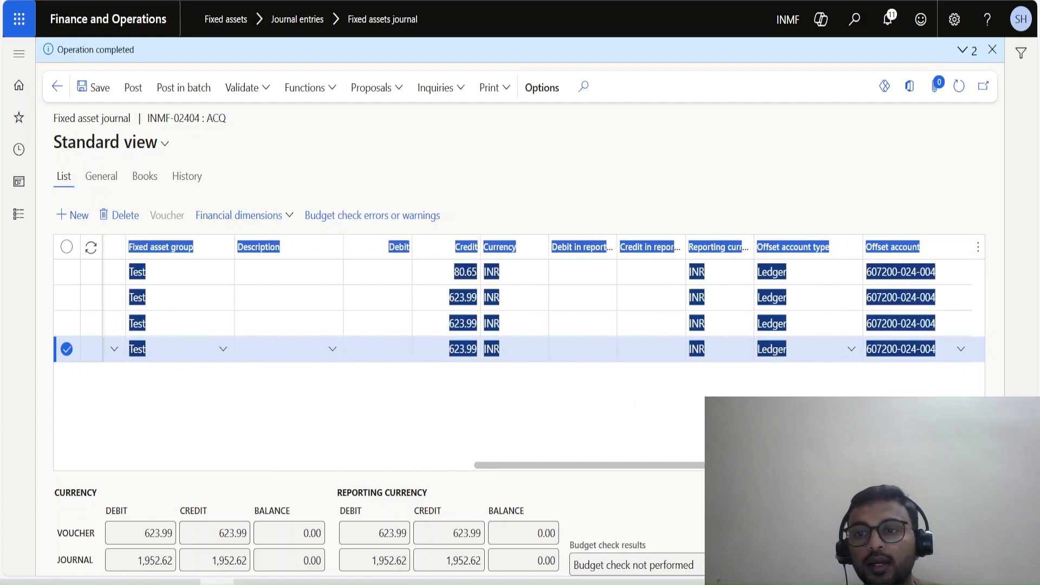
{"action": "left_click", "coordinate": [637, 403]}
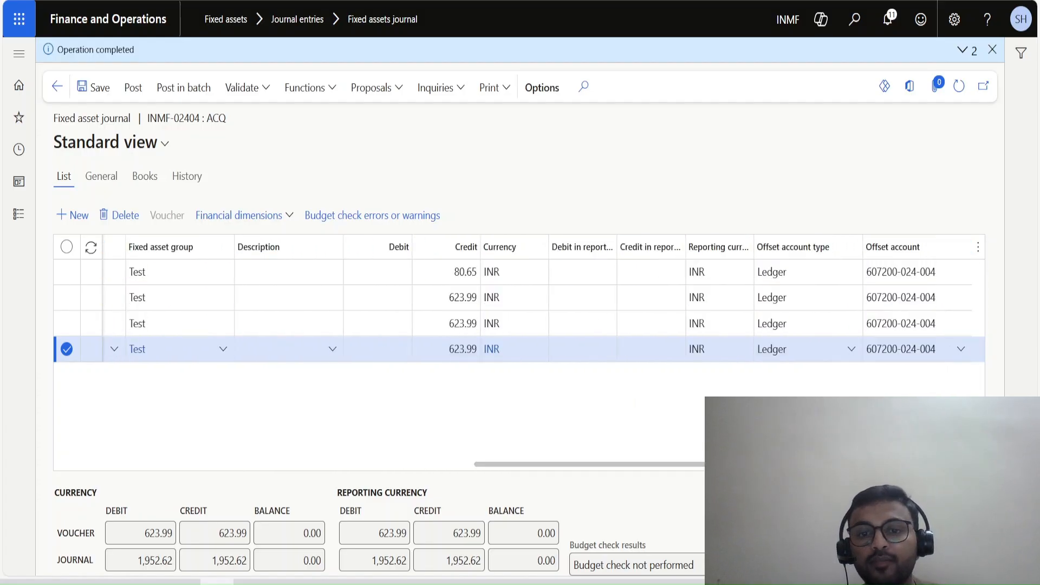
{"action": "left_click", "coordinate": [133, 88]}
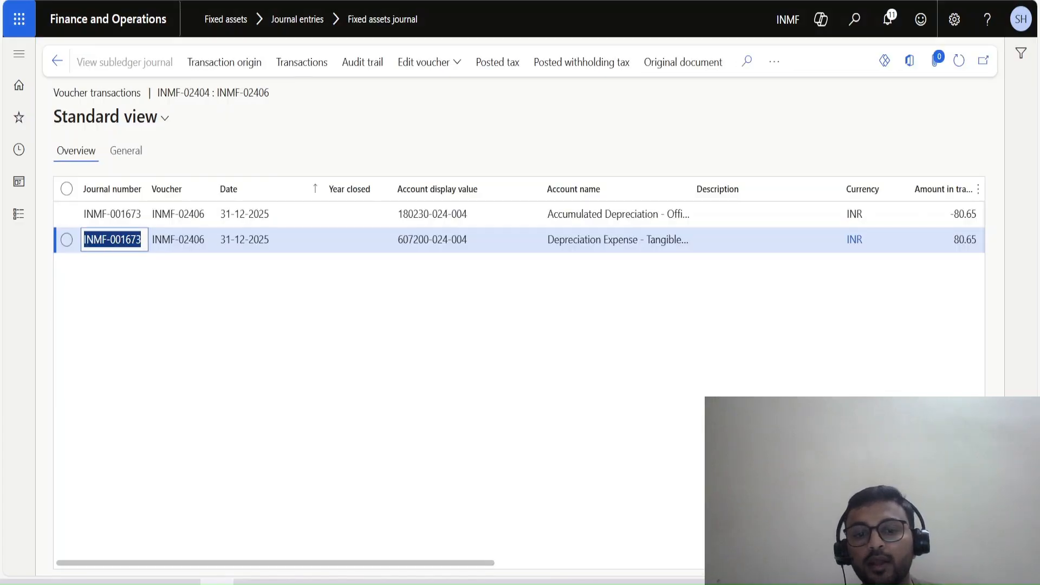
Examine the accounts and amounts in the first depreciation line's voucher transactions, and return to the journal lines.
{"action": "left_click_drag", "start_coordinate": [275, 563], "coordinate": [354, 564]}
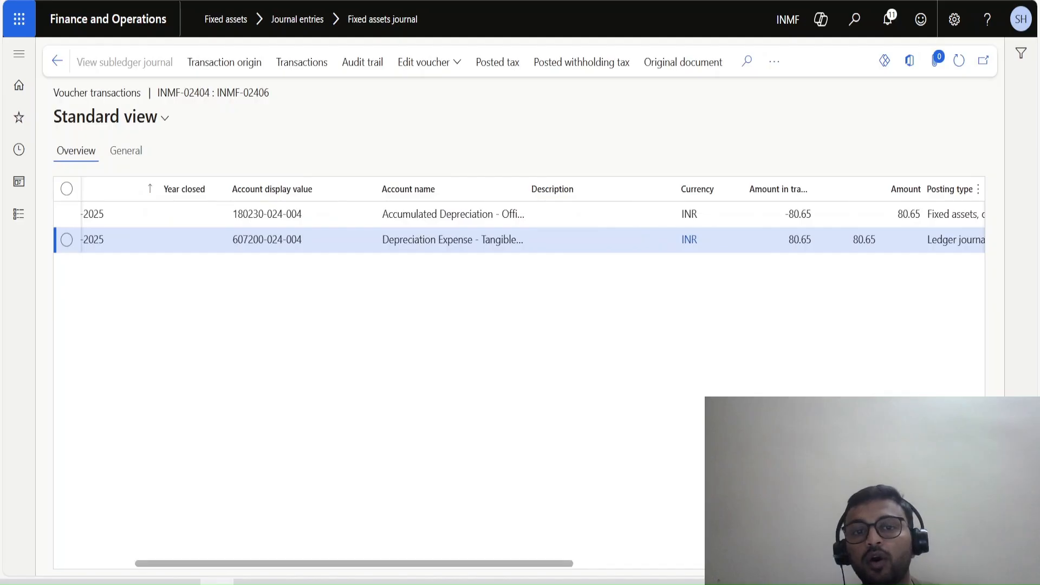
{"action": "left_click_drag", "start_coordinate": [383, 240], "coordinate": [573, 239]}
{"action": "left_click_drag", "start_coordinate": [383, 214], "coordinate": [573, 214]}
{"action": "left_click", "coordinate": [57, 61]}
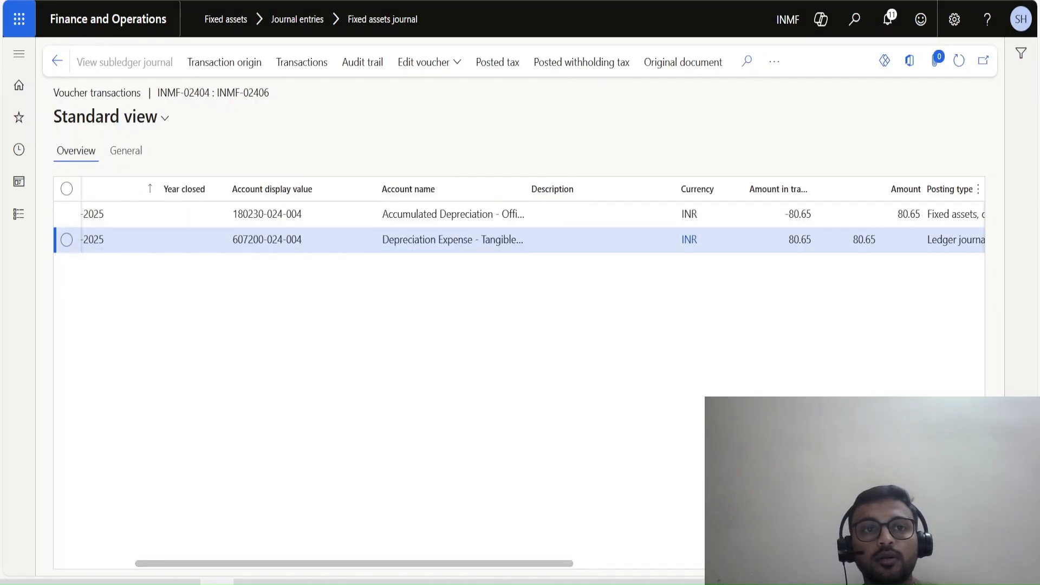
Refresh the paper shredding machines asset's book balances to check the Test_IT depreciation, and review the posted journal lines' dates and vouchers.
{"action": "left_click", "coordinate": [959, 61]}
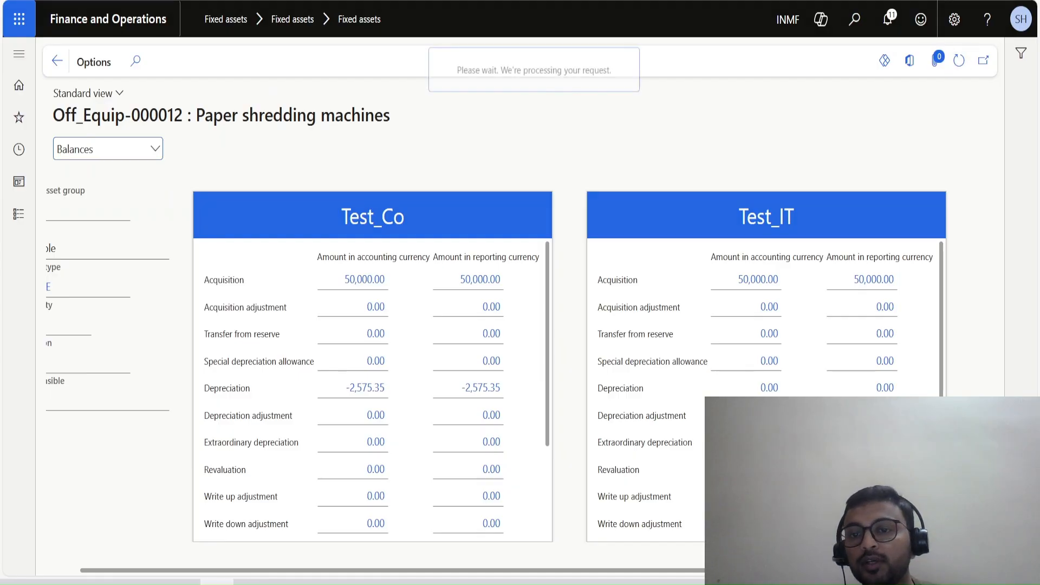
{"action": "left_click", "coordinate": [959, 60]}
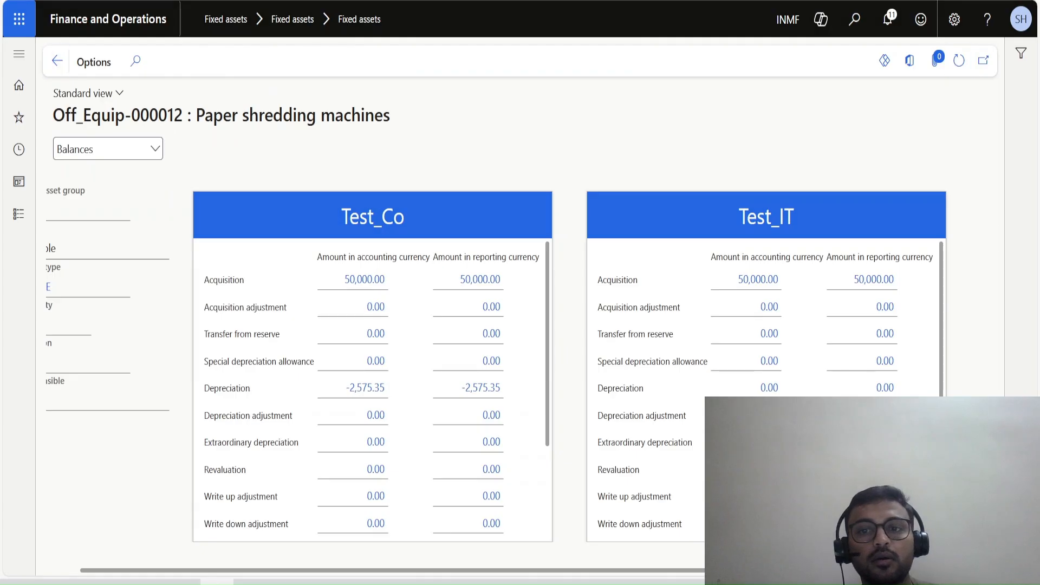
{"action": "key", "text": "Escape"}
{"action": "left_click", "coordinate": [288, 62]}
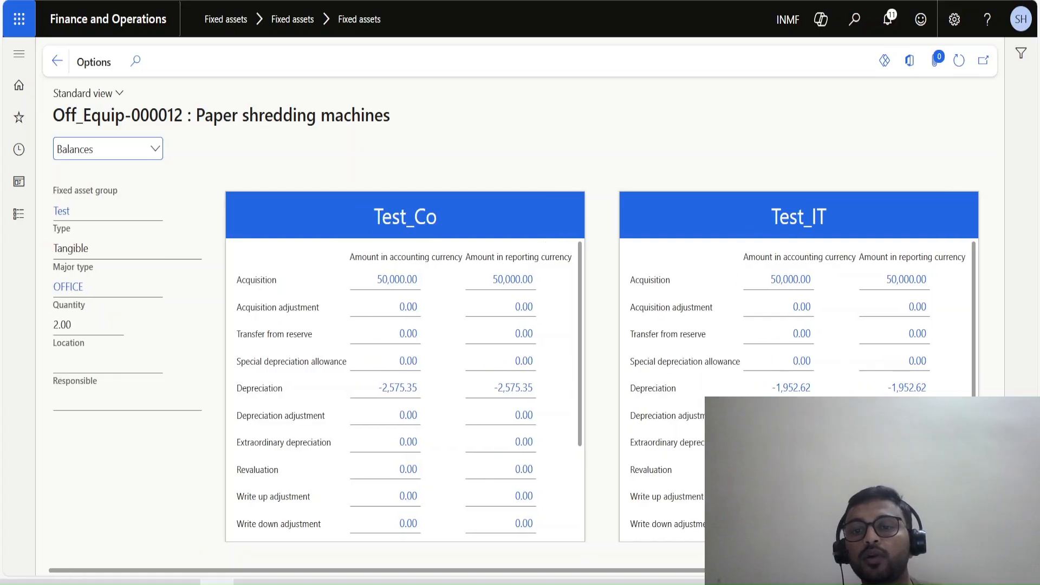
{"action": "key", "text": "ctrl+Tab"}
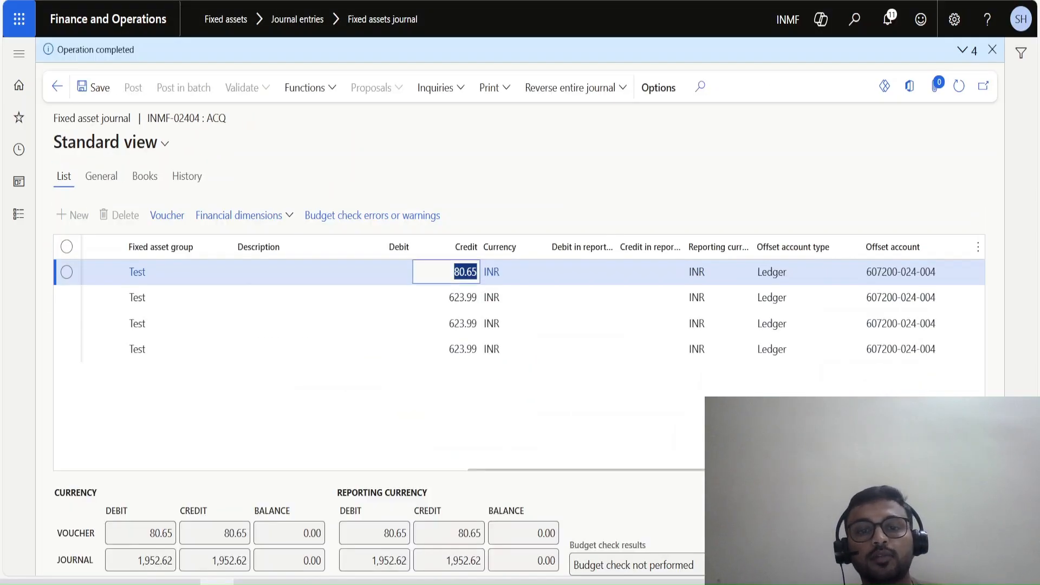
{"action": "left_click_drag", "start_coordinate": [591, 466], "coordinate": [179, 465]}
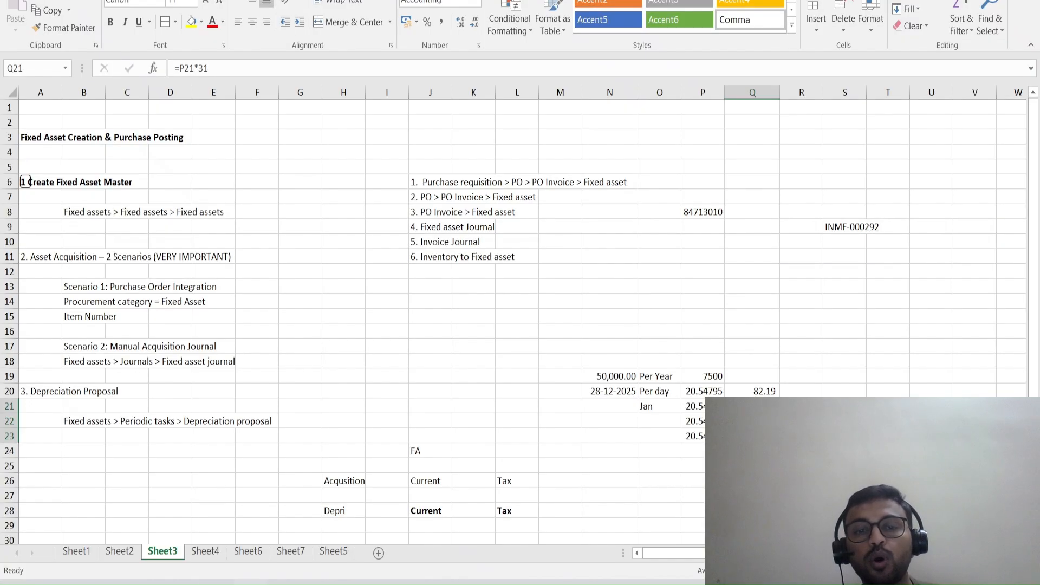
Switch to Excel to review the fixed asset journal entry in J9, and return to the asset's Test_IT book balances.
{"action": "left_click", "coordinate": [251, 582]}
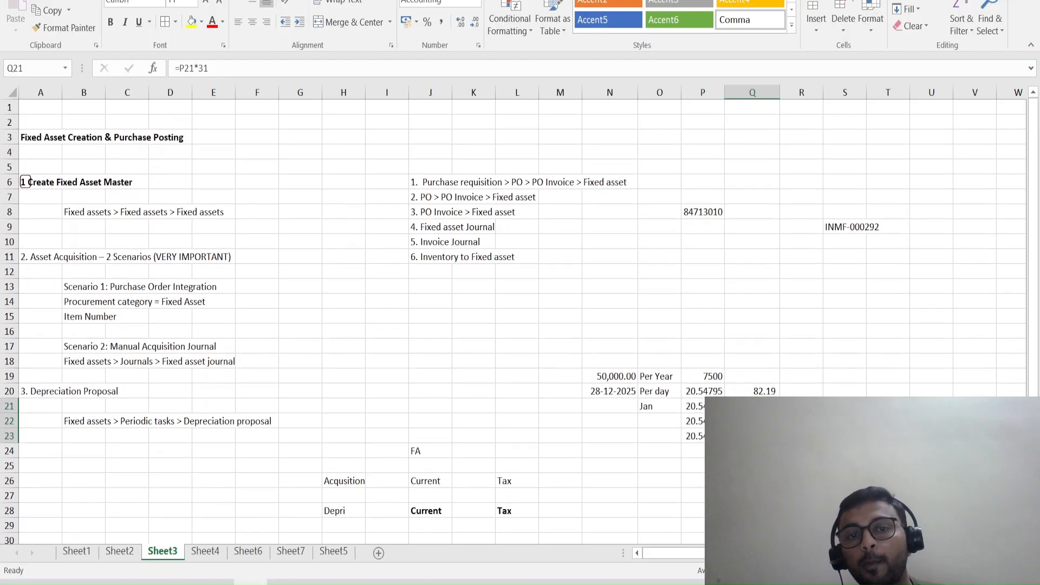
{"action": "left_click", "coordinate": [439, 241]}
{"action": "left_click", "coordinate": [451, 227]}
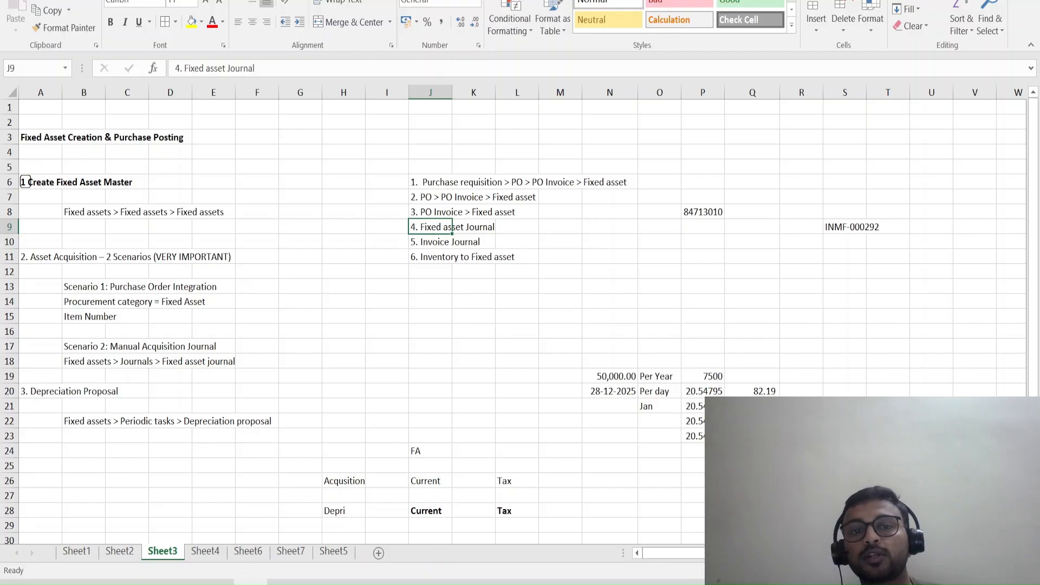
{"action": "key", "text": "alt+Tab"}
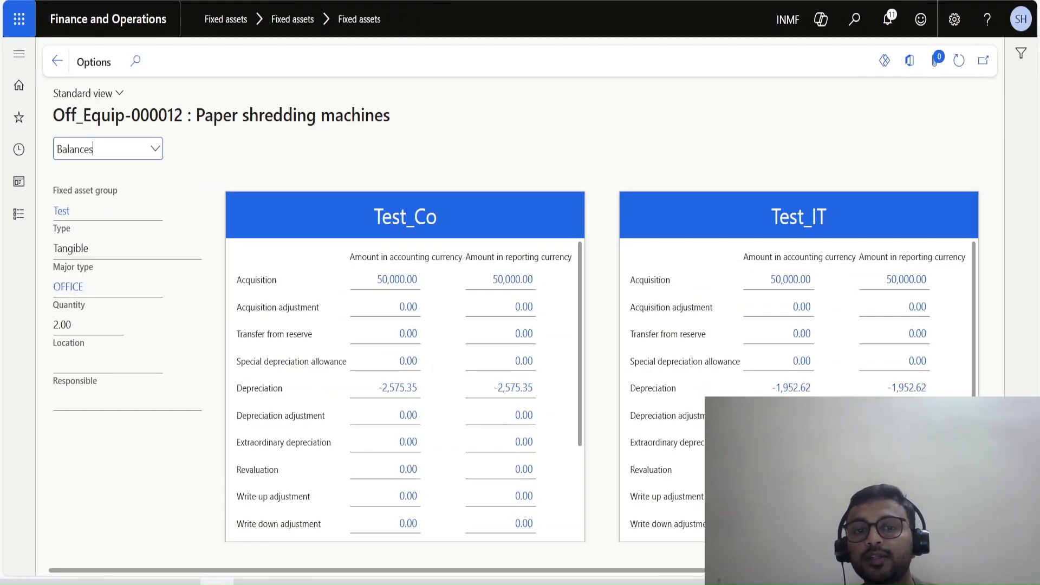
{"action": "double_click", "coordinate": [797, 217]}
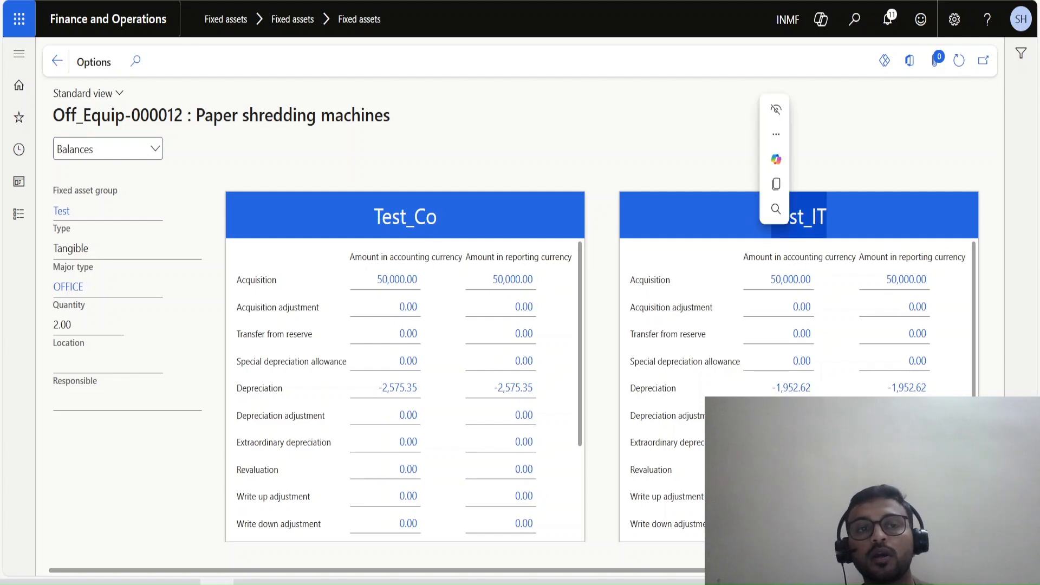